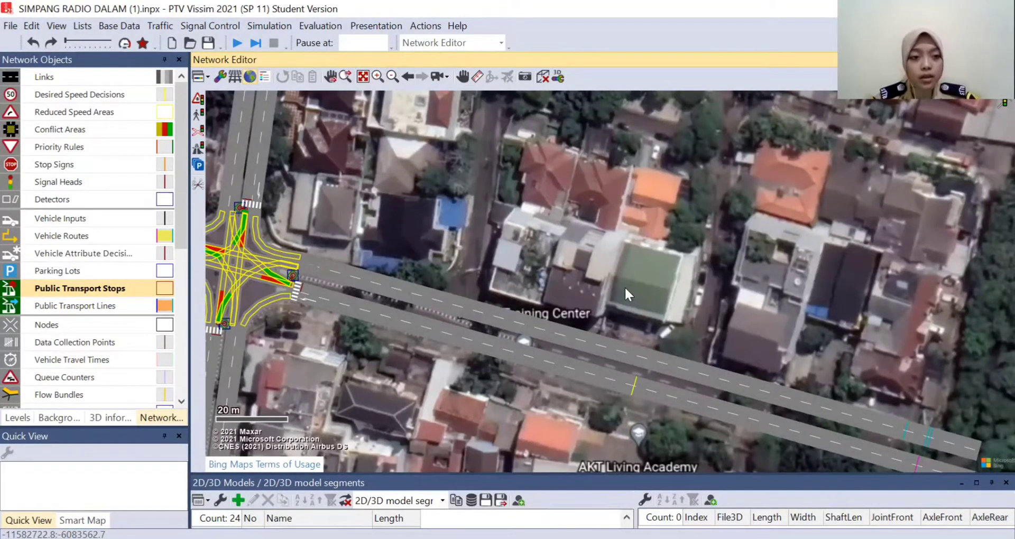
{"action": "left_click", "coordinate": [66, 290]}
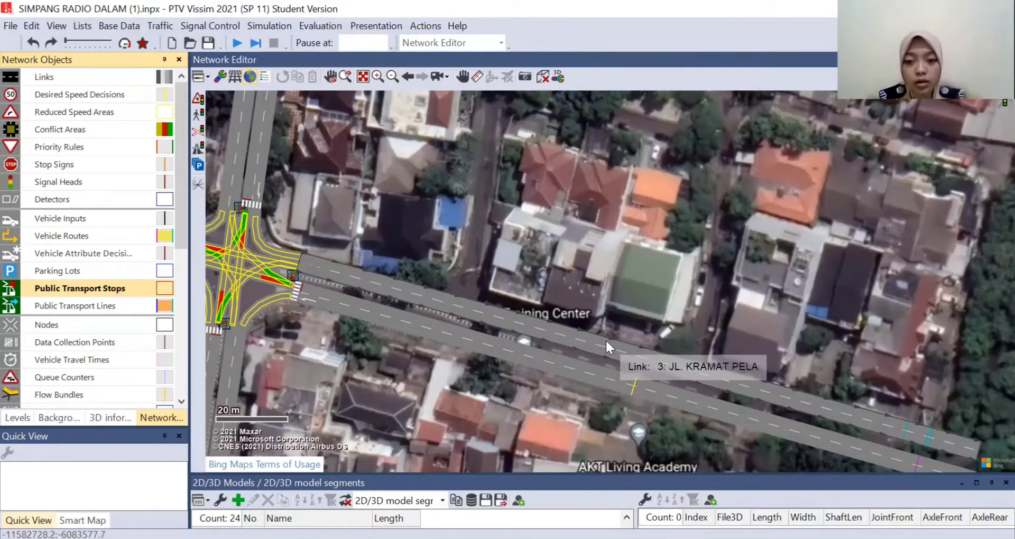
{"action": "left_click_drag", "start_coordinate": [596, 339], "coordinate": [654, 354]}
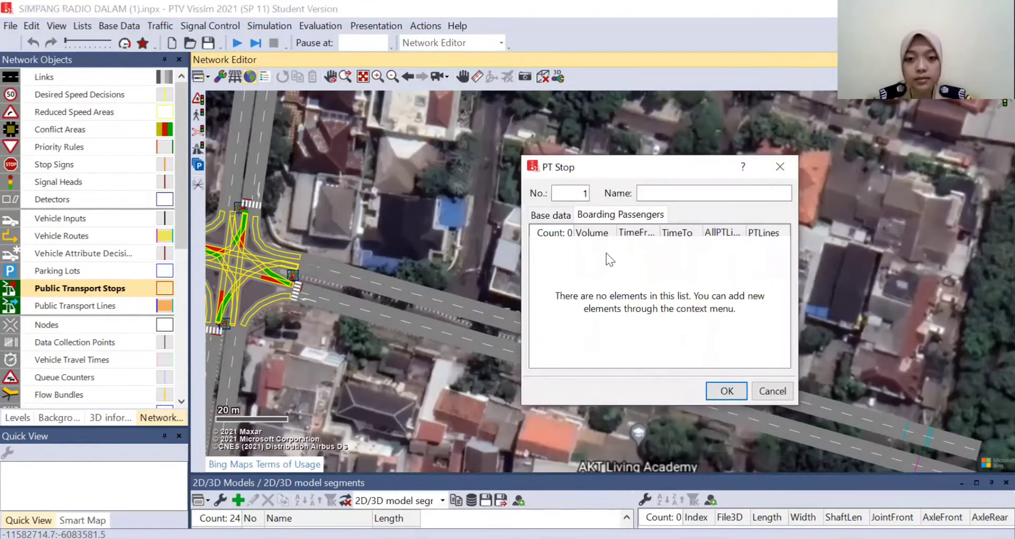
{"action": "left_click", "coordinate": [553, 214]}
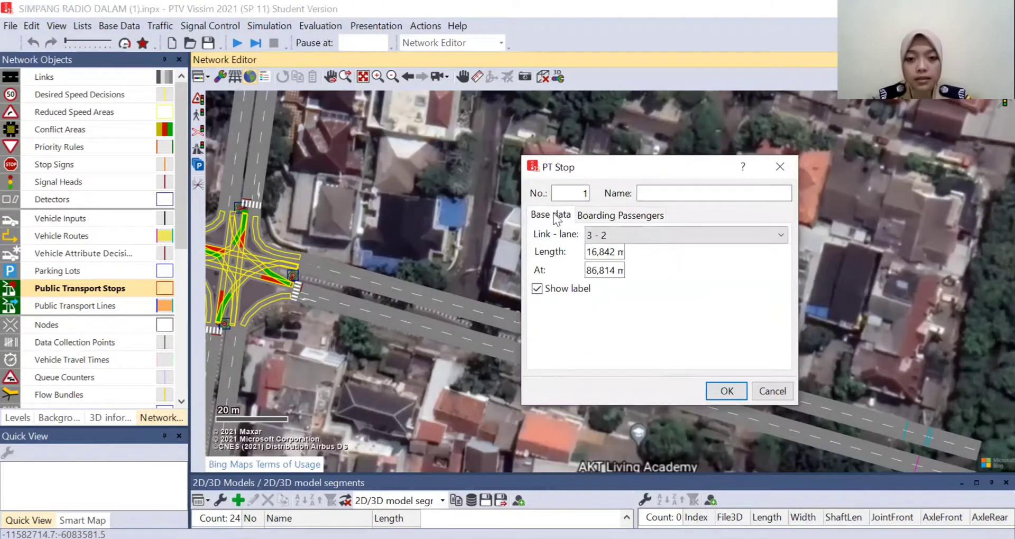
{"action": "left_click", "coordinate": [779, 169]}
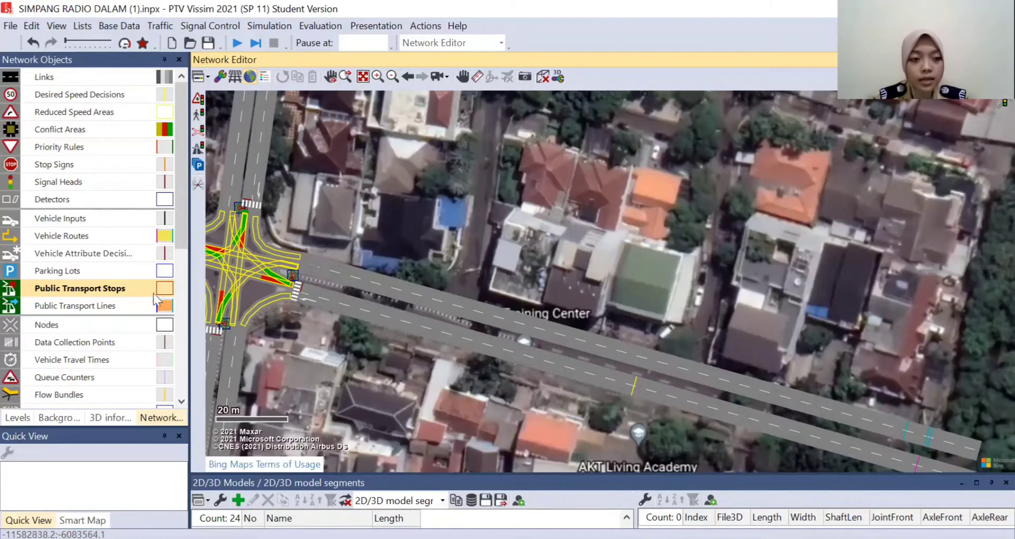
- Draw a public transport stop on lane 2 of Jl. Kramat Pela below the Training Center and set its length to 15 m
{"action": "left_click", "coordinate": [110, 291]}
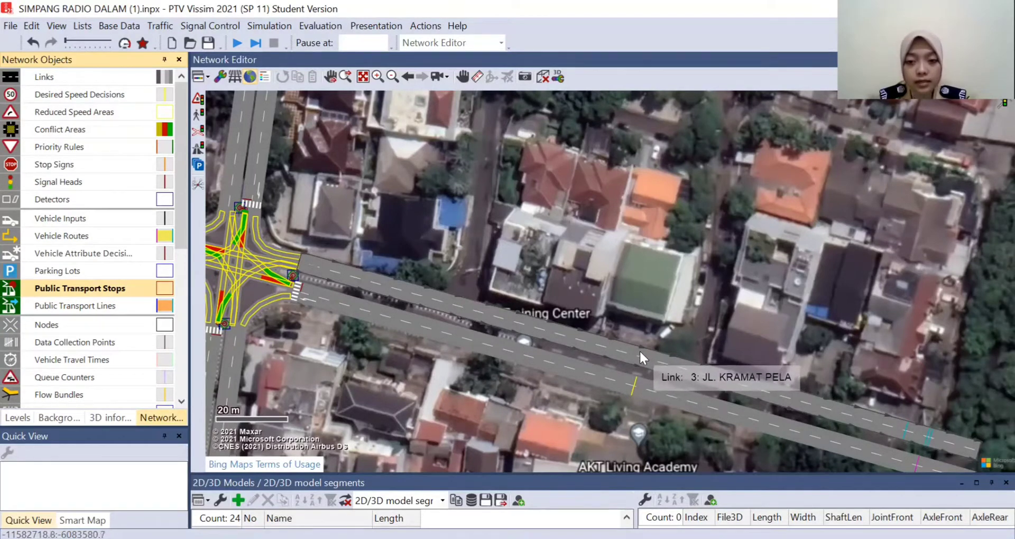
{"action": "left_click_drag", "start_coordinate": [640, 350], "coordinate": [686, 365]}
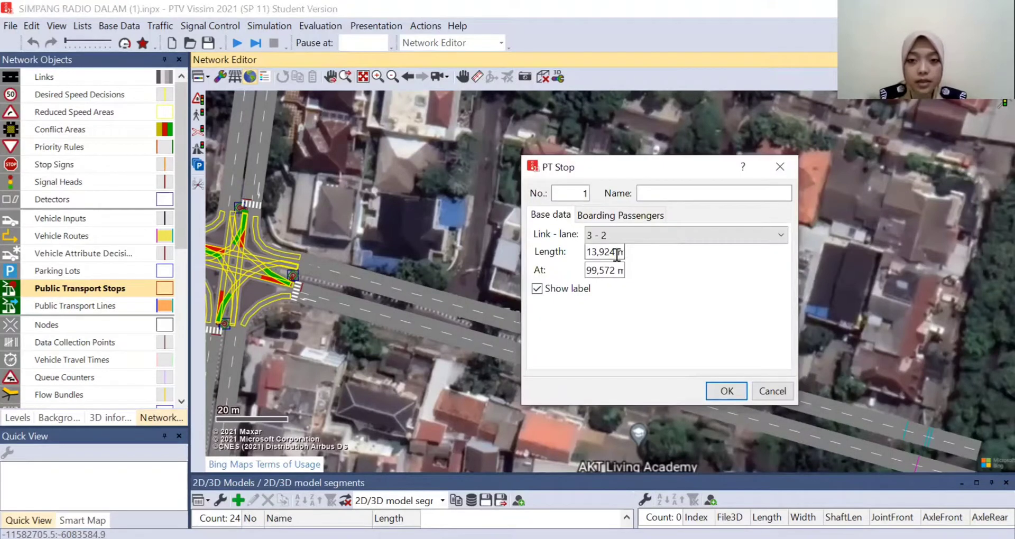
{"action": "left_click_drag", "start_coordinate": [617, 254], "coordinate": [581, 250]}
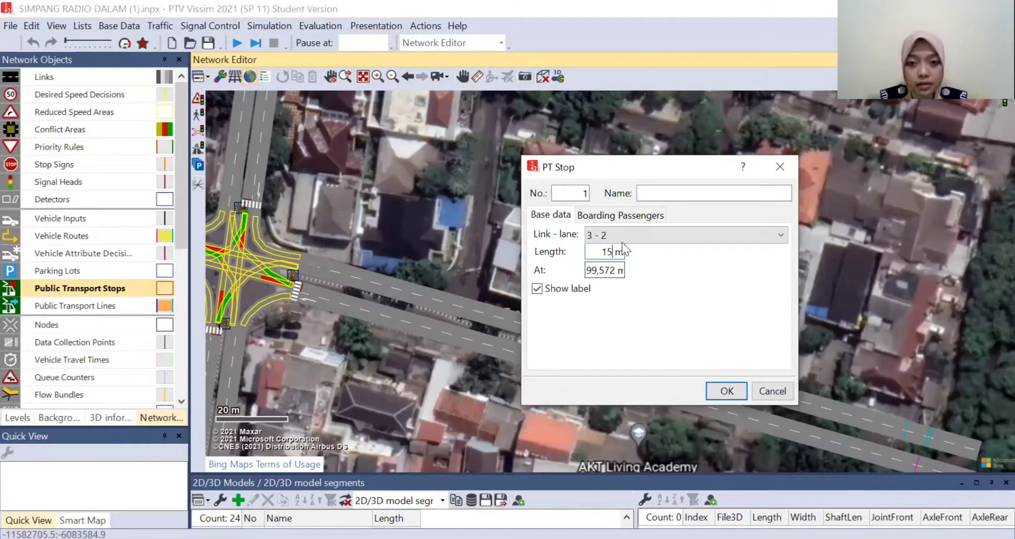
- Name the new public transport stop BUS and accept its settings
{"action": "left_click", "coordinate": [596, 221]}
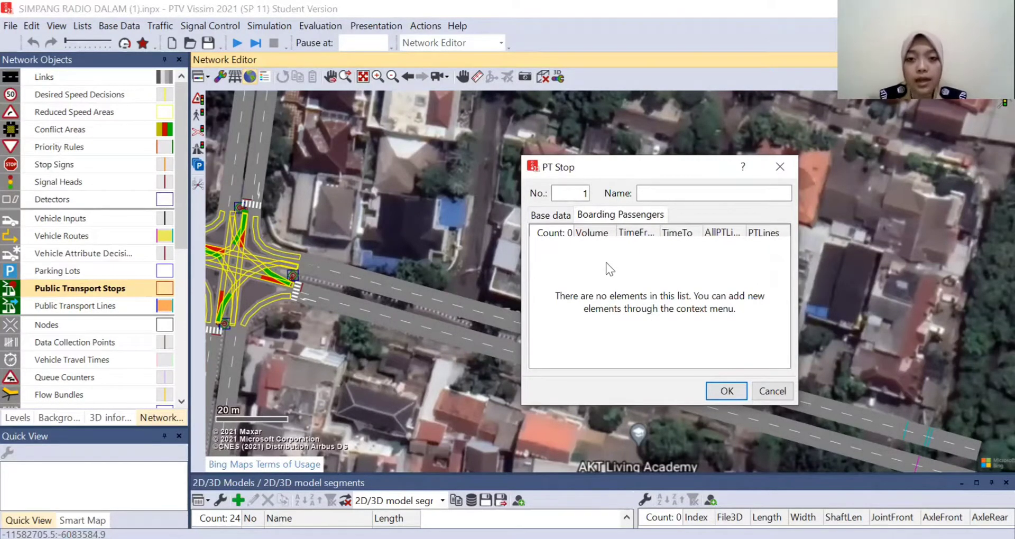
{"action": "left_click", "coordinate": [661, 193]}
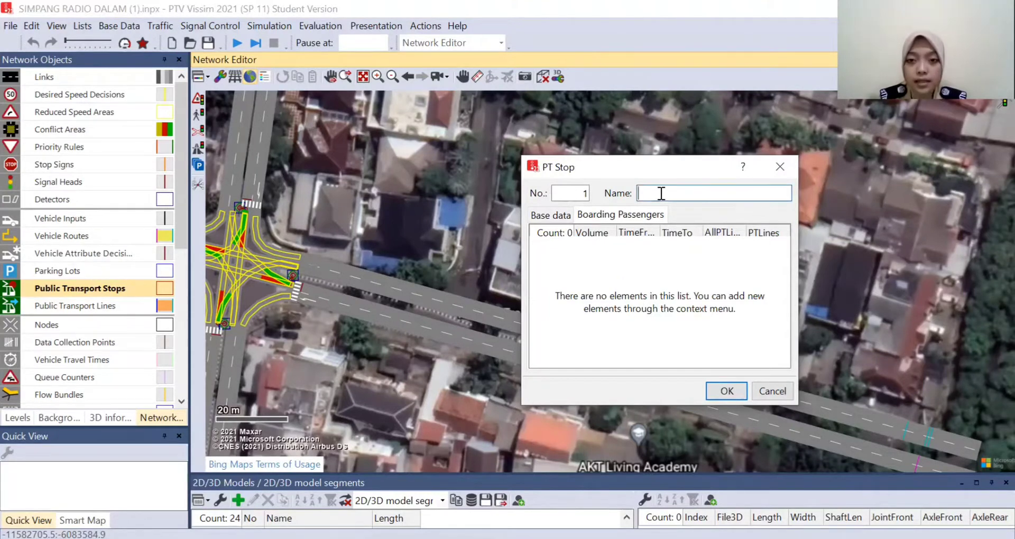
{"action": "type", "text": "bus"}
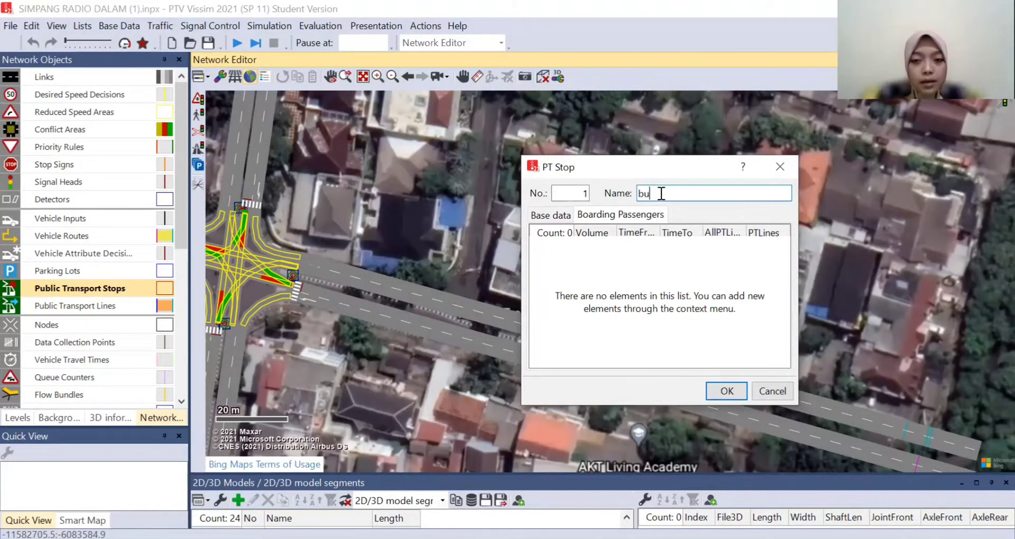
{"action": "key", "text": "BackSpace"}
{"action": "key", "text": "BackSpace"}
{"action": "key", "text": "BackSpace"}
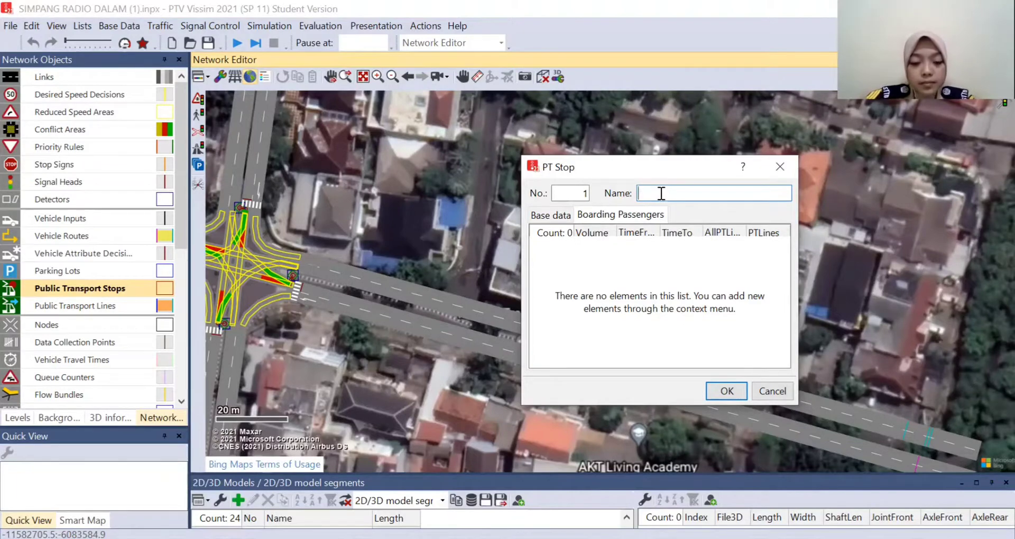
{"action": "type", "text": "BUS"}
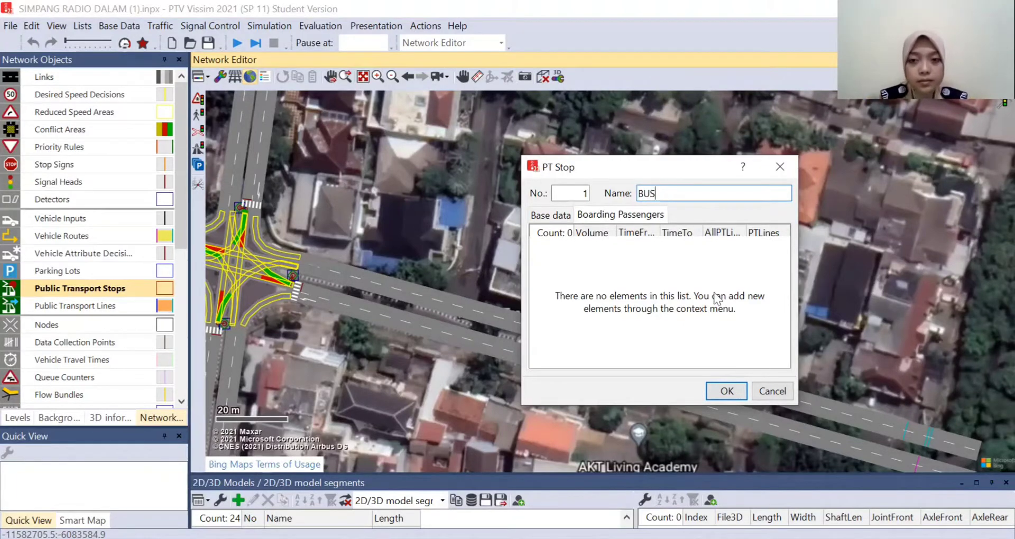
{"action": "left_click", "coordinate": [727, 391]}
- Convert the BUS stop on Jl. Kramat Pela into a lay-by stop
{"action": "scroll", "coordinate": [724, 361], "scroll_direction": "up", "scroll_amount": 5}
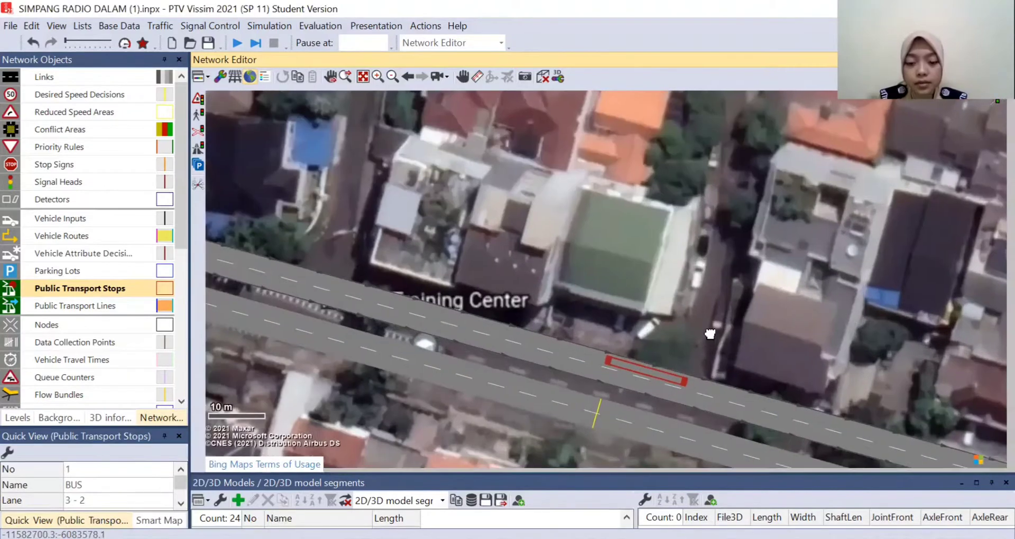
{"action": "scroll", "coordinate": [710, 334], "scroll_direction": "up", "scroll_amount": 3}
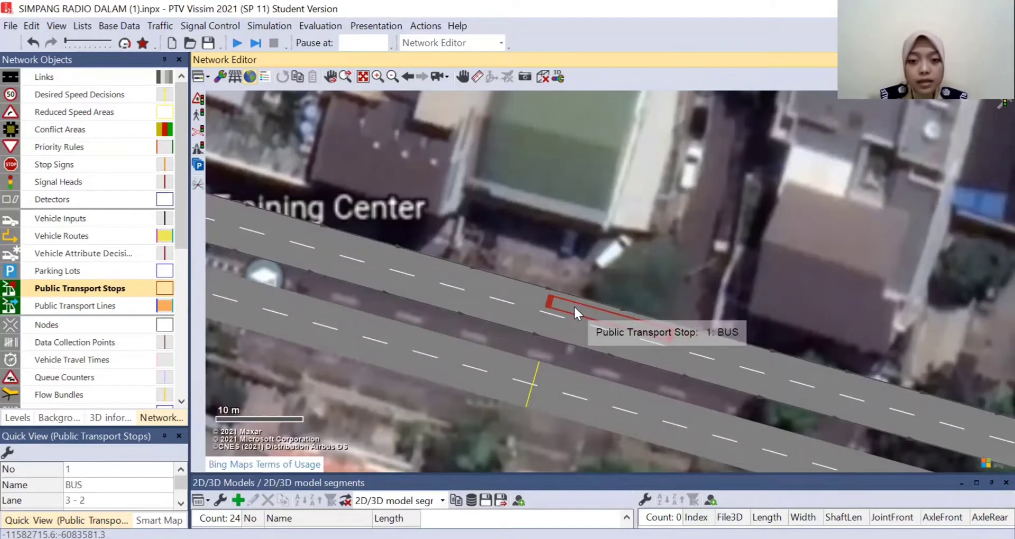
{"action": "right_click", "coordinate": [575, 309]}
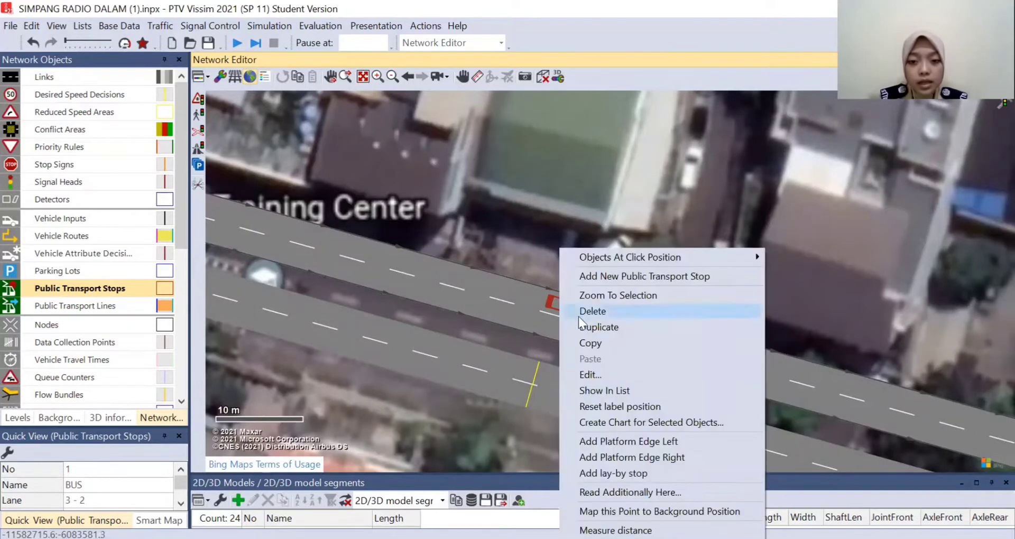
{"action": "left_click", "coordinate": [647, 473]}
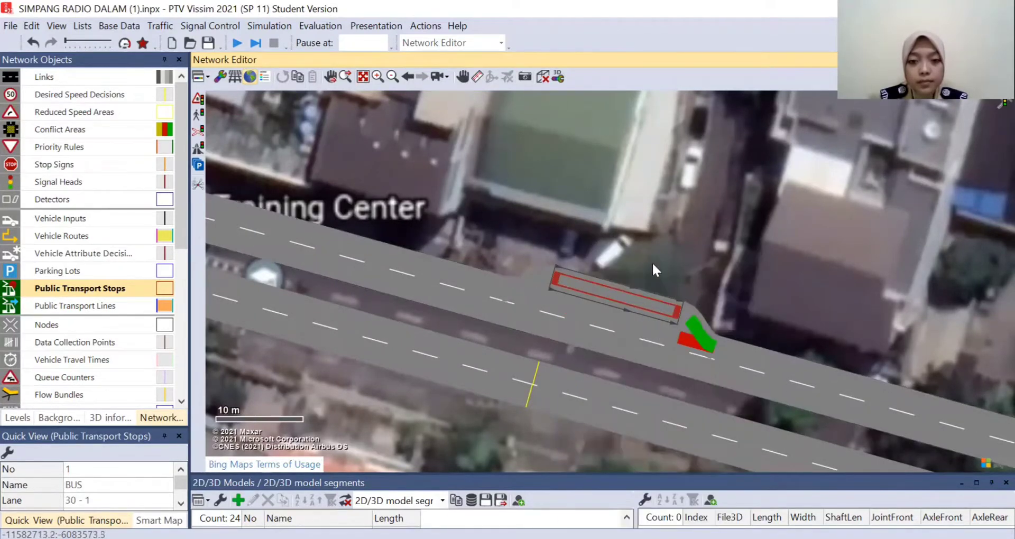
{"action": "scroll", "coordinate": [700, 269], "scroll_direction": "down", "scroll_amount": 1}
{"action": "left_click", "coordinate": [683, 259]}
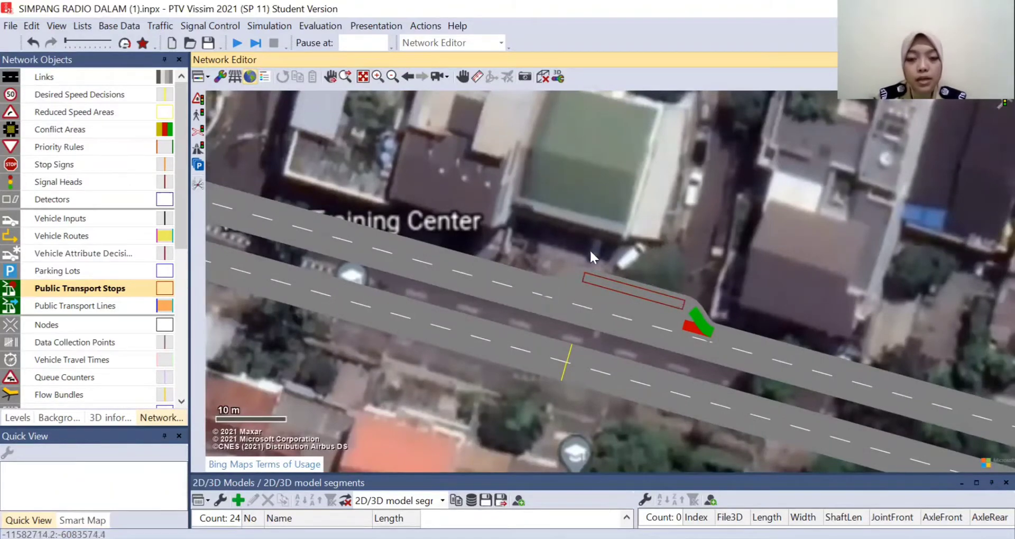
- Create a public transport line from the start of the northern approach link 7 to the east end of Jl. Kramat Pela
{"action": "scroll", "coordinate": [465, 182], "scroll_direction": "down", "scroll_amount": 1}
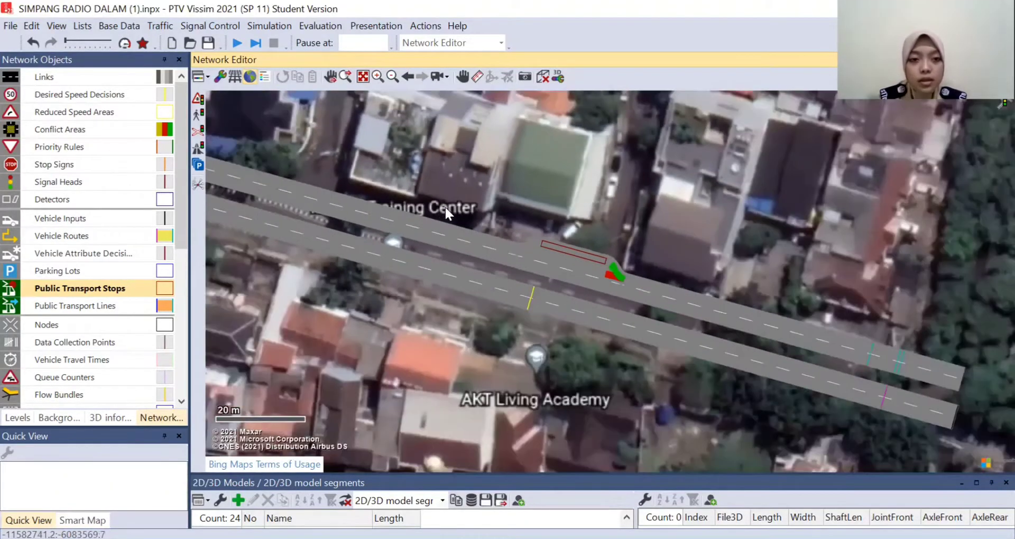
{"action": "left_click", "coordinate": [78, 307]}
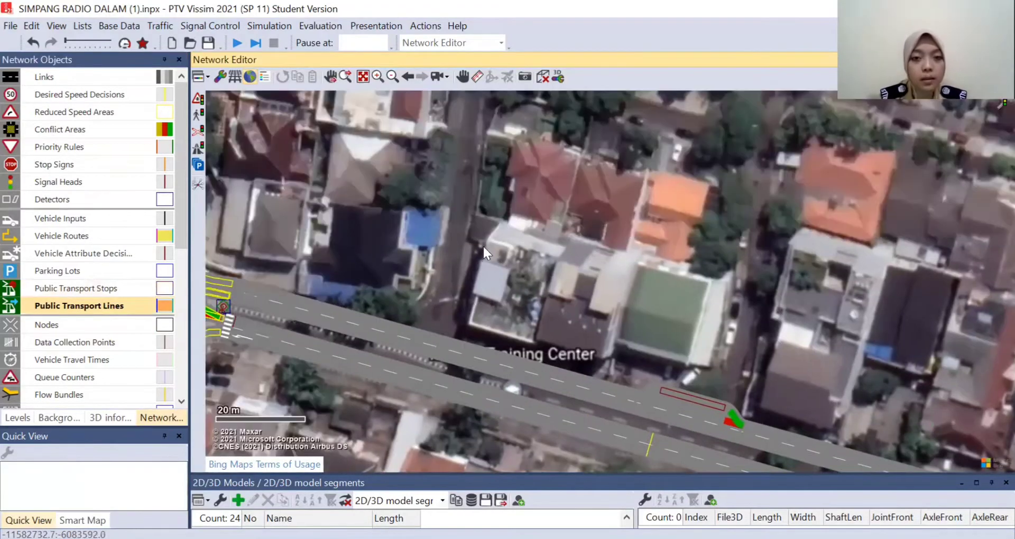
{"action": "scroll", "coordinate": [476, 232], "scroll_direction": "down", "scroll_amount": 2}
{"action": "left_click_drag", "start_coordinate": [449, 165], "coordinate": [493, 343]}
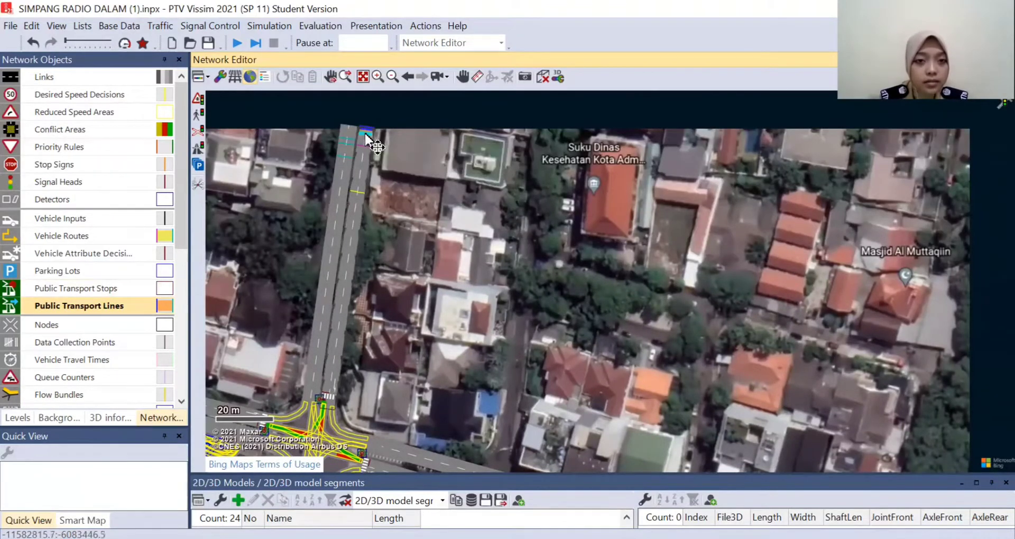
{"action": "left_click_drag", "start_coordinate": [602, 367], "coordinate": [416, 191]}
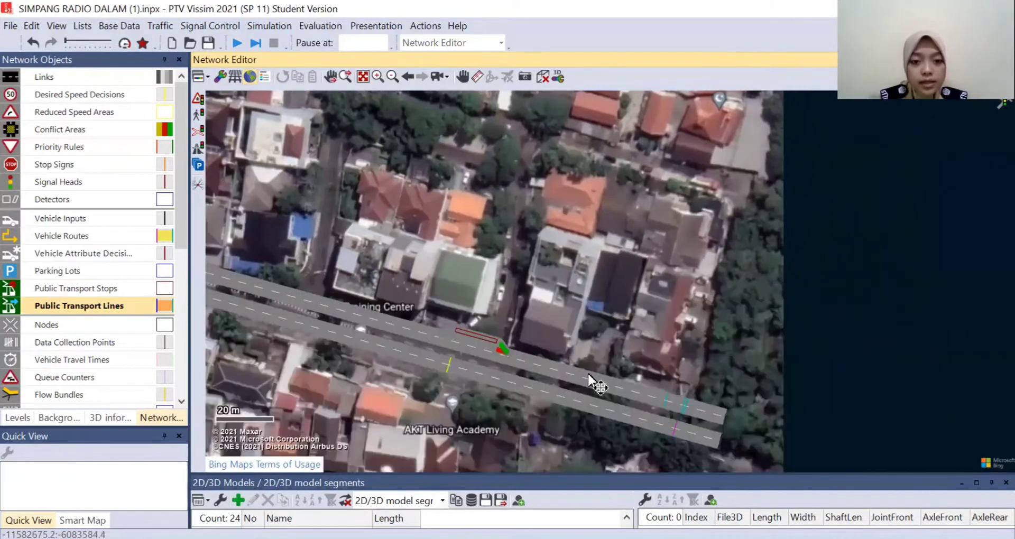
{"action": "left_click", "coordinate": [717, 418]}
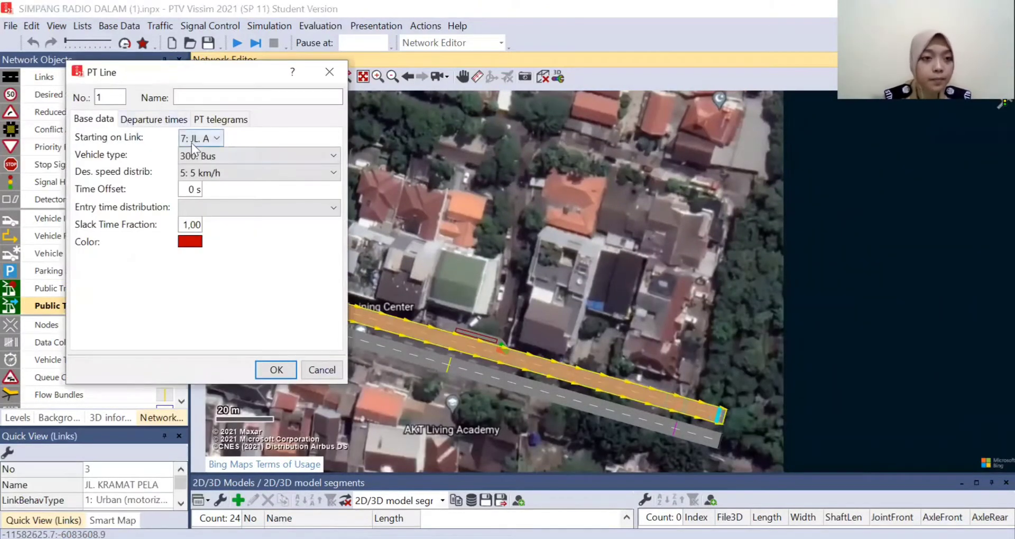
- Name the line BUS, keep vehicle type 300: Bus, and set the desired speed distribution to 40 km/h
{"action": "left_click", "coordinate": [199, 99]}
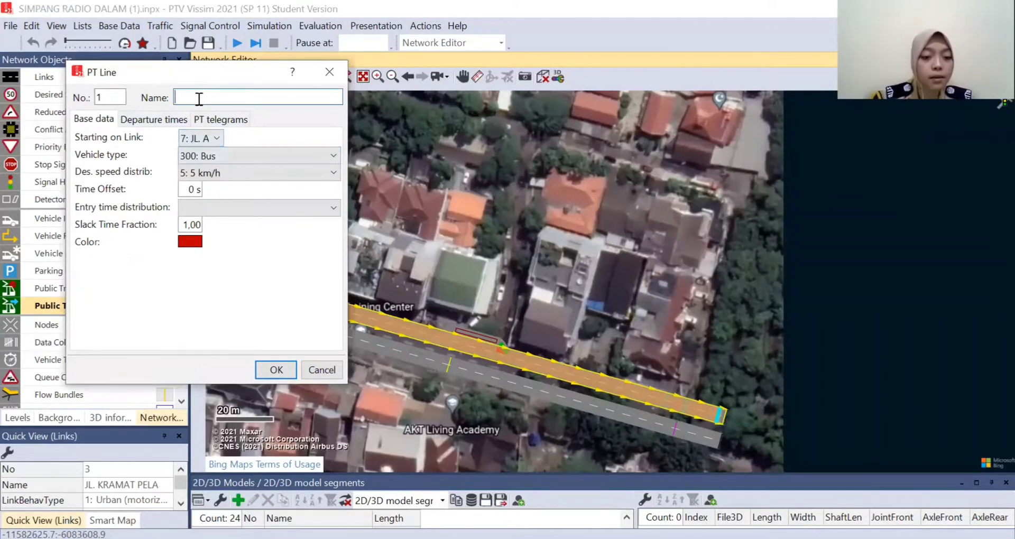
{"action": "type", "text": "BUS"}
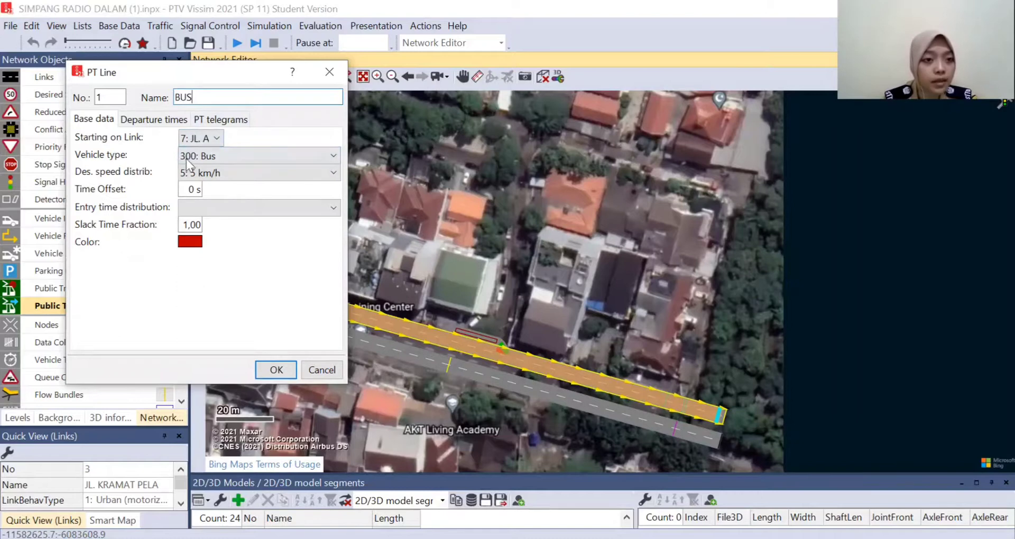
{"action": "left_click", "coordinate": [227, 155]}
{"action": "left_click", "coordinate": [221, 197]}
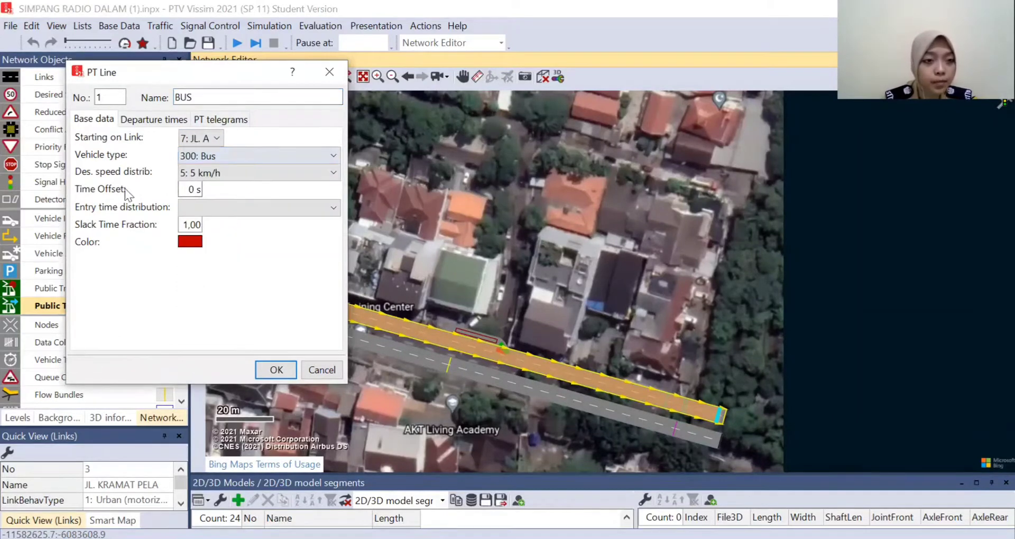
{"action": "left_click", "coordinate": [206, 173]}
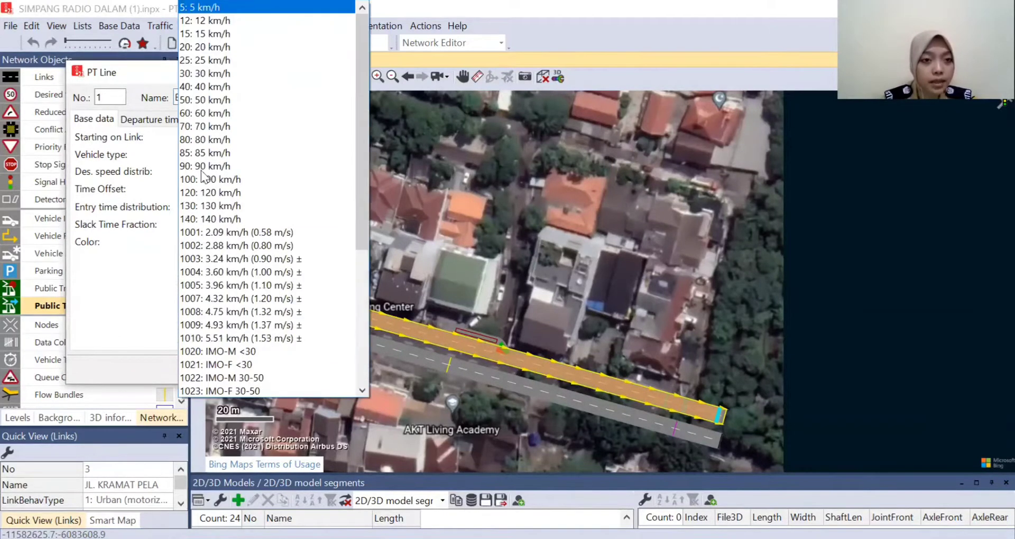
{"action": "left_click", "coordinate": [243, 92]}
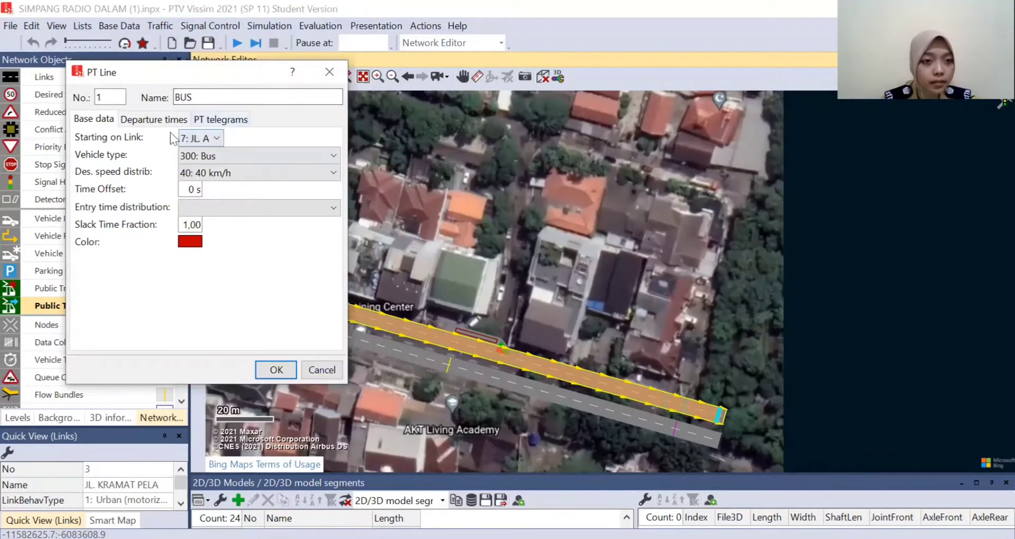
- Generate the BUS line's departure times every 80 s from 0 to 800 s with an occupancy of 15 persons per vehicle
{"action": "left_click", "coordinate": [142, 121]}
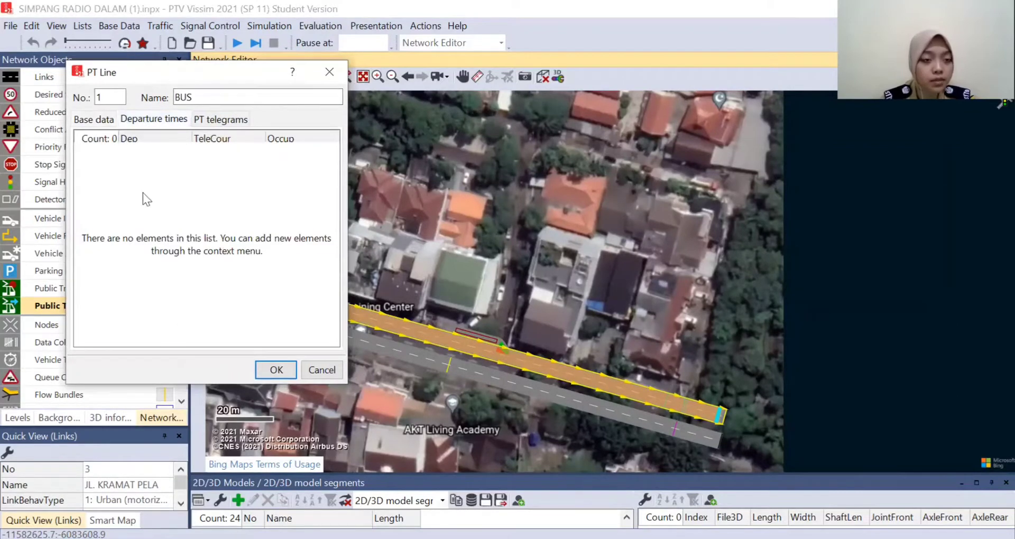
{"action": "right_click", "coordinate": [150, 162]}
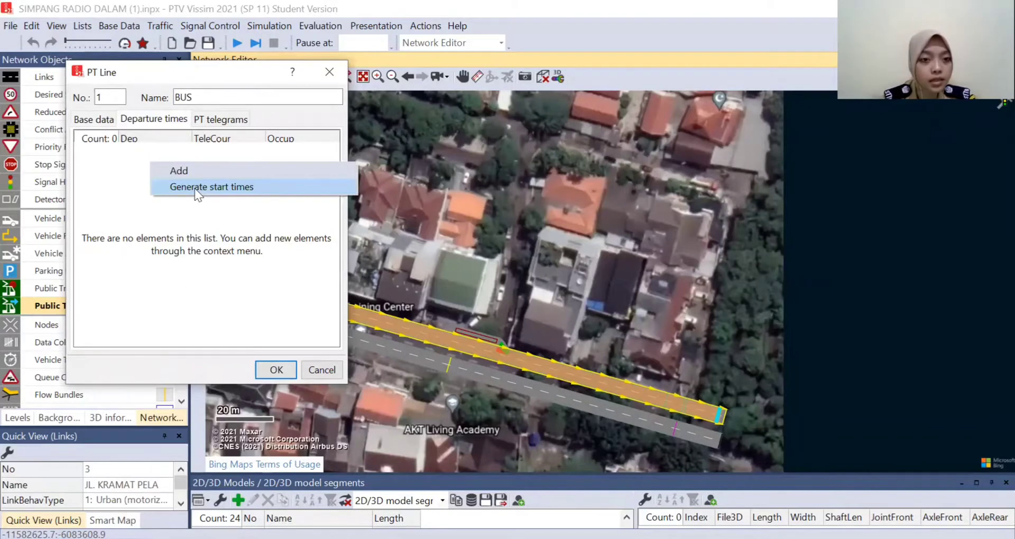
{"action": "left_click", "coordinate": [195, 188]}
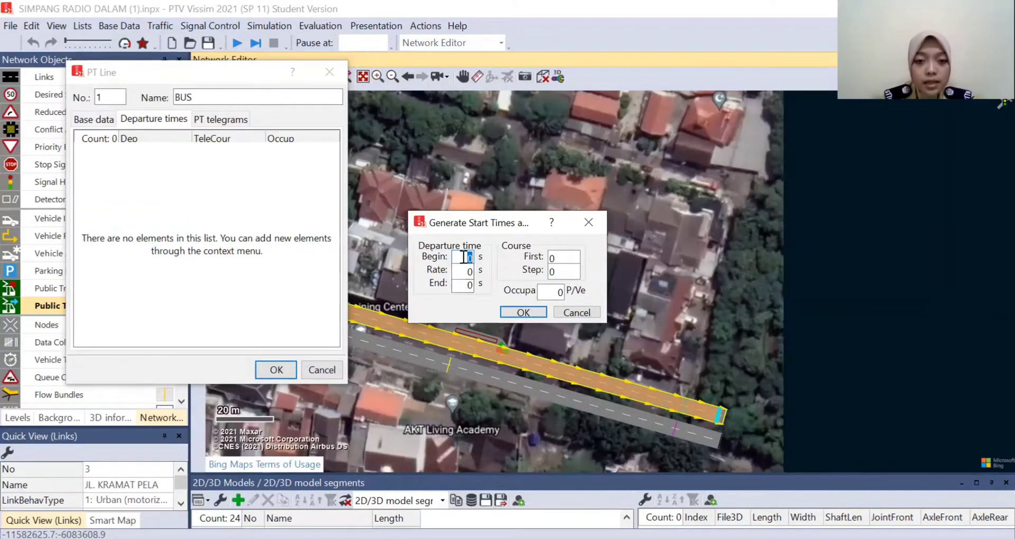
{"action": "double_click", "coordinate": [468, 285]}
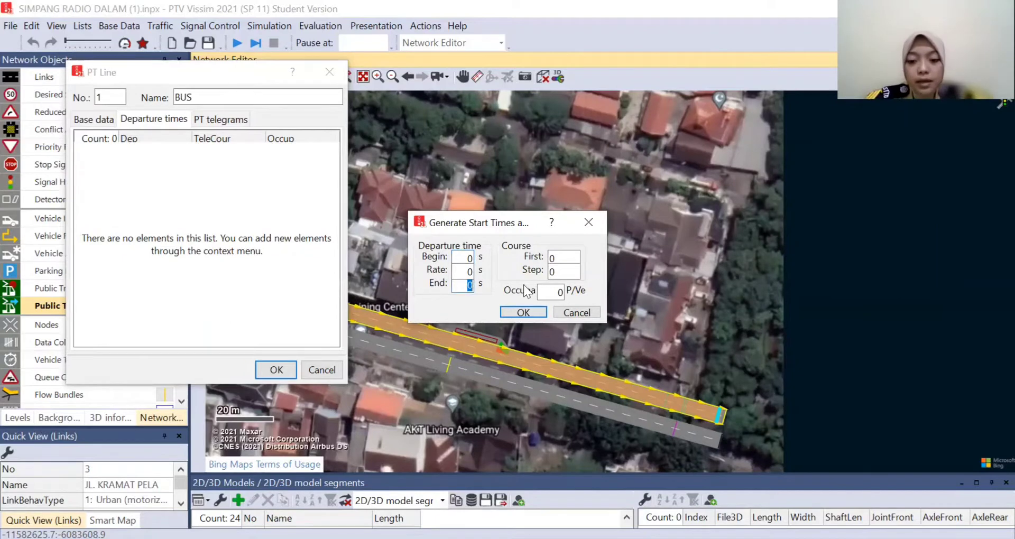
{"action": "type", "text": "800"}
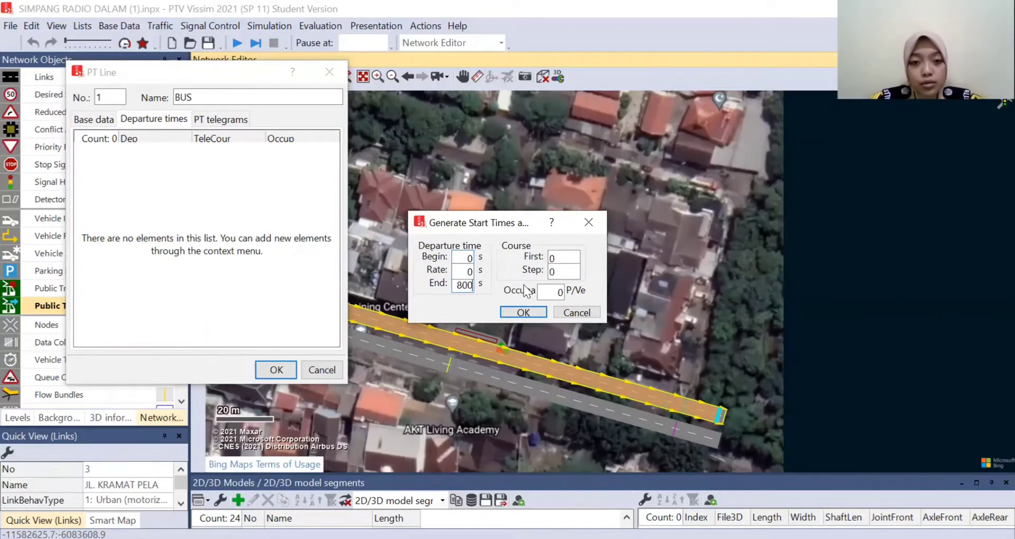
{"action": "left_click", "coordinate": [467, 272]}
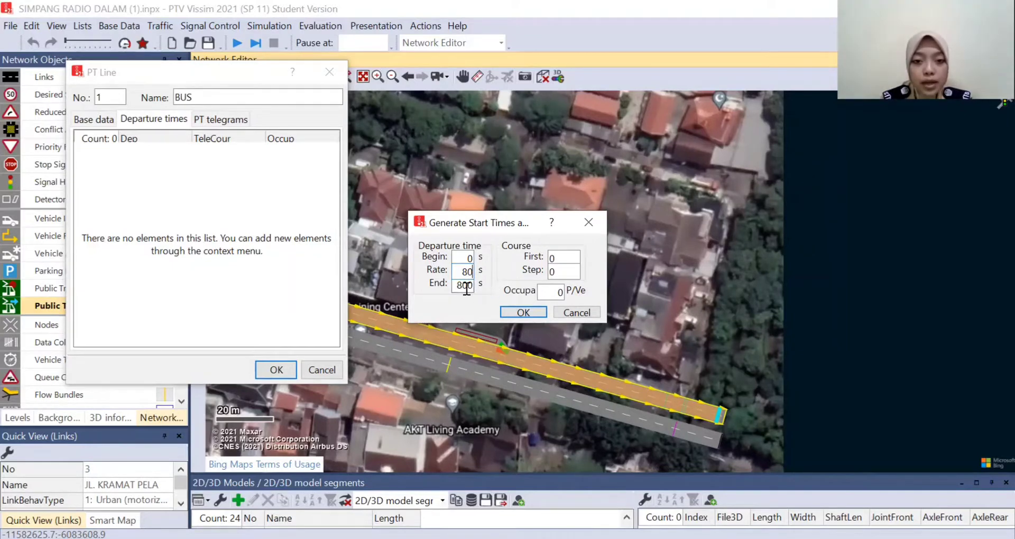
{"action": "double_click", "coordinate": [544, 292]}
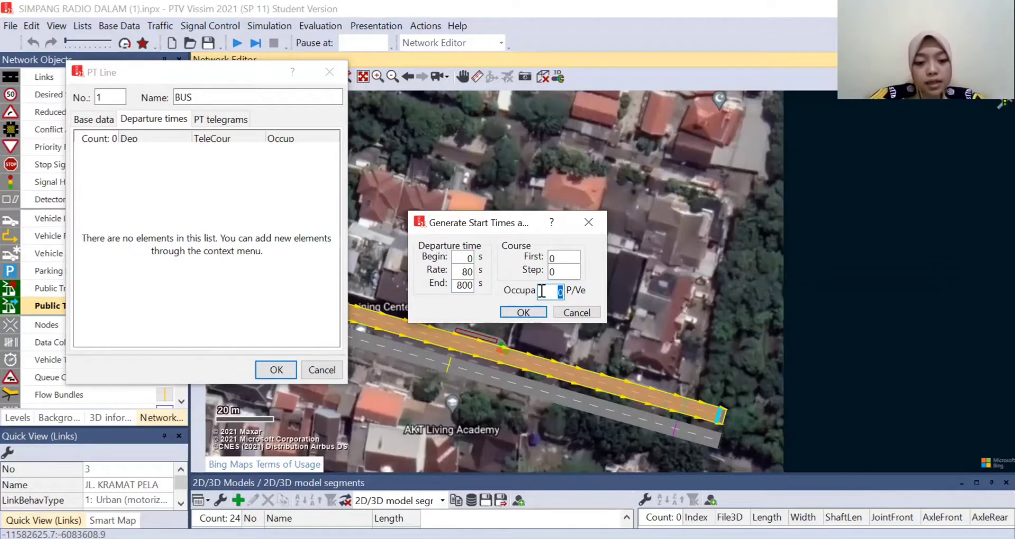
{"action": "type", "text": "15"}
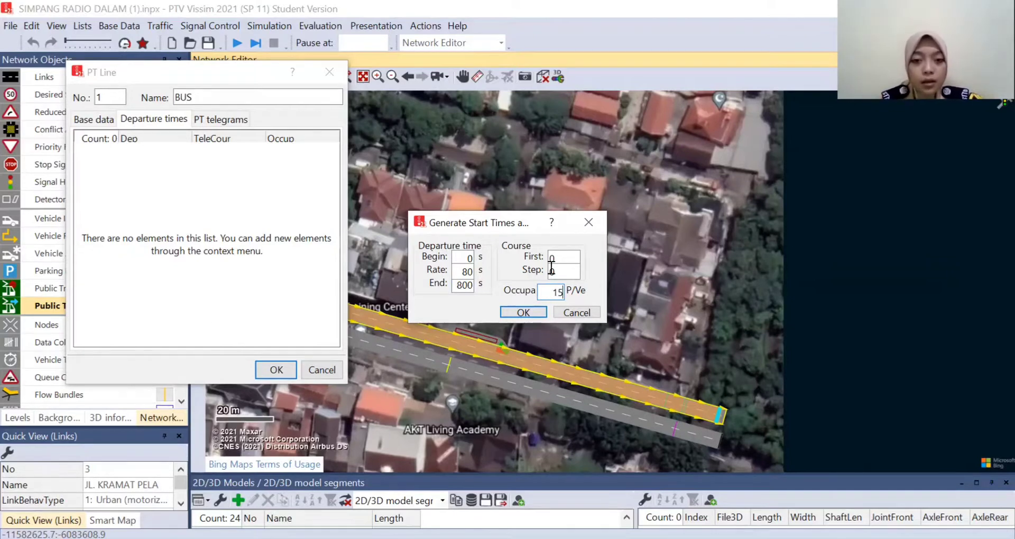
{"action": "left_click", "coordinate": [535, 313]}
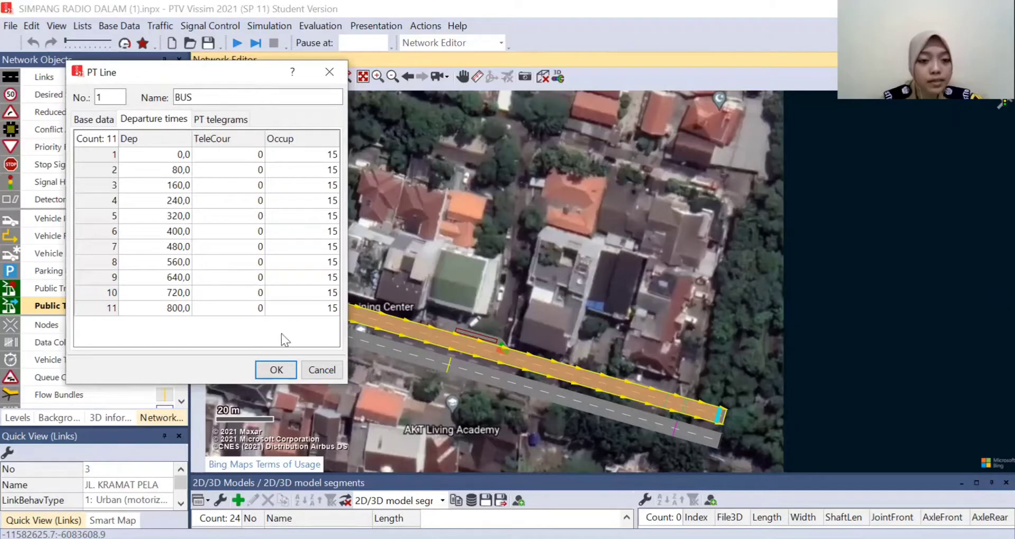
{"action": "left_click", "coordinate": [288, 372]}
- Reroute the BUS line on Jl. Kramat Pela so that it runs through the lay-by stop
{"action": "scroll", "coordinate": [518, 326], "scroll_direction": "up", "scroll_amount": 1}
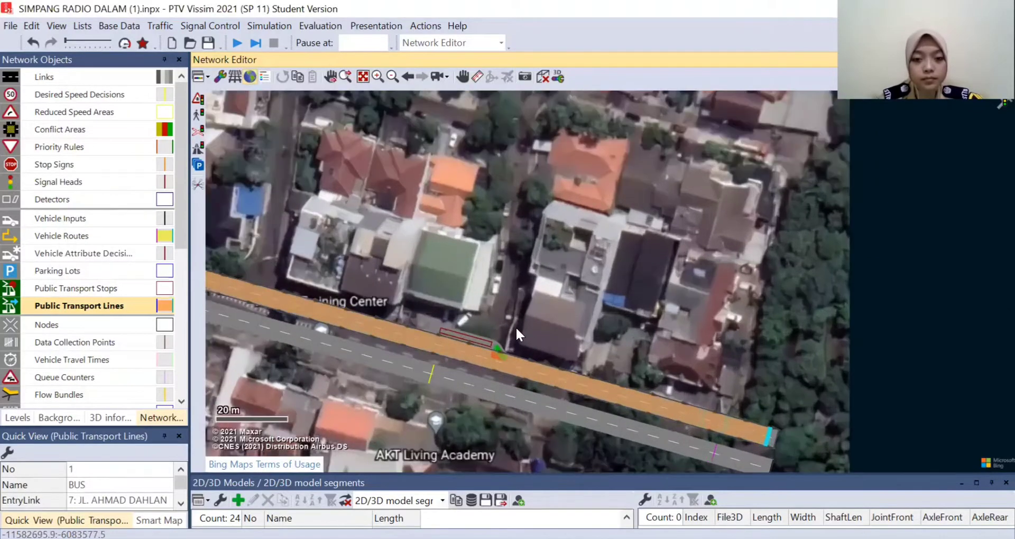
{"action": "scroll", "coordinate": [515, 327], "scroll_direction": "up", "scroll_amount": 3}
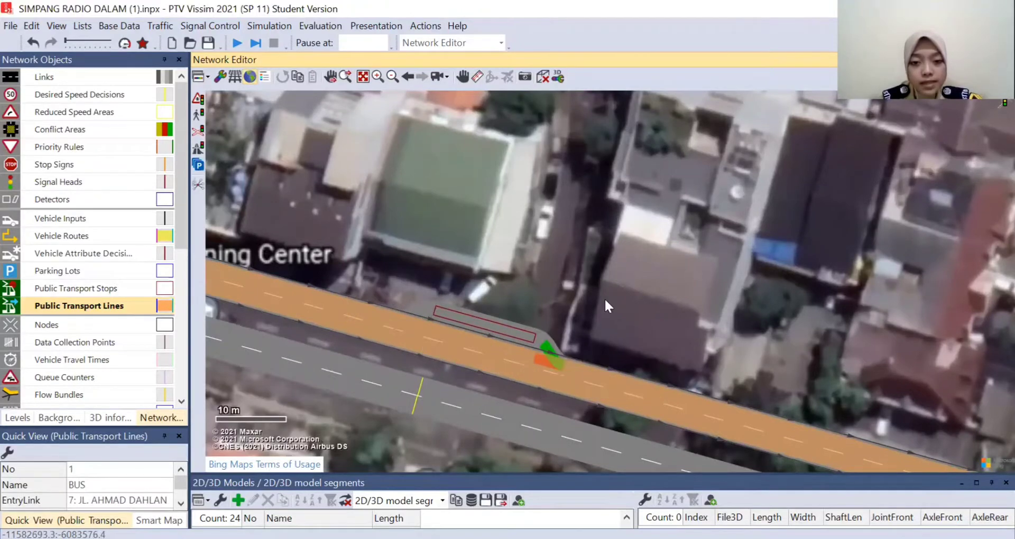
{"action": "scroll", "coordinate": [604, 297], "scroll_direction": "up", "scroll_amount": 1}
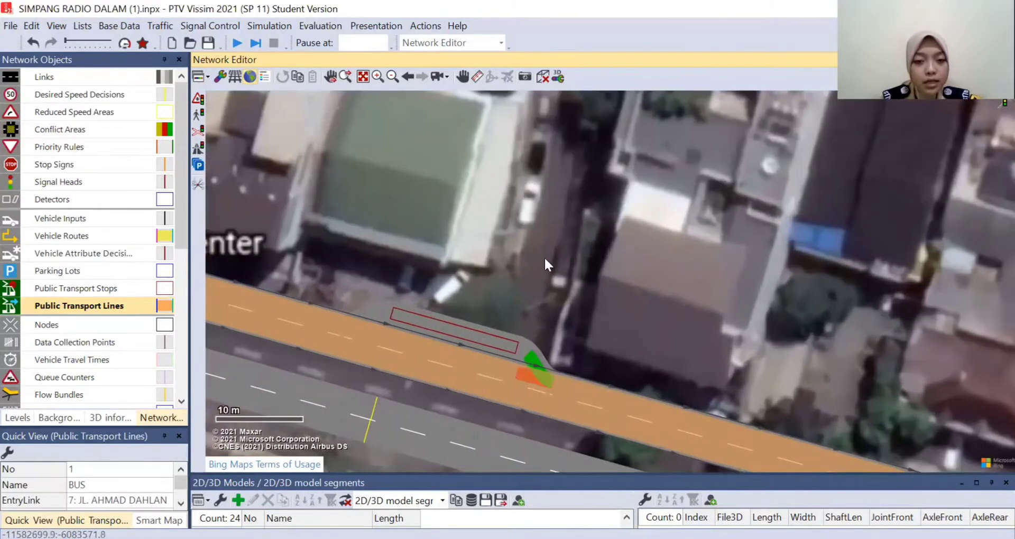
{"action": "left_click_drag", "start_coordinate": [545, 258], "coordinate": [671, 268]}
{"action": "scroll", "coordinate": [604, 361], "scroll_direction": "up", "scroll_amount": 1}
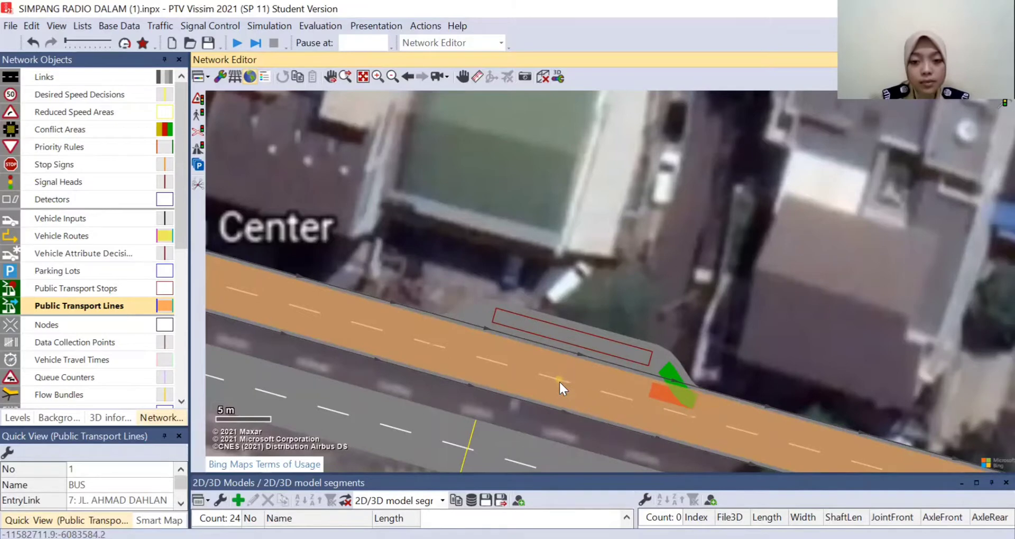
{"action": "left_click_drag", "start_coordinate": [559, 379], "coordinate": [577, 341]}
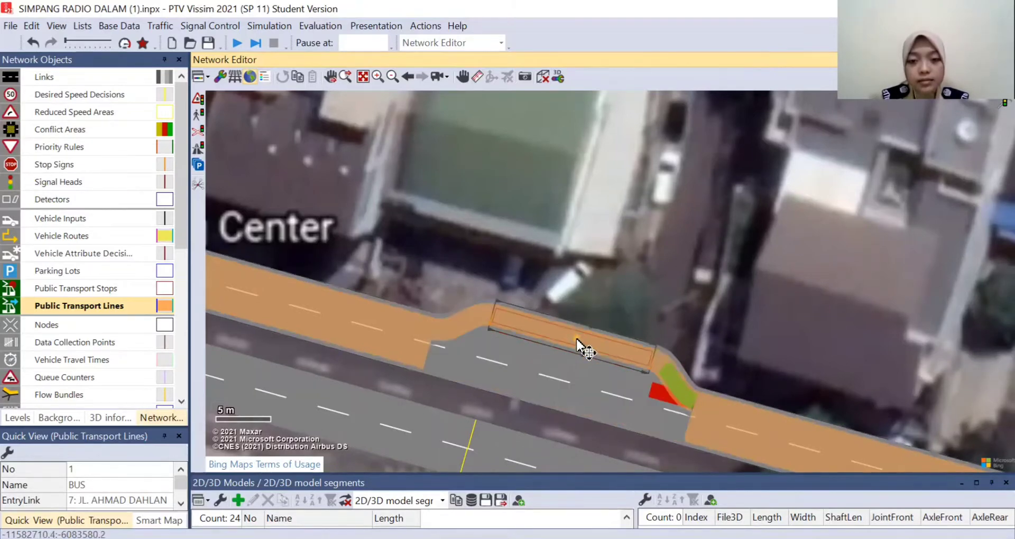
{"action": "left_click", "coordinate": [597, 297]}
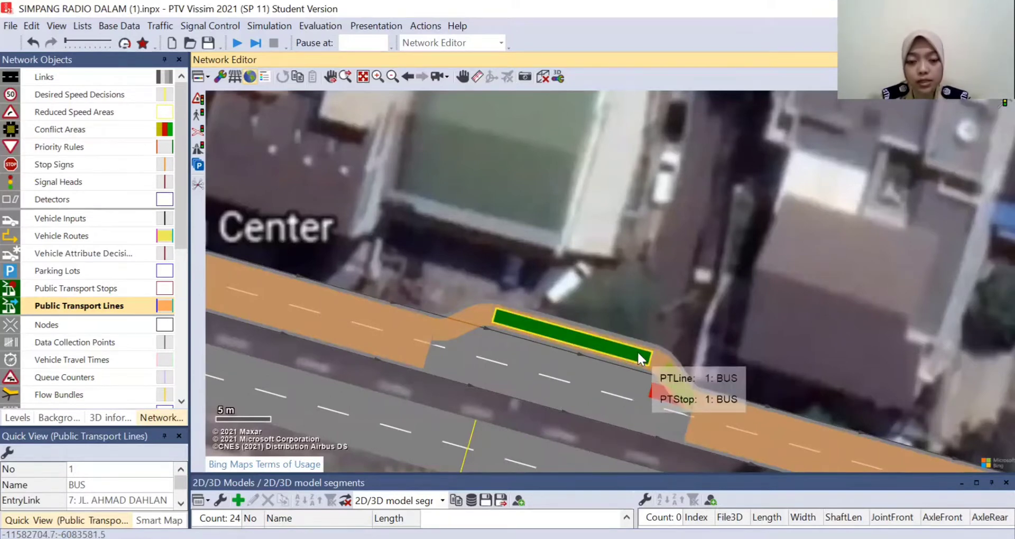
- Activate the lay-by stop for the BUS line and set its alighting percentage to 50%
{"action": "scroll", "coordinate": [650, 256], "scroll_direction": "down", "scroll_amount": 1}
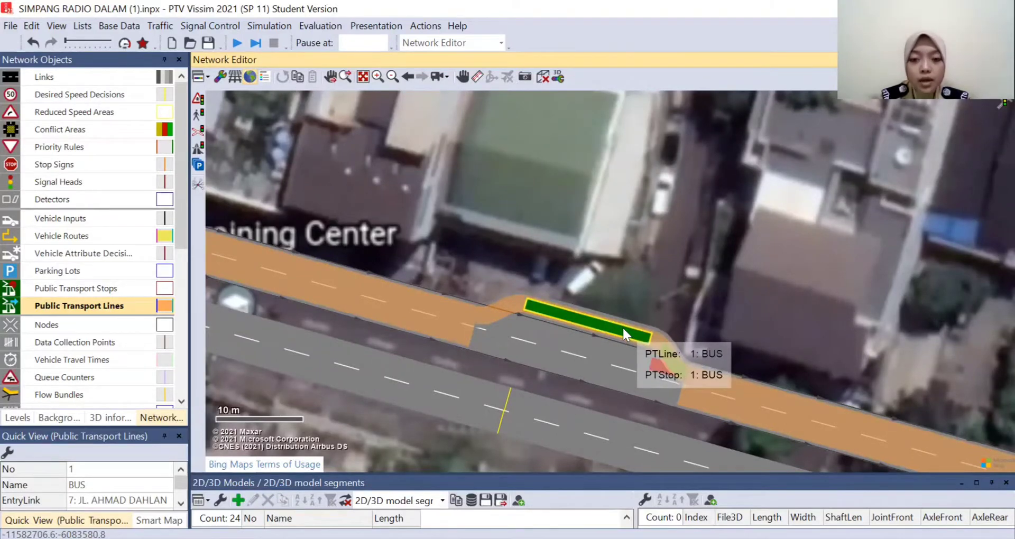
{"action": "double_click", "coordinate": [588, 319]}
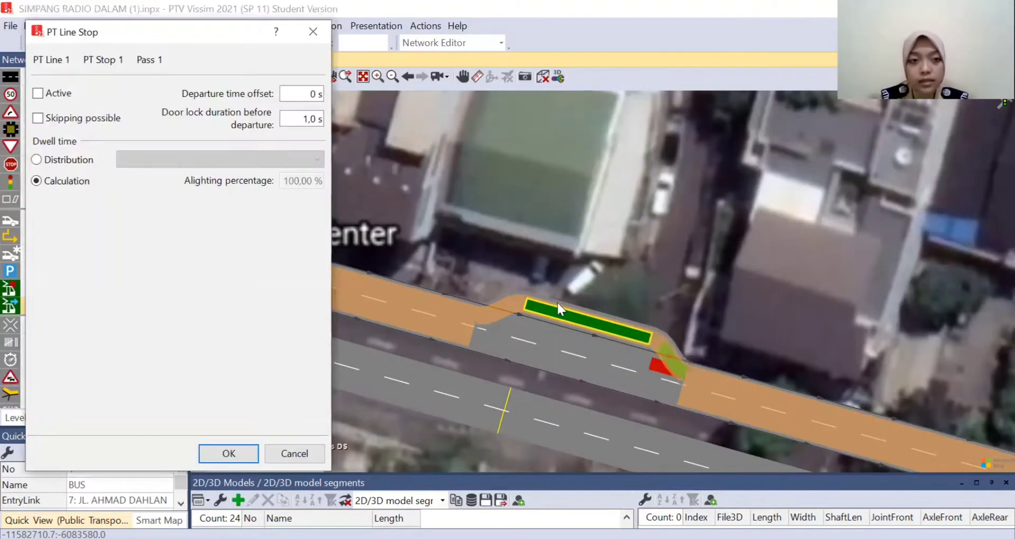
{"action": "left_click", "coordinate": [37, 95]}
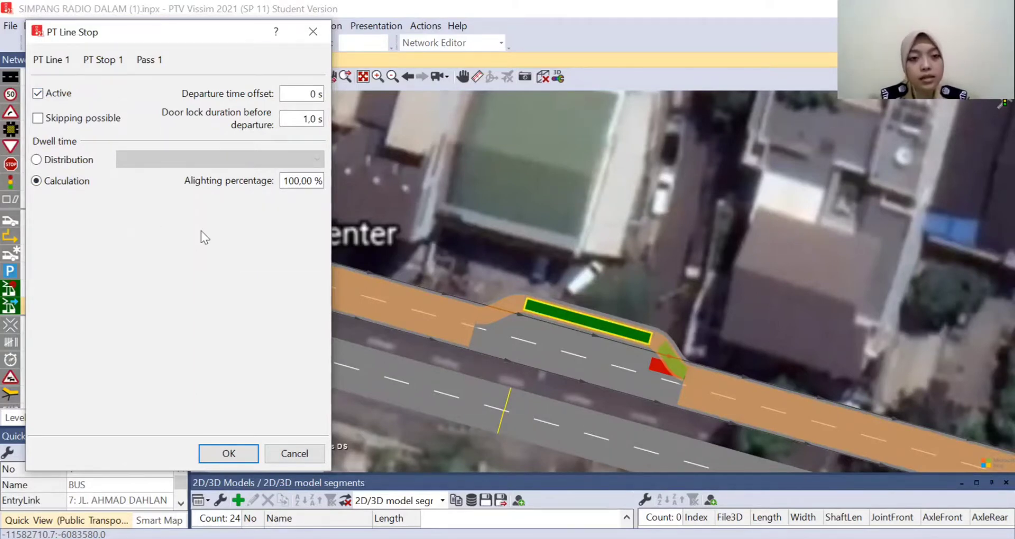
{"action": "left_click_drag", "start_coordinate": [300, 181], "coordinate": [257, 181]}
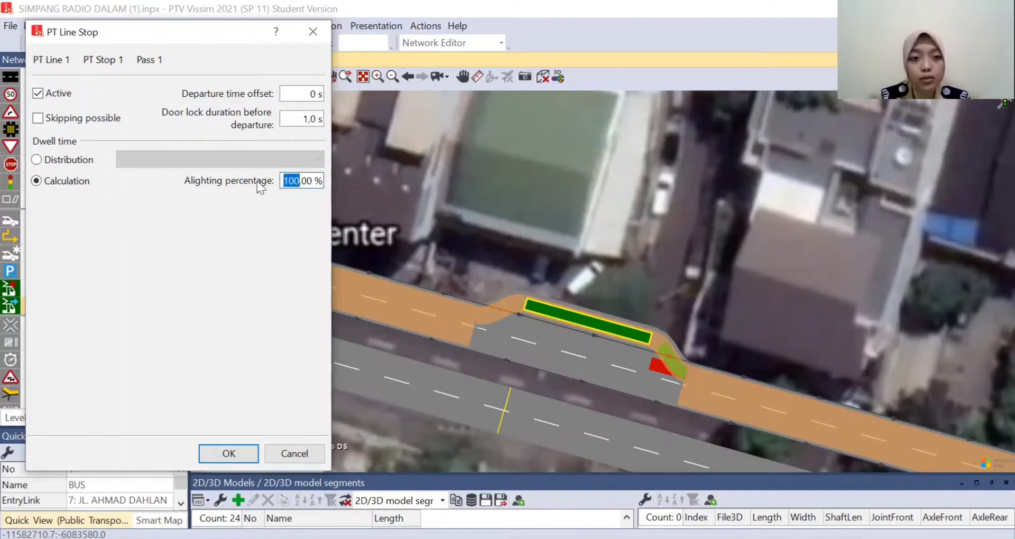
{"action": "type", "text": "50"}
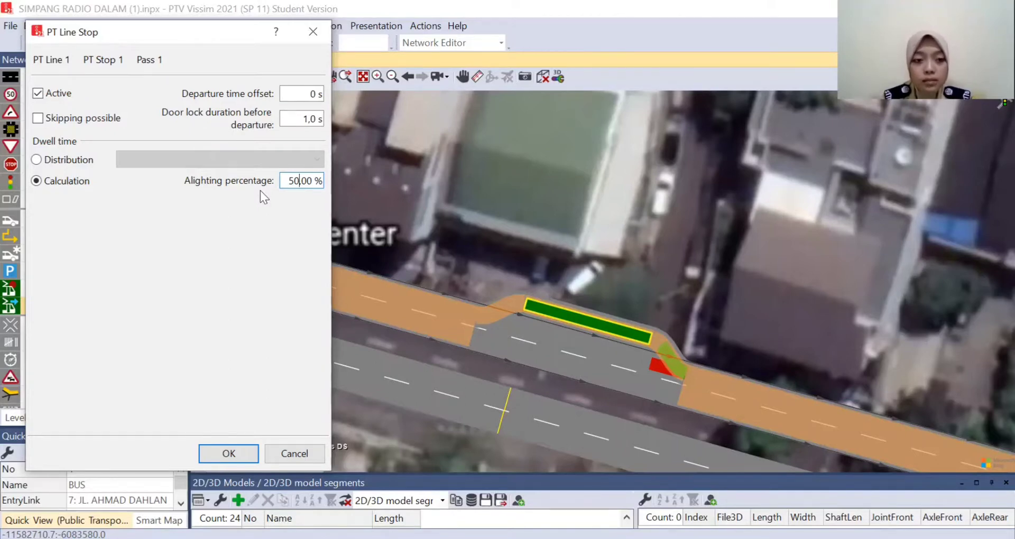
{"action": "left_click", "coordinate": [228, 454]}
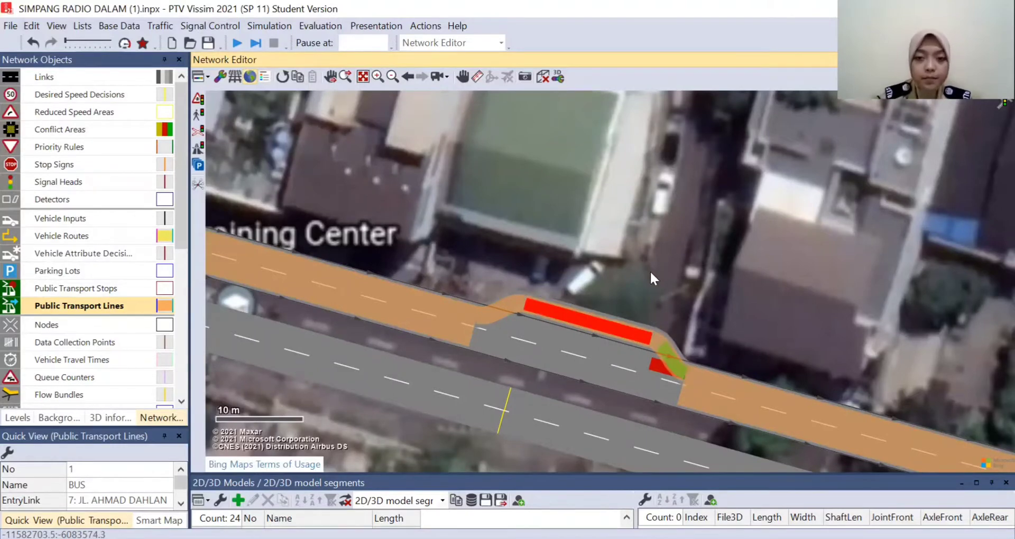
- Open the Bus - C2 Standard entry of the 2D/3D models for editing
{"action": "scroll", "coordinate": [611, 223], "scroll_direction": "down", "scroll_amount": 1}
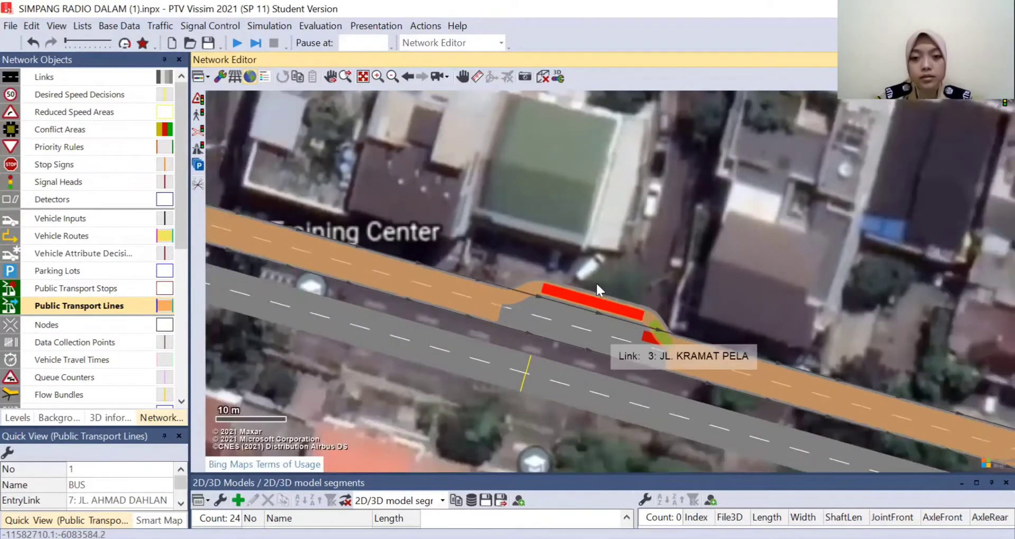
{"action": "scroll", "coordinate": [596, 227], "scroll_direction": "up", "scroll_amount": 1}
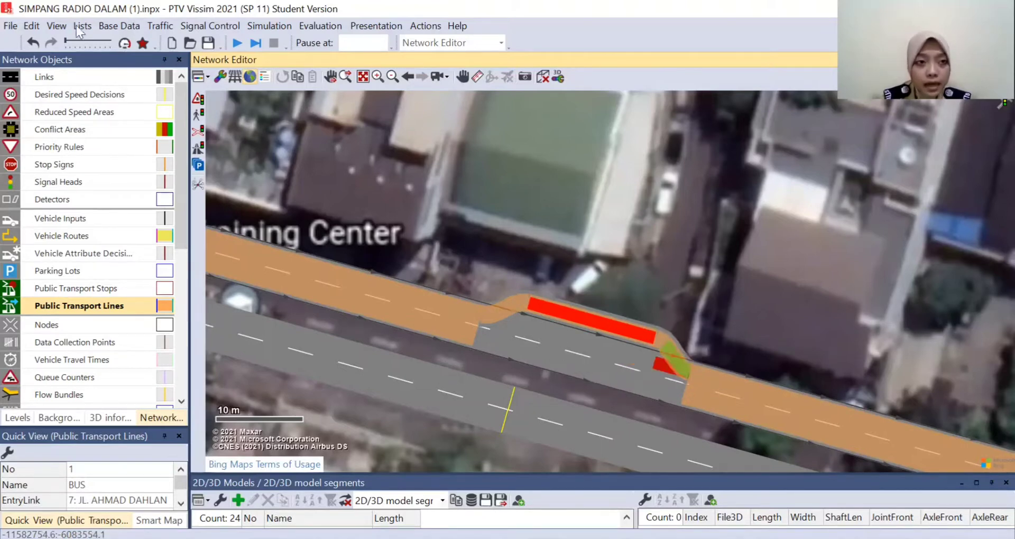
{"action": "left_click", "coordinate": [110, 25]}
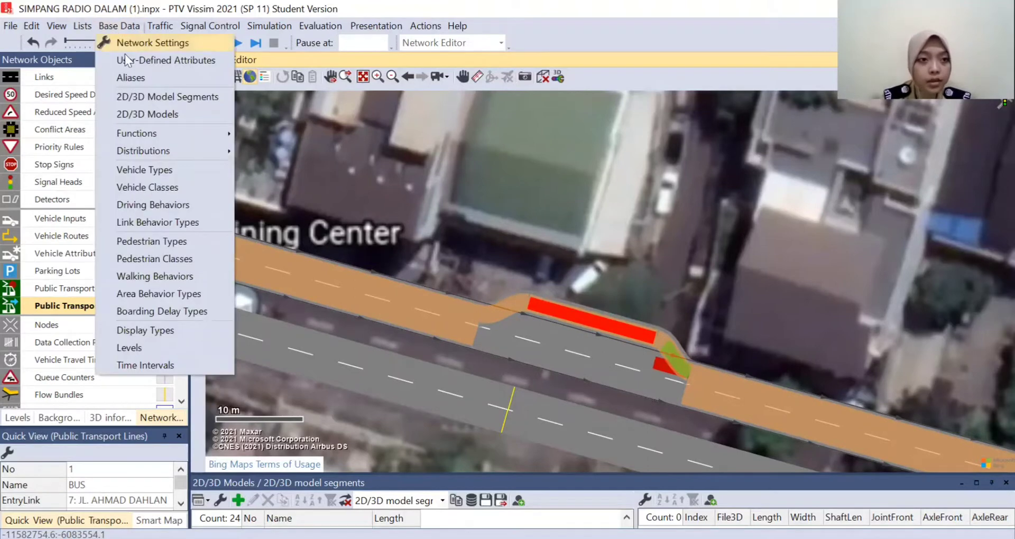
{"action": "left_click", "coordinate": [137, 115]}
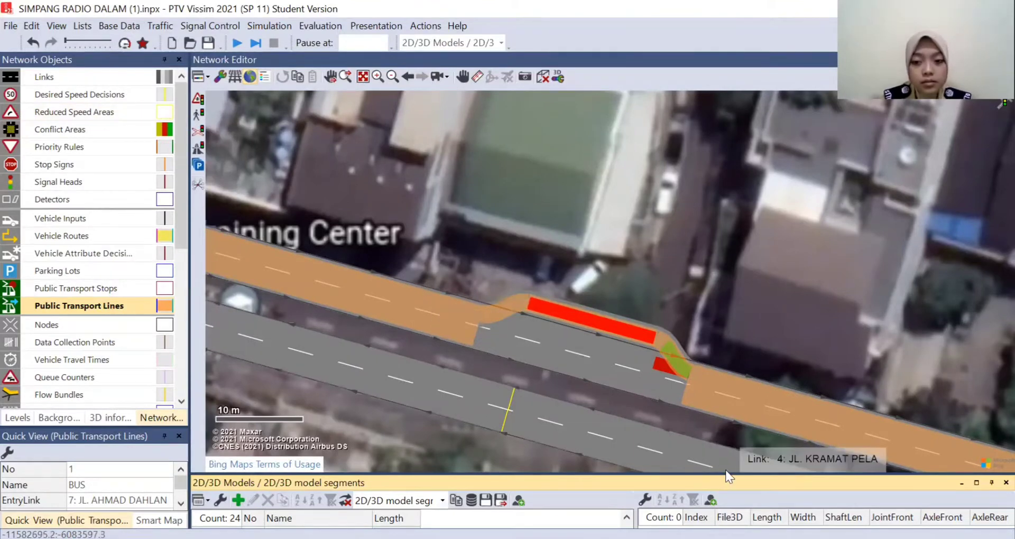
{"action": "left_click_drag", "start_coordinate": [725, 474], "coordinate": [724, 397]}
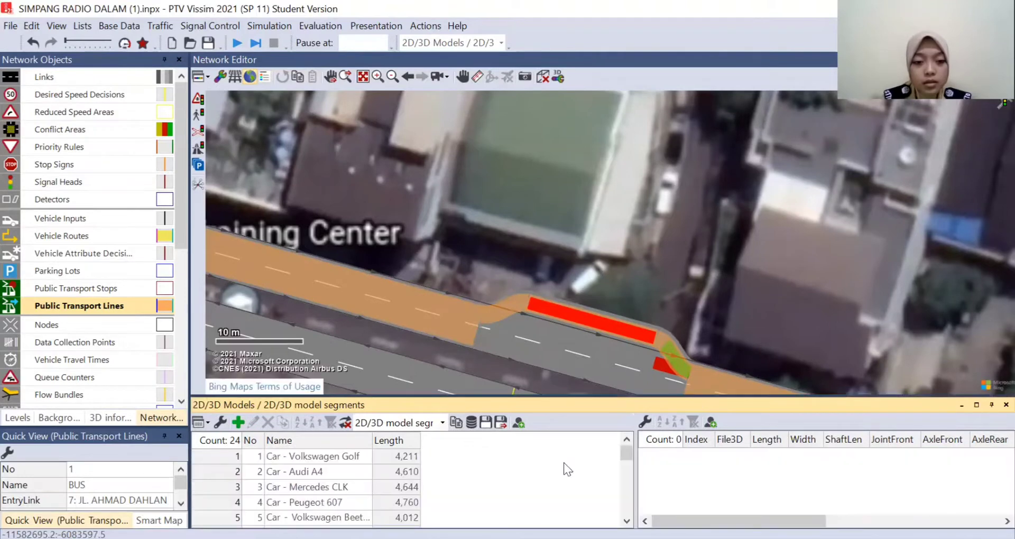
{"action": "scroll", "coordinate": [322, 471], "scroll_direction": "down", "scroll_amount": 2}
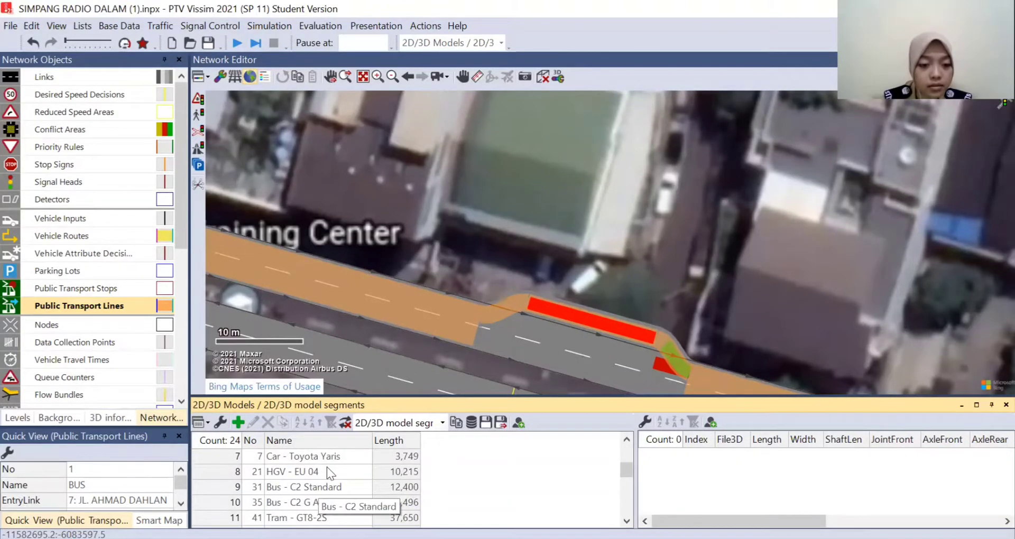
{"action": "left_click", "coordinate": [327, 485]}
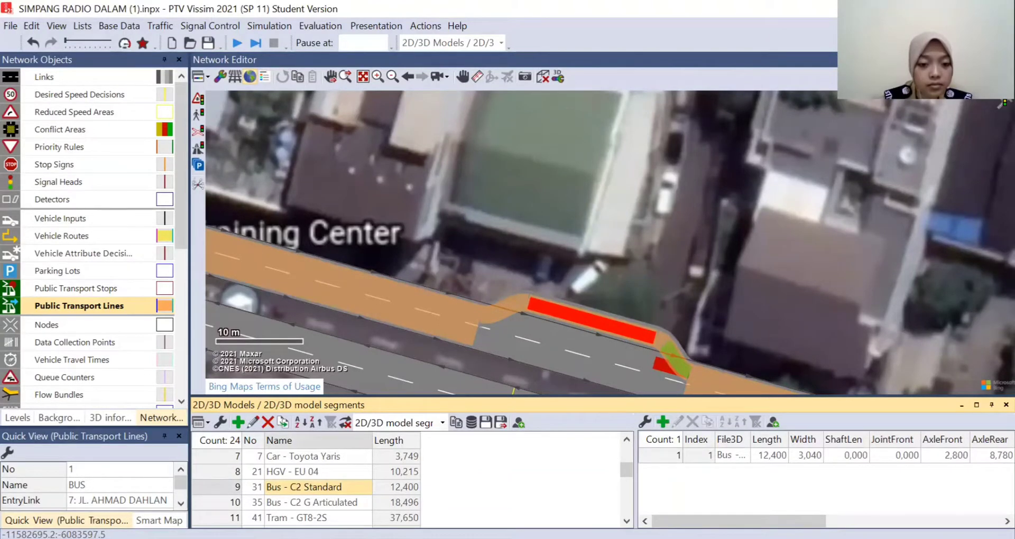
{"action": "left_click", "coordinate": [398, 487]}
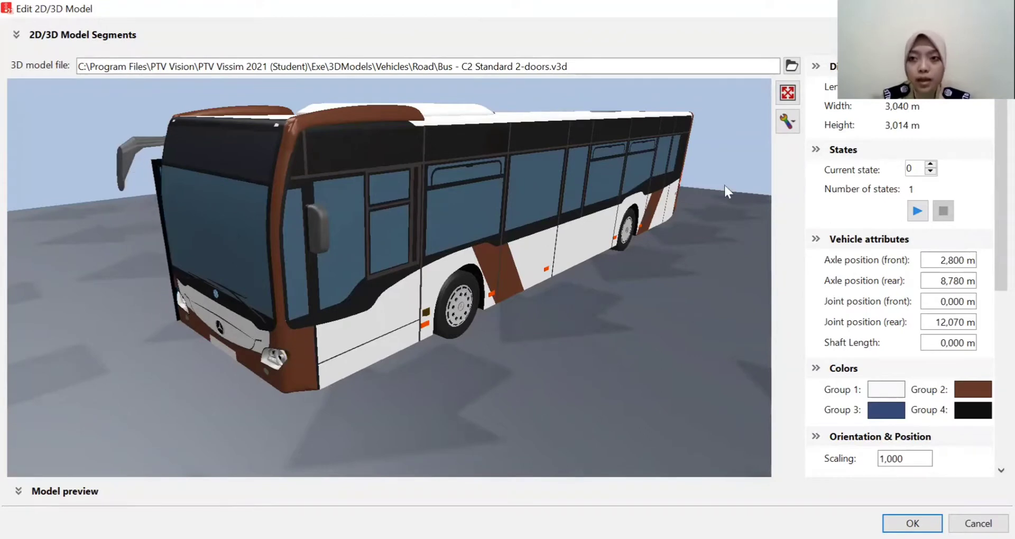
- Replace the bus's 3D model file with Bus - C2 Standard 2-doors left.v3d
{"action": "left_click", "coordinate": [791, 66]}
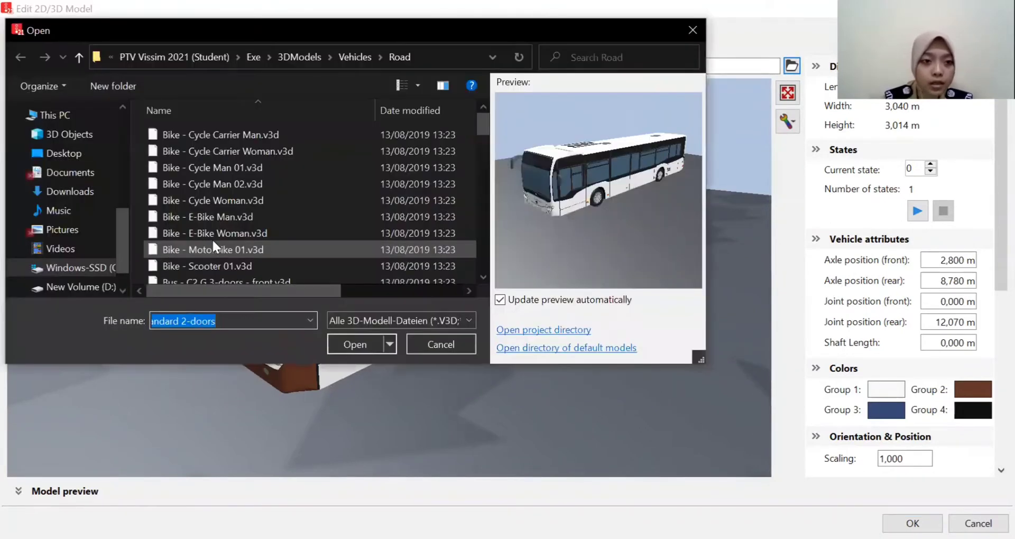
{"action": "scroll", "coordinate": [238, 216], "scroll_direction": "down", "scroll_amount": 3}
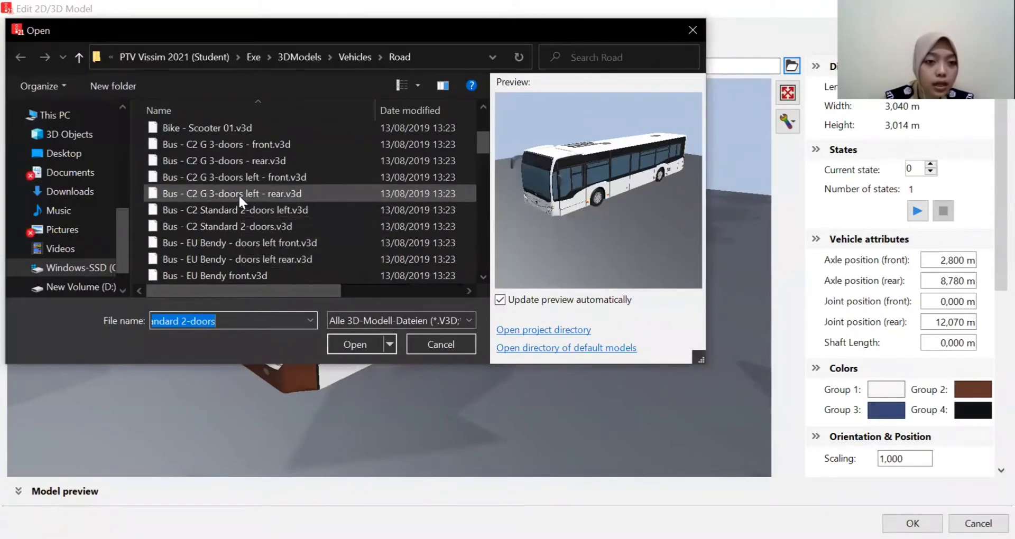
{"action": "left_click", "coordinate": [240, 196]}
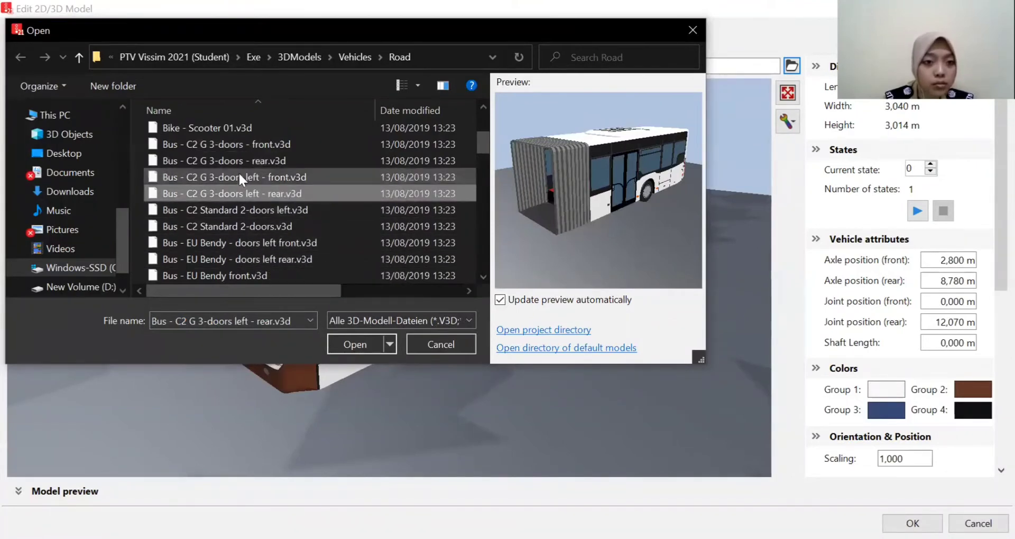
{"action": "left_click", "coordinate": [284, 230]}
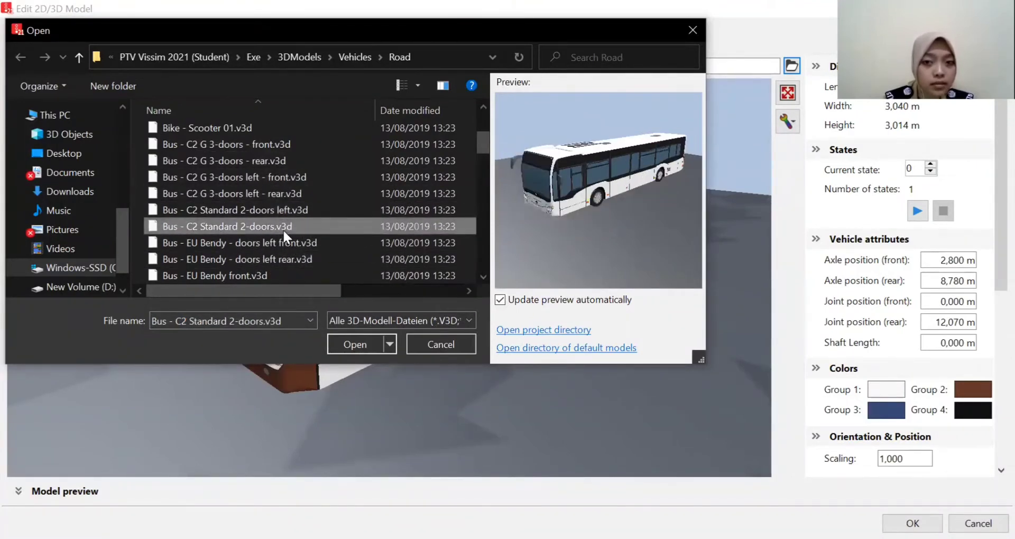
{"action": "left_click", "coordinate": [277, 210]}
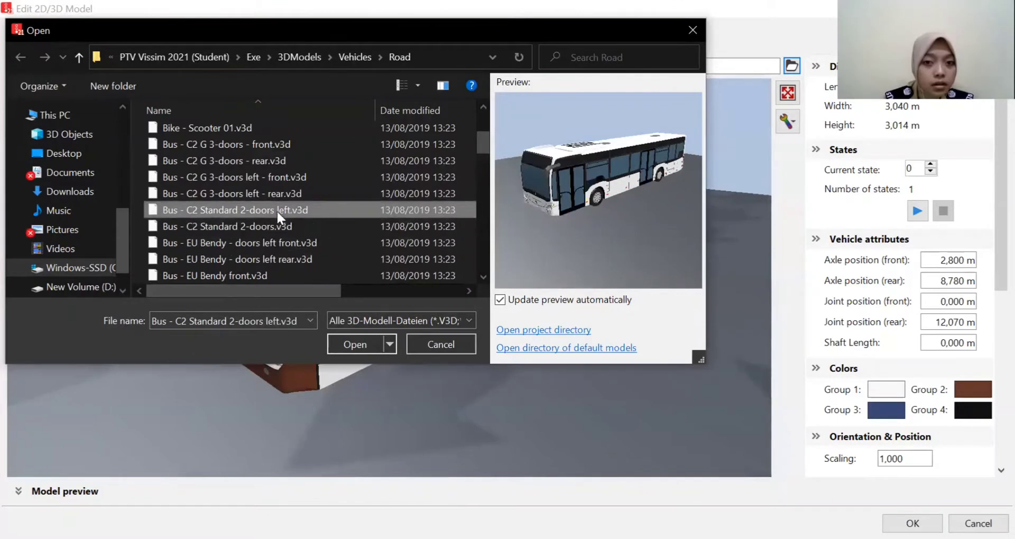
{"action": "left_click", "coordinate": [351, 344]}
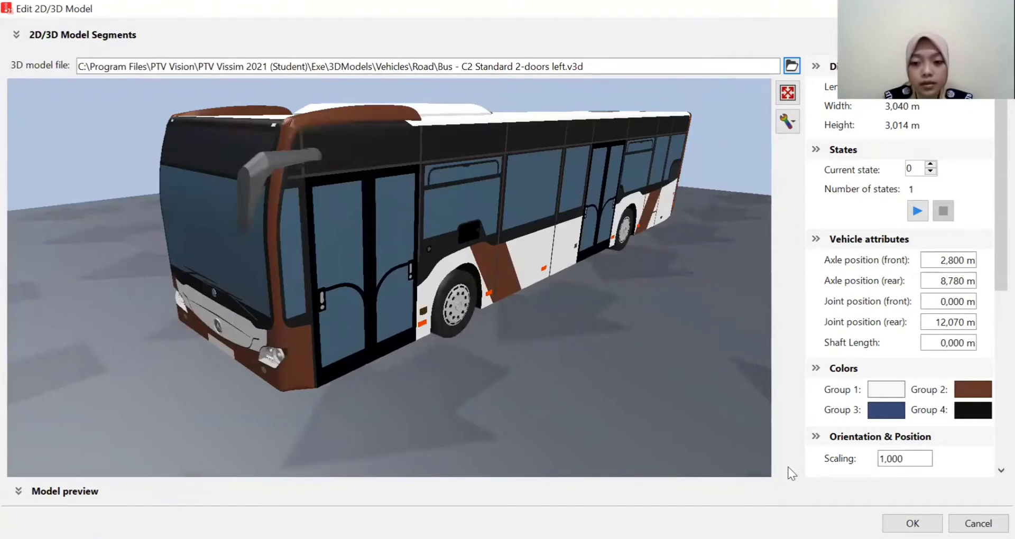
- Apply the left-door 3D model to the Bus - C2 Standard entry and clear the network selection
{"action": "key", "text": "Return"}
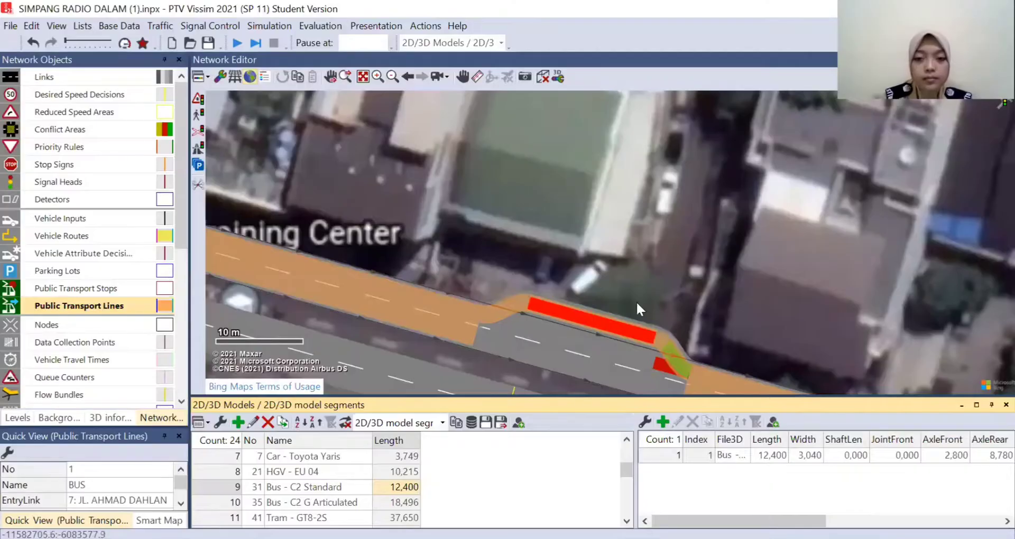
{"action": "left_click", "coordinate": [634, 274]}
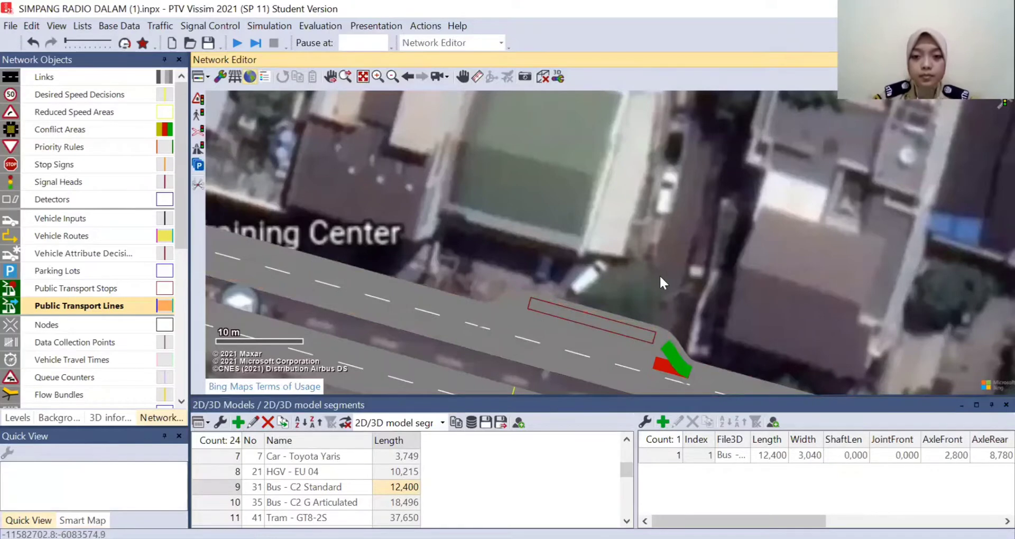
- Run the simulation to check the bus at the lay-by stop on Jl. Kramat Pela, stopping it once the stop has been observed
{"action": "scroll", "coordinate": [659, 275], "scroll_direction": "down", "scroll_amount": 1}
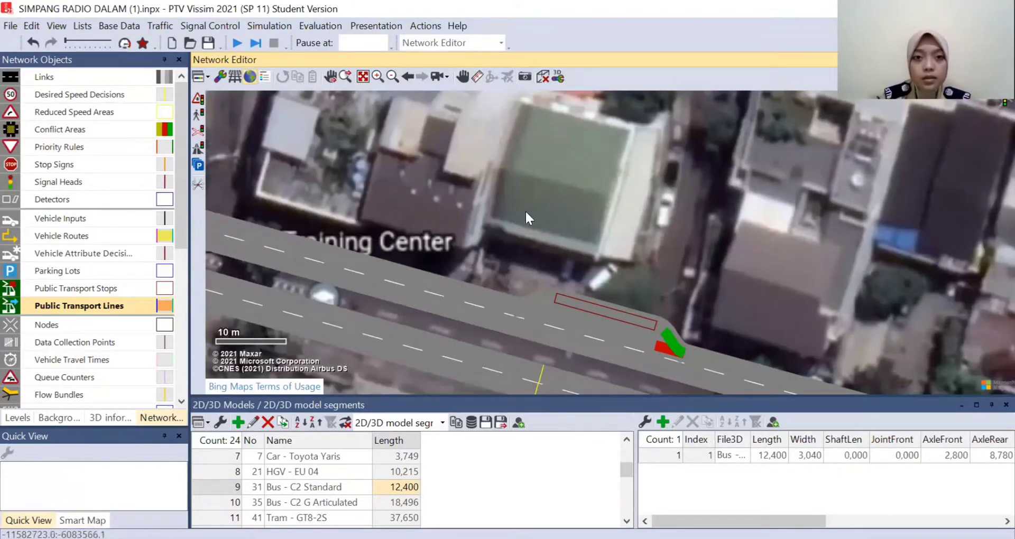
{"action": "left_click", "coordinate": [235, 44]}
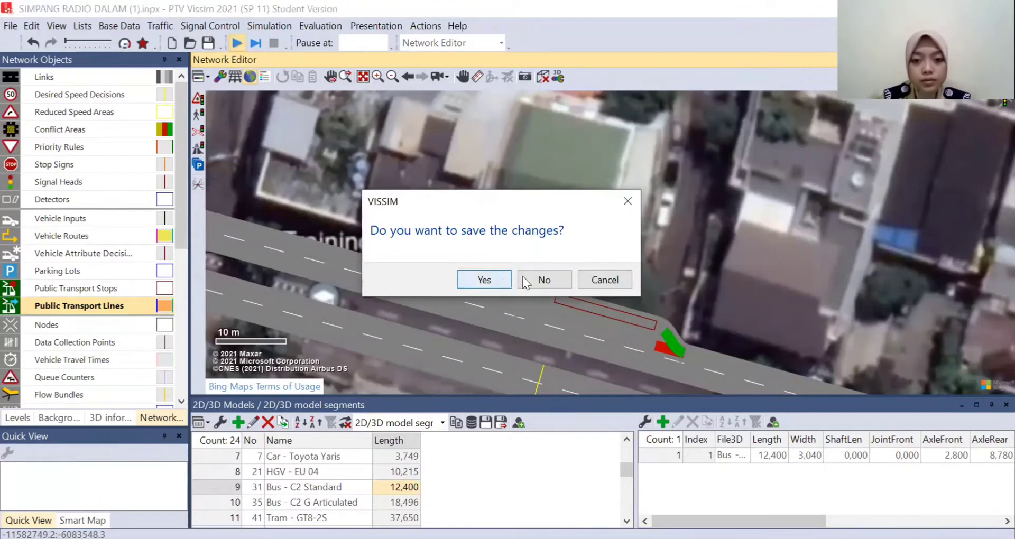
{"action": "left_click", "coordinate": [626, 275]}
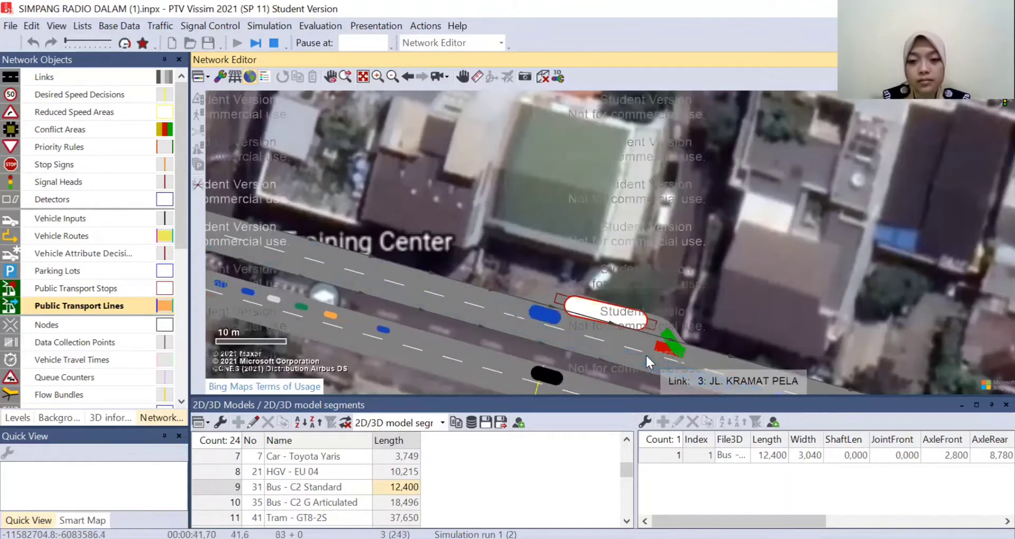
{"action": "left_click", "coordinate": [274, 44]}
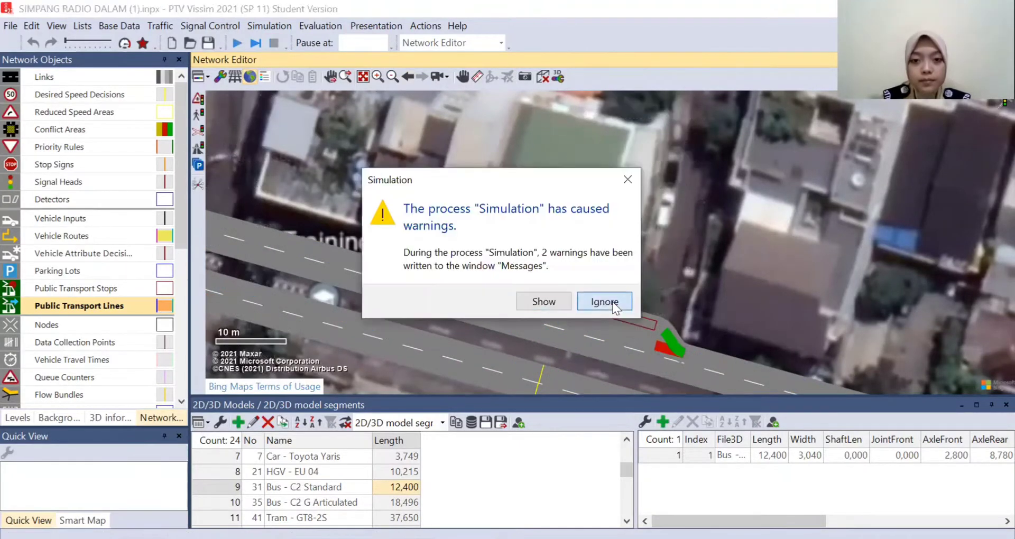
{"action": "left_click", "coordinate": [600, 297]}
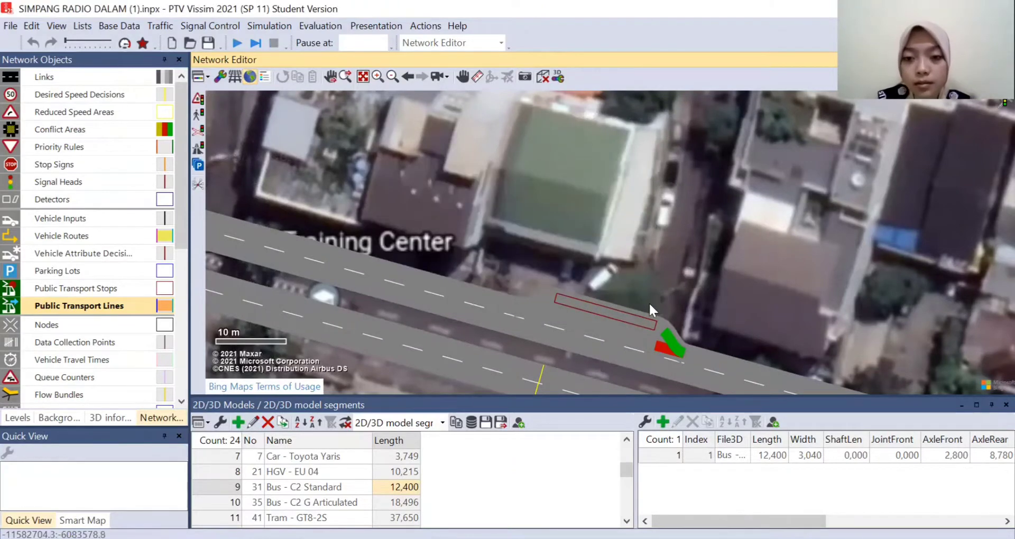
- Add a platform edge on the left side of the BUS stop and close the 2D/3D models list
{"action": "scroll", "coordinate": [649, 302], "scroll_direction": "up", "scroll_amount": 1}
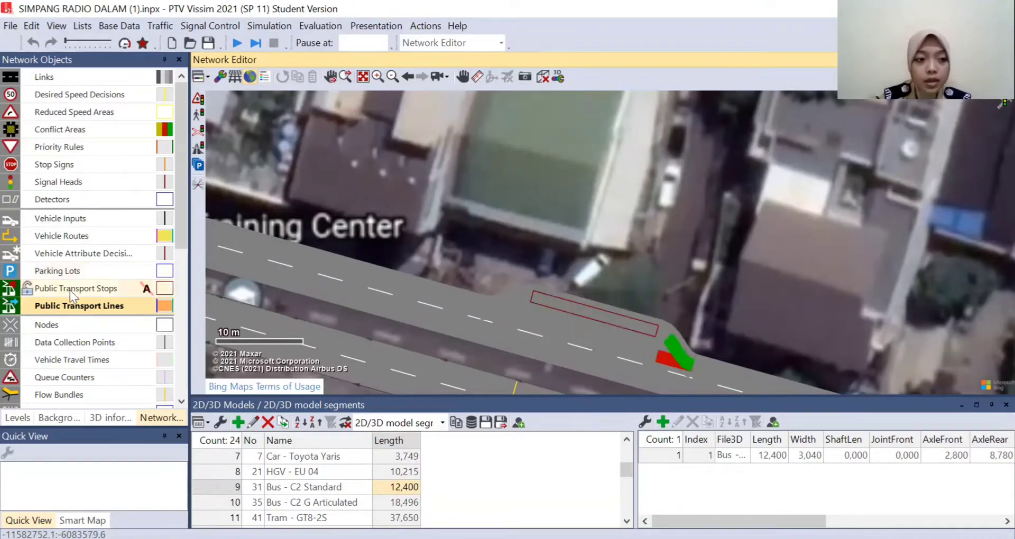
{"action": "left_click", "coordinate": [121, 293]}
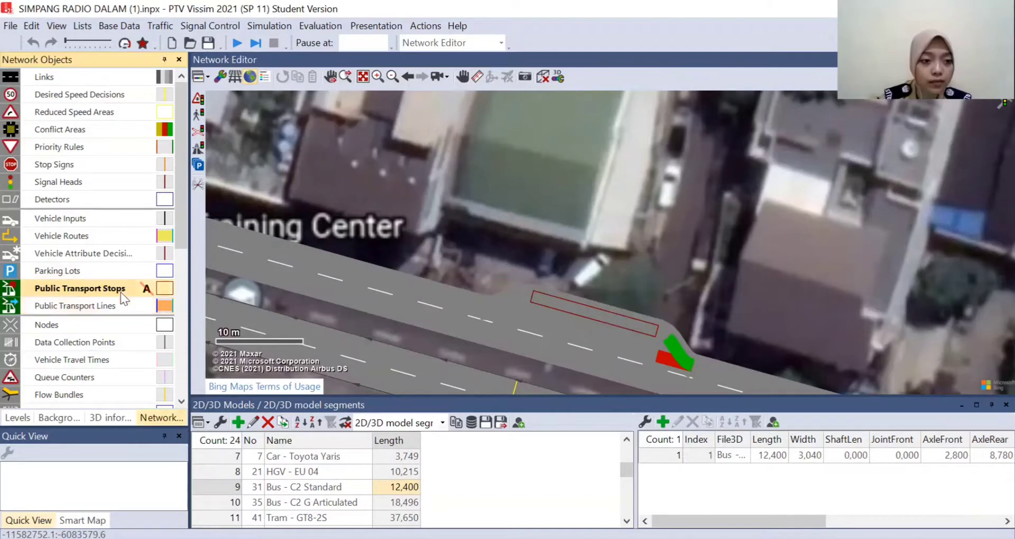
{"action": "left_click", "coordinate": [544, 304]}
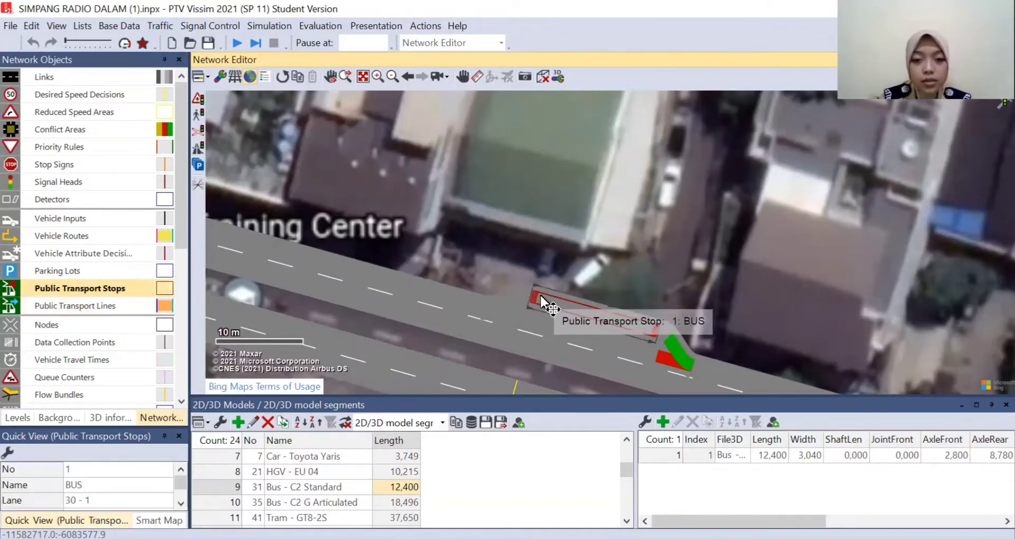
{"action": "right_click", "coordinate": [585, 306]}
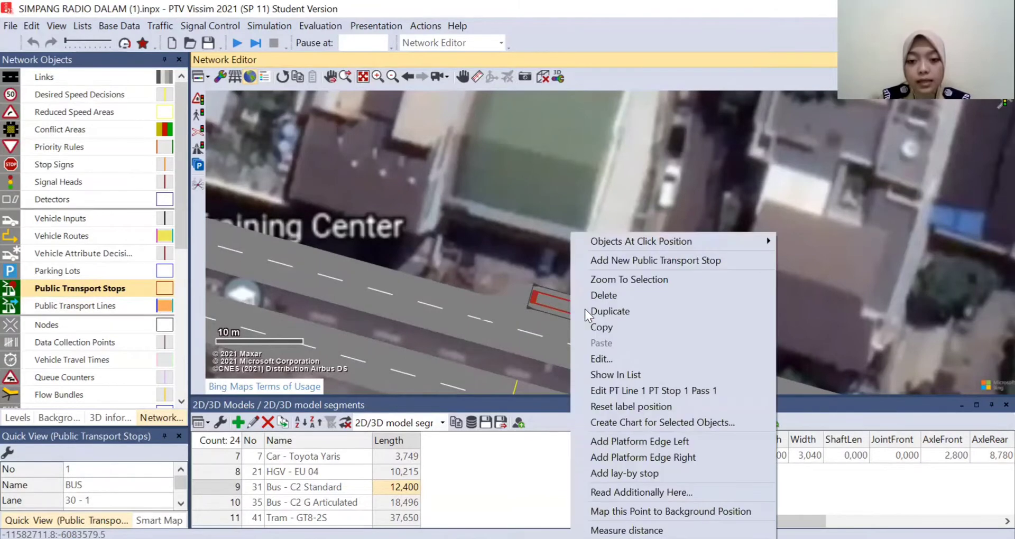
{"action": "left_click", "coordinate": [645, 443]}
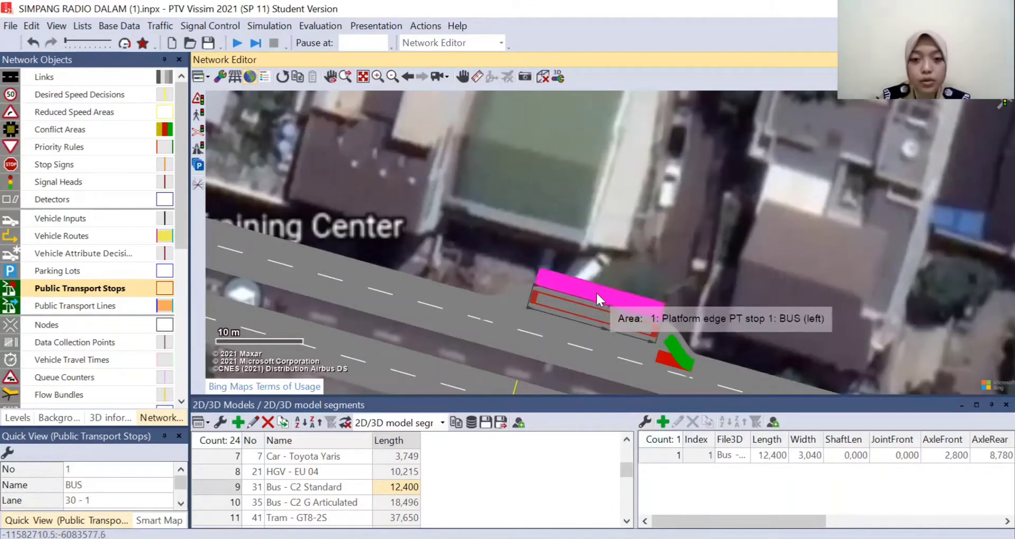
{"action": "scroll", "coordinate": [597, 294], "scroll_direction": "up", "scroll_amount": 3}
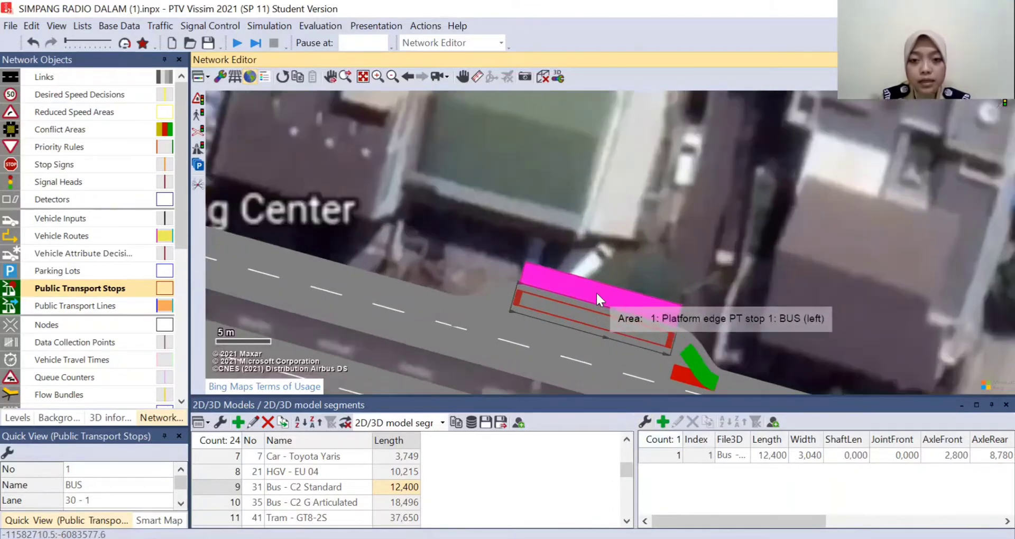
{"action": "left_click_drag", "start_coordinate": [725, 269], "coordinate": [717, 223]}
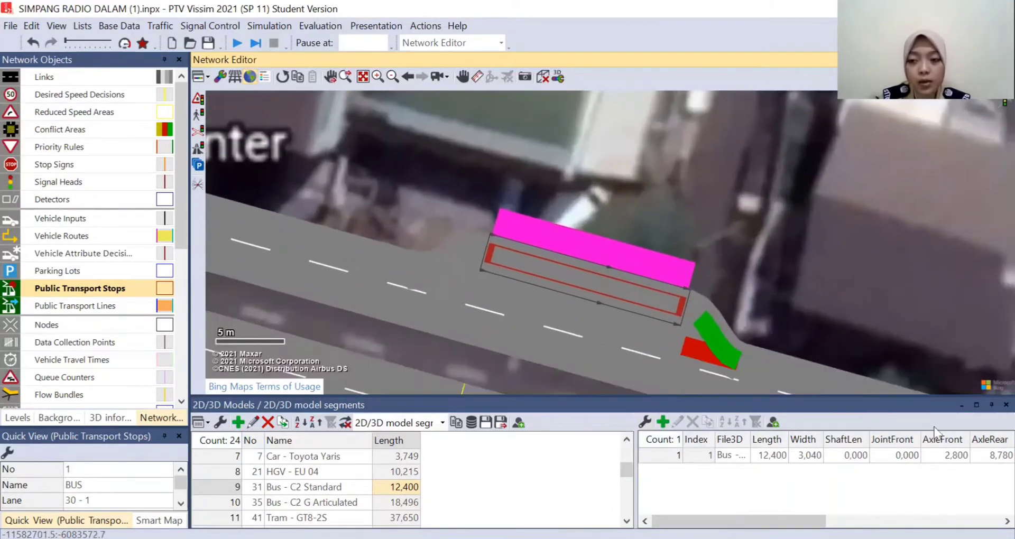
{"action": "left_click", "coordinate": [1006, 405]}
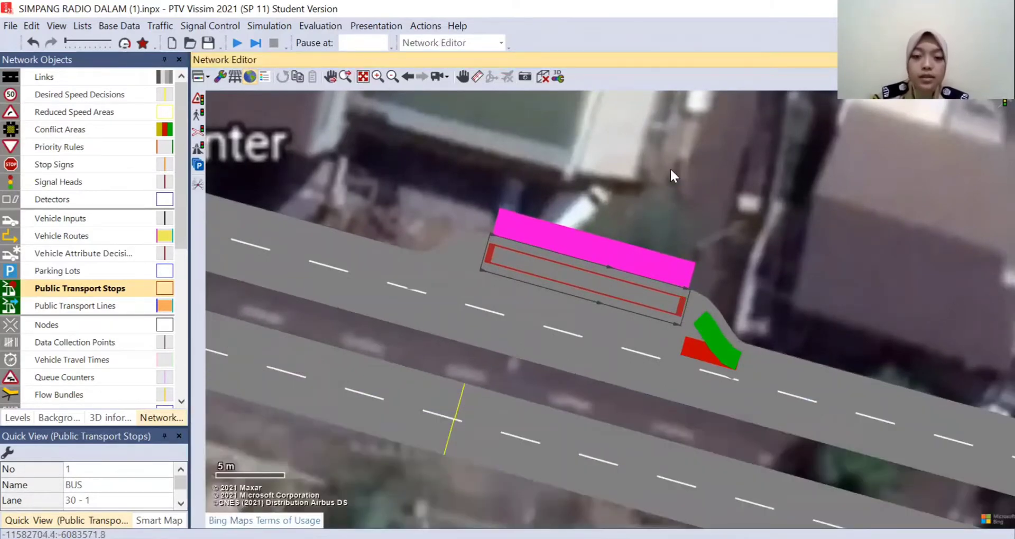
{"action": "left_click_drag", "start_coordinate": [671, 167], "coordinate": [661, 209]}
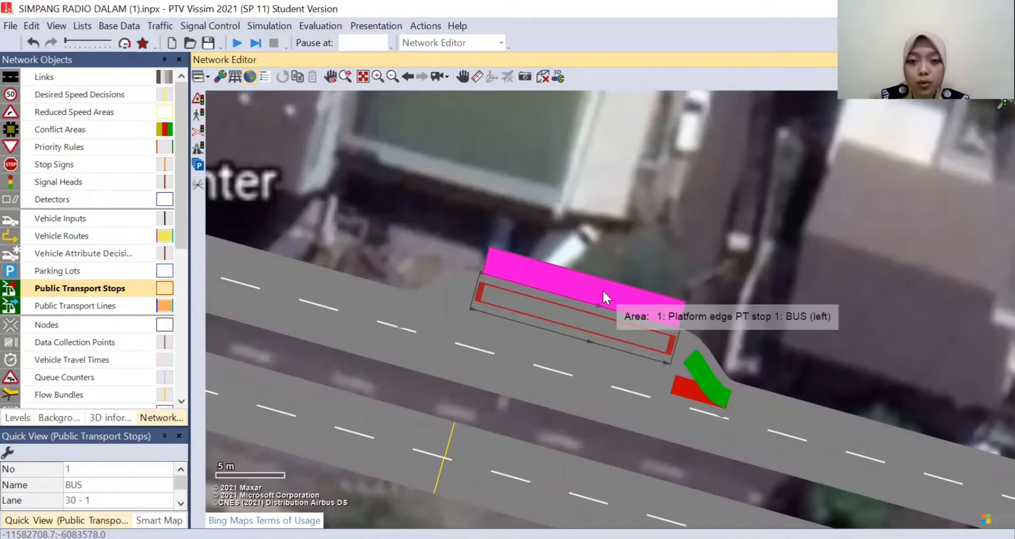
- Duplicate the platform edge and place the copy directly against its outer side, away from the road
{"action": "right_click", "coordinate": [560, 278]}
{"action": "left_click", "coordinate": [600, 320]}
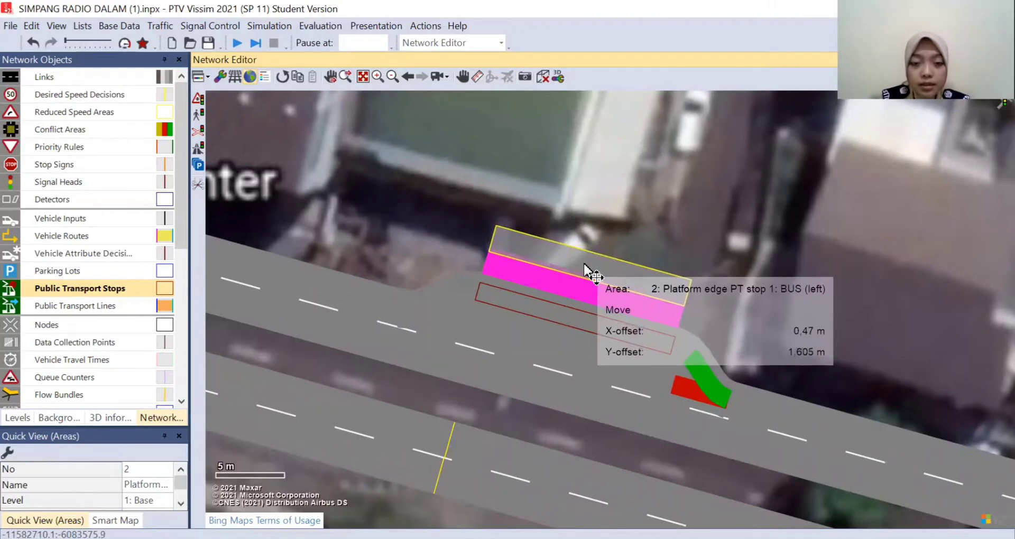
{"action": "left_click", "coordinate": [587, 271]}
{"action": "scroll", "coordinate": [602, 228], "scroll_direction": "up", "scroll_amount": 1}
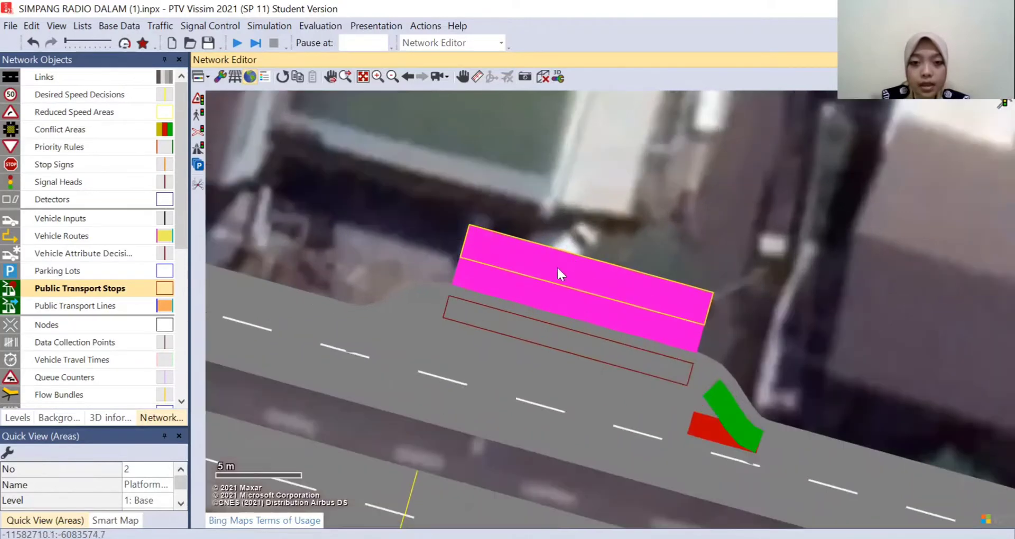
{"action": "left_click_drag", "start_coordinate": [558, 257], "coordinate": [563, 245]}
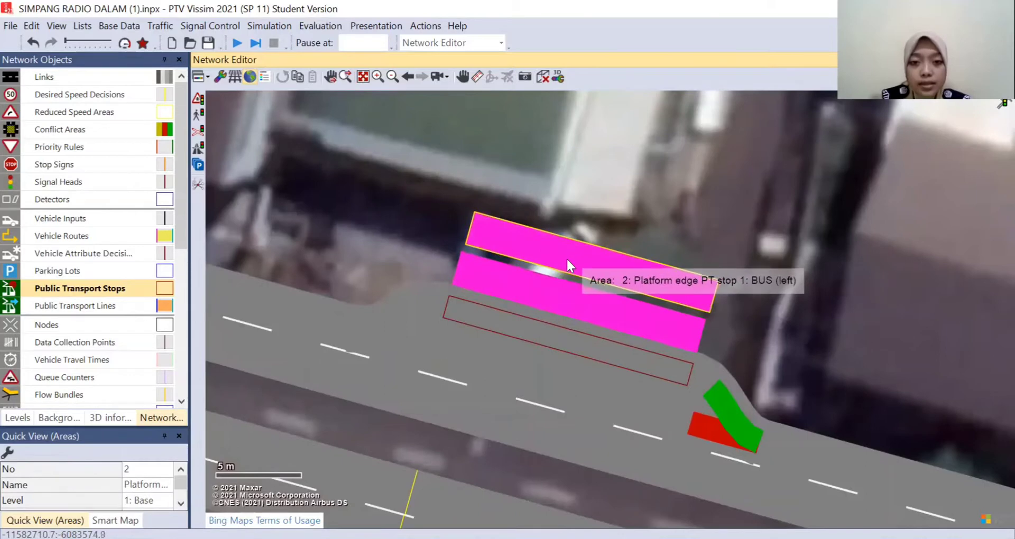
{"action": "left_click_drag", "start_coordinate": [567, 261], "coordinate": [562, 267]}
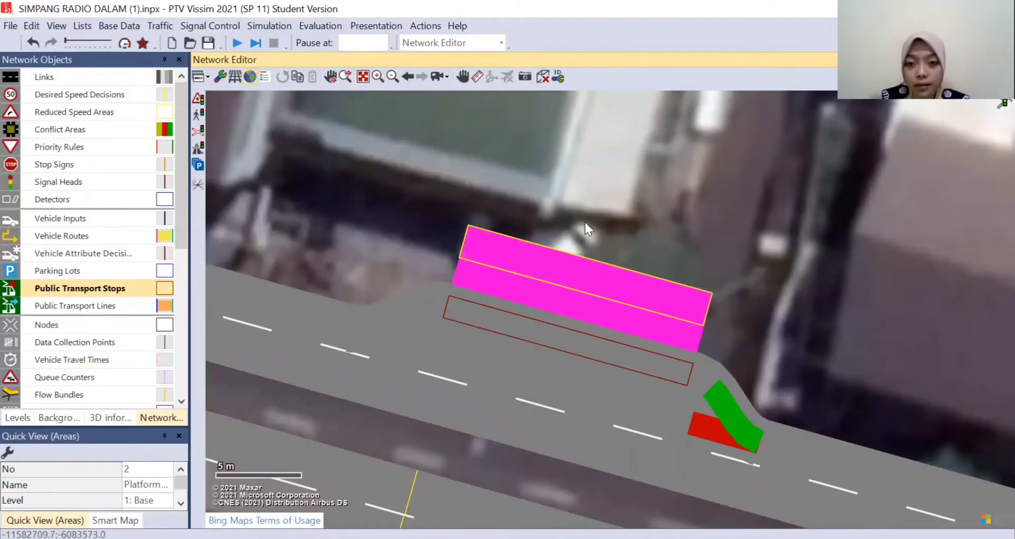
- Change the duplicated area's usage to Waiting area for the BUS stop, with the boarding location 1: Uniform
{"action": "scroll", "coordinate": [585, 220], "scroll_direction": "down", "scroll_amount": 1}
{"action": "scroll", "coordinate": [585, 226], "scroll_direction": "up", "scroll_amount": 1}
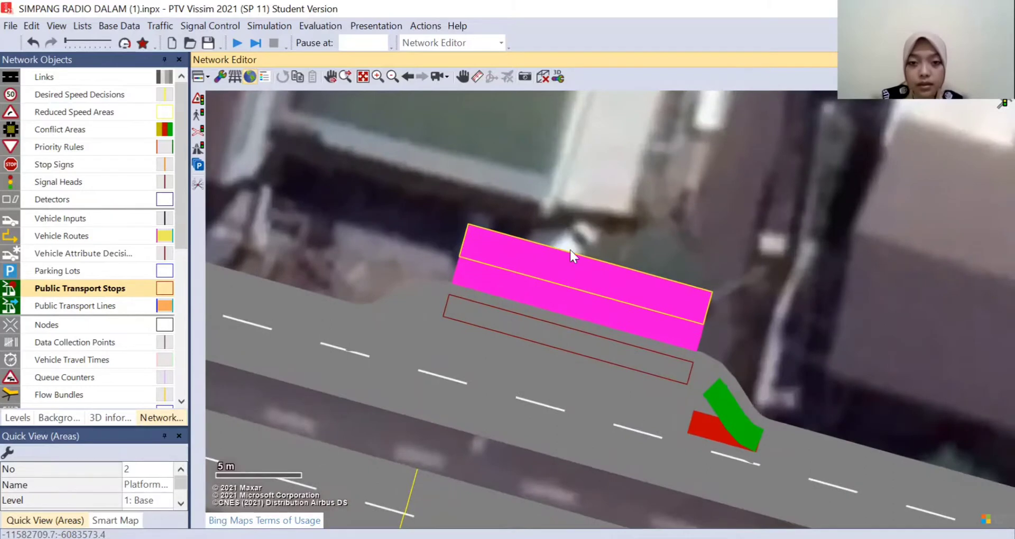
{"action": "scroll", "coordinate": [570, 250], "scroll_direction": "up", "scroll_amount": 1}
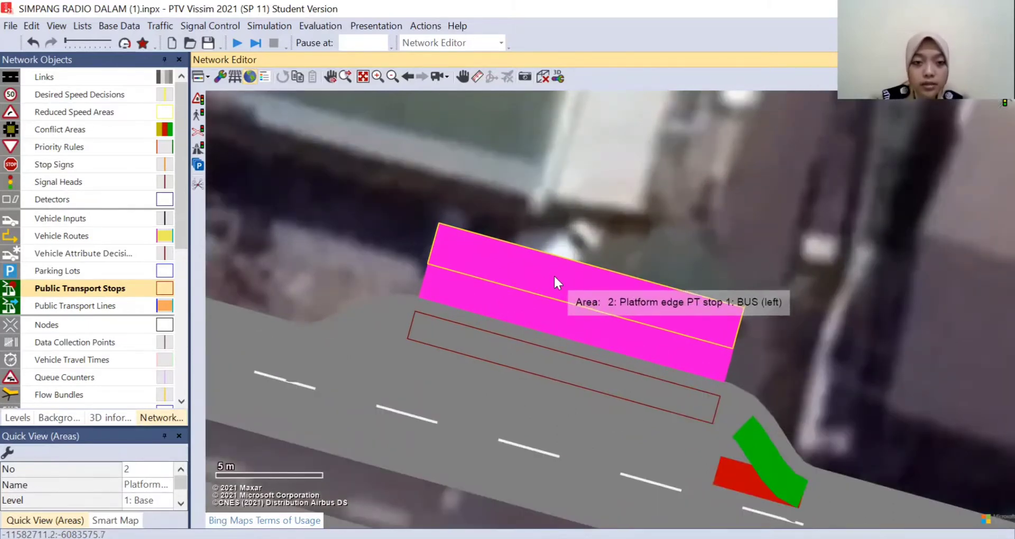
{"action": "double_click", "coordinate": [554, 275]}
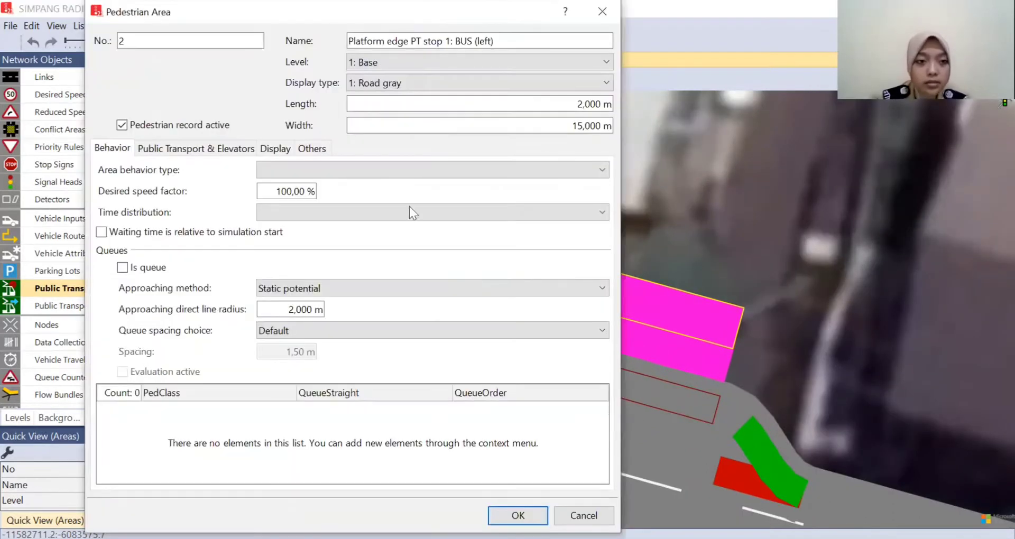
{"action": "left_click", "coordinate": [195, 151]}
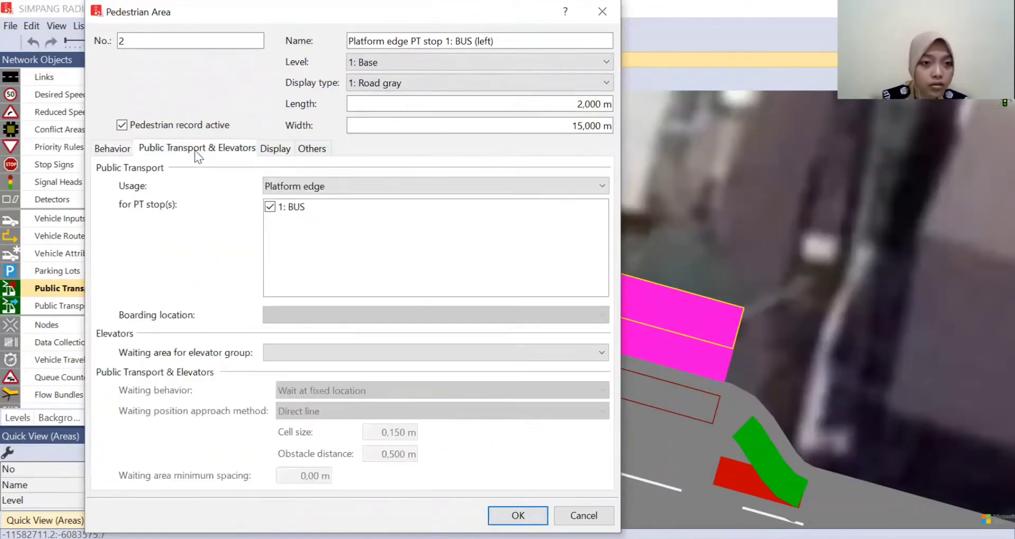
{"action": "left_click", "coordinate": [330, 185]}
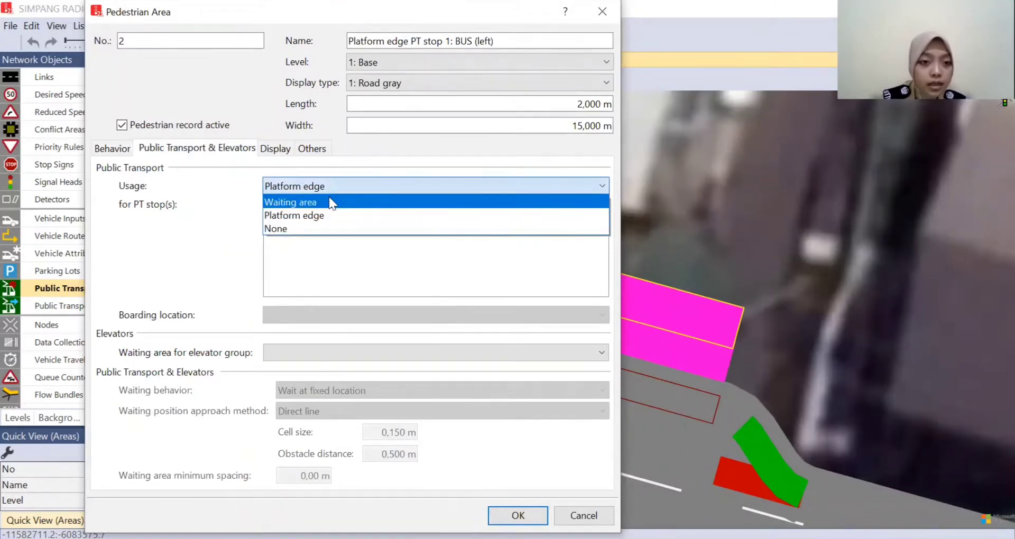
{"action": "left_click", "coordinate": [330, 202]}
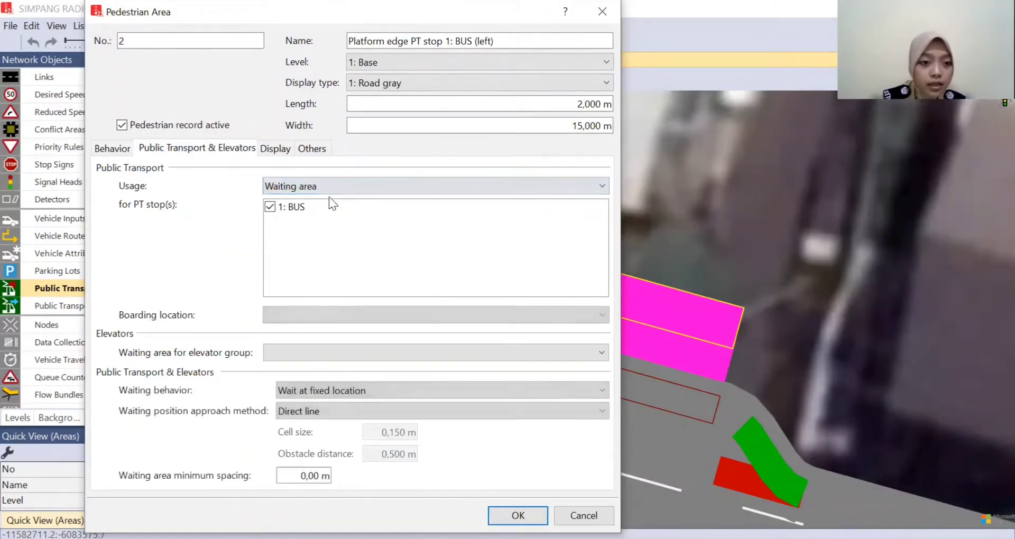
{"action": "left_click", "coordinate": [281, 313]}
{"action": "left_click", "coordinate": [279, 330]}
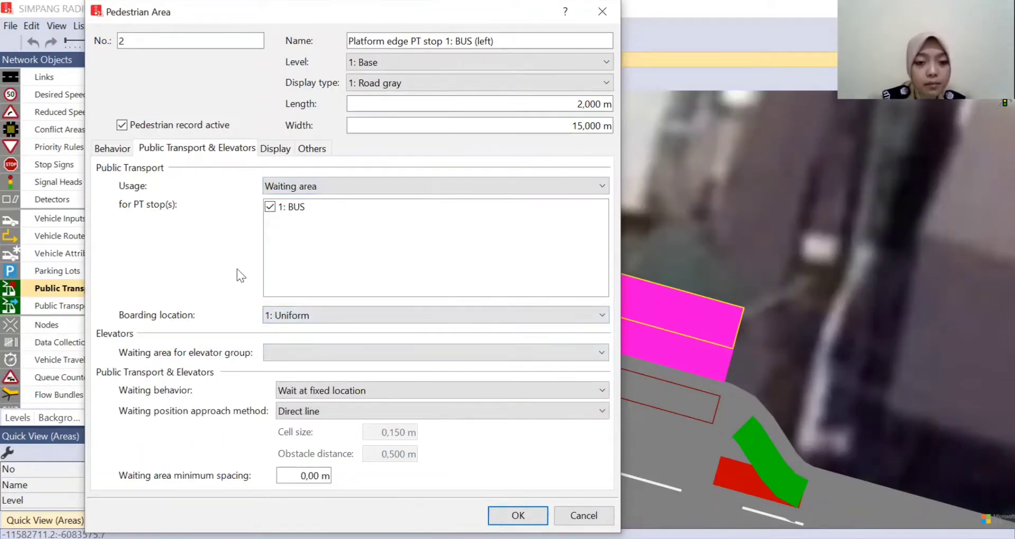
{"action": "left_click", "coordinate": [322, 314]}
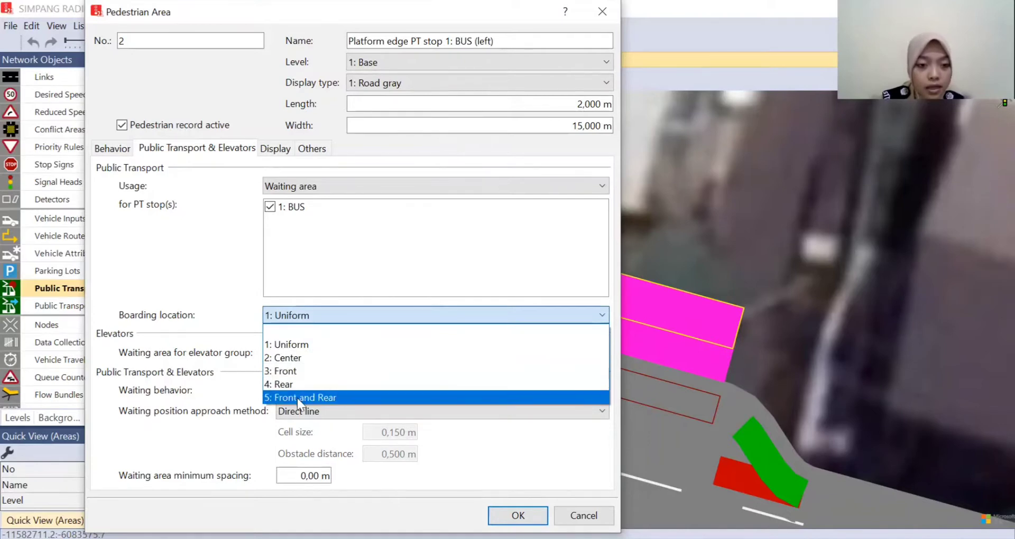
{"action": "left_click", "coordinate": [290, 347]}
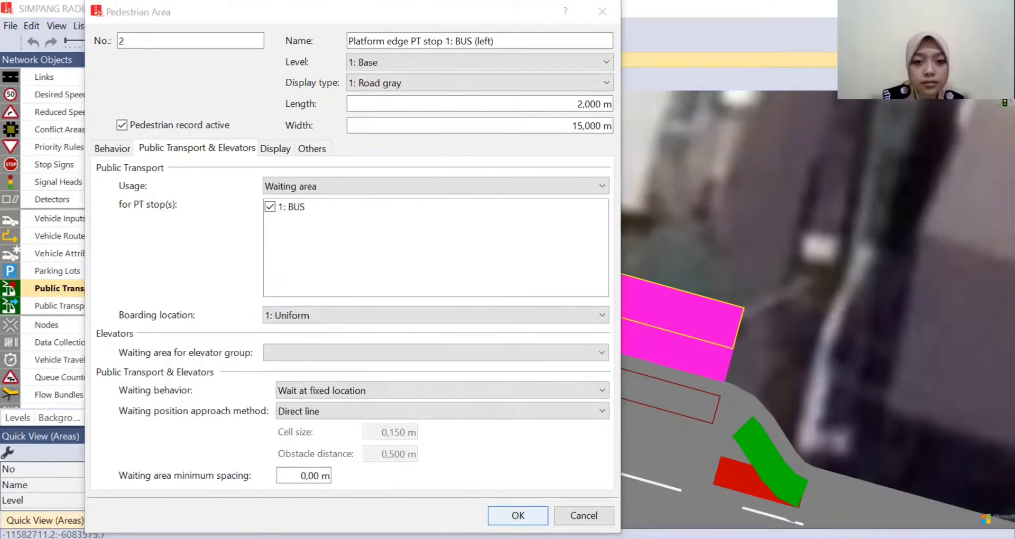
{"action": "left_click", "coordinate": [518, 516]}
{"action": "left_click", "coordinate": [640, 214]}
- Draw a circular pedestrian area over the buildings behind the BUS stop's waiting area and accept its default attributes
{"action": "scroll", "coordinate": [699, 185], "scroll_direction": "down", "scroll_amount": 1}
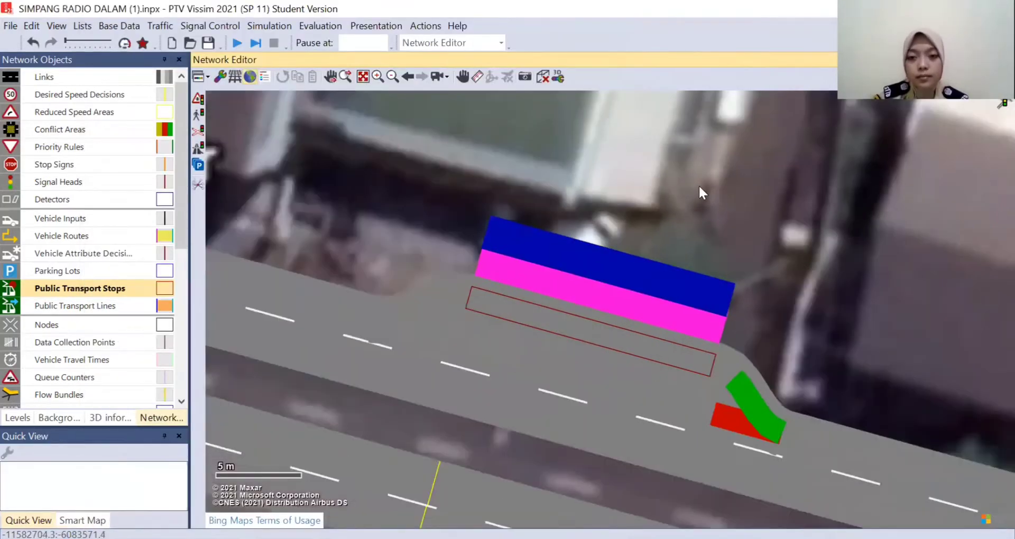
{"action": "scroll", "coordinate": [699, 185], "scroll_direction": "down", "scroll_amount": 2}
{"action": "left_click_drag", "start_coordinate": [718, 157], "coordinate": [708, 233]}
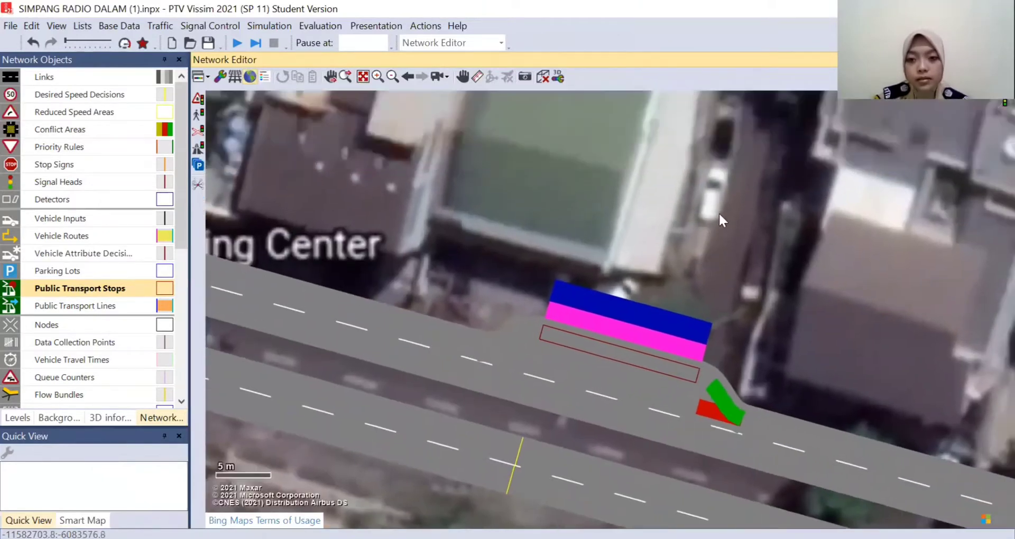
{"action": "left_click_drag", "start_coordinate": [717, 183], "coordinate": [699, 232]}
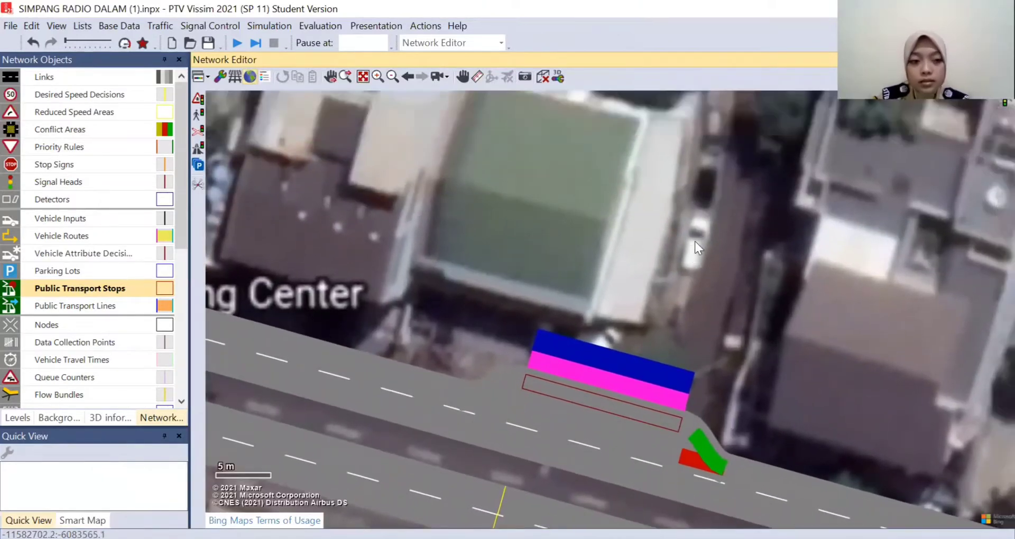
{"action": "scroll", "coordinate": [668, 272], "scroll_direction": "down", "scroll_amount": 1}
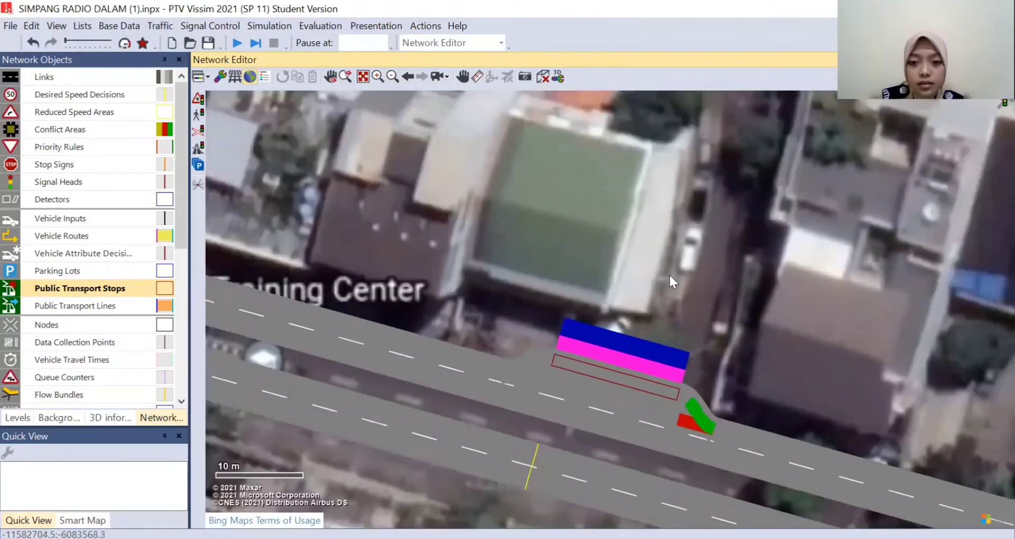
{"action": "left_click_drag", "start_coordinate": [669, 274], "coordinate": [665, 237]}
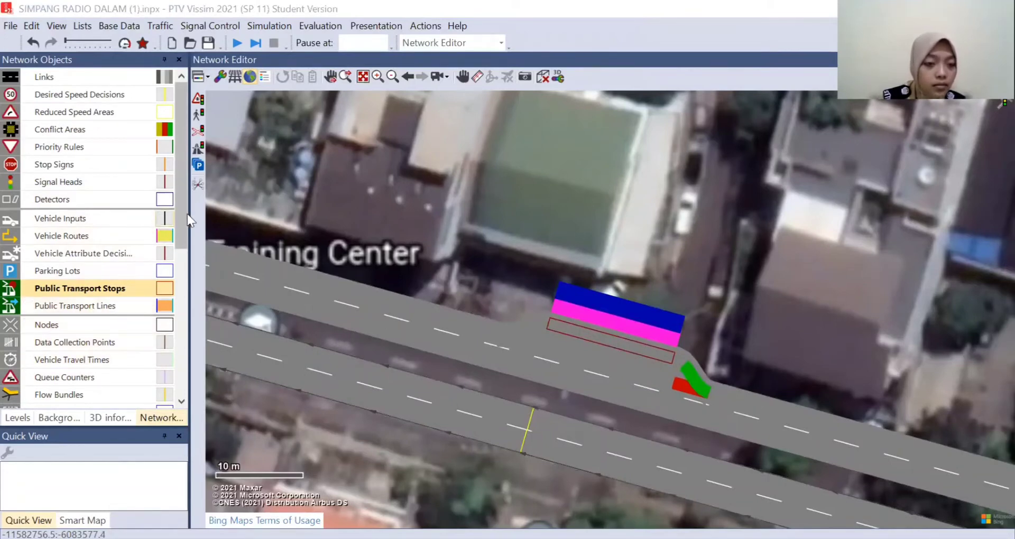
{"action": "left_click_drag", "start_coordinate": [182, 214], "coordinate": [162, 287]}
{"action": "scroll", "coordinate": [162, 291], "scroll_direction": "down", "scroll_amount": 3}
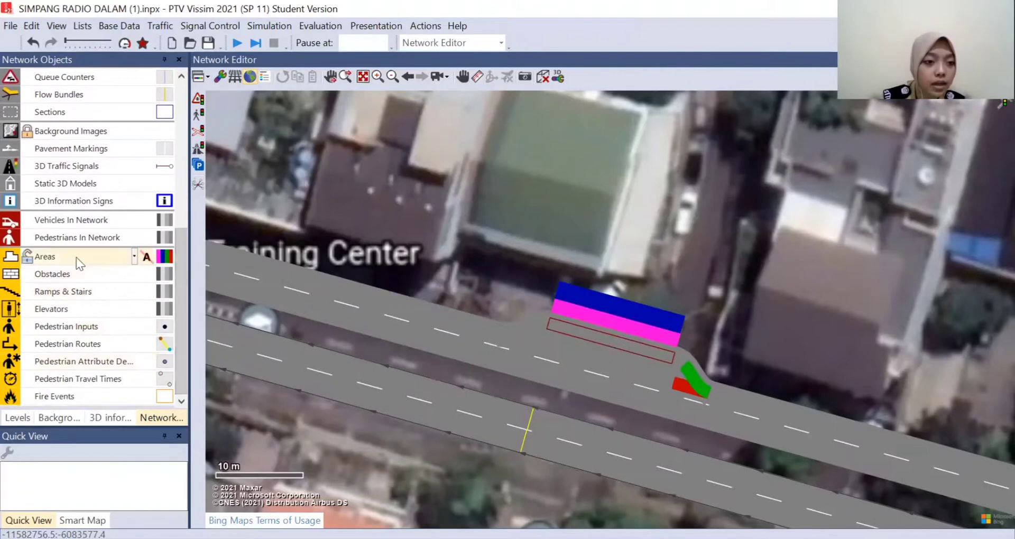
{"action": "left_click", "coordinate": [76, 258]}
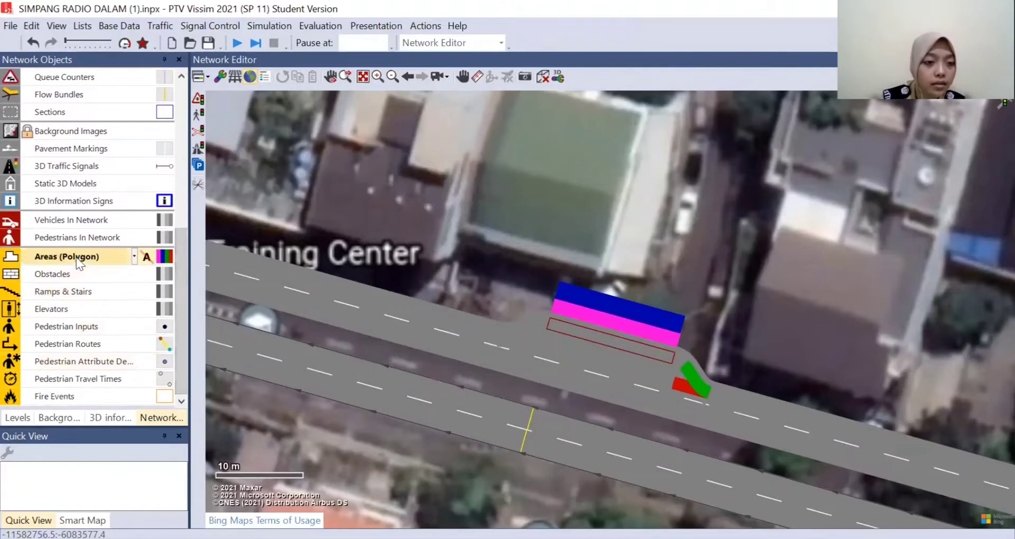
{"action": "left_click", "coordinate": [135, 256]}
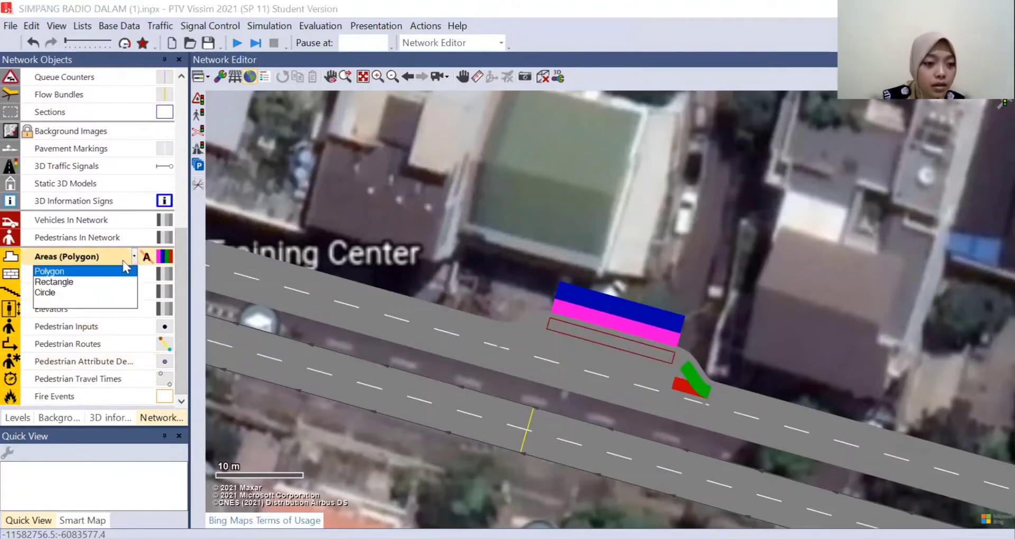
{"action": "left_click", "coordinate": [45, 294]}
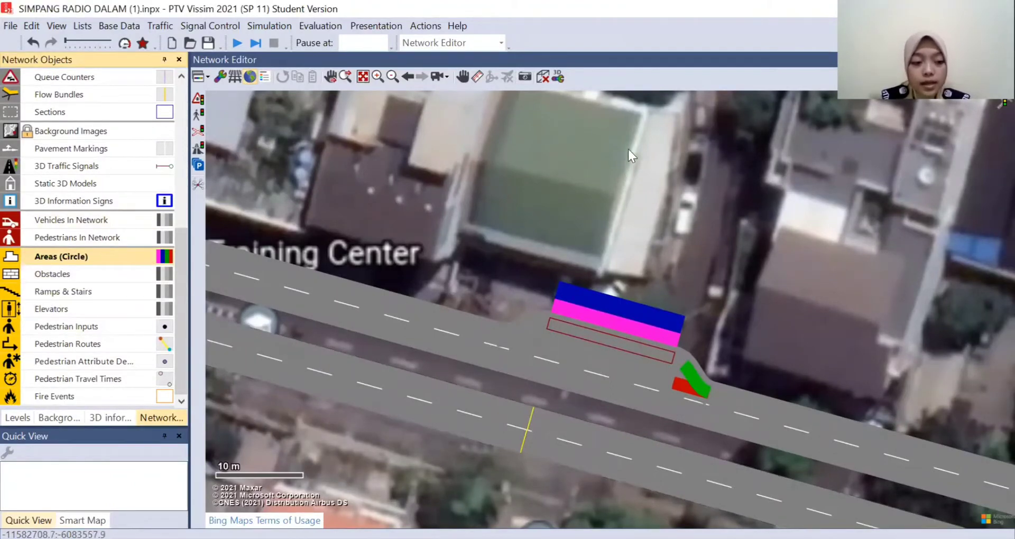
{"action": "left_click_drag", "start_coordinate": [605, 136], "coordinate": [726, 230]}
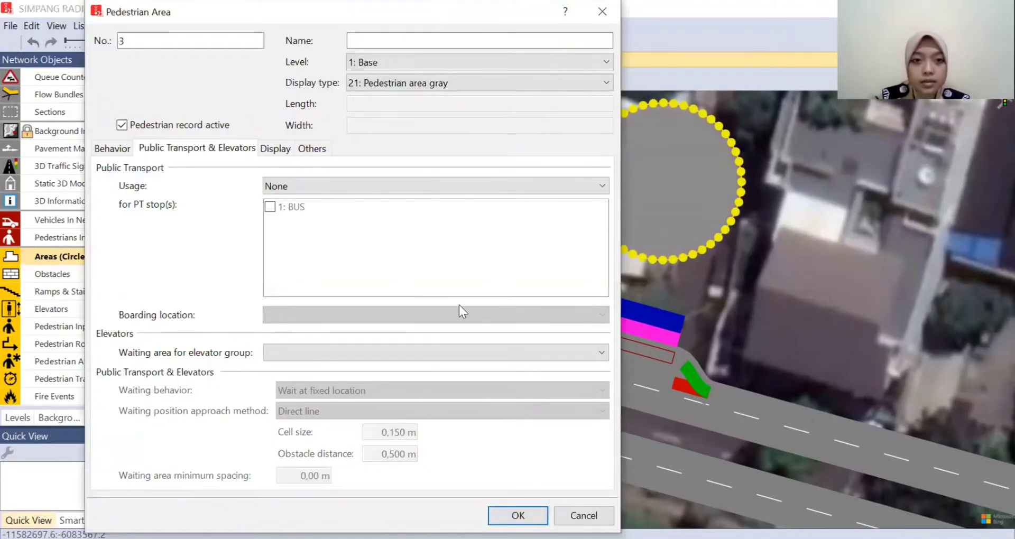
{"action": "left_click", "coordinate": [518, 516]}
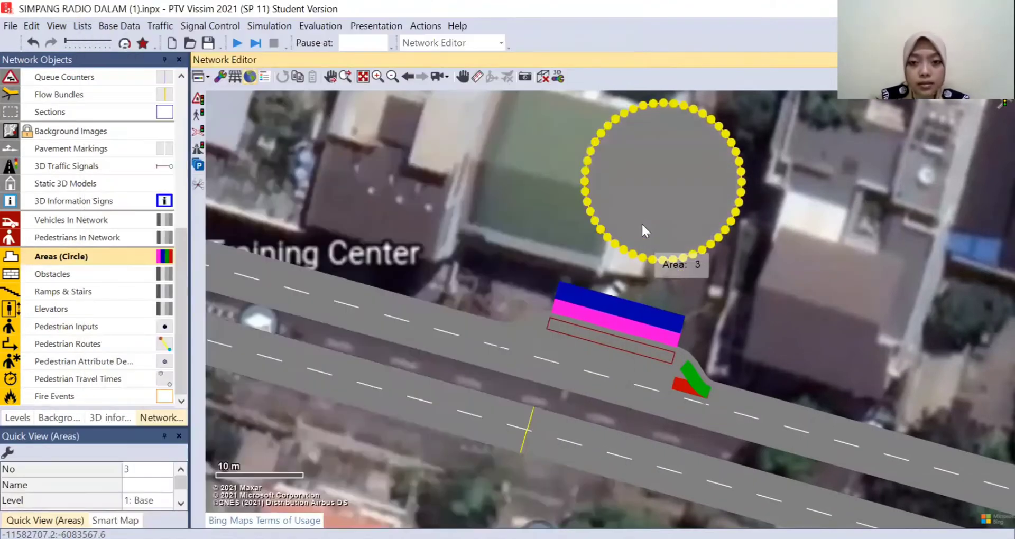
- Switch the drawing shape for pedestrian areas to Polygon
{"action": "left_click_drag", "start_coordinate": [646, 230], "coordinate": [656, 220]}
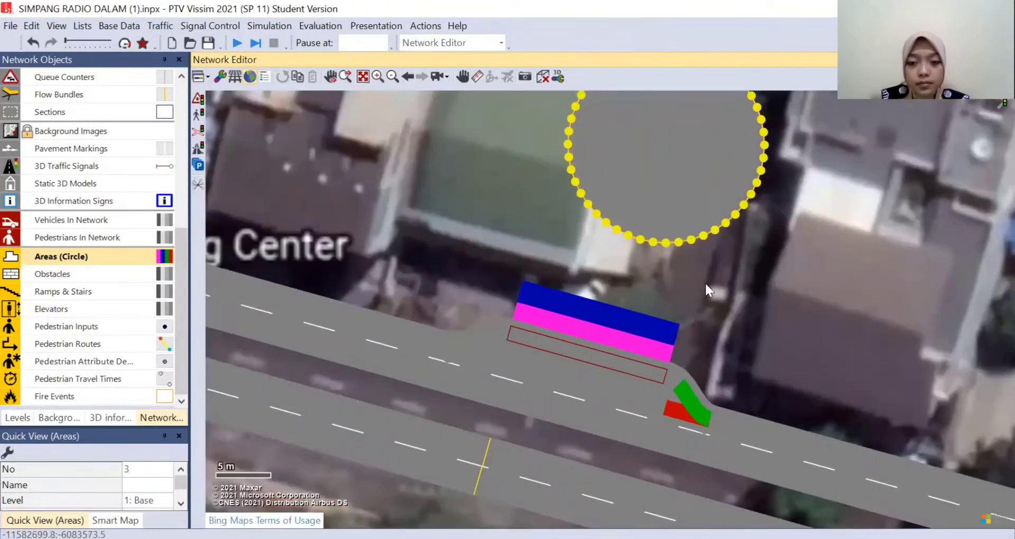
{"action": "scroll", "coordinate": [705, 281], "scroll_direction": "up", "scroll_amount": 1}
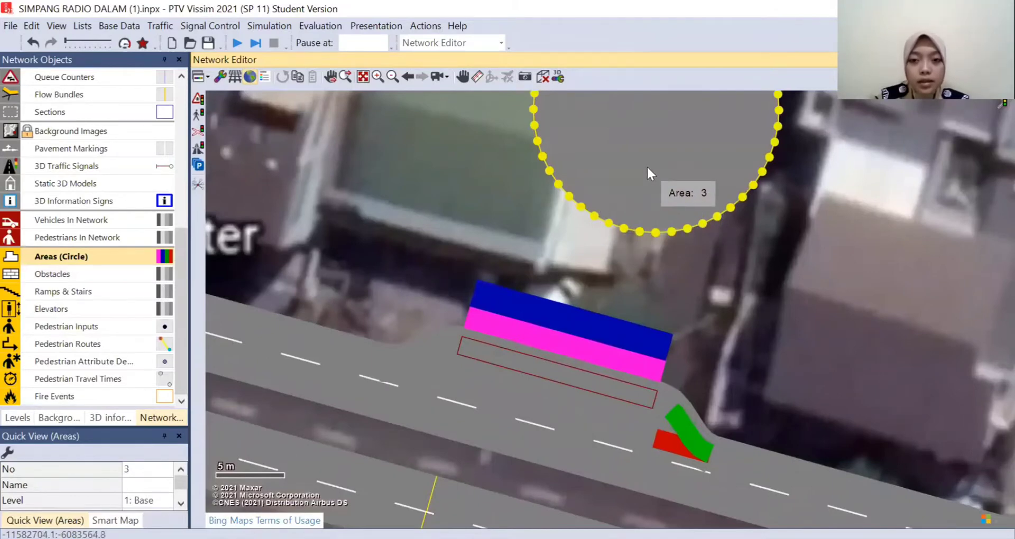
{"action": "left_click_drag", "start_coordinate": [647, 167], "coordinate": [637, 162]}
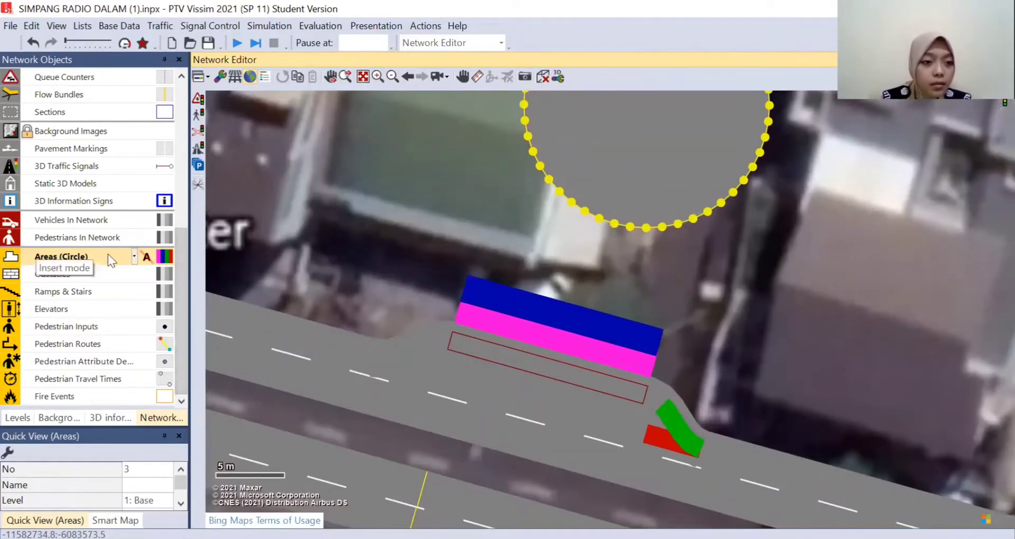
{"action": "left_click", "coordinate": [135, 257]}
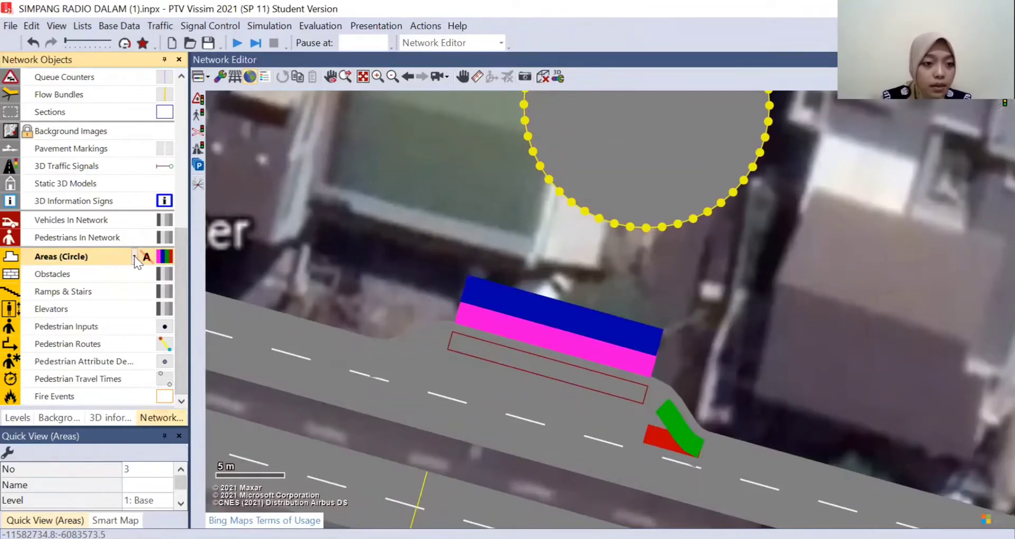
{"action": "left_click", "coordinate": [135, 255]}
{"action": "left_click", "coordinate": [103, 272]}
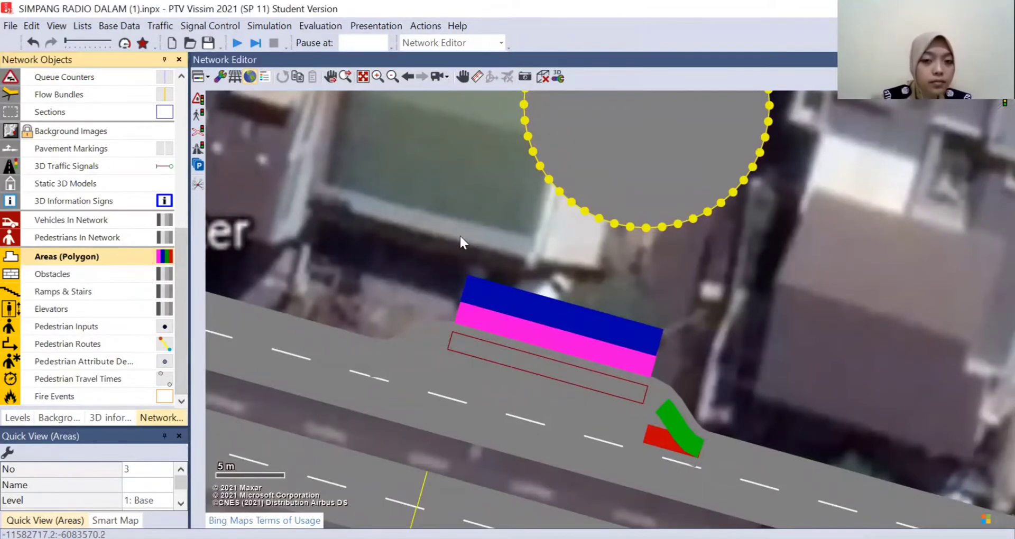
{"action": "left_click", "coordinate": [550, 202]}
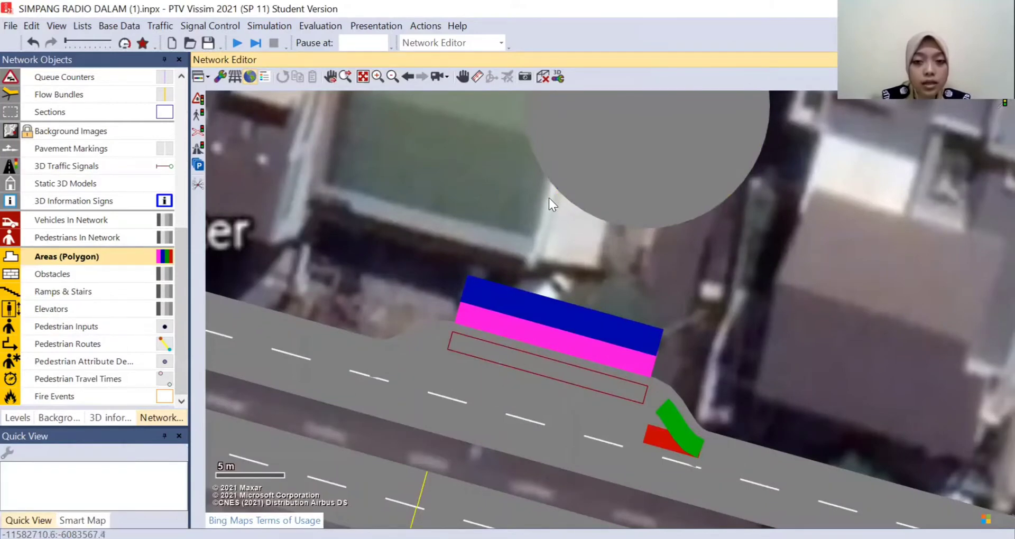
{"action": "right_click", "coordinate": [548, 200]}
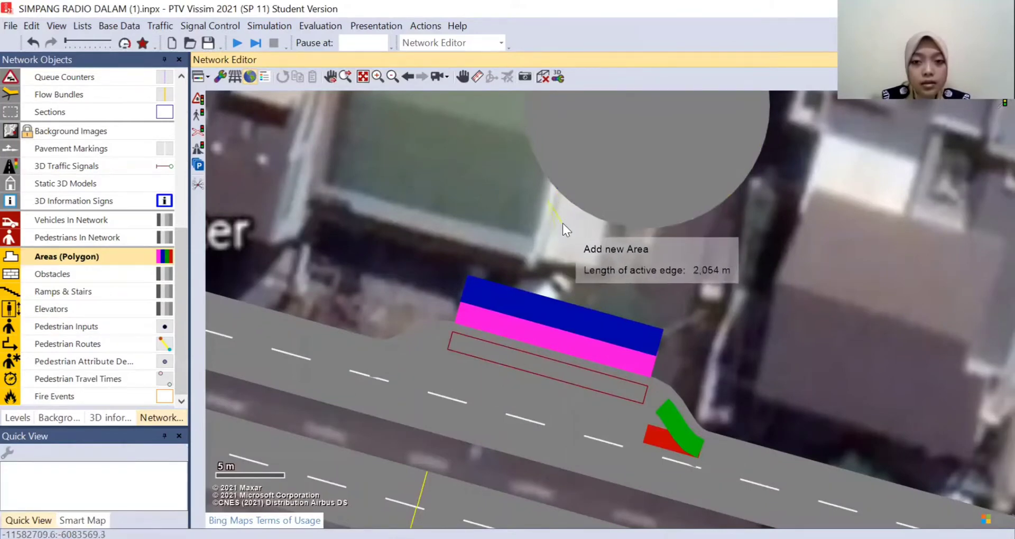
{"action": "left_click", "coordinate": [520, 281]}
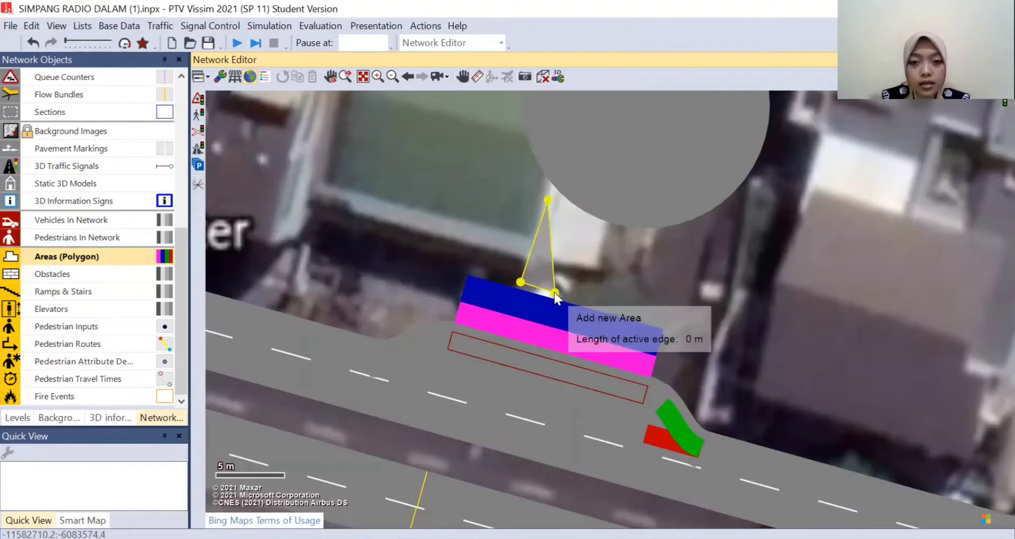
{"action": "left_click", "coordinate": [555, 291]}
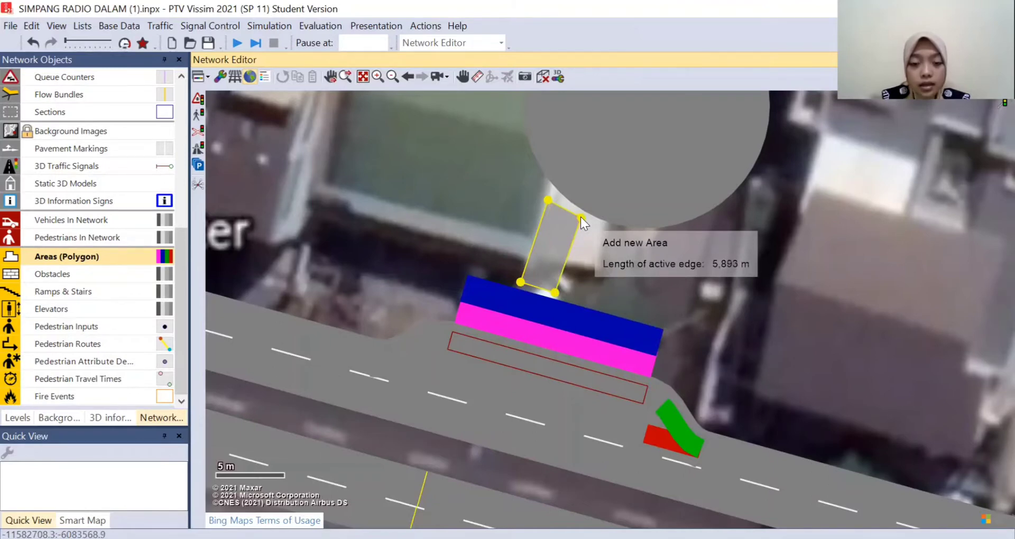
{"action": "left_click", "coordinate": [581, 217]}
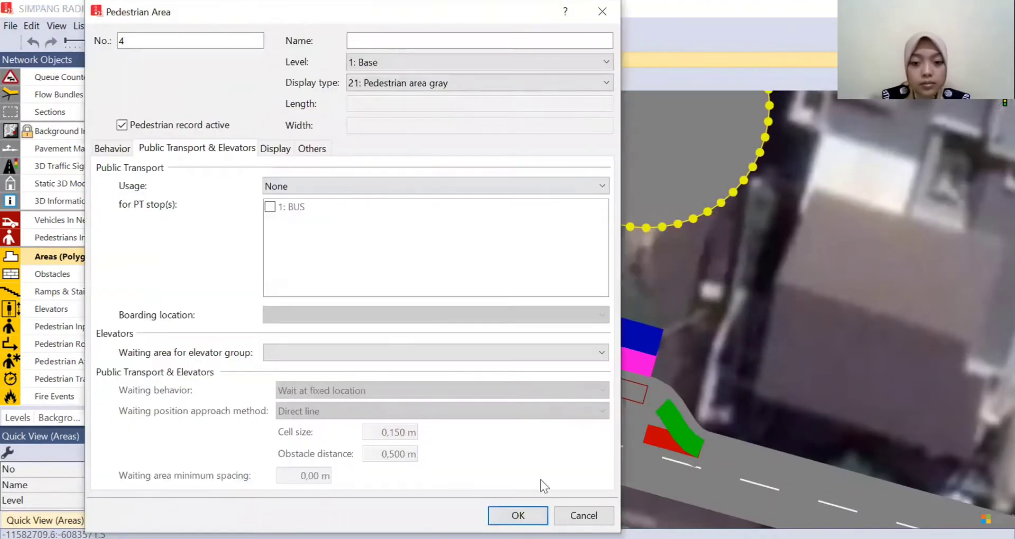
{"action": "left_click", "coordinate": [583, 515]}
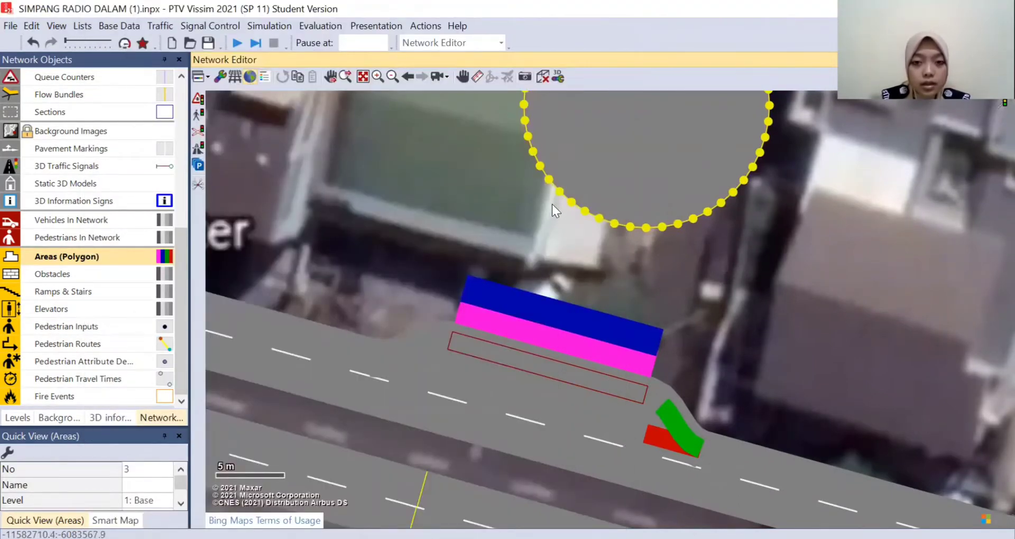
- Draw a narrow four-cornered pedestrian area linking the circular area to the waiting area, keeping its default attributes
{"action": "right_click", "coordinate": [550, 202]}
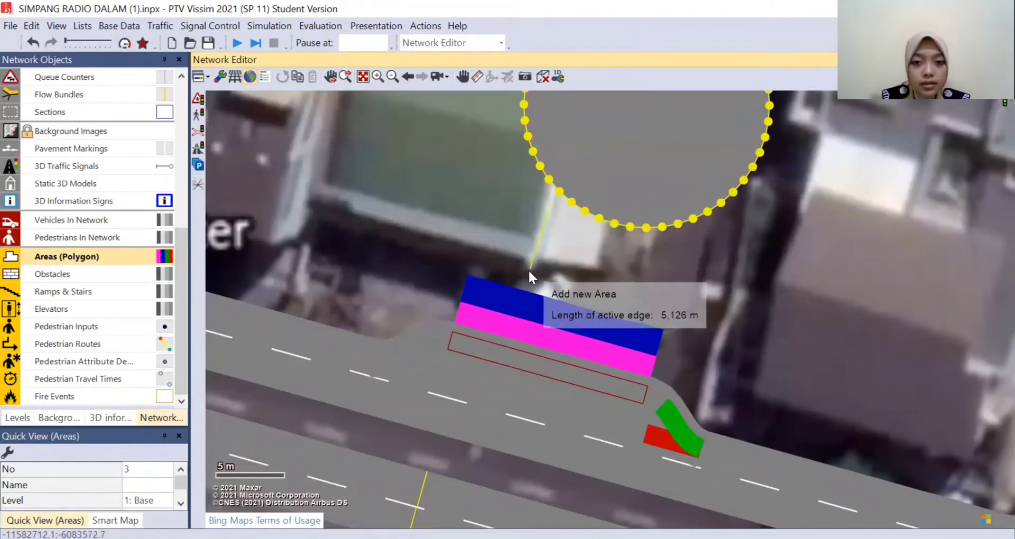
{"action": "left_click", "coordinate": [525, 277]}
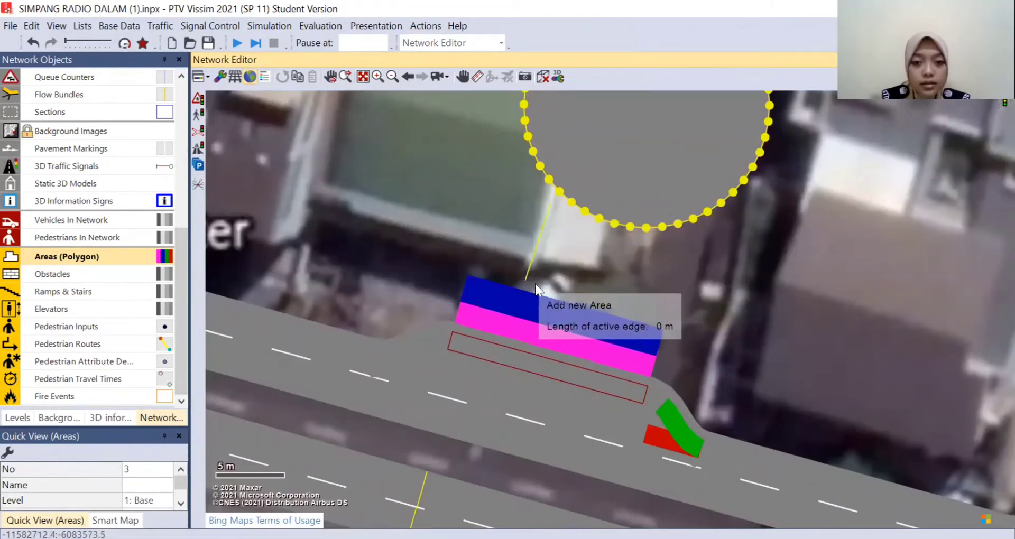
{"action": "left_click", "coordinate": [559, 293]}
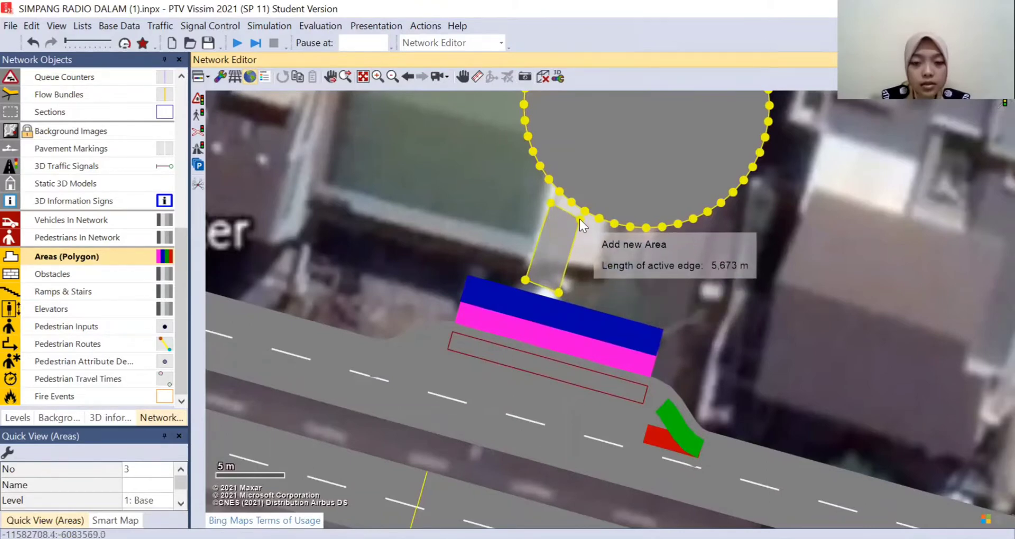
{"action": "double_click", "coordinate": [579, 219]}
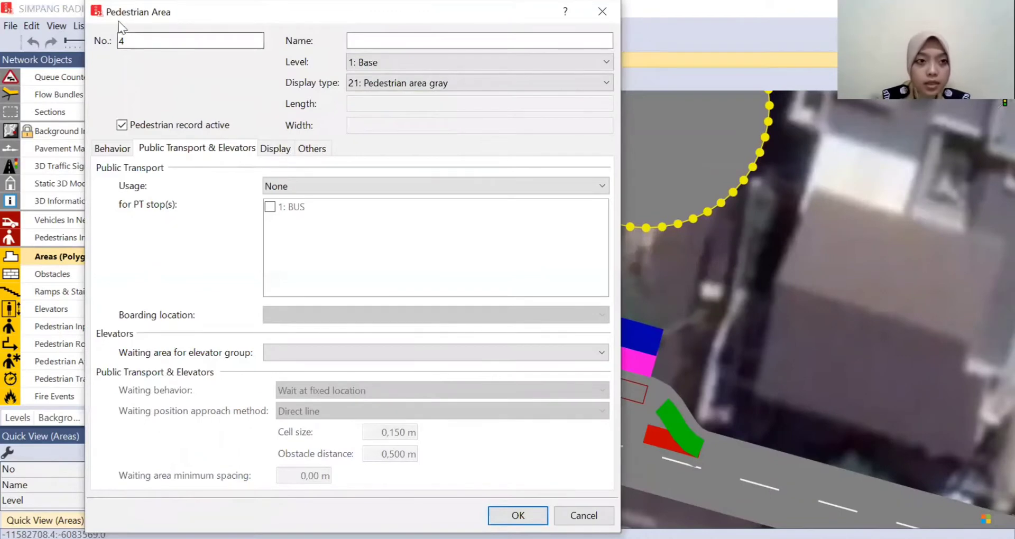
{"action": "left_click_drag", "start_coordinate": [120, 17], "coordinate": [59, 17]}
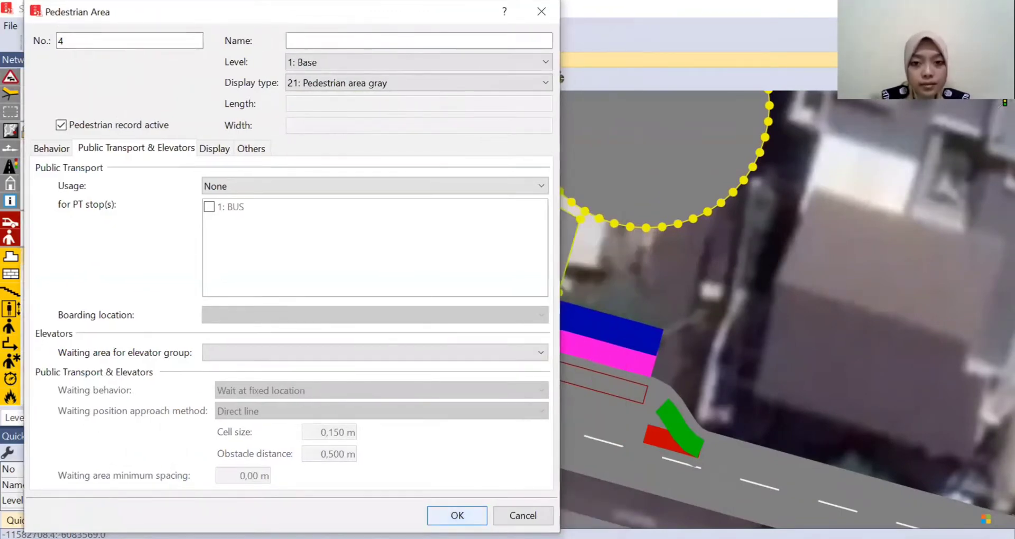
{"action": "key", "text": "Return"}
- Reshape the linking area by its corners so one end meets the circle's edge and the other slightly overlaps the waiting area
{"action": "left_click_drag", "start_coordinate": [551, 205], "coordinate": [555, 189]}
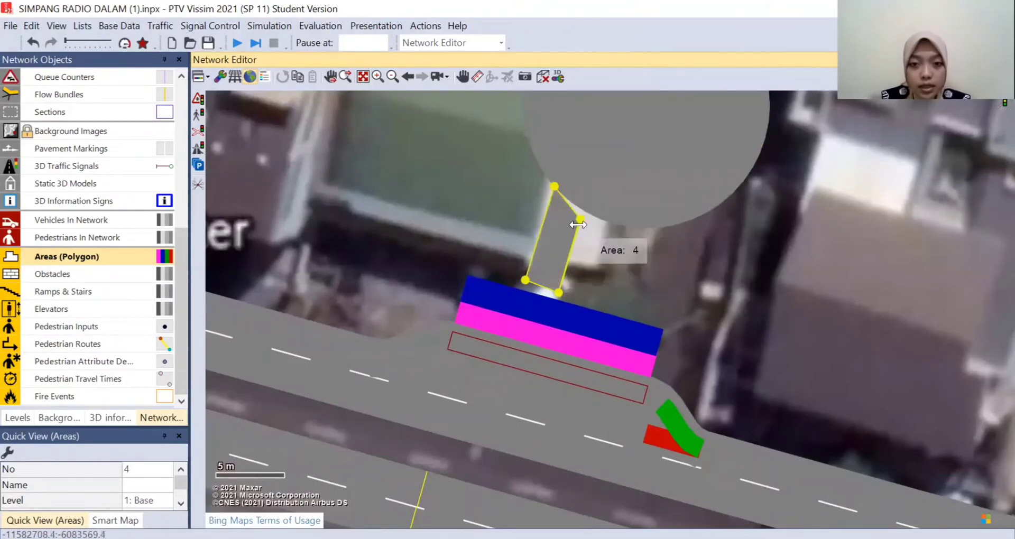
{"action": "left_click_drag", "start_coordinate": [580, 219], "coordinate": [575, 200]}
{"action": "left_click_drag", "start_coordinate": [522, 285], "coordinate": [536, 303]}
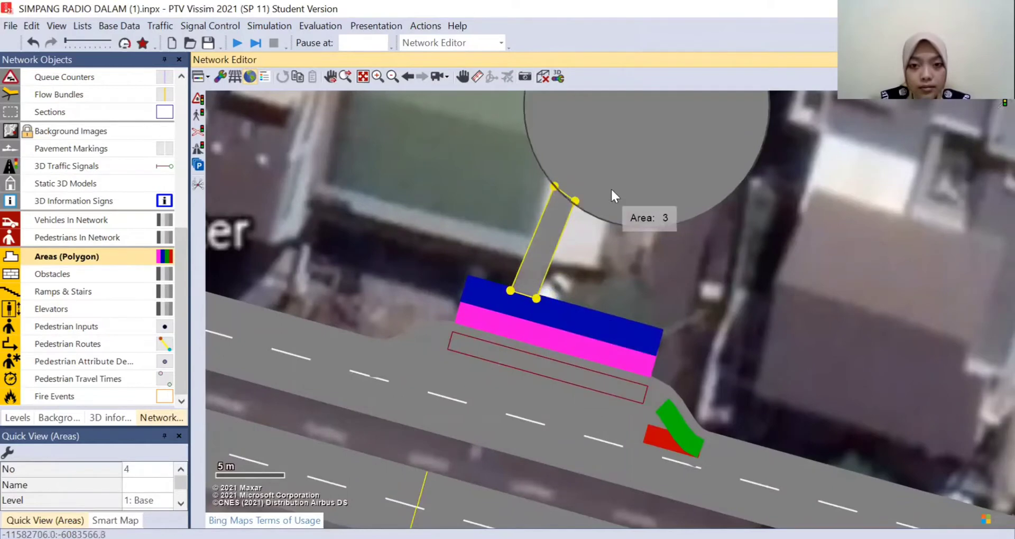
{"action": "left_click", "coordinate": [611, 191]}
- Duplicate the linking area, place the copy parallel to it near the waiting area's other end, and adjust its corner at the circle
{"action": "left_click", "coordinate": [536, 243]}
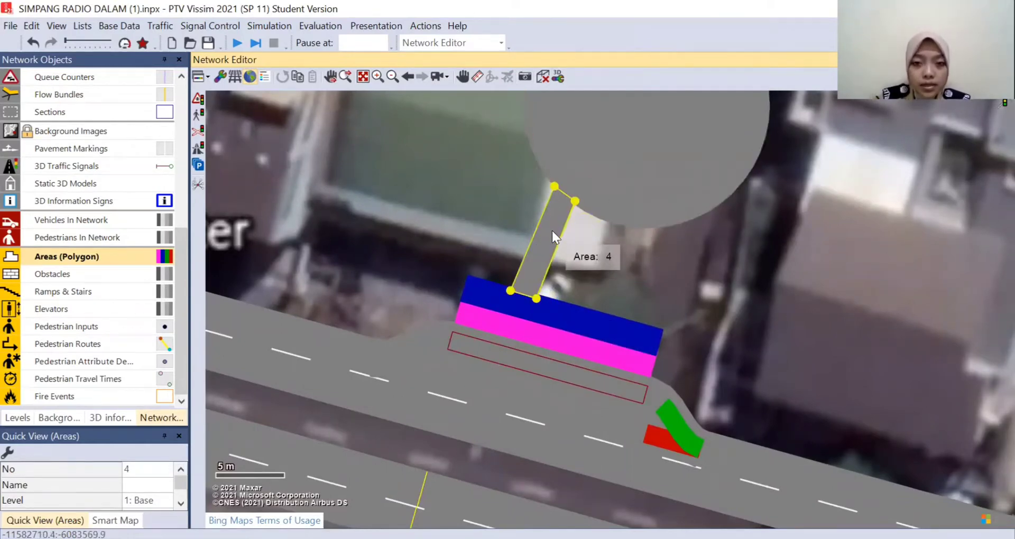
{"action": "right_click", "coordinate": [552, 231]}
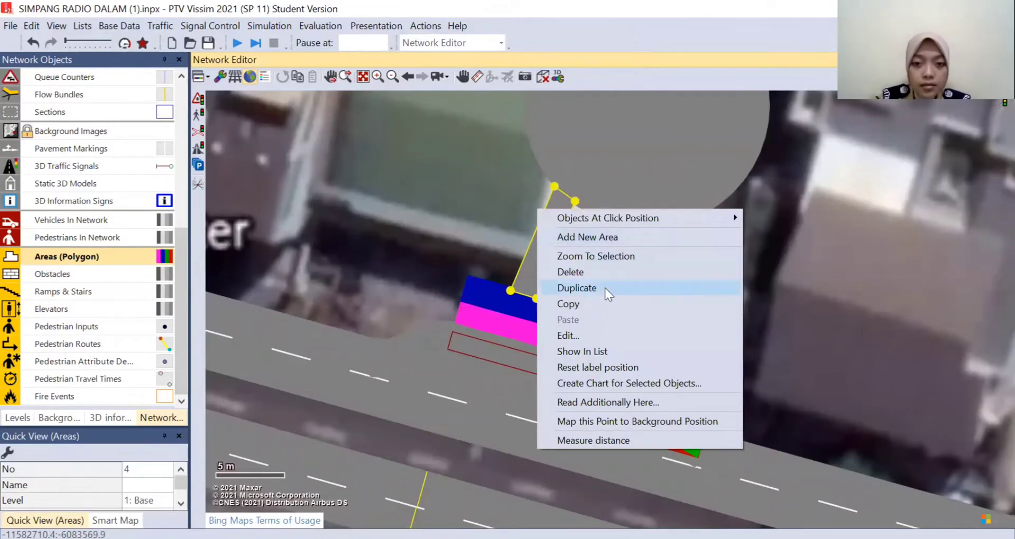
{"action": "left_click", "coordinate": [580, 288]}
{"action": "left_click_drag", "start_coordinate": [545, 242], "coordinate": [630, 267]}
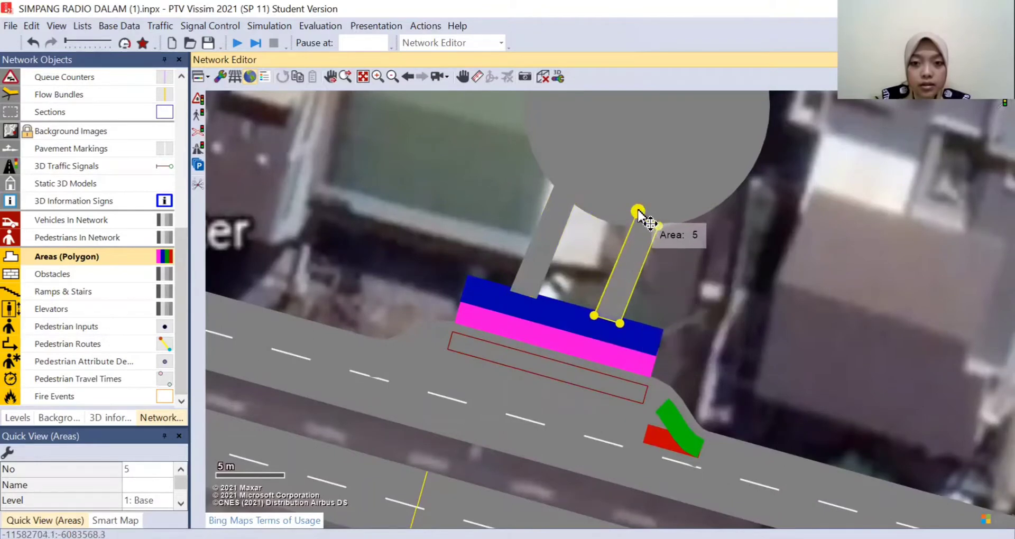
{"action": "left_click_drag", "start_coordinate": [638, 211], "coordinate": [664, 223]}
{"action": "left_click", "coordinate": [667, 275]}
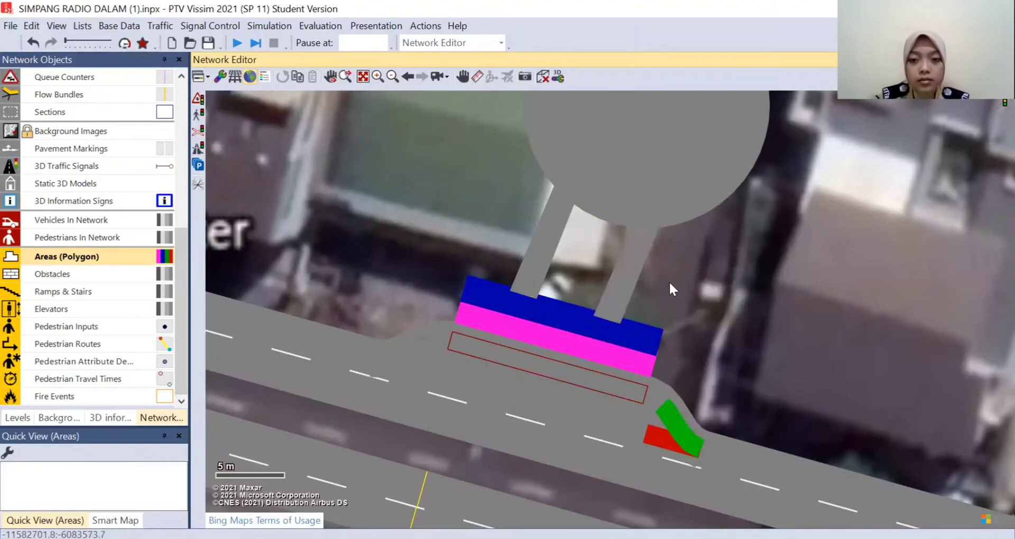
{"action": "scroll", "coordinate": [739, 212], "scroll_direction": "down", "scroll_amount": 2}
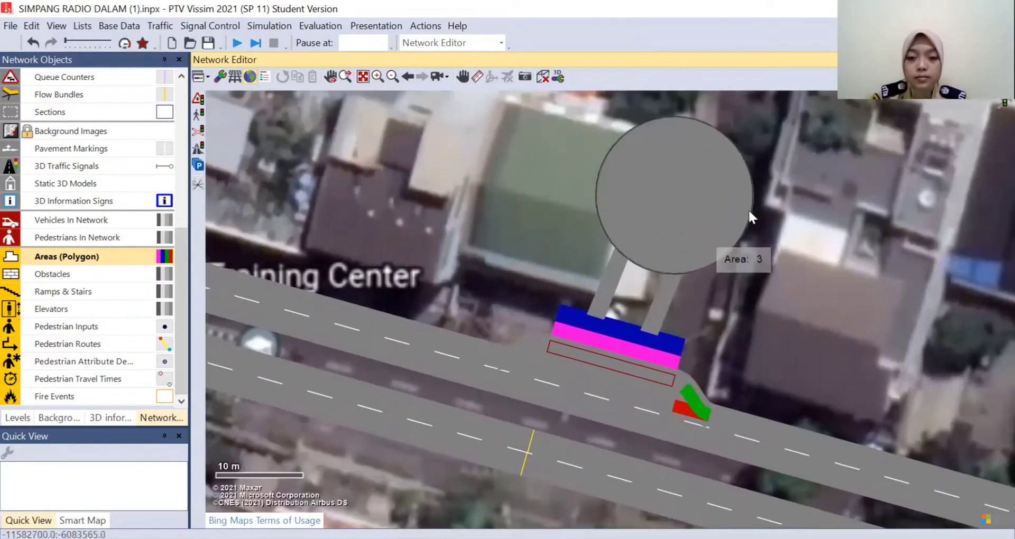
{"action": "scroll", "coordinate": [808, 196], "scroll_direction": "up", "scroll_amount": 2}
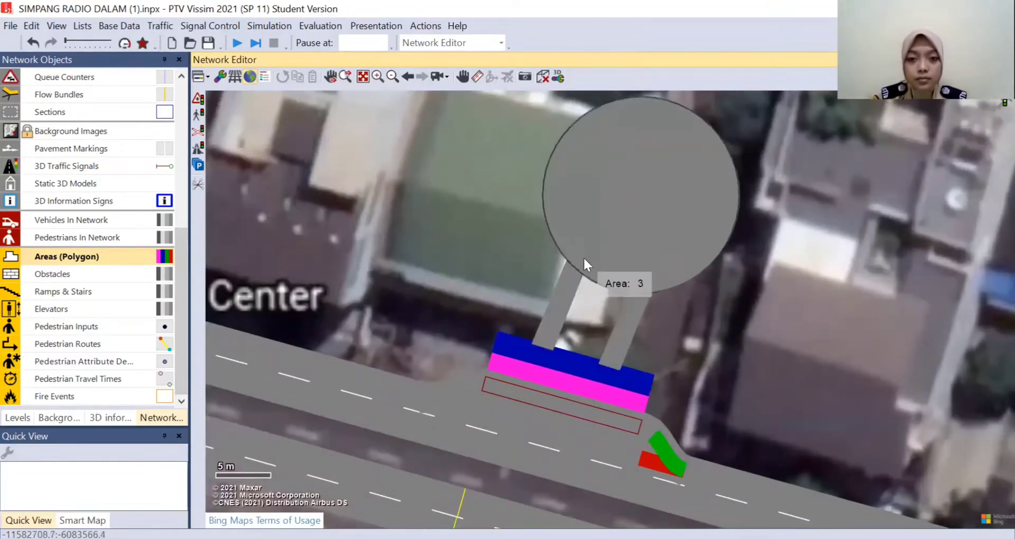
{"action": "left_click", "coordinate": [588, 248]}
{"action": "left_click", "coordinate": [621, 319]}
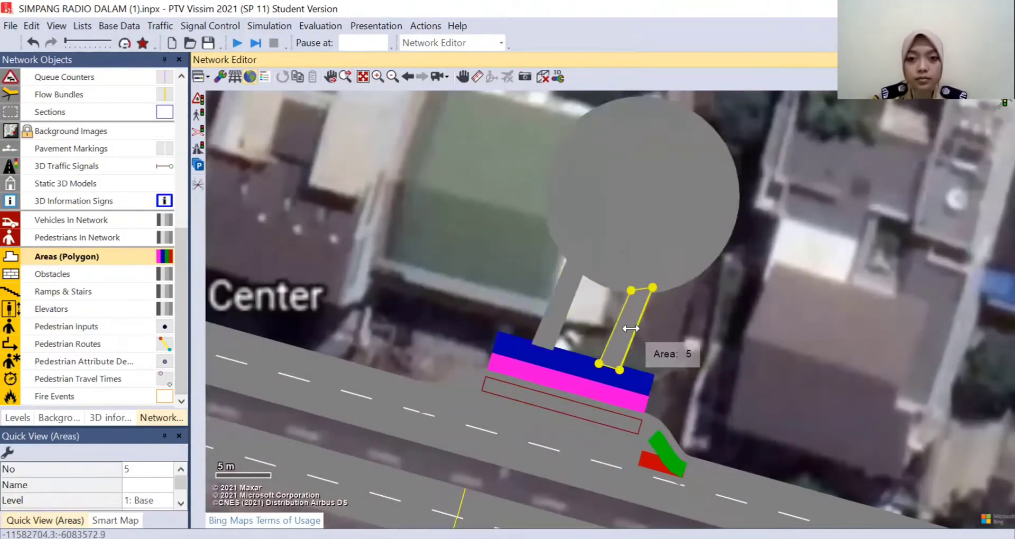
{"action": "left_click", "coordinate": [810, 177]}
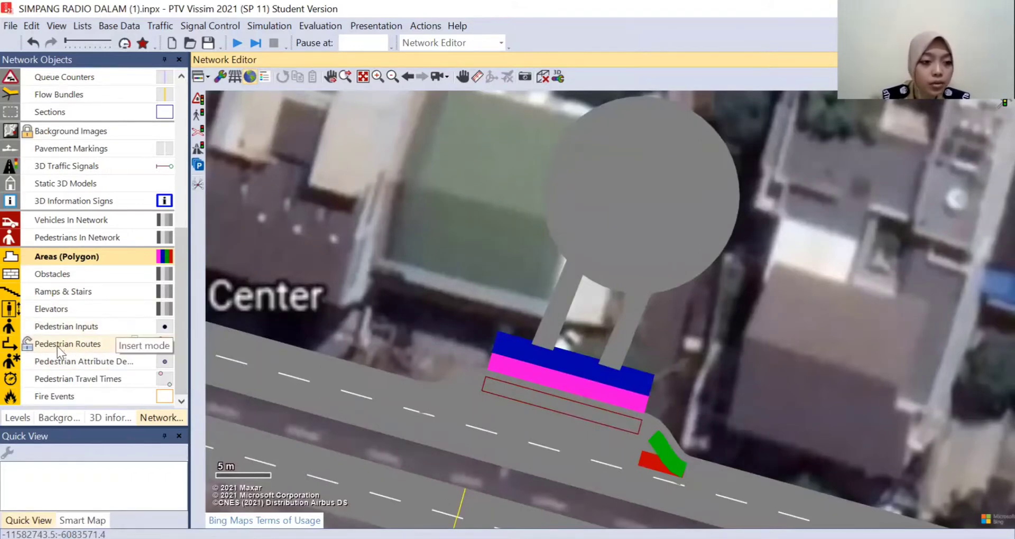
- Add a static pedestrian route from the pink platform edge to the circular area, bent so it runs through the western walkway
{"action": "left_click", "coordinate": [87, 346]}
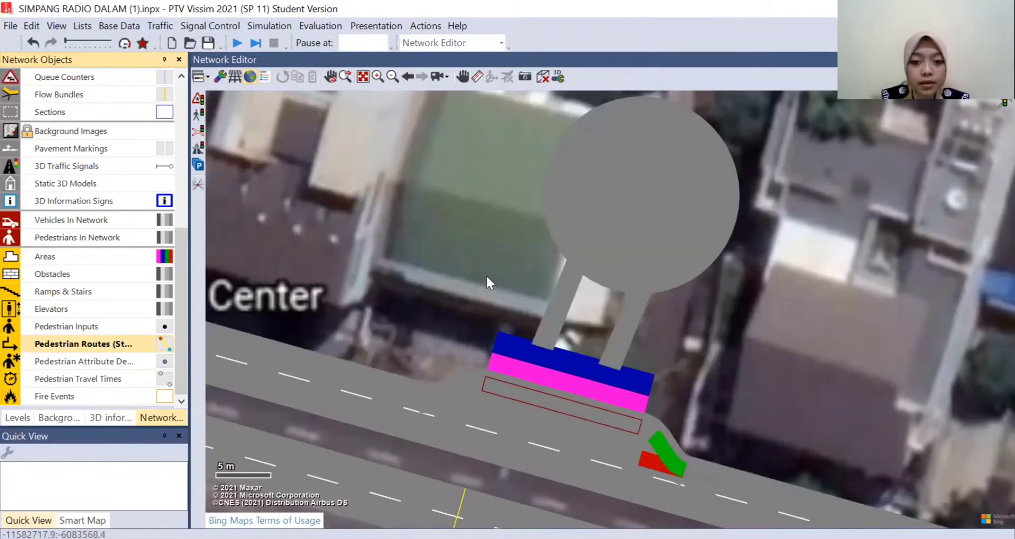
{"action": "right_click", "coordinate": [530, 370]}
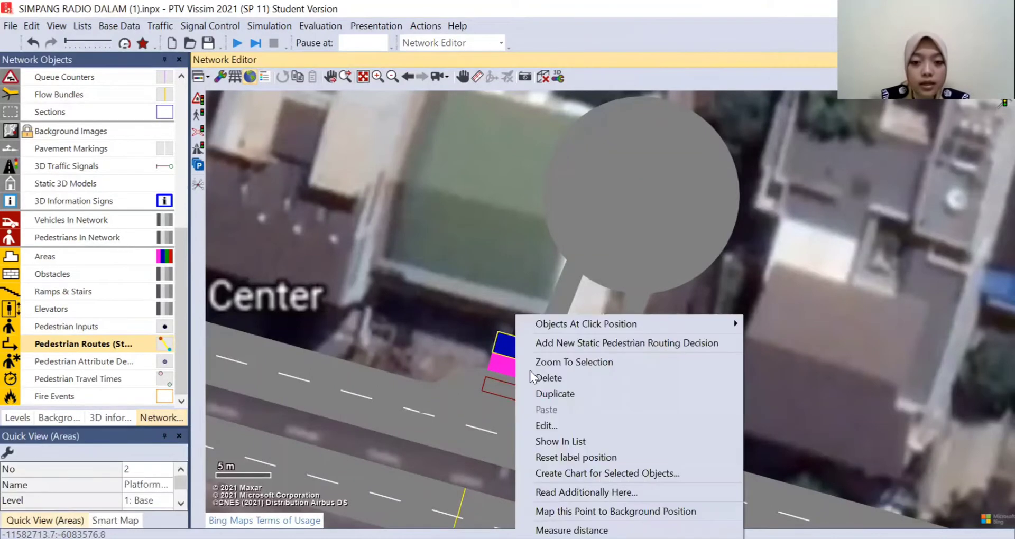
{"action": "left_click", "coordinate": [560, 343]}
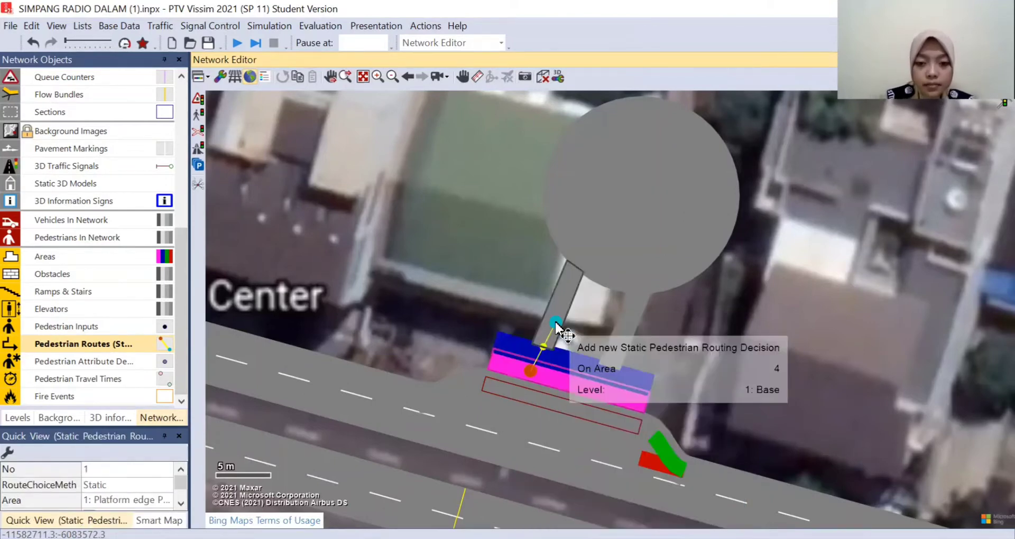
{"action": "left_click", "coordinate": [610, 198]}
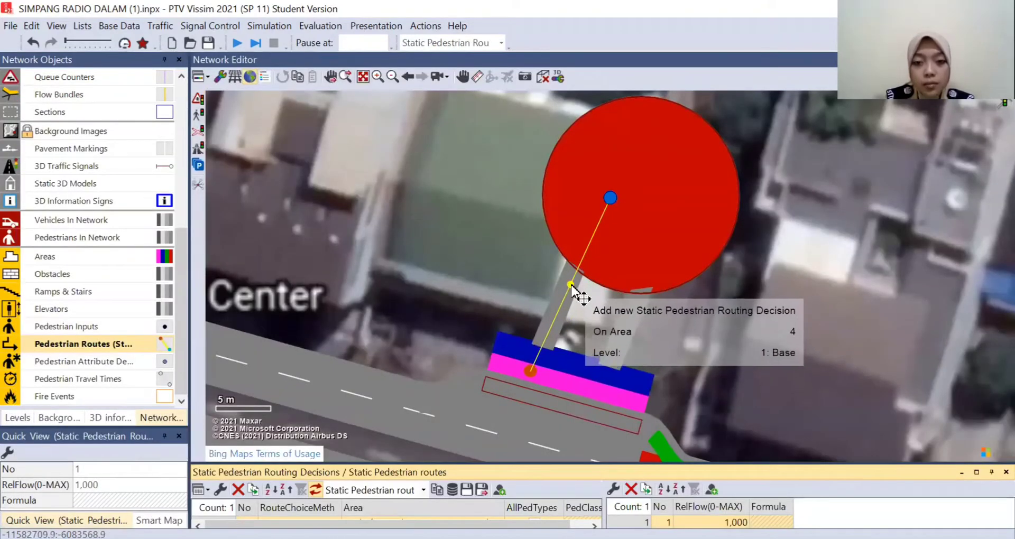
{"action": "left_click_drag", "start_coordinate": [572, 286], "coordinate": [560, 311]}
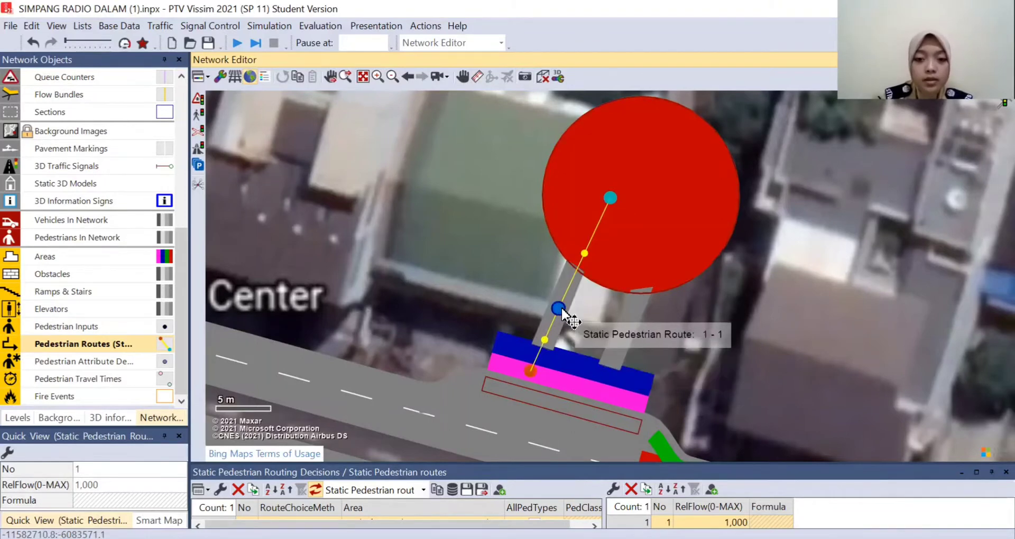
{"action": "left_click", "coordinate": [488, 249]}
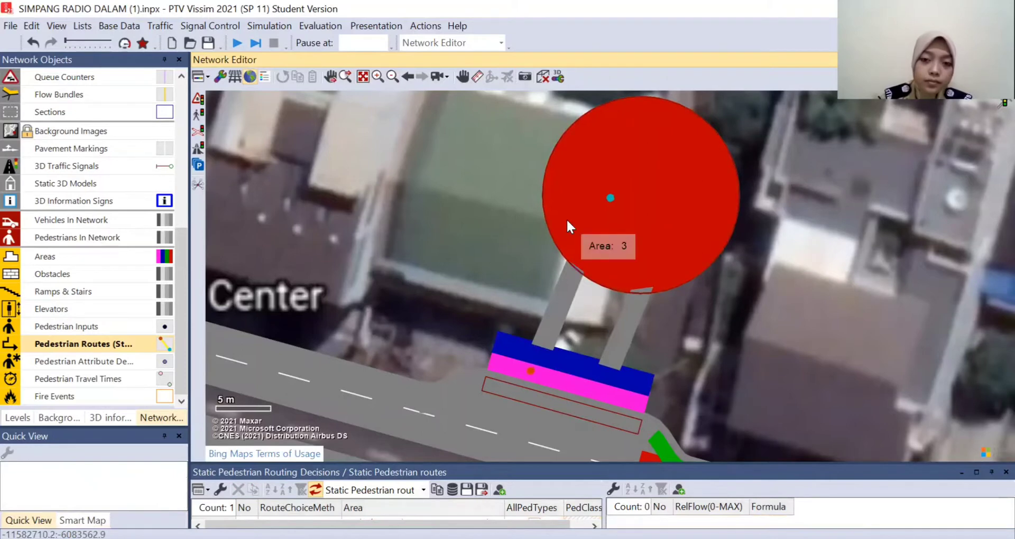
- Add a static pedestrian route from the circular area to the blue waiting area, bent so it runs through the eastern walkway
{"action": "right_click", "coordinate": [650, 207]}
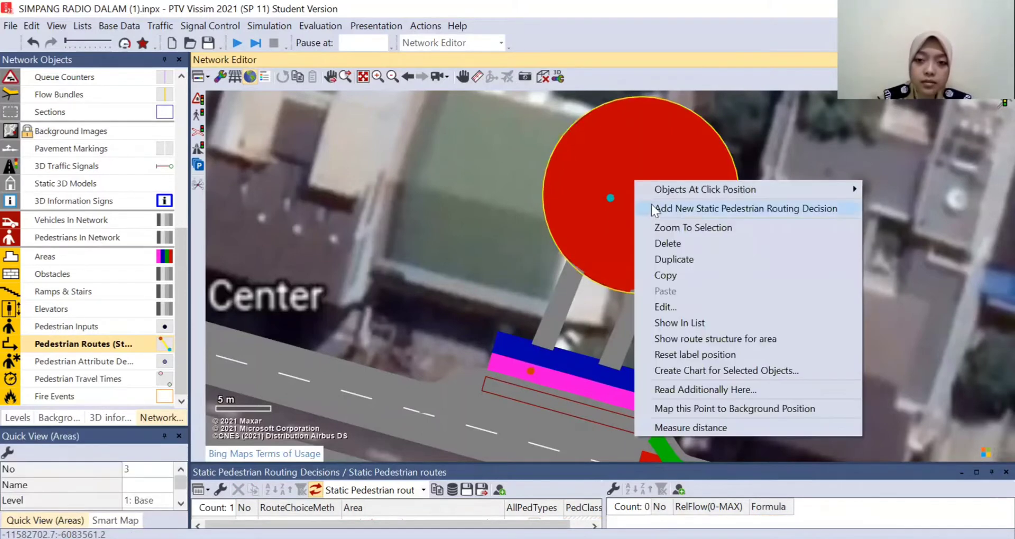
{"action": "left_click", "coordinate": [690, 209]}
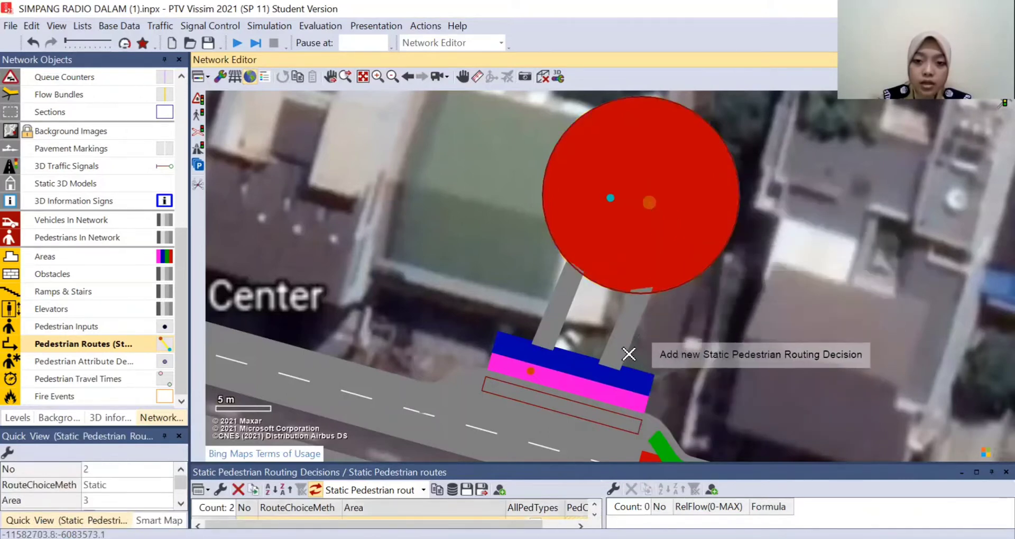
{"action": "left_click", "coordinate": [584, 367]}
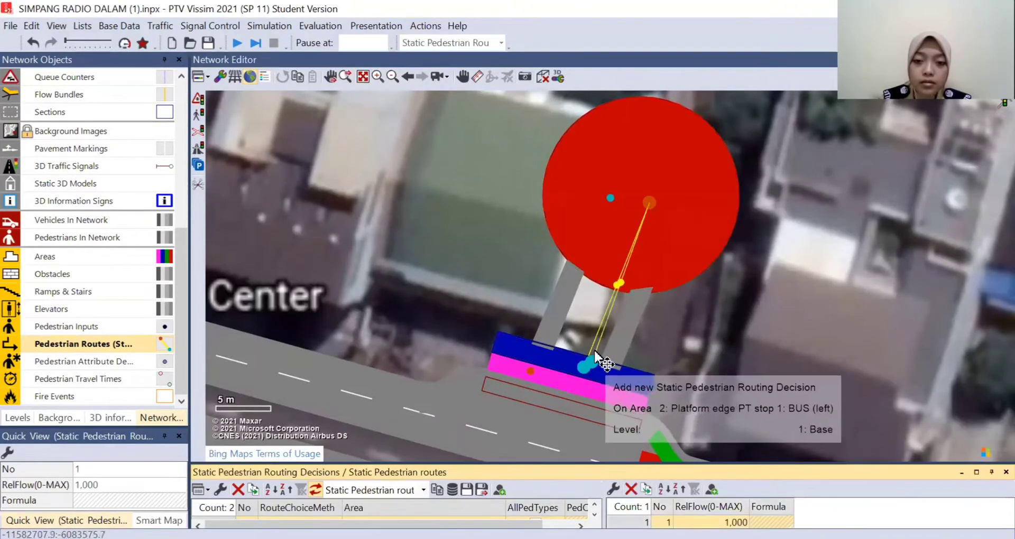
{"action": "left_click_drag", "start_coordinate": [617, 285], "coordinate": [625, 329]}
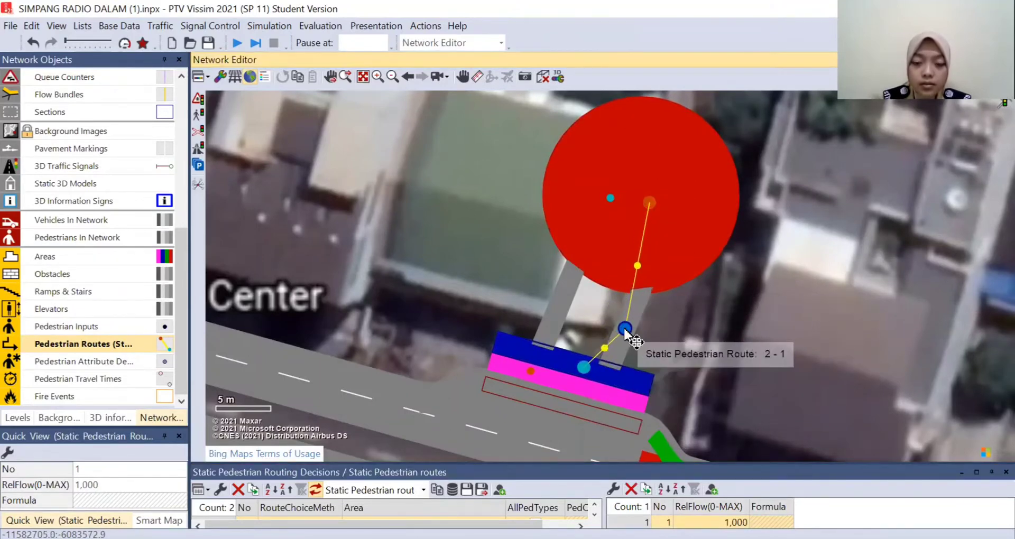
{"action": "left_click", "coordinate": [693, 313]}
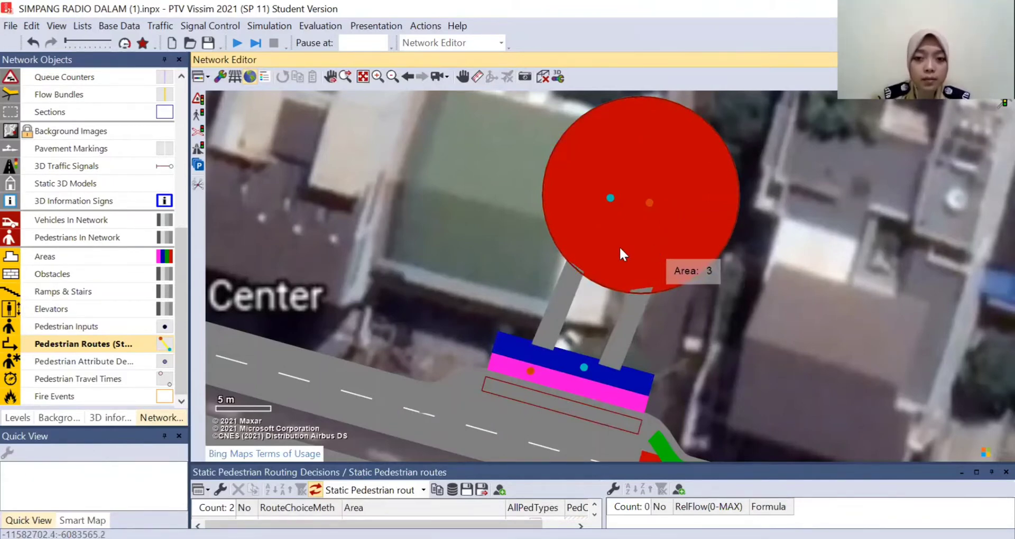
- Add a pedestrian input on the circular area with a volume of 200 pedestrians per hour, and close its list
{"action": "left_click", "coordinate": [66, 327]}
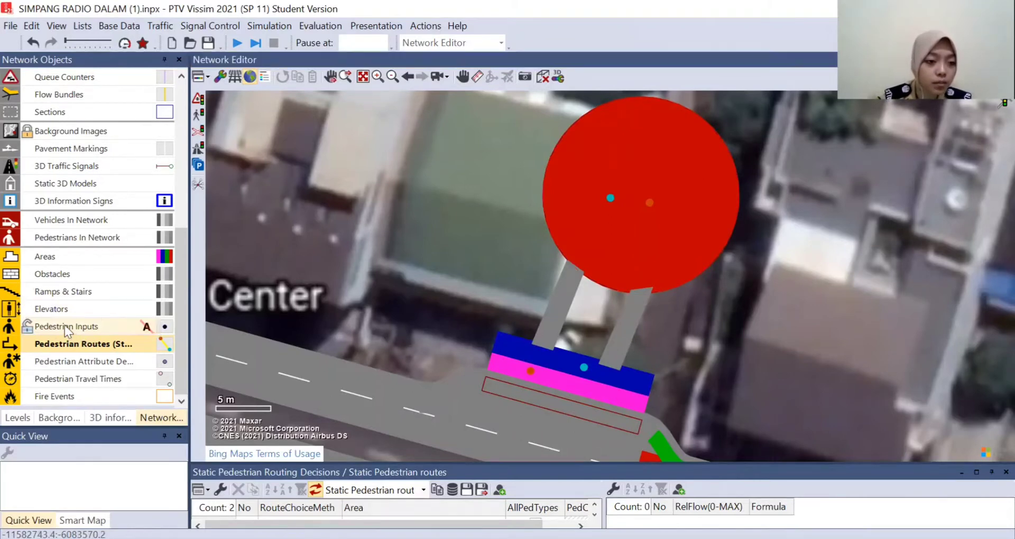
{"action": "right_click", "coordinate": [641, 172]}
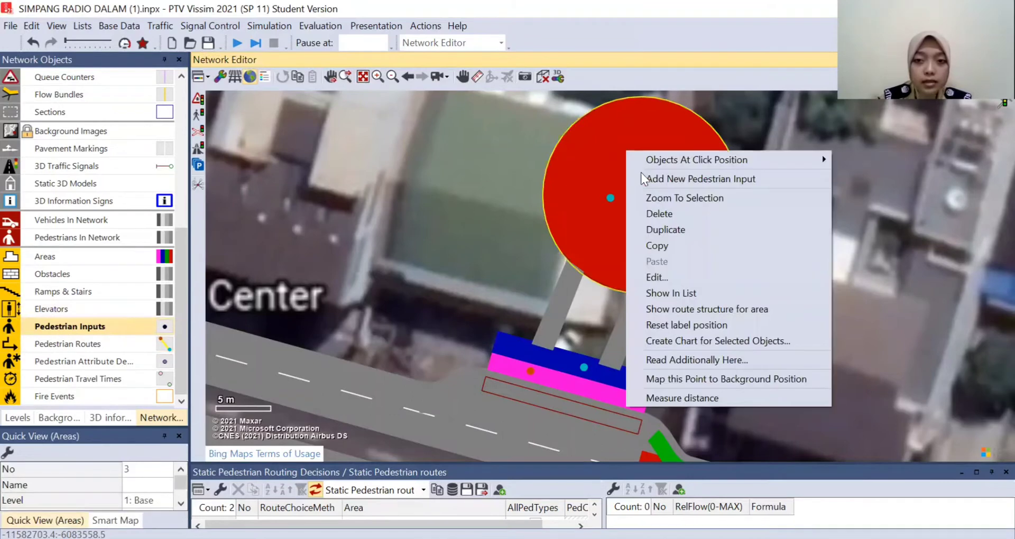
{"action": "left_click", "coordinate": [712, 177]}
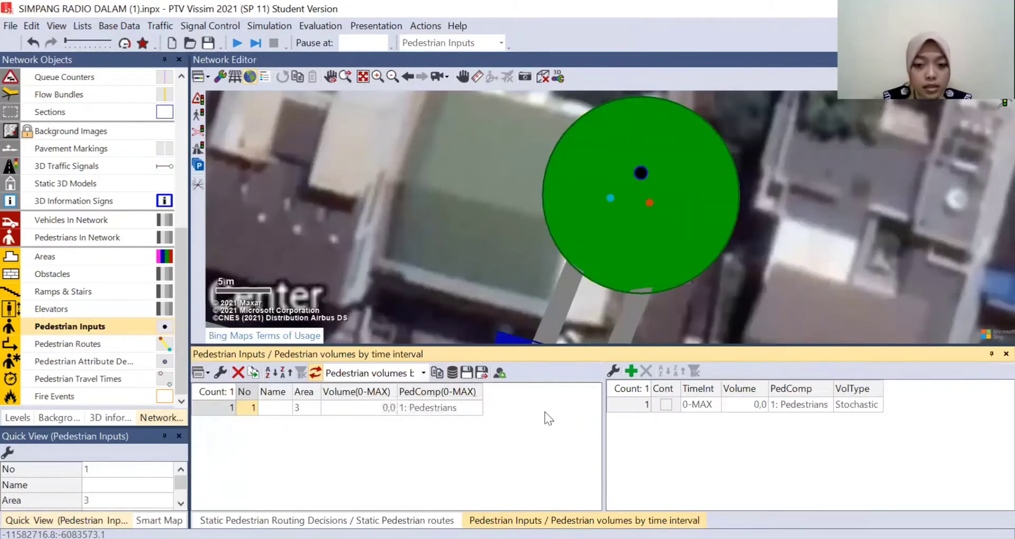
{"action": "left_click", "coordinate": [365, 408]}
{"action": "left_click", "coordinate": [366, 407]}
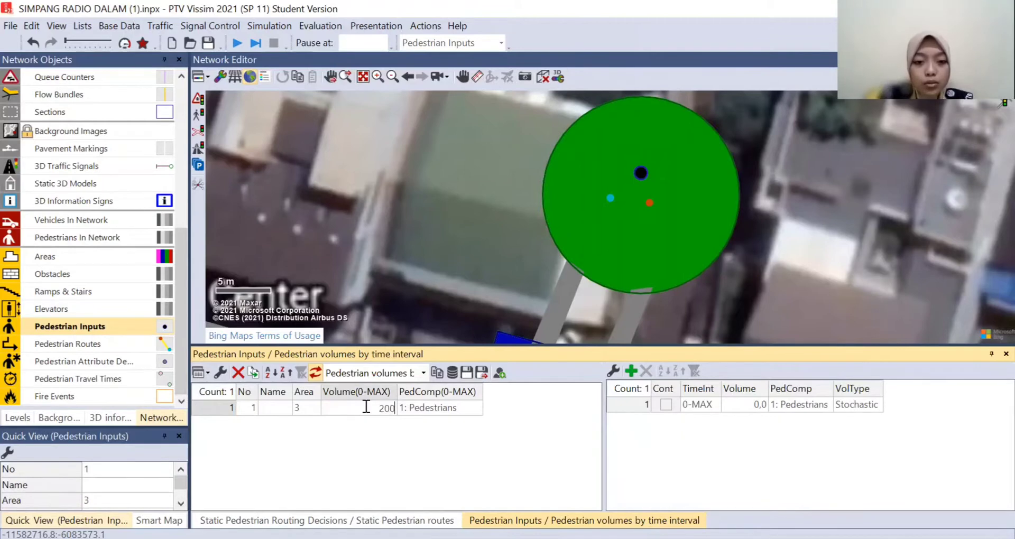
{"action": "type", "text": "0"}
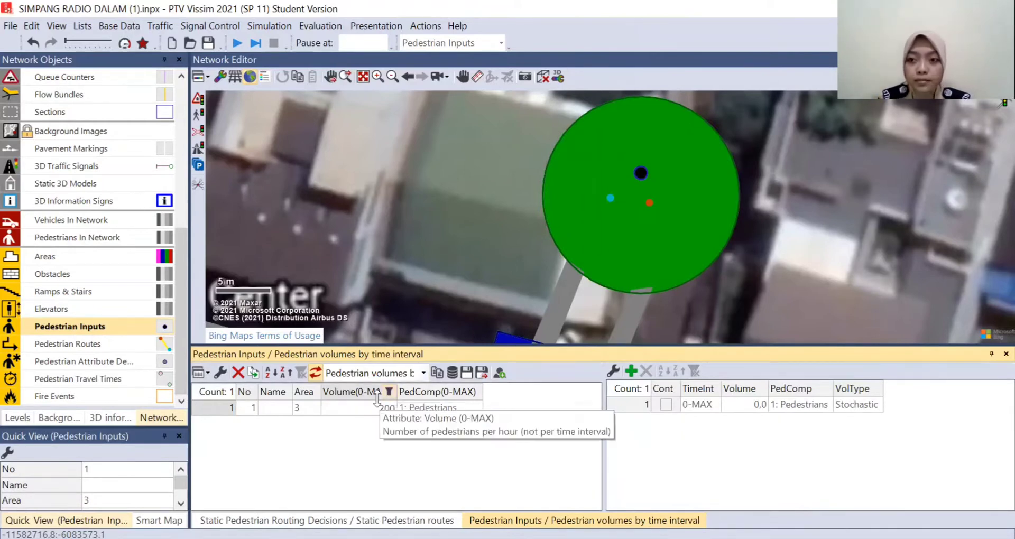
{"action": "left_click", "coordinate": [455, 295]}
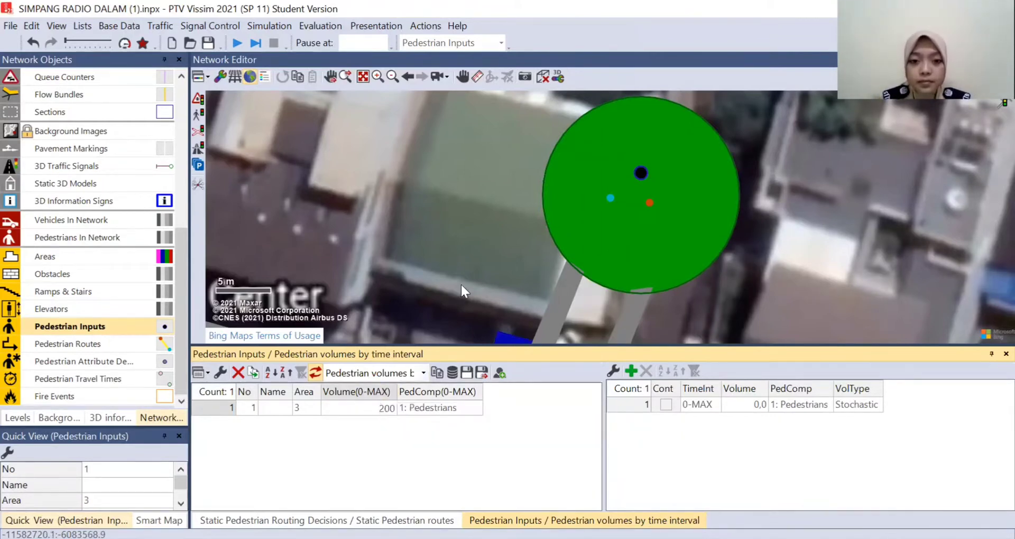
{"action": "left_click", "coordinate": [994, 355]}
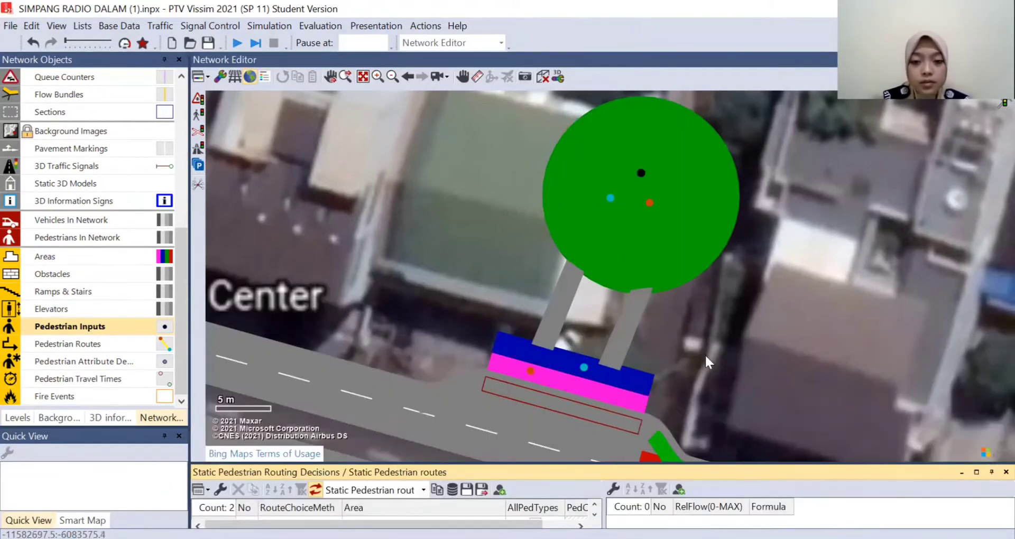
- Set the boarding passengers' relative volume of the public transport stop BUS to 200 for all lines
{"action": "left_click_drag", "start_coordinate": [688, 418], "coordinate": [703, 381]}
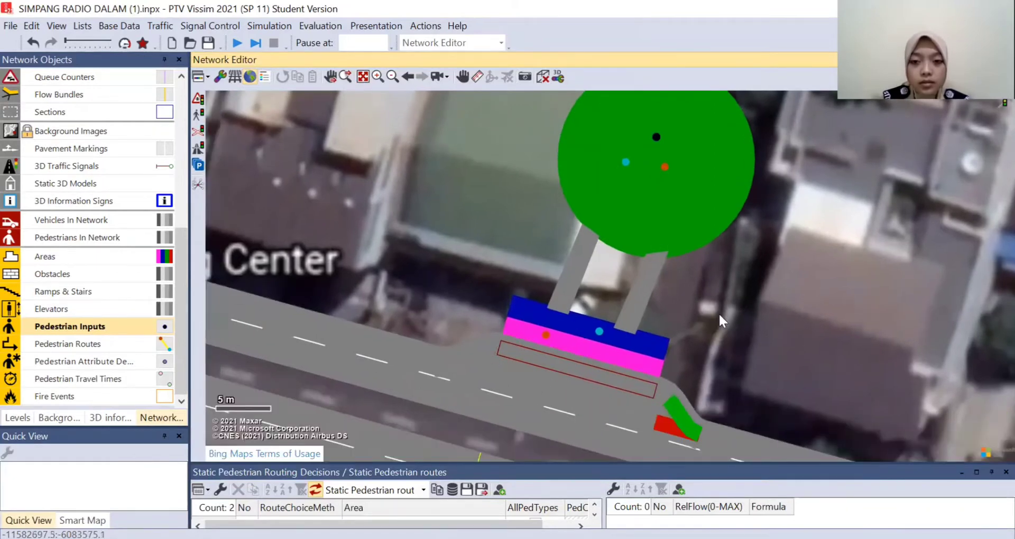
{"action": "scroll", "coordinate": [717, 308], "scroll_direction": "down", "scroll_amount": 2}
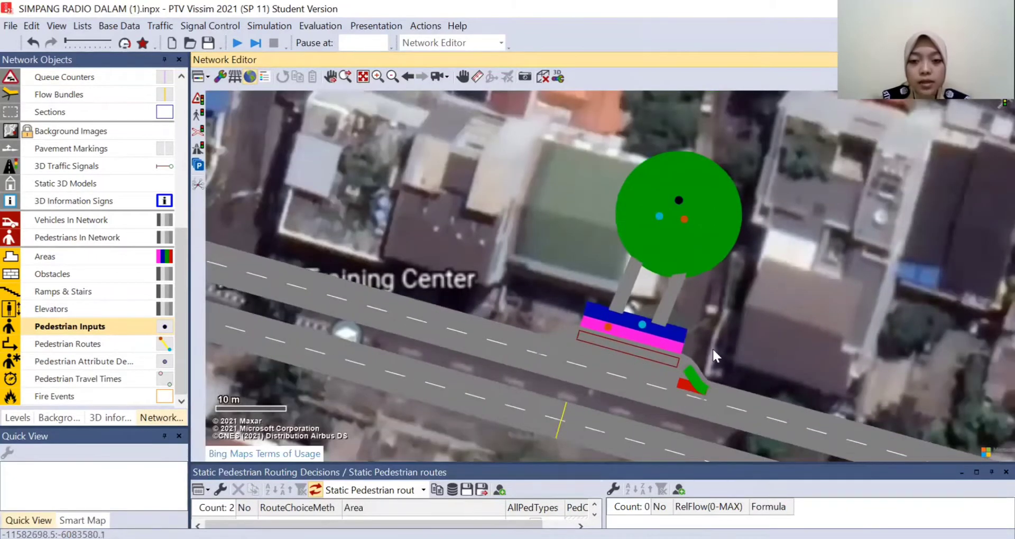
{"action": "scroll", "coordinate": [712, 348], "scroll_direction": "up", "scroll_amount": 2}
{"action": "scroll", "coordinate": [84, 238], "scroll_direction": "up", "scroll_amount": 6}
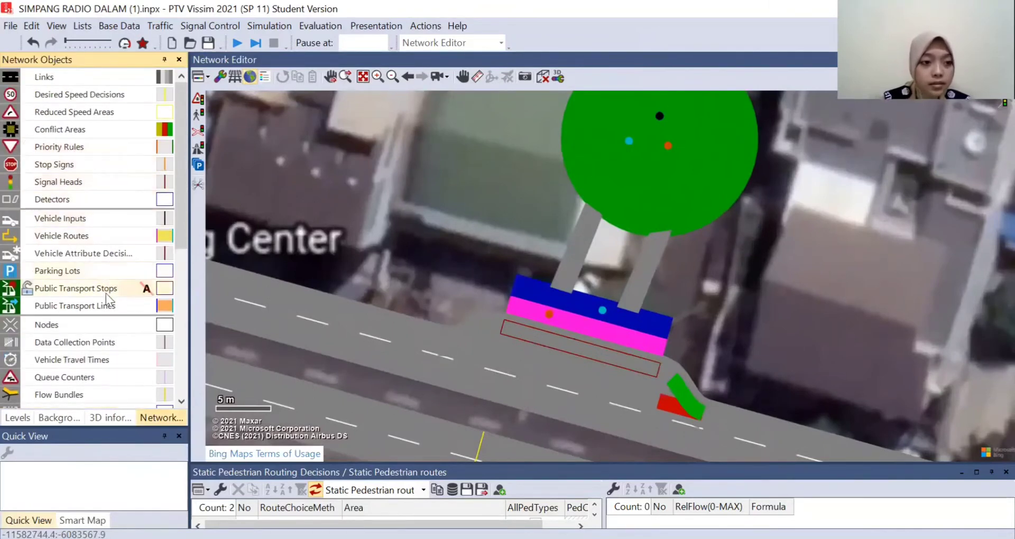
{"action": "left_click", "coordinate": [74, 292]}
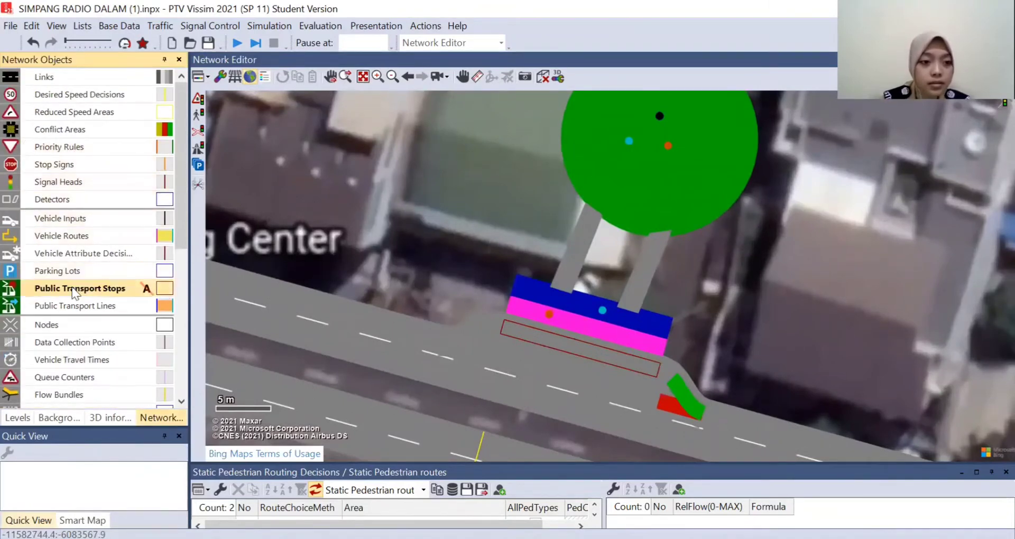
{"action": "left_click", "coordinate": [521, 342]}
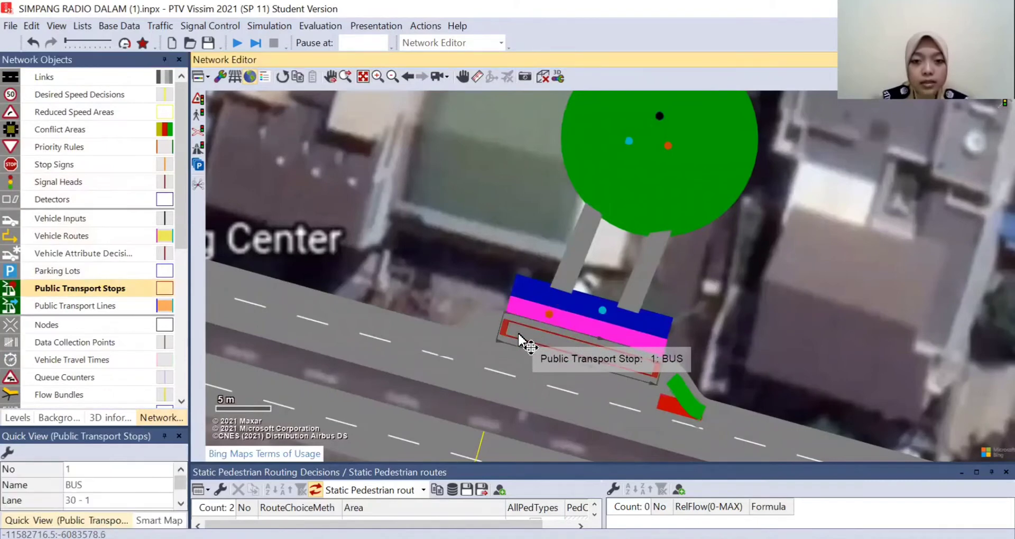
{"action": "double_click", "coordinate": [520, 343]}
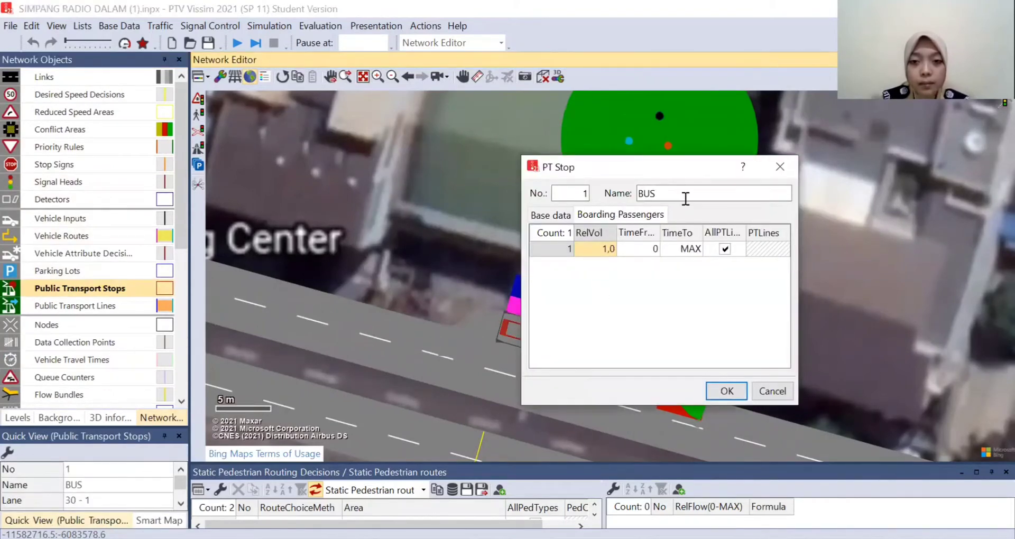
{"action": "left_click_drag", "start_coordinate": [694, 175], "coordinate": [483, 149]}
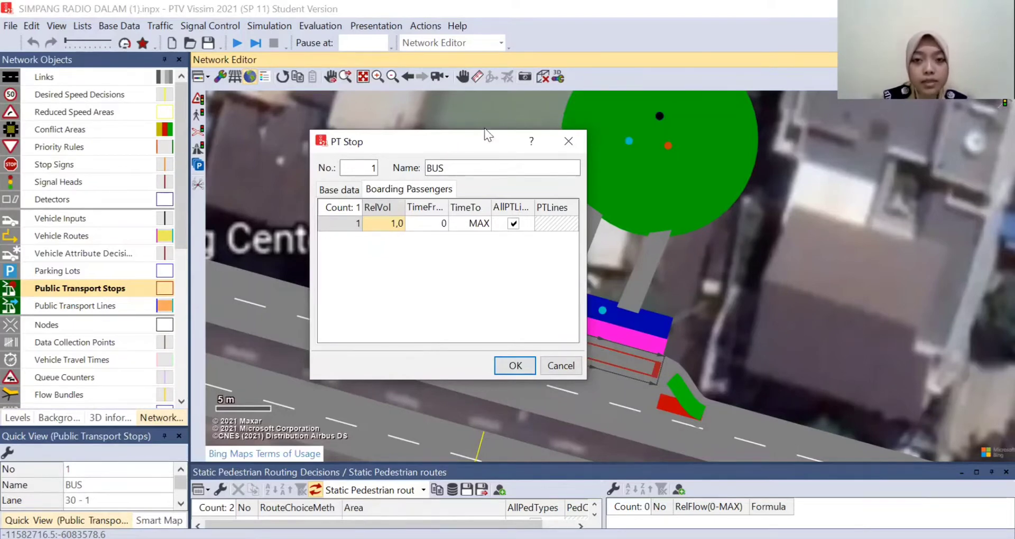
{"action": "left_click_drag", "start_coordinate": [485, 134], "coordinate": [440, 127]}
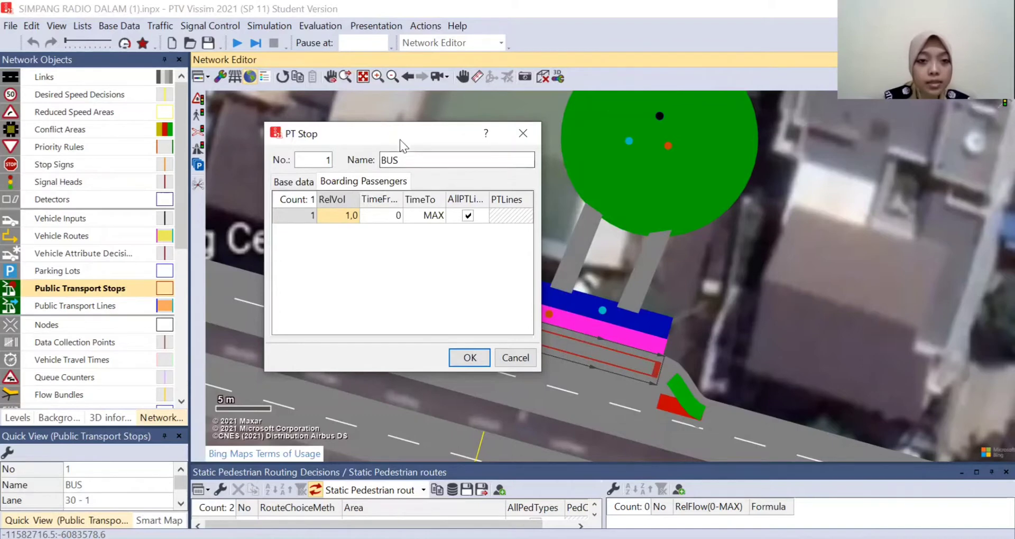
{"action": "left_click", "coordinate": [337, 216]}
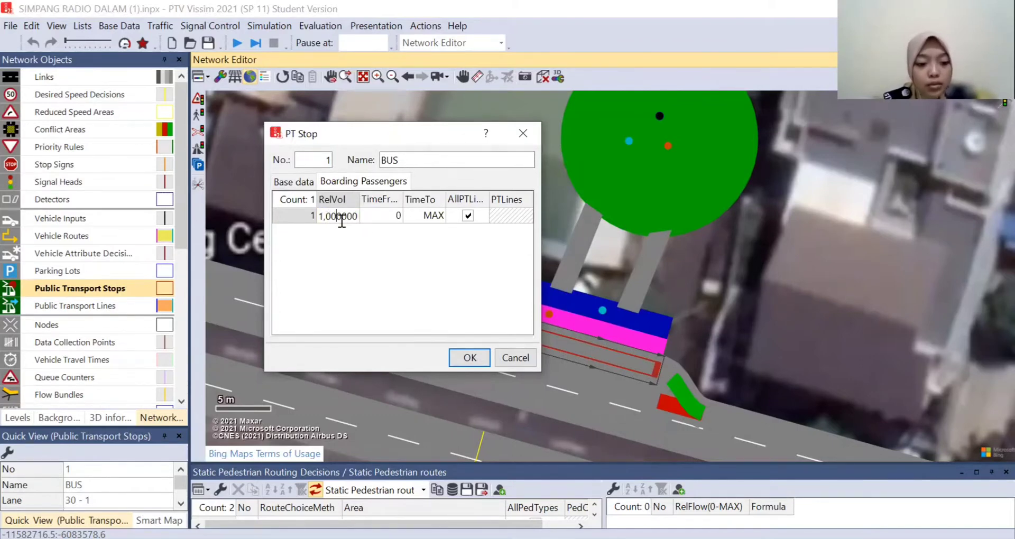
{"action": "double_click", "coordinate": [342, 220]}
{"action": "type", "text": "200"}
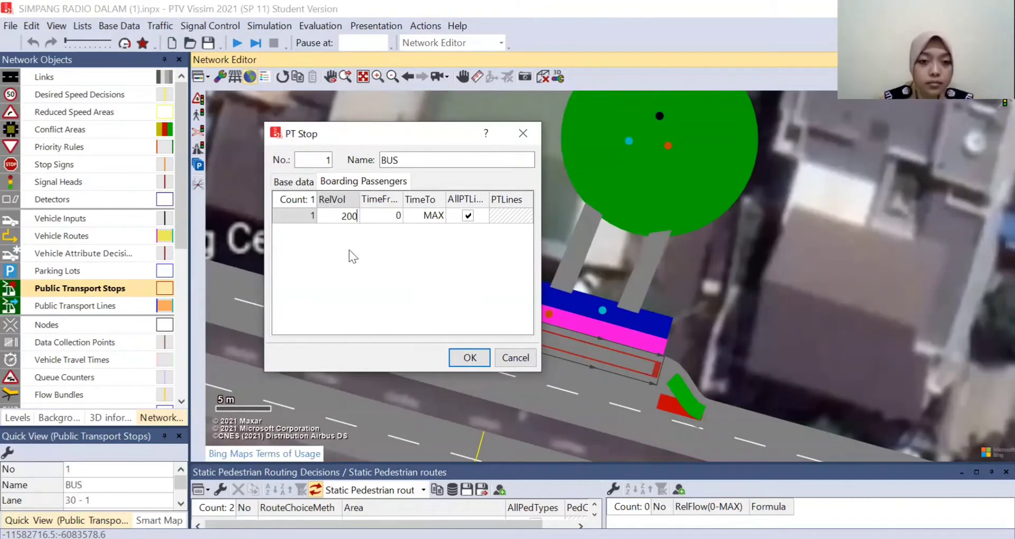
{"action": "key", "text": "Return"}
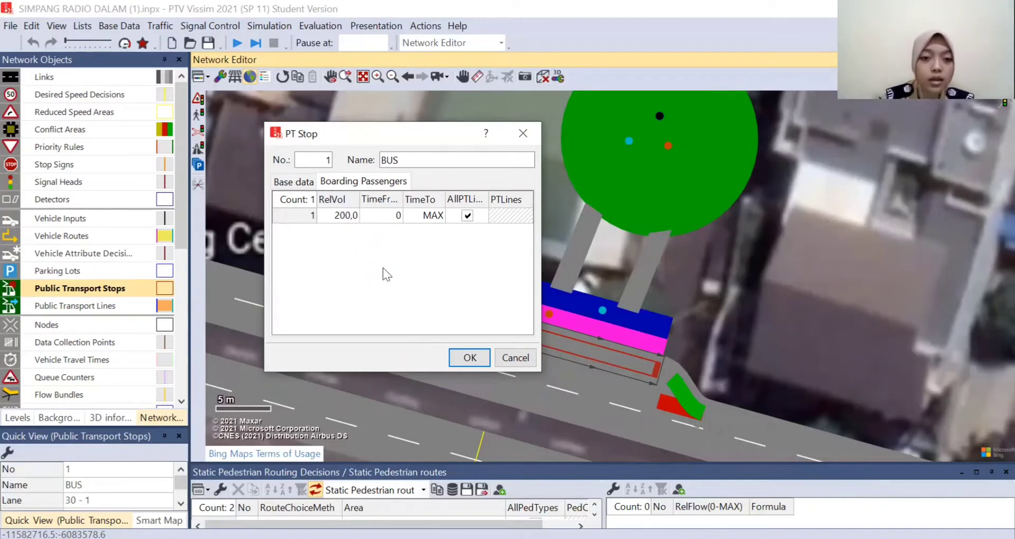
{"action": "left_click", "coordinate": [468, 358]}
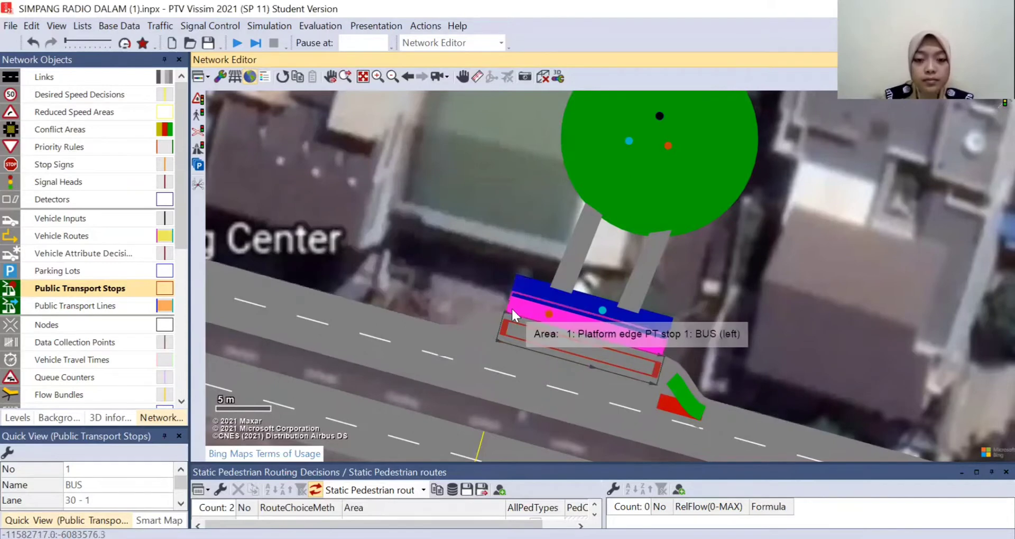
- Restrict alighting and boarding to the left side only in the BUS line's settings for the lay-by stop
{"action": "left_click", "coordinate": [134, 306]}
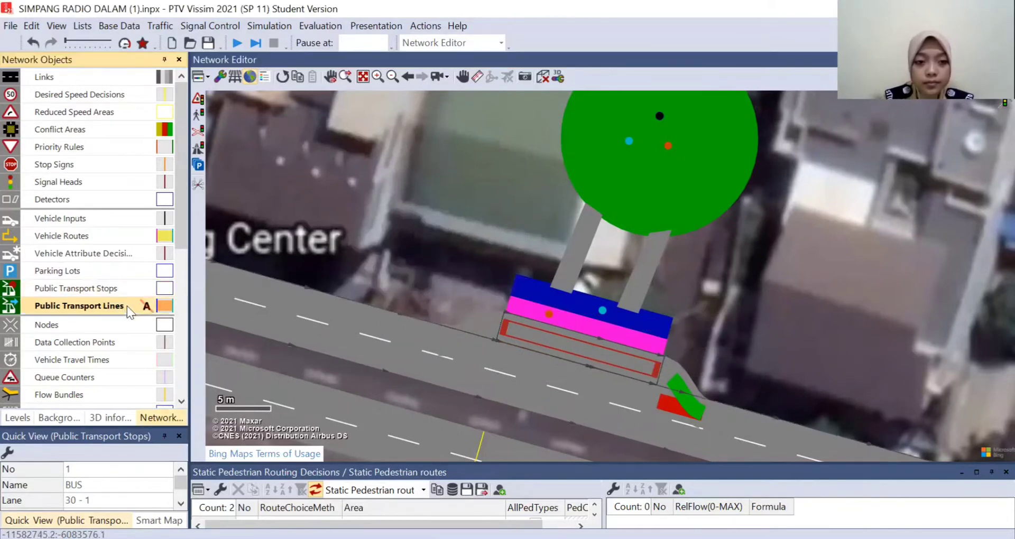
{"action": "right_click", "coordinate": [73, 310]}
{"action": "left_click", "coordinate": [112, 296]}
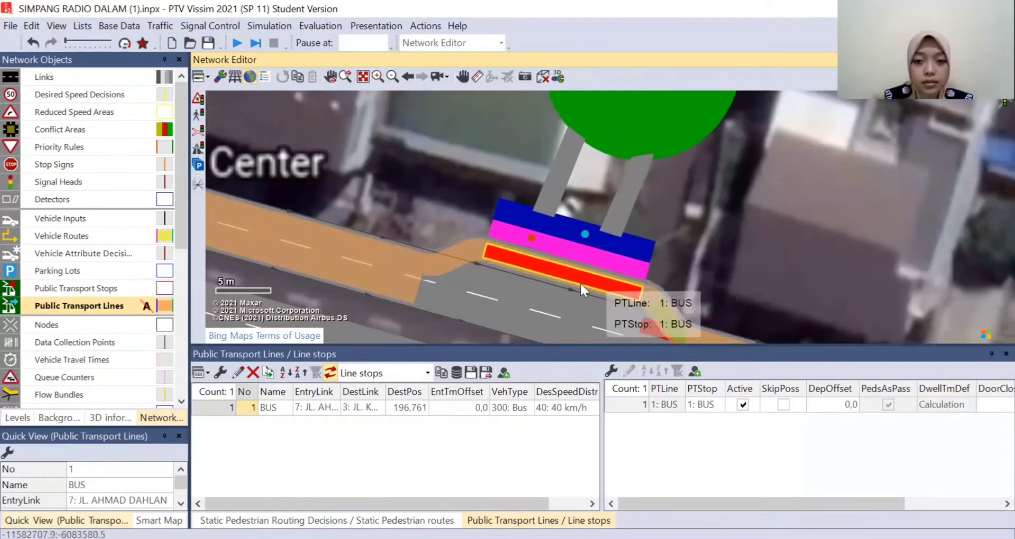
{"action": "double_click", "coordinate": [544, 269]}
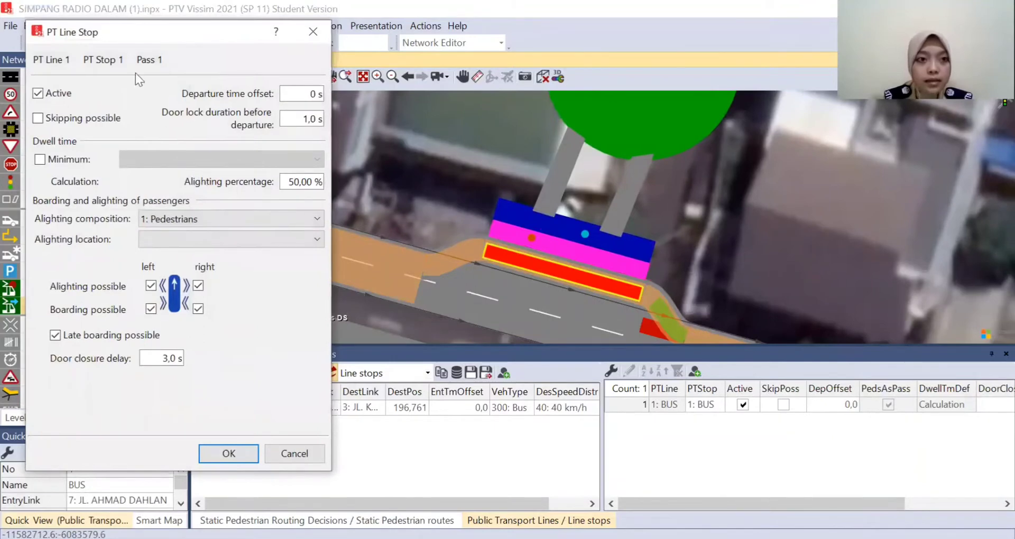
{"action": "left_click_drag", "start_coordinate": [128, 36], "coordinate": [130, 71]}
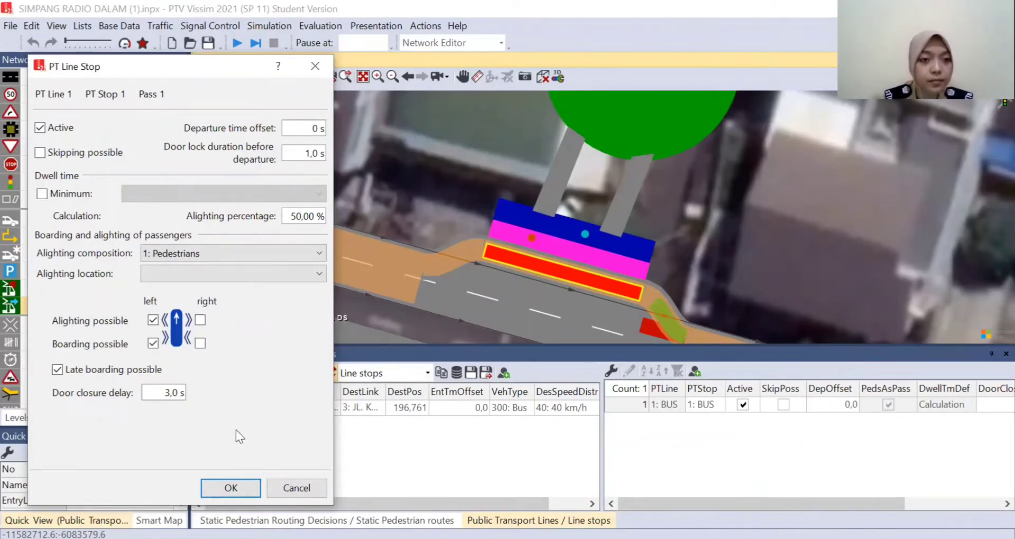
{"action": "left_click", "coordinate": [233, 487]}
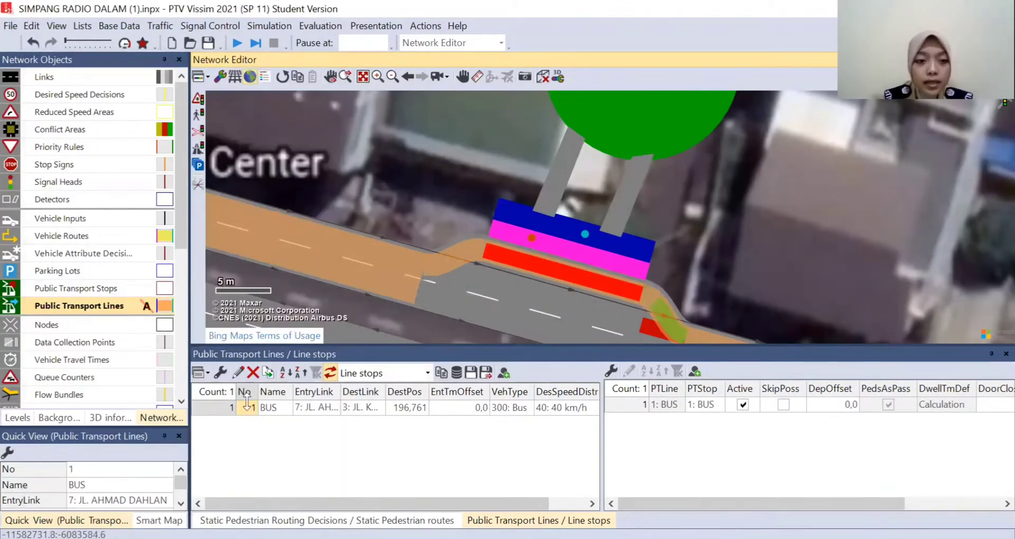
- Review the BUS line's stop settings once more, and close the public transport line list
{"action": "left_click", "coordinate": [94, 311]}
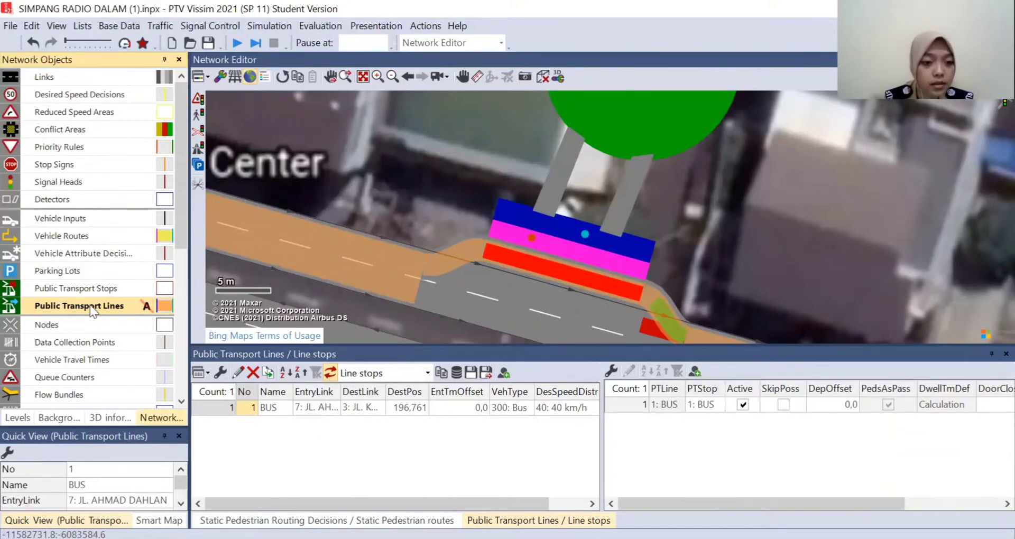
{"action": "right_click", "coordinate": [92, 307]}
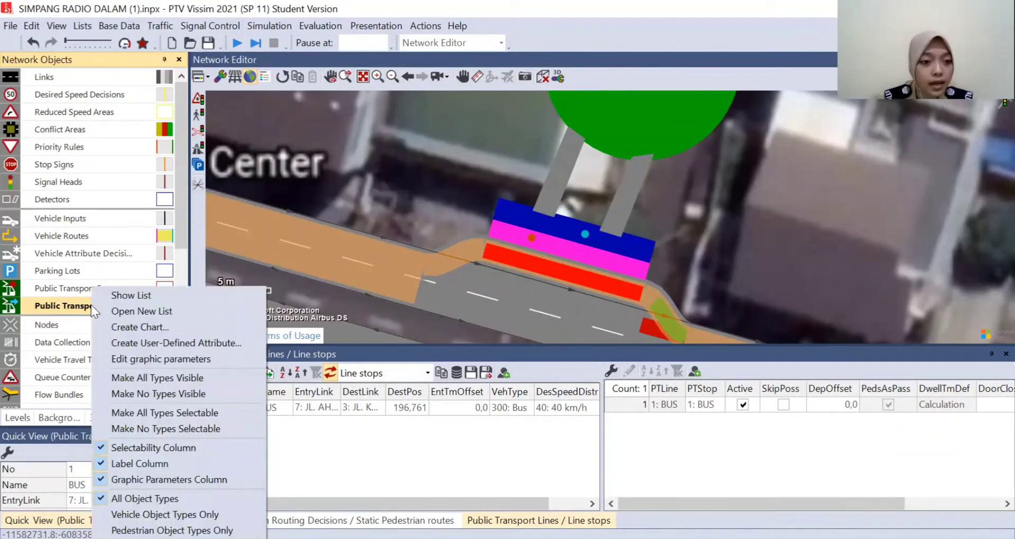
{"action": "left_click", "coordinate": [127, 297]}
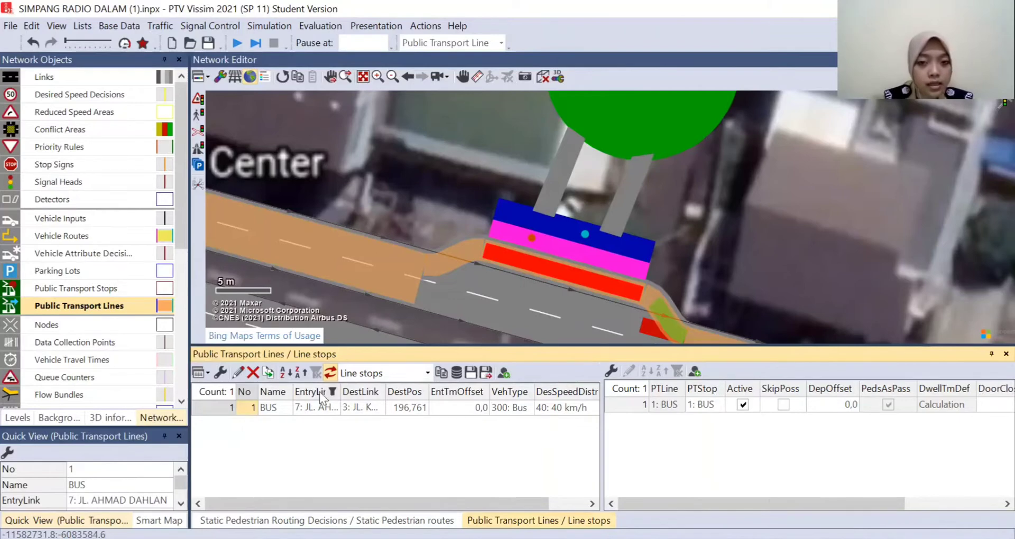
{"action": "left_click", "coordinate": [557, 268]}
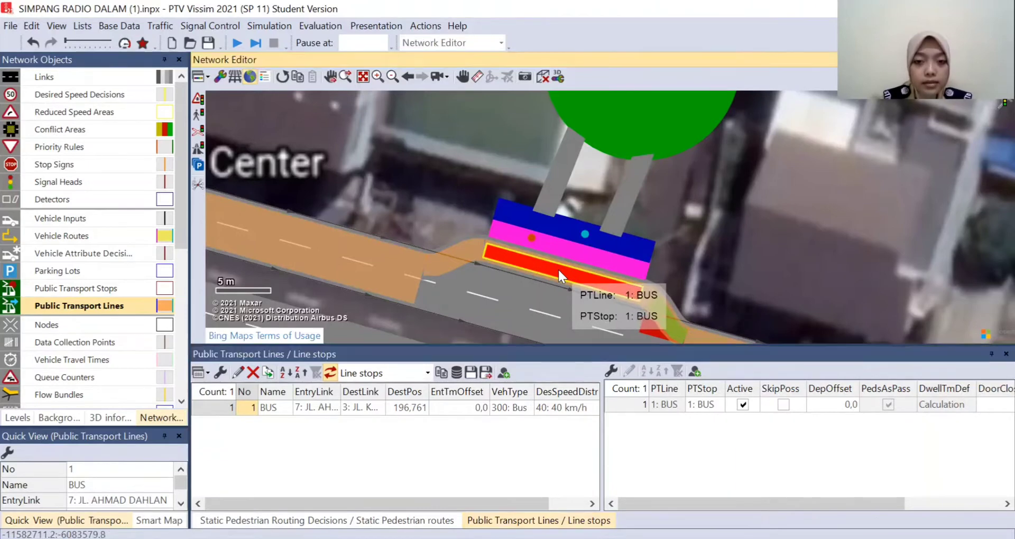
{"action": "double_click", "coordinate": [558, 268]}
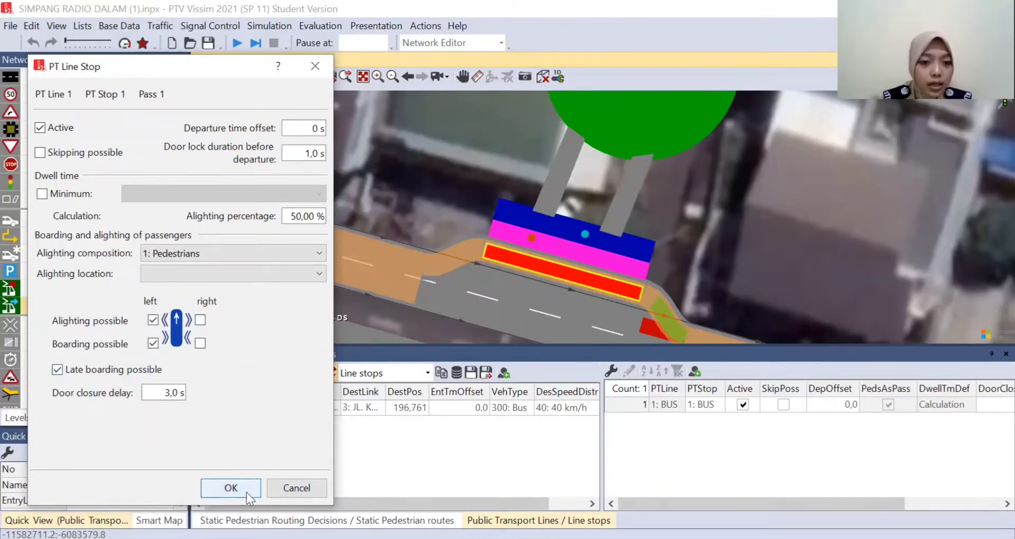
{"action": "left_click", "coordinate": [231, 489]}
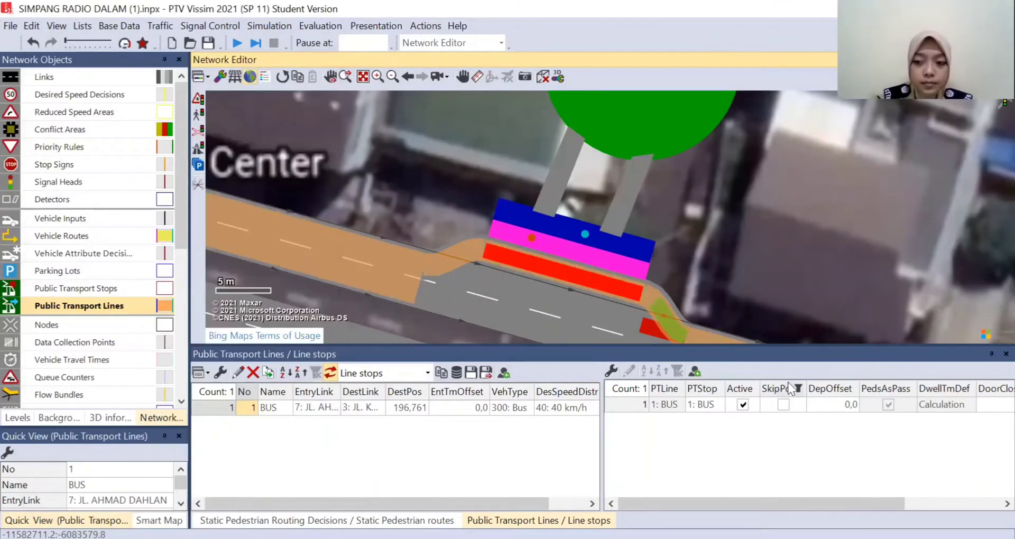
{"action": "left_click", "coordinate": [991, 355]}
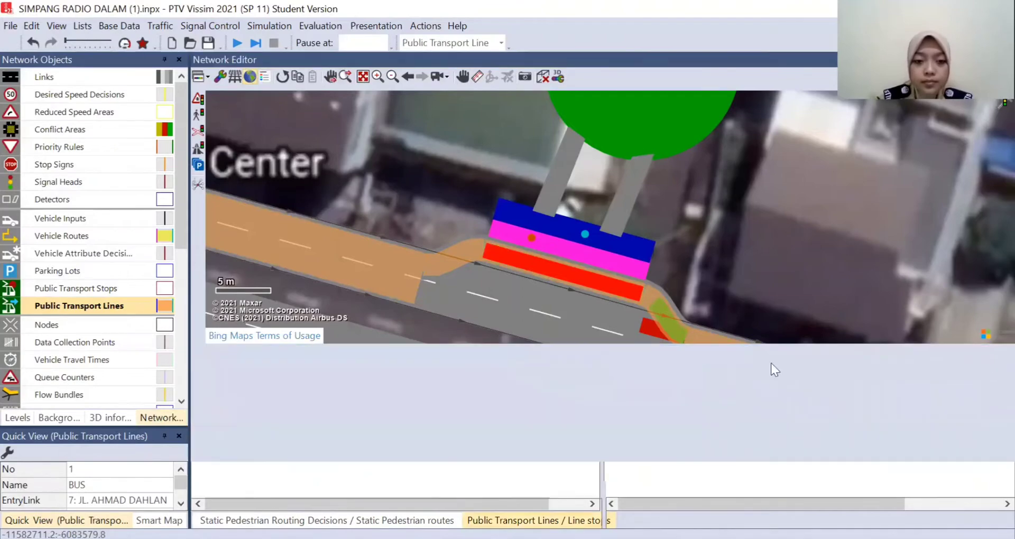
- Start the simulation run, saving the changes to the network
{"action": "scroll", "coordinate": [718, 186], "scroll_direction": "down", "scroll_amount": 1}
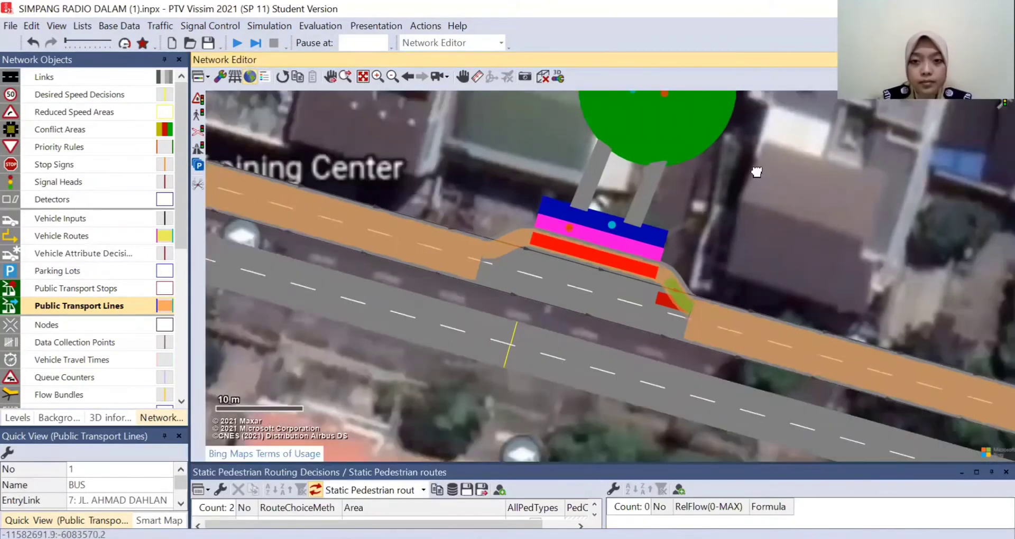
{"action": "scroll", "coordinate": [757, 172], "scroll_direction": "down", "scroll_amount": 1}
{"action": "scroll", "coordinate": [731, 231], "scroll_direction": "down", "scroll_amount": 1}
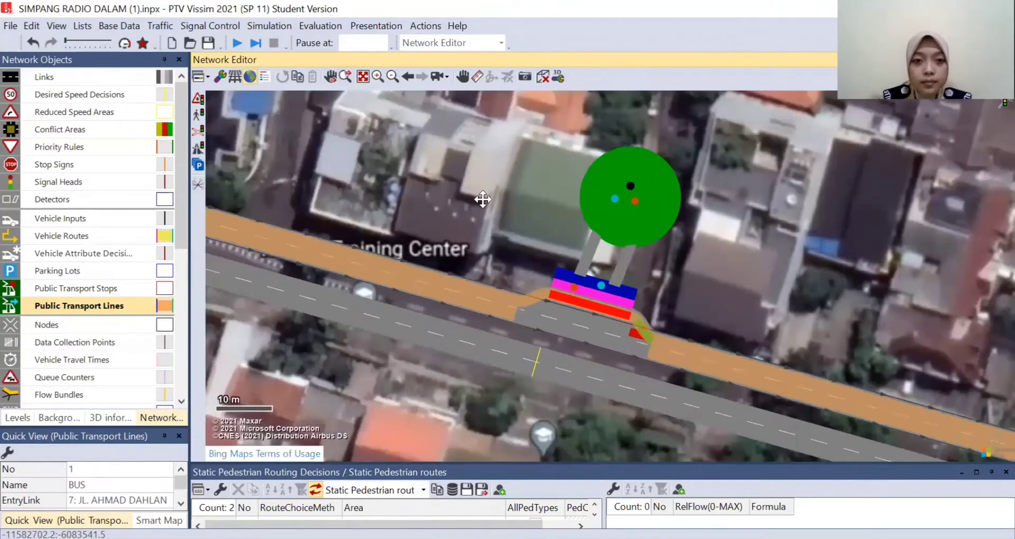
{"action": "left_click", "coordinate": [236, 43]}
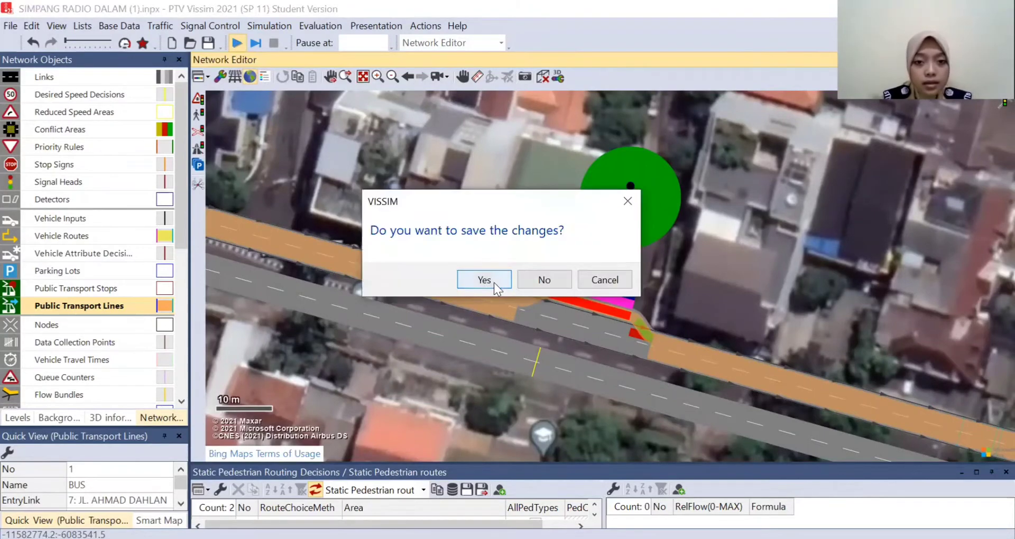
{"action": "left_click", "coordinate": [493, 283]}
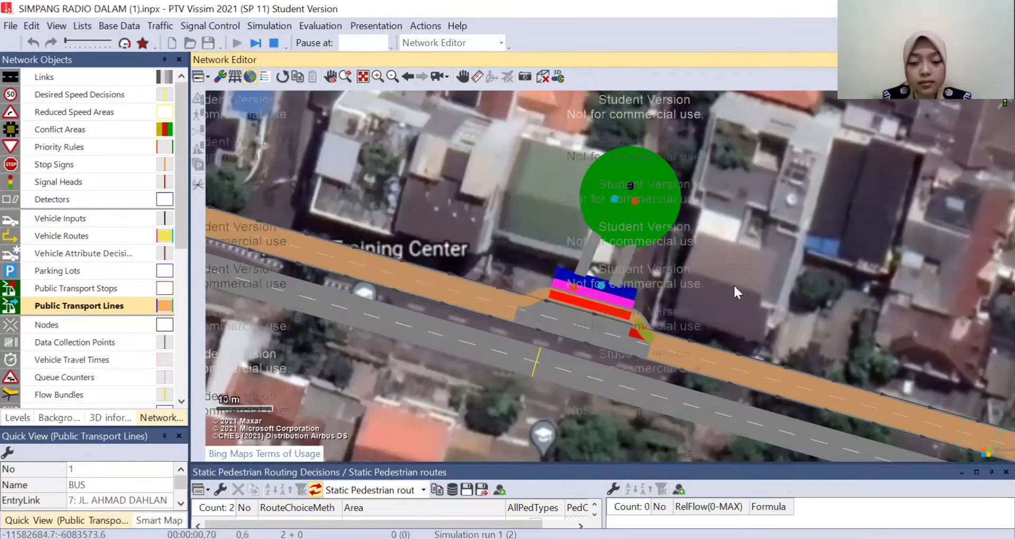
- Watch the running simulation in 3D, following the traffic to the lay-by stop and examining how buses and pedestrians behave there
{"action": "scroll", "coordinate": [785, 262], "scroll_direction": "up", "scroll_amount": 2}
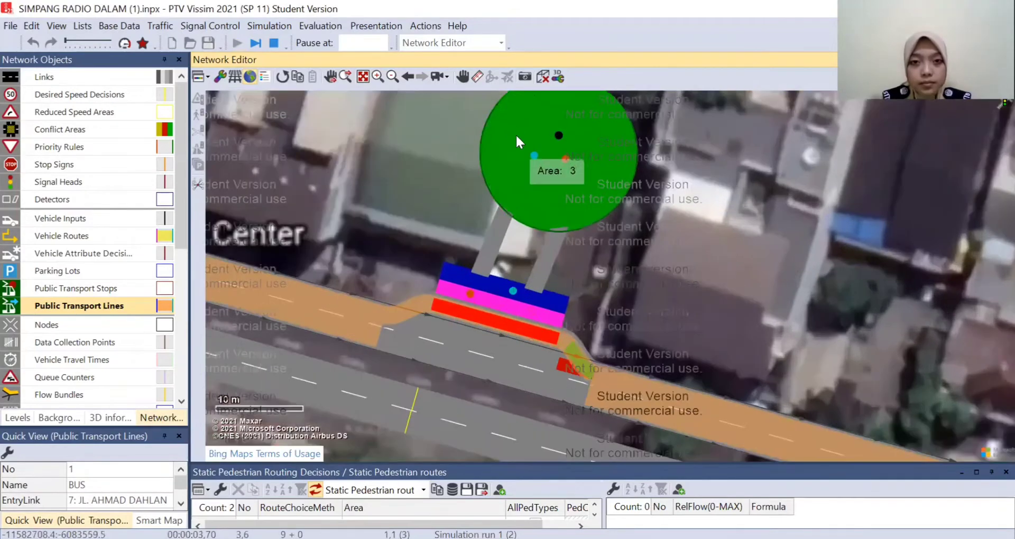
{"action": "left_click", "coordinate": [539, 78]}
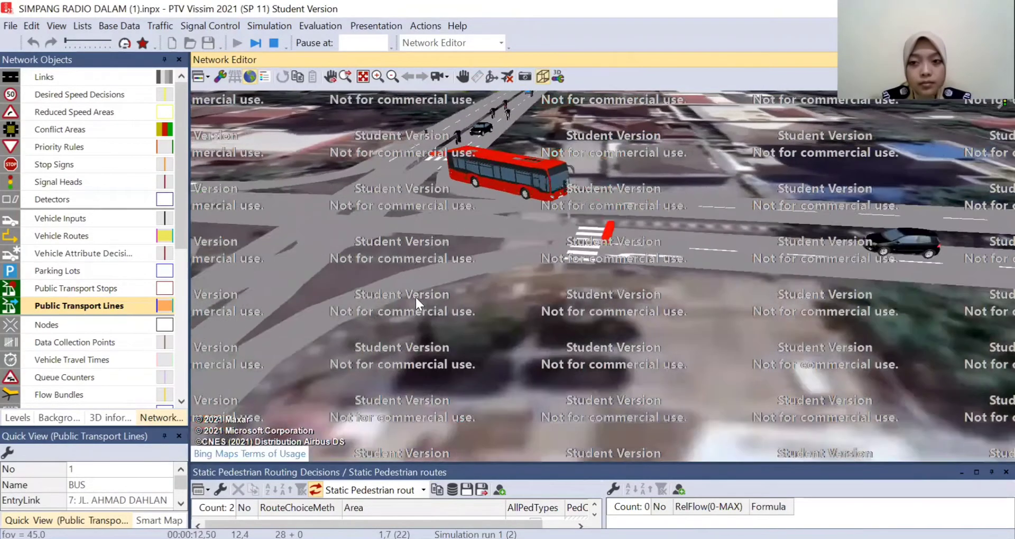
{"action": "left_click_drag", "start_coordinate": [415, 298], "coordinate": [335, 298]}
{"action": "left_click_drag", "start_coordinate": [877, 279], "coordinate": [336, 352]}
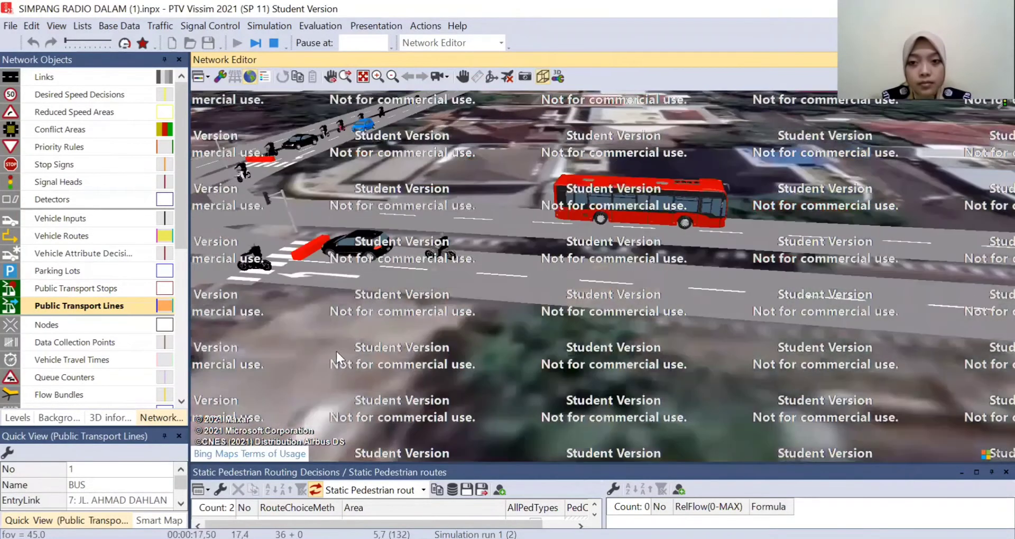
{"action": "left_click_drag", "start_coordinate": [836, 334], "coordinate": [338, 333]}
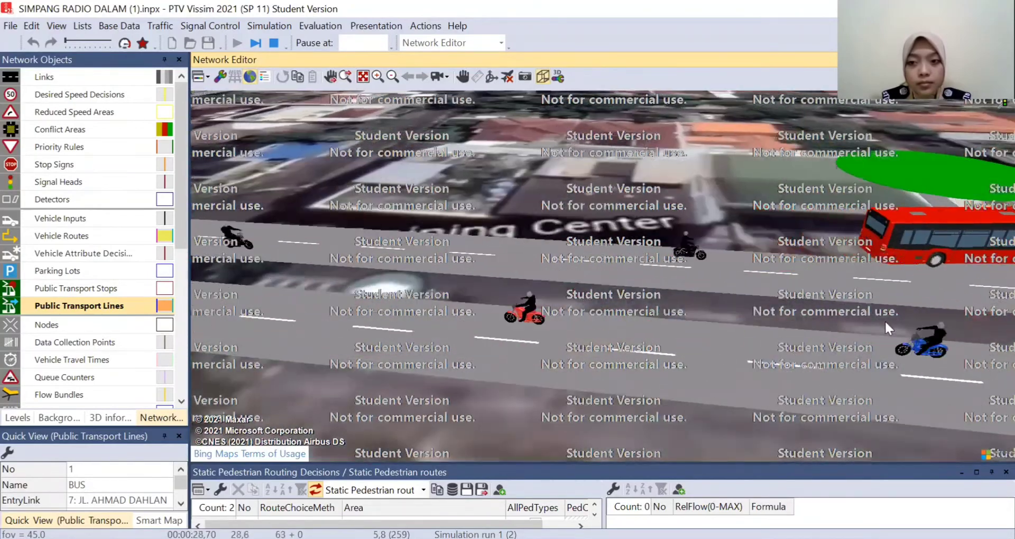
{"action": "left_click_drag", "start_coordinate": [887, 319], "coordinate": [508, 322]}
{"action": "left_click_drag", "start_coordinate": [747, 167], "coordinate": [606, 415]}
{"action": "left_click_drag", "start_coordinate": [764, 364], "coordinate": [756, 283]}
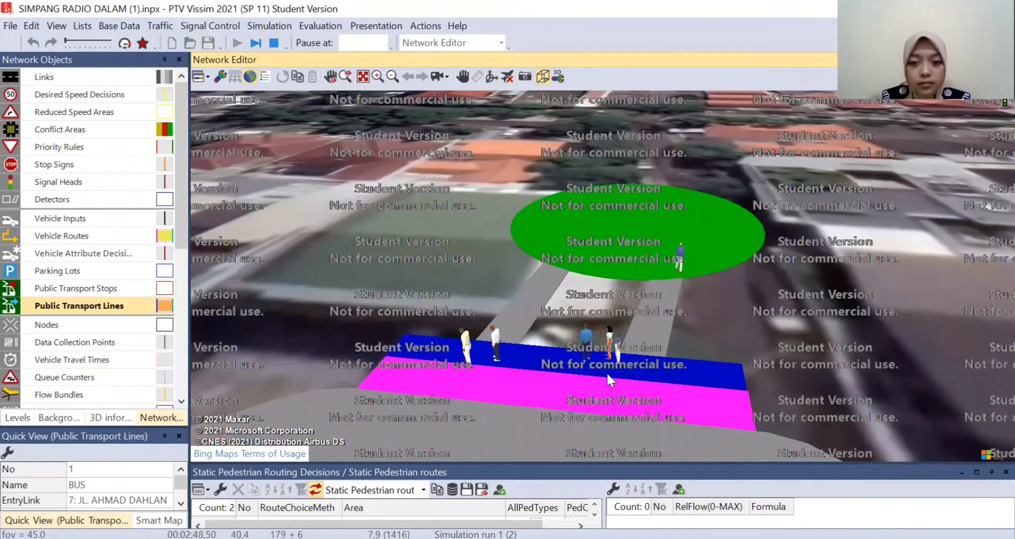
{"action": "scroll", "coordinate": [682, 361], "scroll_direction": "down", "scroll_amount": 4}
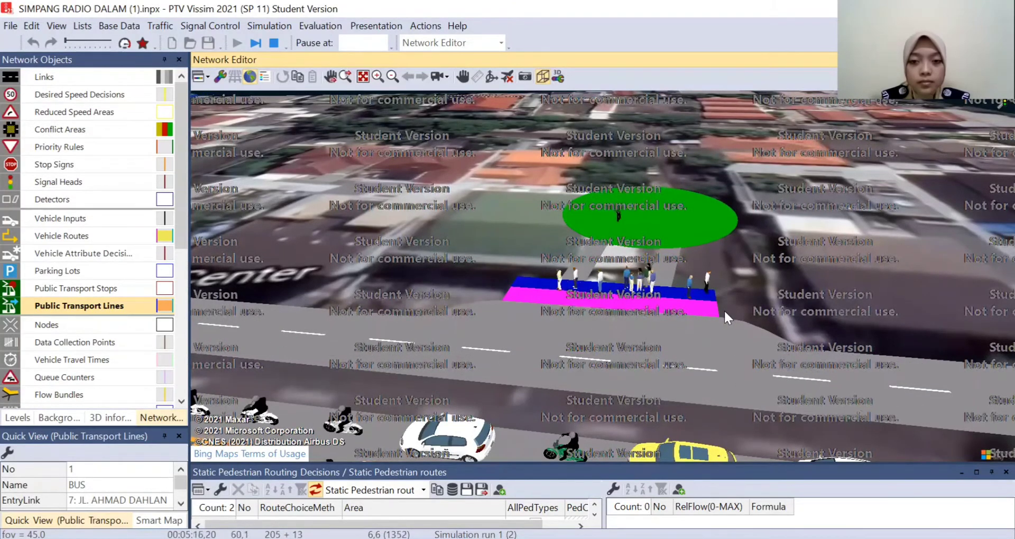
{"action": "scroll", "coordinate": [725, 310], "scroll_direction": "down", "scroll_amount": 6}
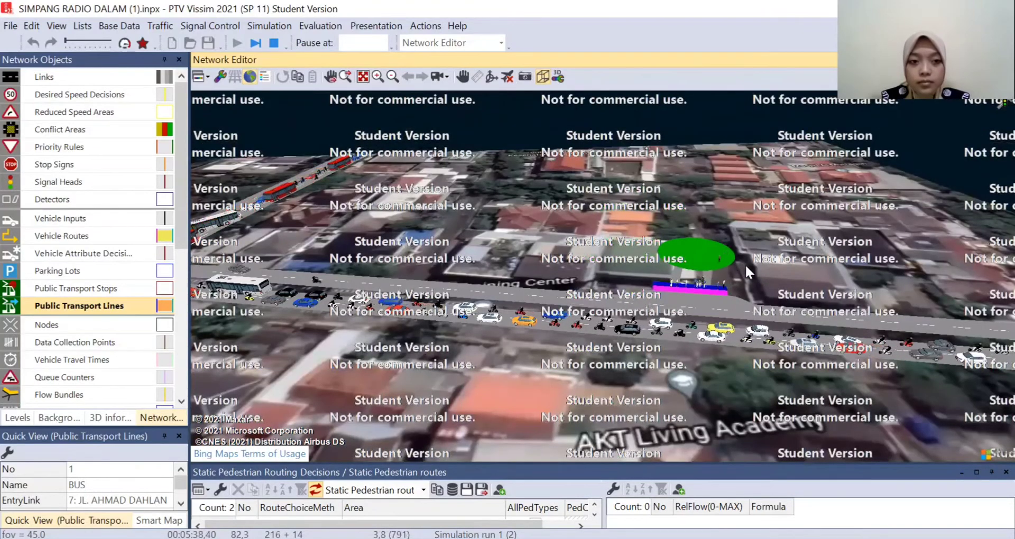
{"action": "scroll", "coordinate": [753, 267], "scroll_direction": "up", "scroll_amount": 3}
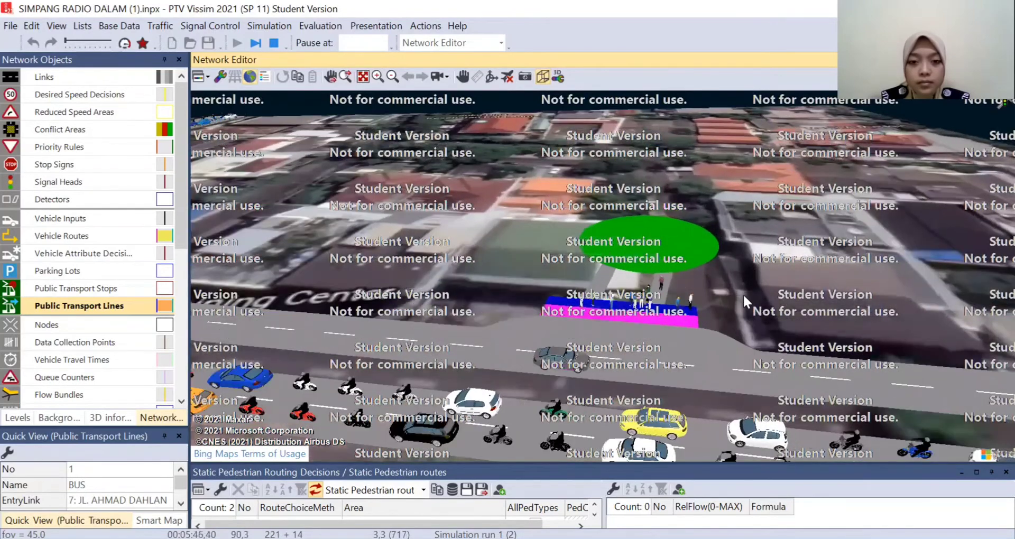
{"action": "scroll", "coordinate": [738, 300], "scroll_direction": "up", "scroll_amount": 1}
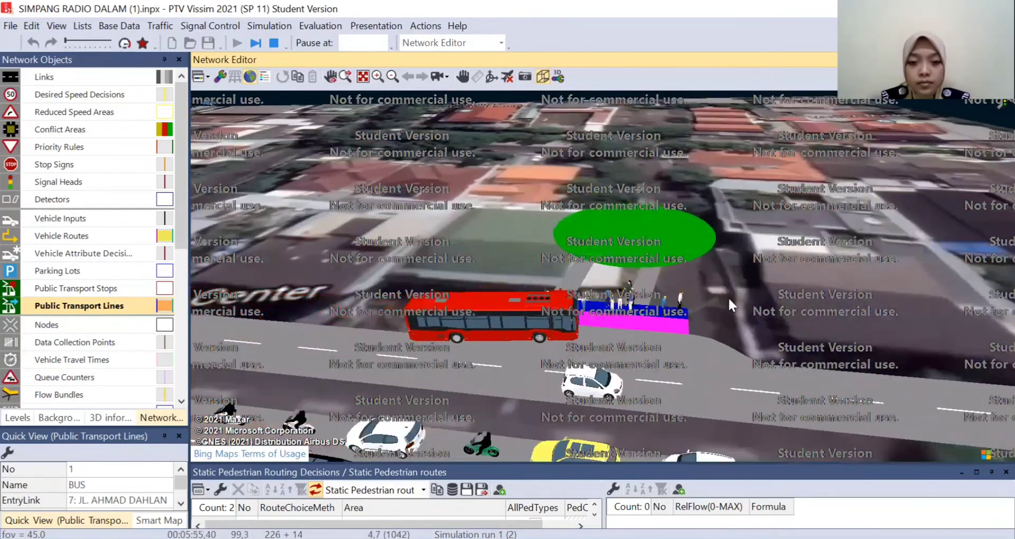
{"action": "left_click_drag", "start_coordinate": [738, 243], "coordinate": [702, 290]}
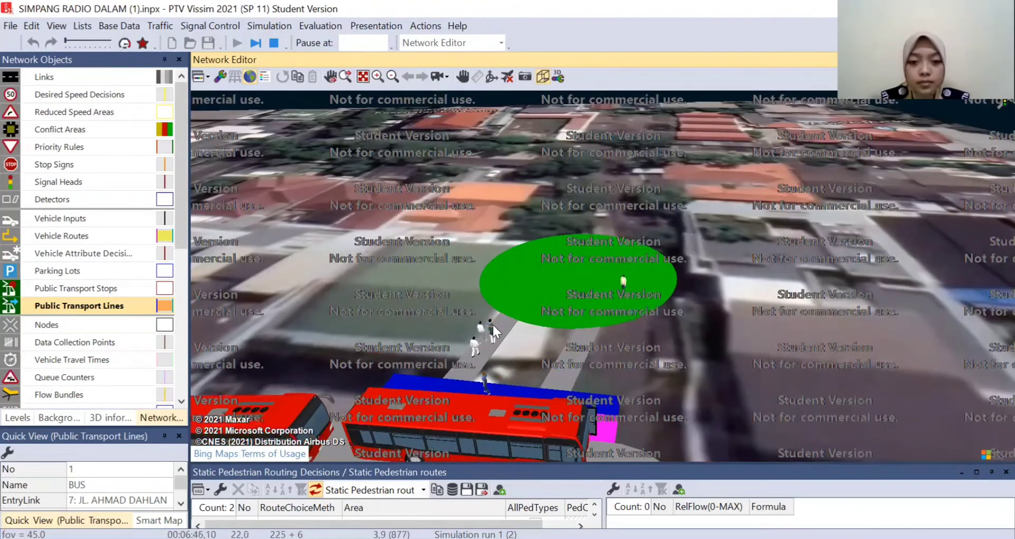
- End the simulation run
{"action": "left_click", "coordinate": [274, 43]}
{"action": "left_click", "coordinate": [615, 307]}
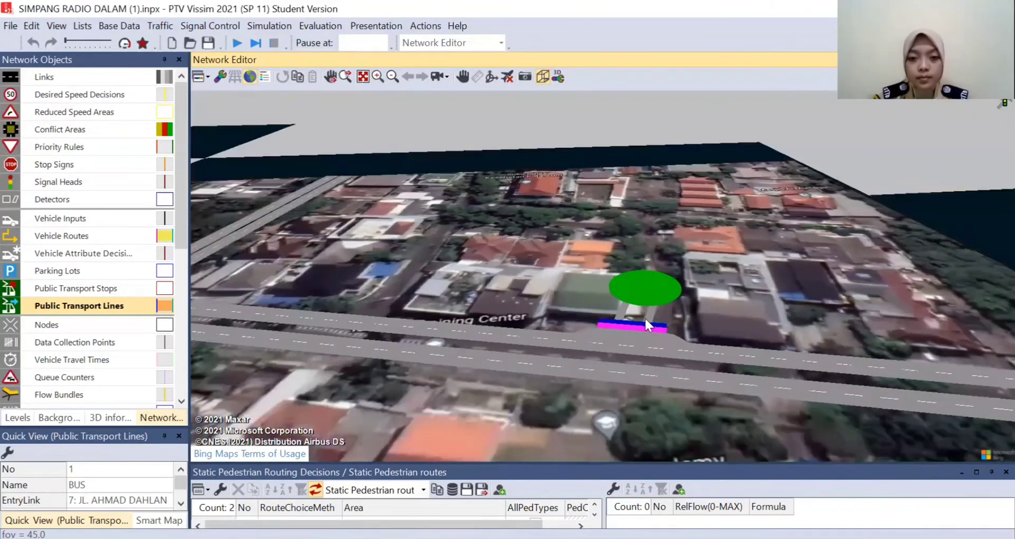
{"action": "mouse_move", "coordinate": [645, 317]}
{"action": "left_mouse_down"}
{"action": "mouse_move", "coordinate": [461, 278]}
{"action": "mouse_move", "coordinate": [642, 300]}
{"action": "left_mouse_up"}
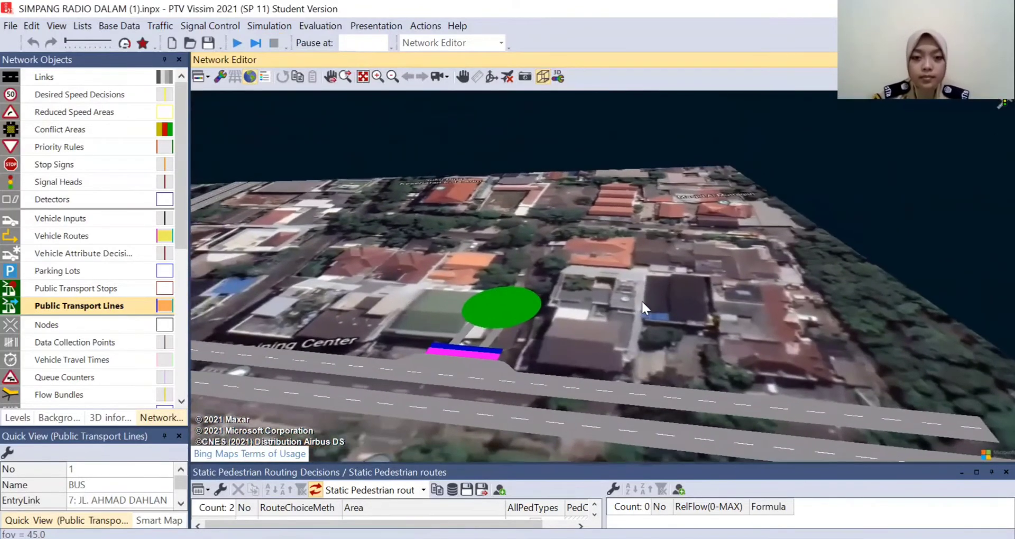
{"action": "left_click_drag", "start_coordinate": [590, 341], "coordinate": [641, 358]}
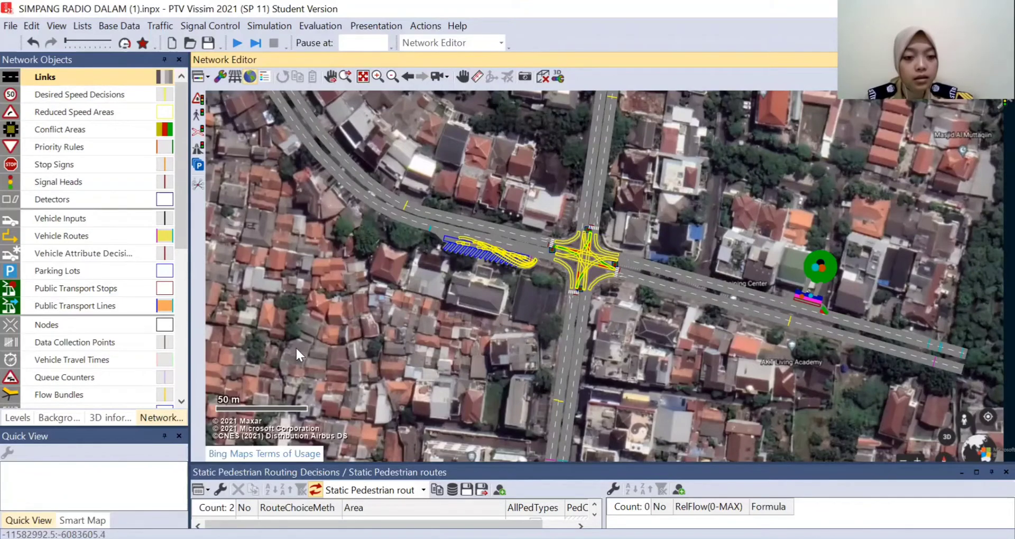
- Draw a single-lane link about 279 m long running west to east across the southern road, south of the junction
{"action": "mouse_move", "coordinate": [281, 335]}
{"action": "left_mouse_down"}
{"action": "mouse_move", "coordinate": [415, 366]}
{"action": "mouse_move", "coordinate": [715, 397]}
{"action": "mouse_move", "coordinate": [769, 412]}
{"action": "mouse_move", "coordinate": [425, 356]}
{"action": "left_mouse_up"}
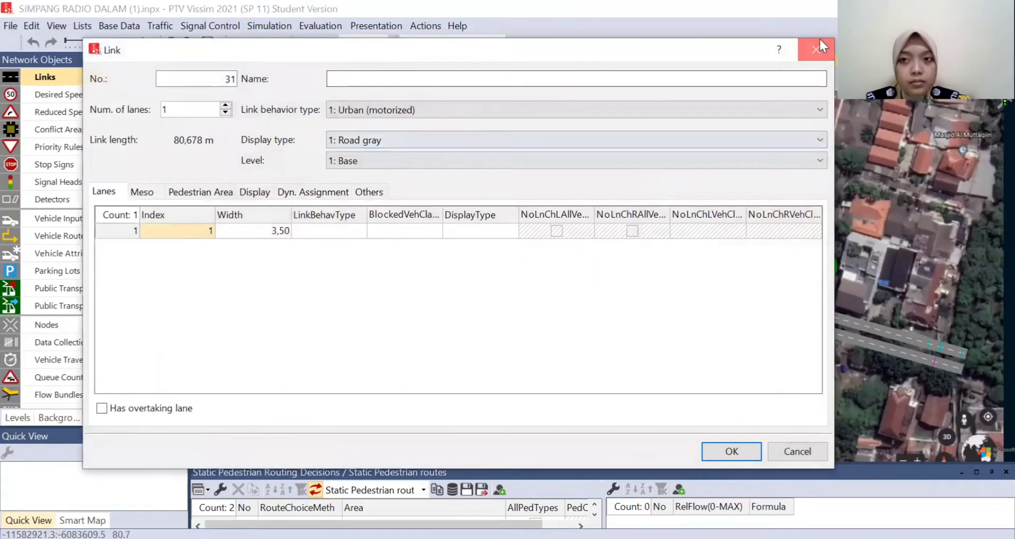
{"action": "left_click", "coordinate": [819, 45]}
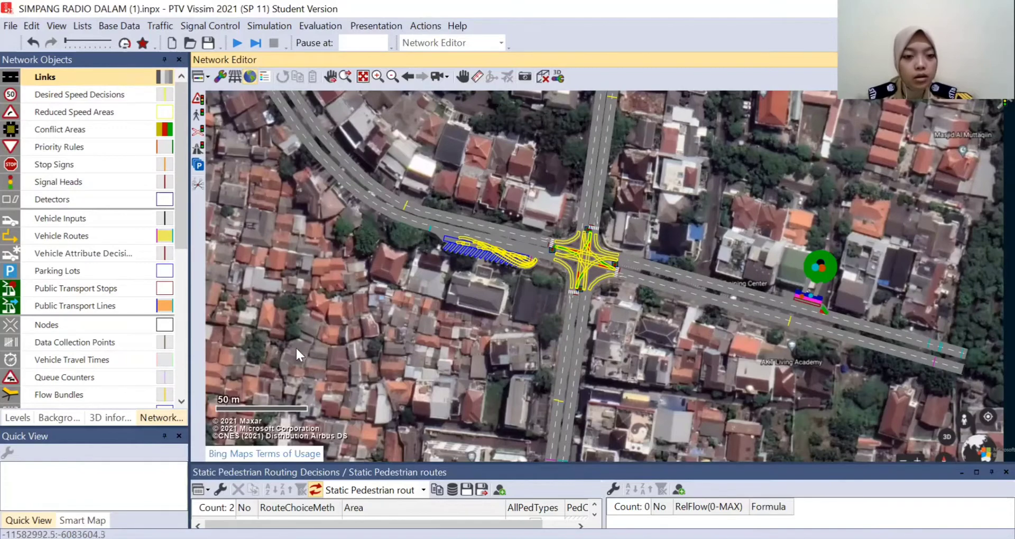
{"action": "left_click_drag", "start_coordinate": [293, 349], "coordinate": [794, 399]}
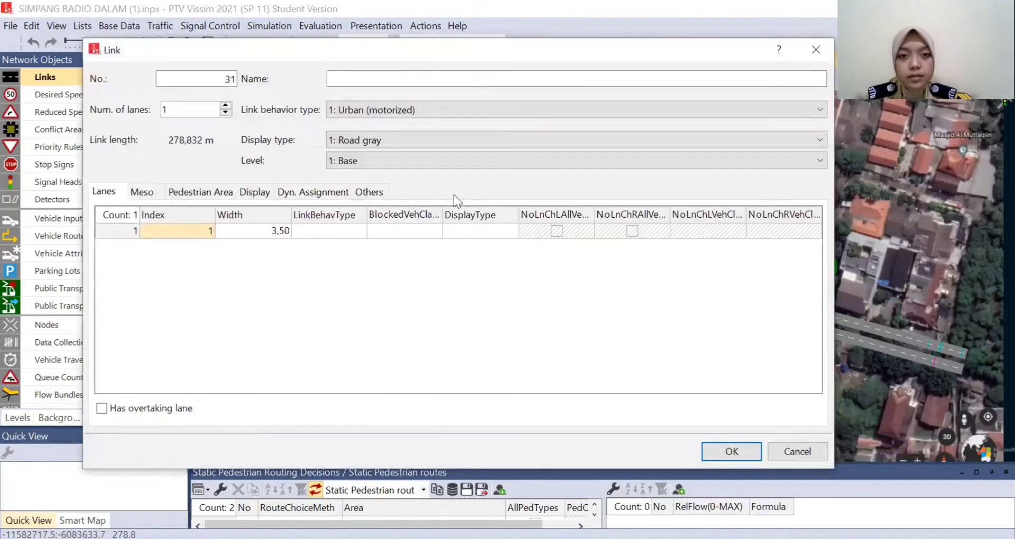
- Name the new link REL KERETA and give it the display type 11: Rail (stones)
{"action": "left_click", "coordinate": [420, 84]}
{"action": "type", "text": "REL KERETA"}
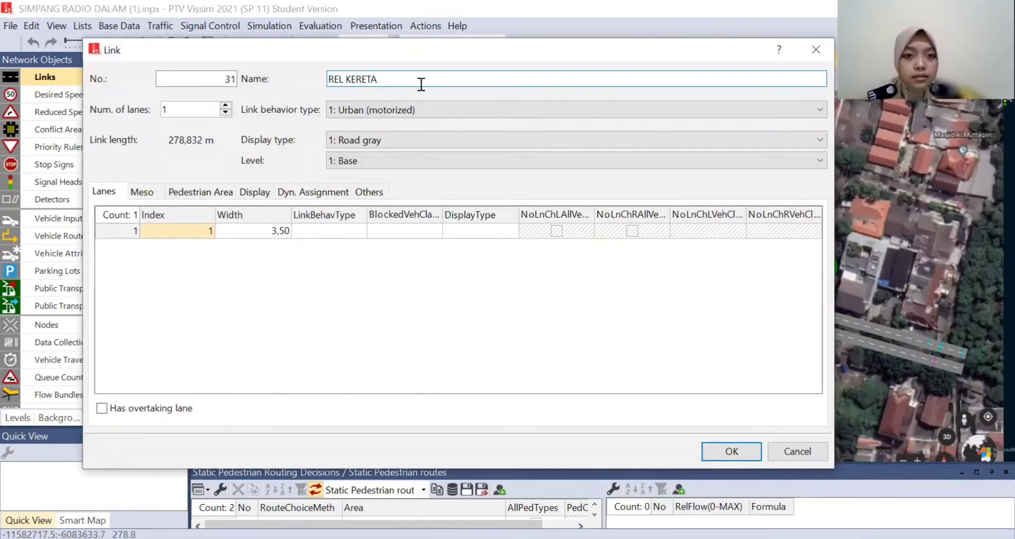
{"action": "left_click", "coordinate": [412, 141]}
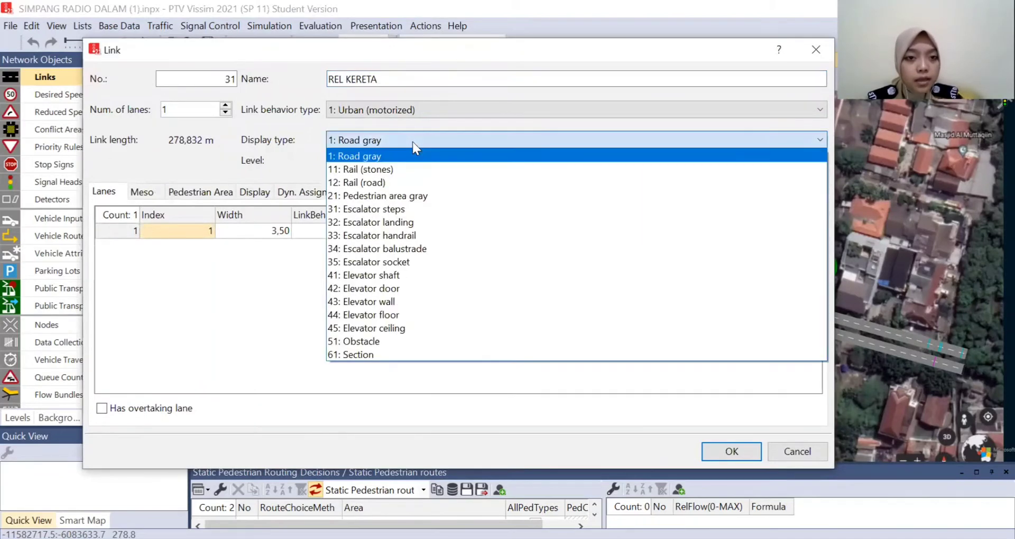
{"action": "left_click", "coordinate": [408, 170]}
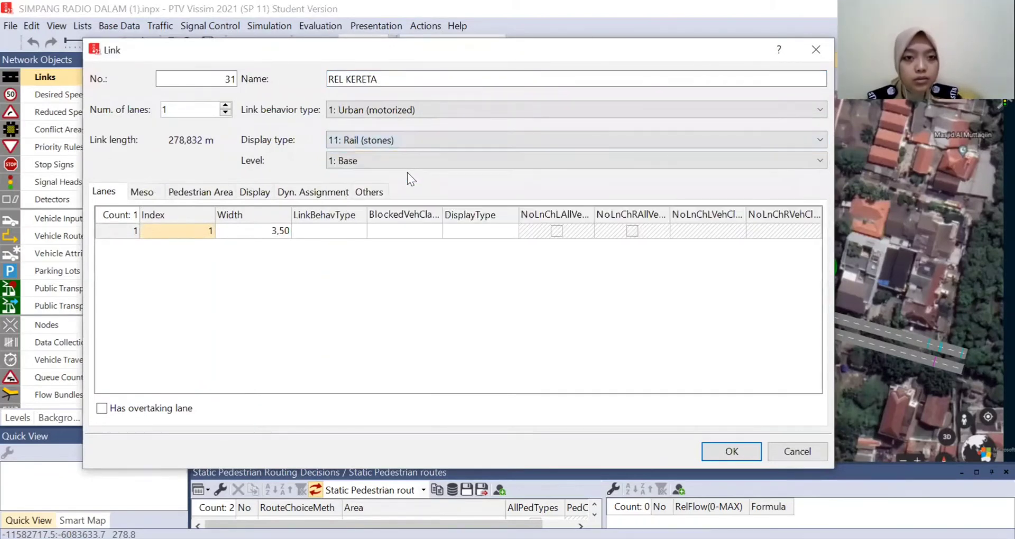
{"action": "left_click", "coordinate": [263, 229]}
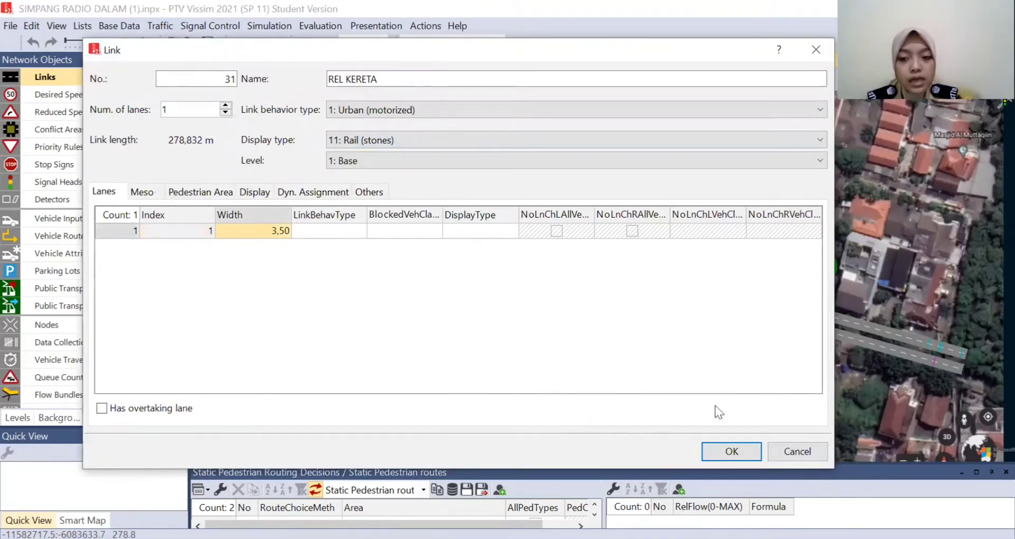
{"action": "left_click", "coordinate": [713, 454]}
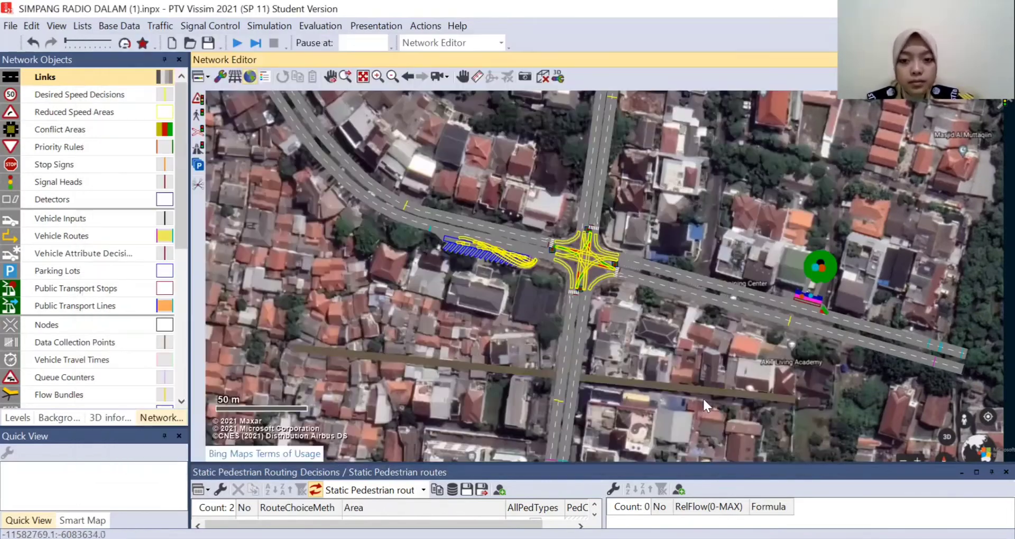
- Add an intermediate point to the REL KERETA link near its east end and another near its west end
{"action": "scroll", "coordinate": [740, 393], "scroll_direction": "up", "scroll_amount": 2}
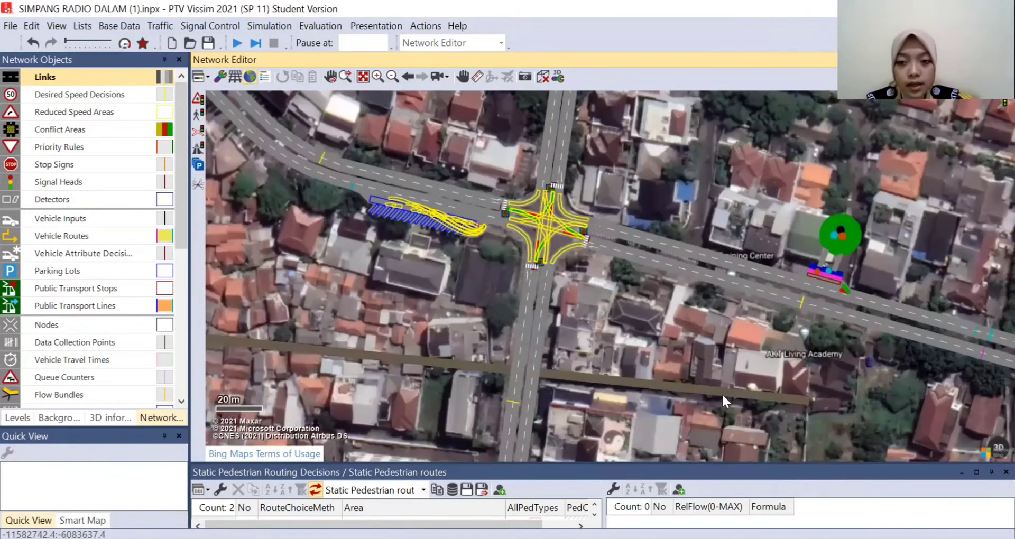
{"action": "scroll", "coordinate": [739, 396], "scroll_direction": "up", "scroll_amount": 2}
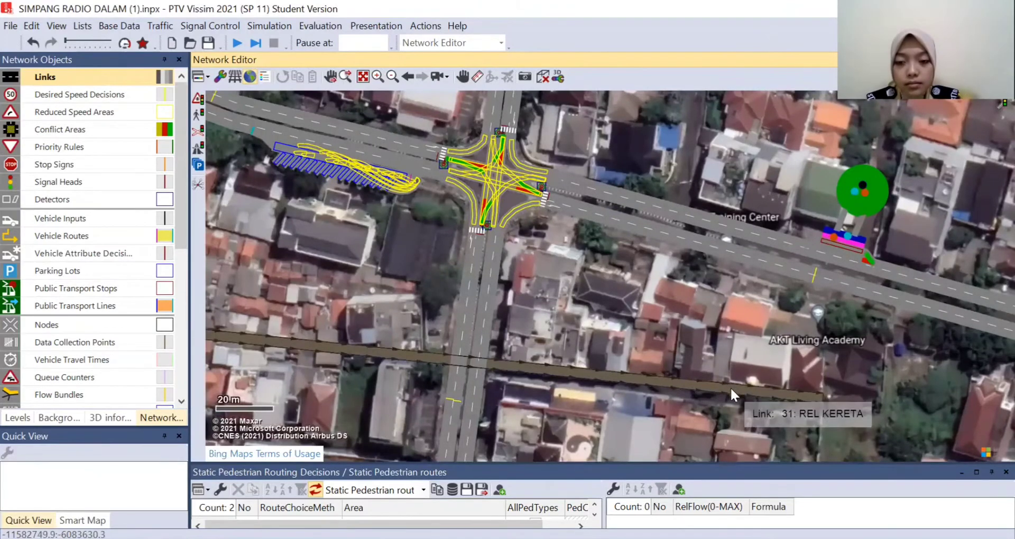
{"action": "left_click", "coordinate": [732, 389]}
{"action": "right_click", "coordinate": [731, 387]}
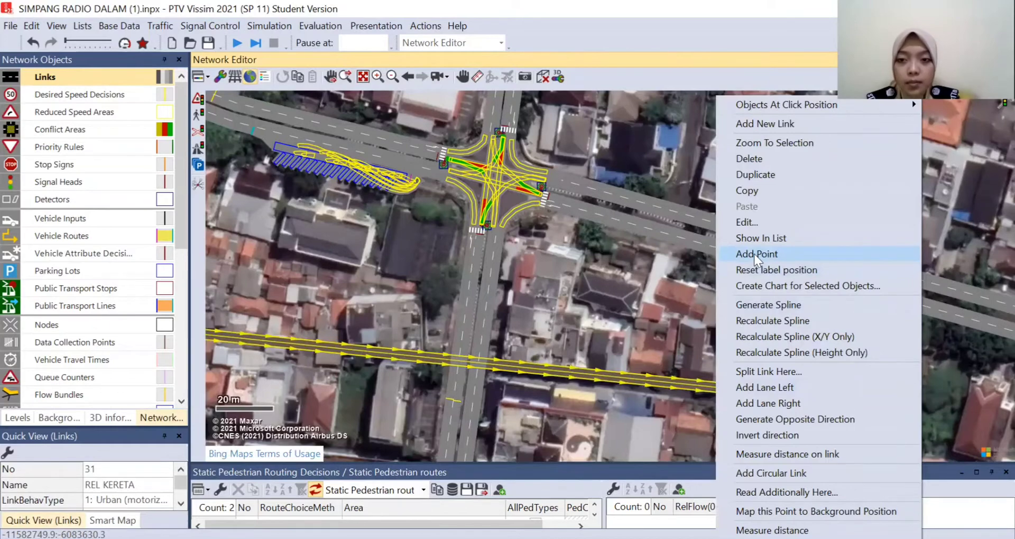
{"action": "left_click_drag", "start_coordinate": [608, 294], "coordinate": [923, 349]}
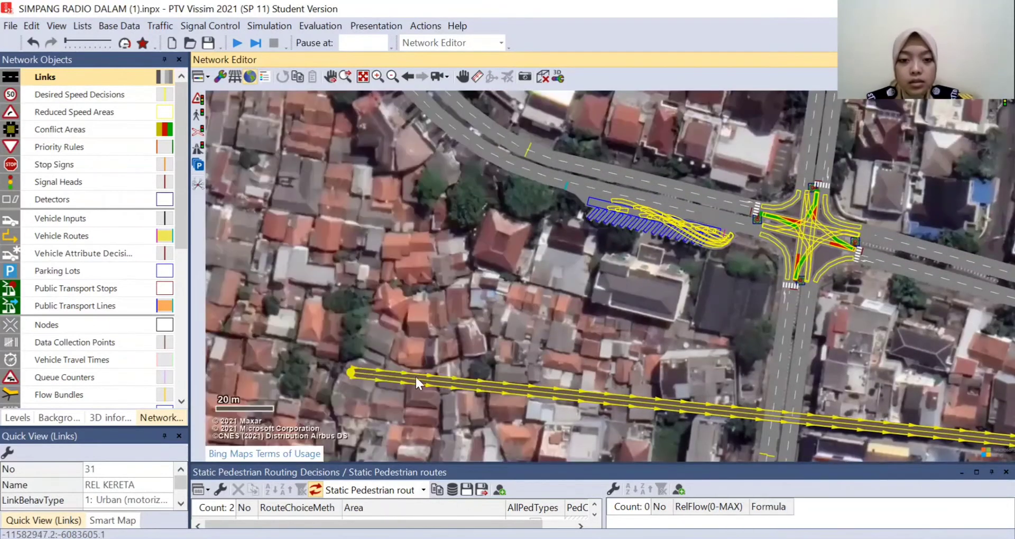
{"action": "right_click", "coordinate": [383, 373]}
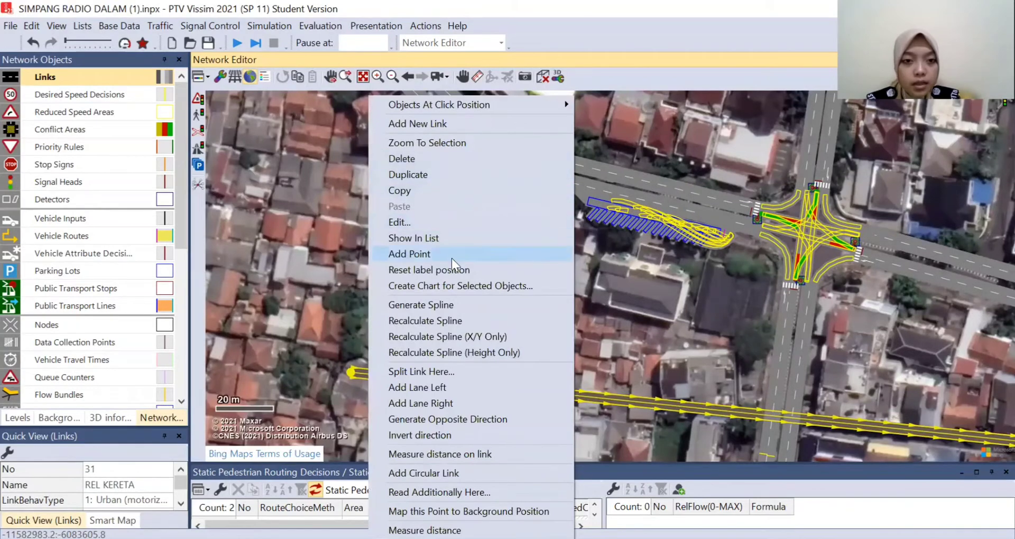
{"action": "scroll", "coordinate": [452, 258], "scroll_direction": "down", "scroll_amount": 4}
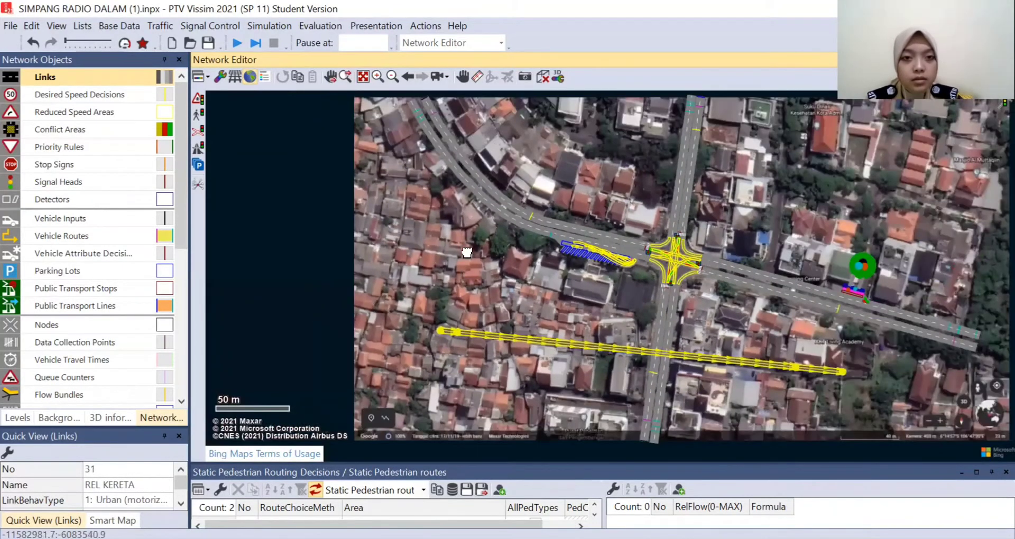
{"action": "left_click_drag", "start_coordinate": [467, 252], "coordinate": [480, 295]}
- Reshape the railway link: move its west end to the background image's northwest corner, its east end north across the eastern road, and the eastern bend outward
{"action": "left_click_drag", "start_coordinate": [455, 373], "coordinate": [381, 143]}
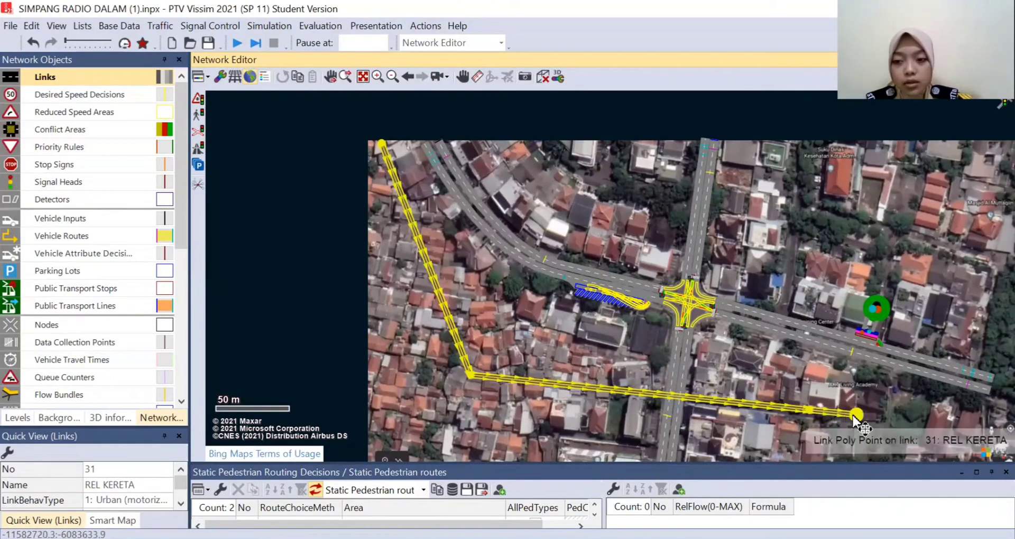
{"action": "left_click_drag", "start_coordinate": [855, 414], "coordinate": [981, 164]}
{"action": "left_click_drag", "start_coordinate": [810, 410], "coordinate": [900, 426]}
{"action": "left_click", "coordinate": [938, 423]}
- Generate a spline on the railway link, starting from its eastern bend point
{"action": "scroll", "coordinate": [897, 447], "scroll_direction": "up", "scroll_amount": 2}
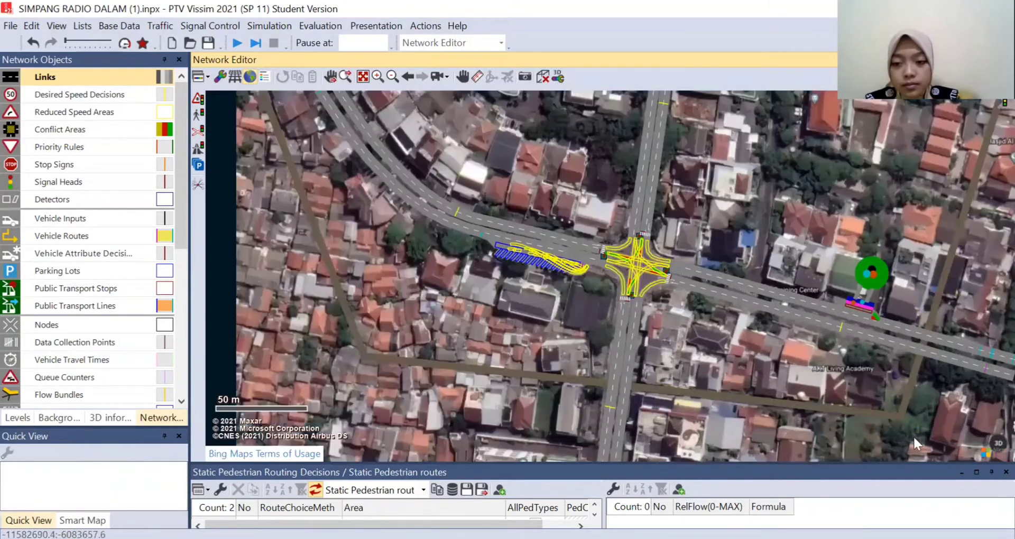
{"action": "scroll", "coordinate": [914, 441], "scroll_direction": "up", "scroll_amount": 3}
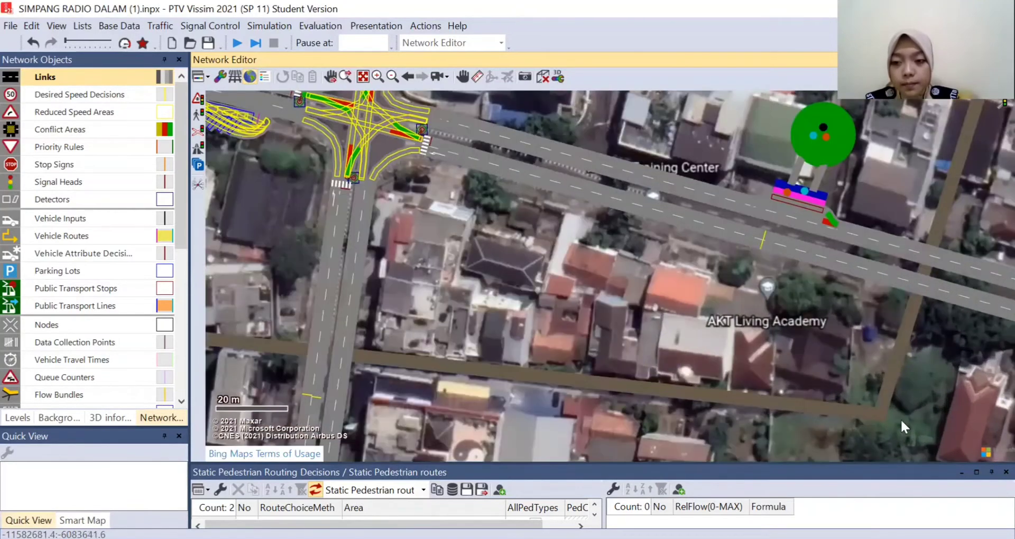
{"action": "left_click_drag", "start_coordinate": [923, 408], "coordinate": [786, 381]}
{"action": "left_click", "coordinate": [738, 385]}
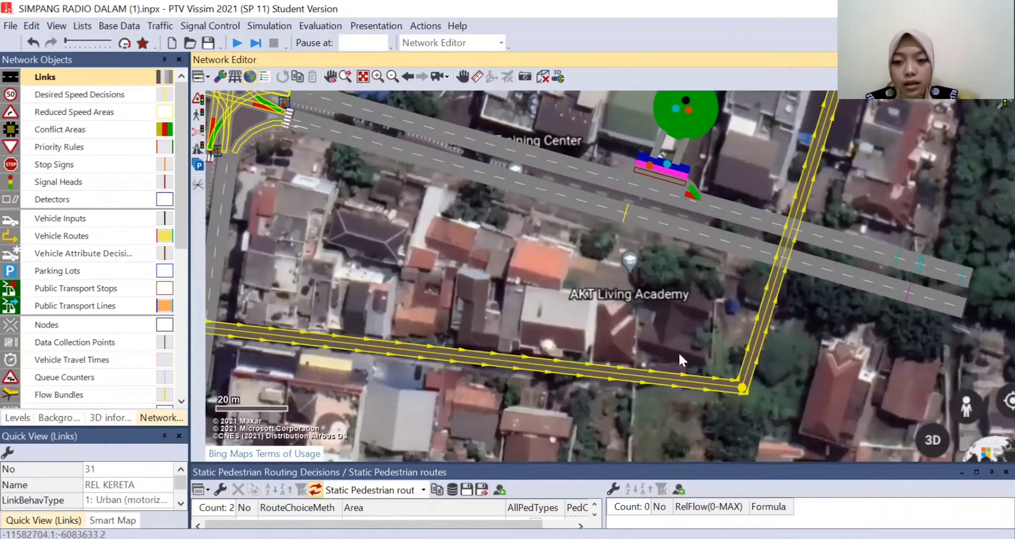
{"action": "right_click", "coordinate": [740, 390]}
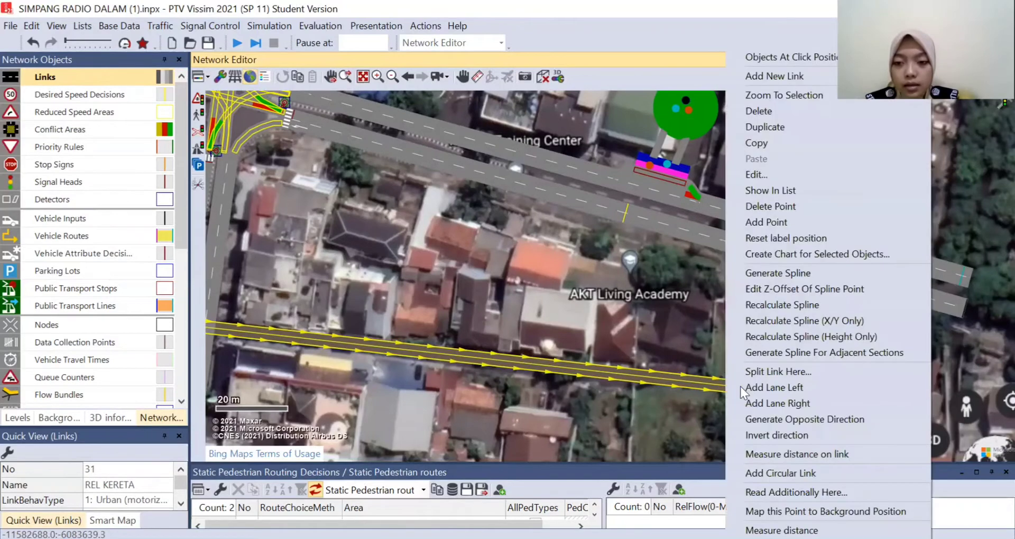
{"action": "left_click", "coordinate": [751, 279]}
{"action": "left_click", "coordinate": [246, 209]}
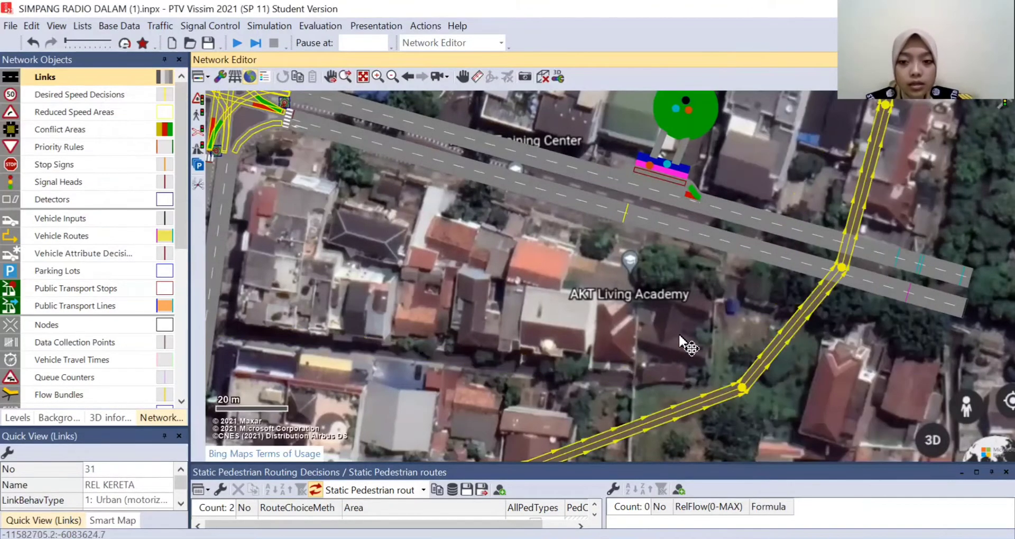
- Smooth the railway link again with a spline of 3 points per segment, keeping the current intermediate points
{"action": "scroll", "coordinate": [682, 348], "scroll_direction": "down", "scroll_amount": 2}
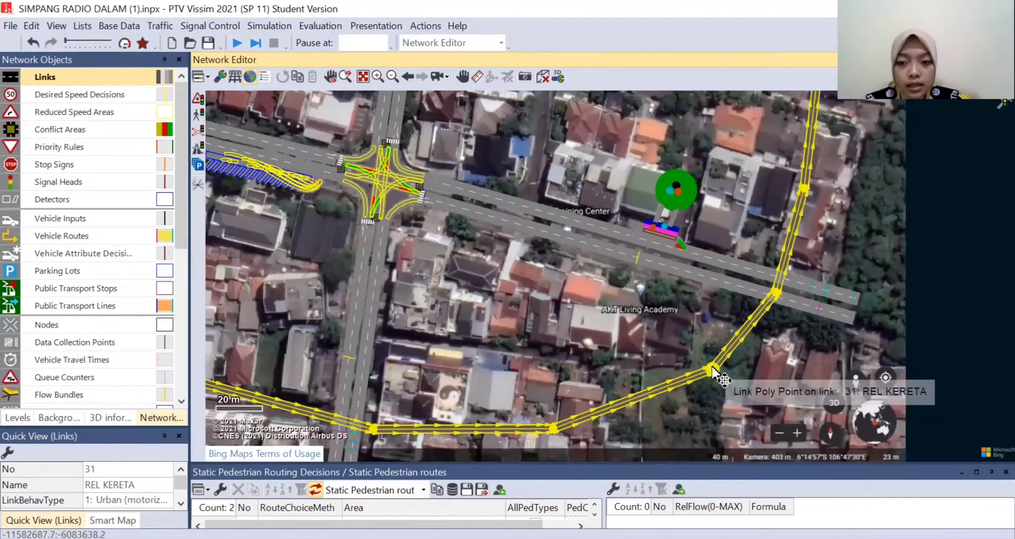
{"action": "right_click", "coordinate": [713, 368]}
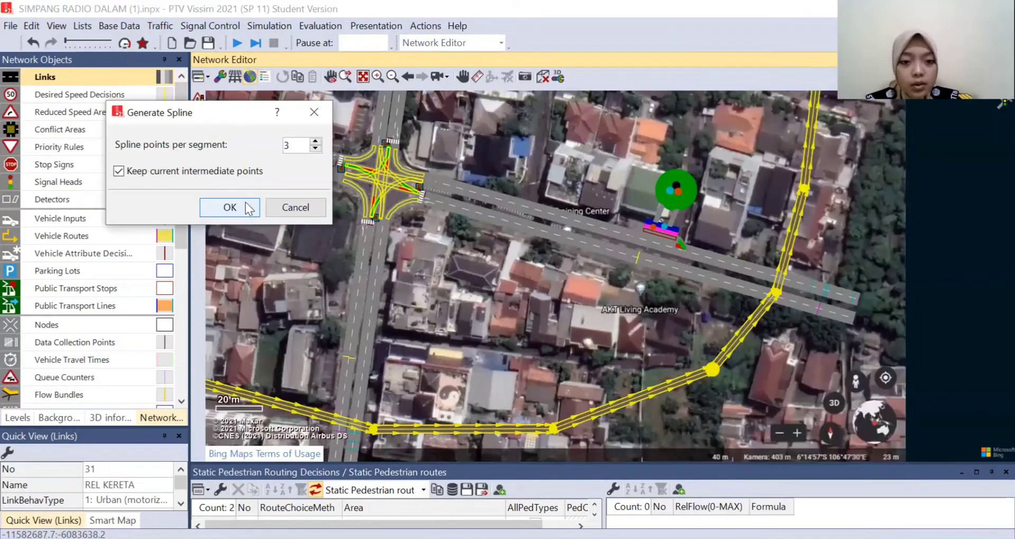
{"action": "left_click", "coordinate": [245, 203]}
{"action": "left_click", "coordinate": [599, 340]}
{"action": "scroll", "coordinate": [598, 338], "scroll_direction": "down", "scroll_amount": 3}
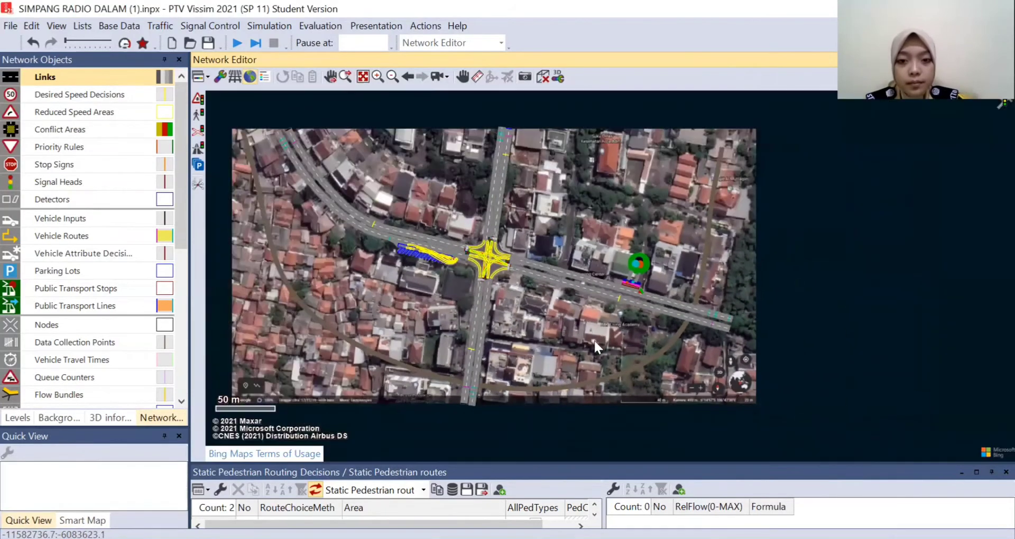
- Move the whole curved railway link slightly to the northwest
{"action": "left_click", "coordinate": [524, 385]}
{"action": "left_click_drag", "start_coordinate": [522, 381], "coordinate": [516, 369]}
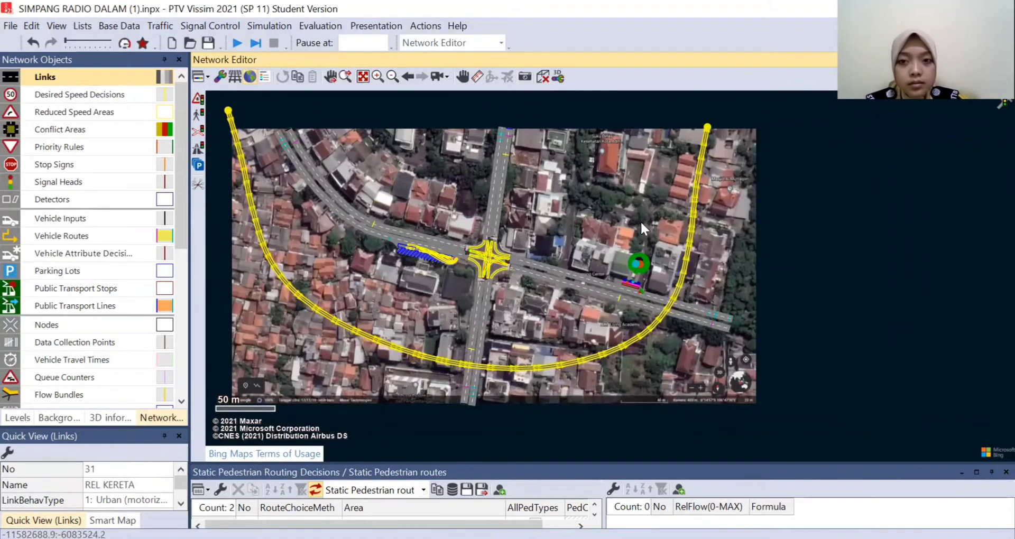
{"action": "left_click", "coordinate": [647, 224]}
- Try to shift a point of the railway curve just south of the eastern road, and undo the move
{"action": "scroll", "coordinate": [728, 278], "scroll_direction": "up", "scroll_amount": 2}
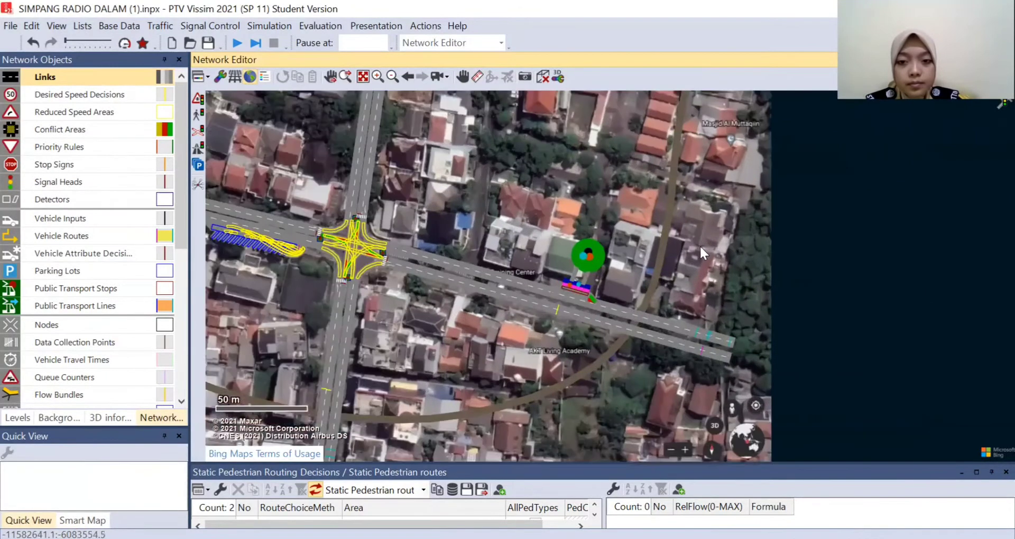
{"action": "left_click", "coordinate": [592, 367]}
{"action": "left_click_drag", "start_coordinate": [593, 368], "coordinate": [596, 376]}
{"action": "left_click", "coordinate": [35, 43]}
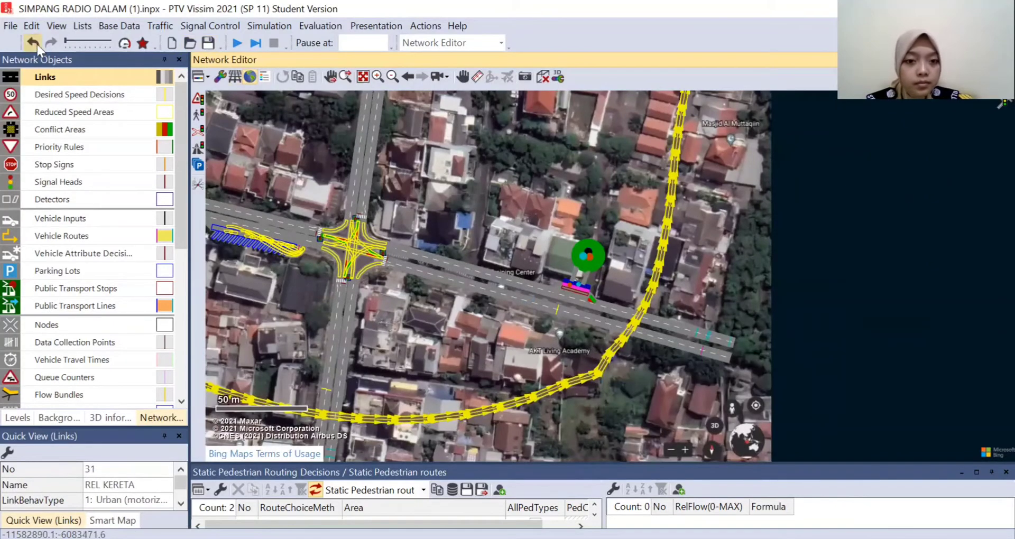
{"action": "scroll", "coordinate": [626, 191], "scroll_direction": "down", "scroll_amount": 1}
{"action": "scroll", "coordinate": [628, 208], "scroll_direction": "down", "scroll_amount": 1}
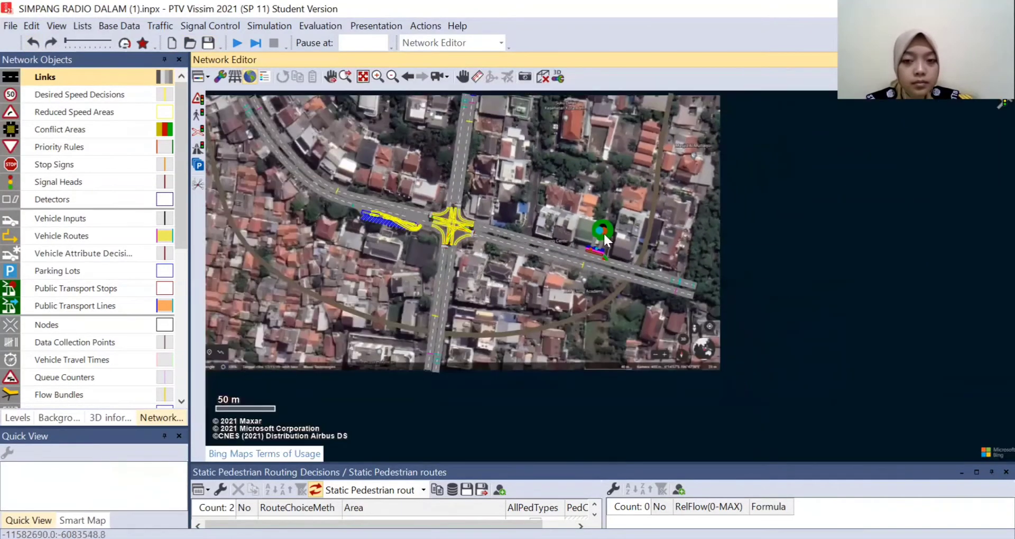
{"action": "left_click", "coordinate": [652, 206]}
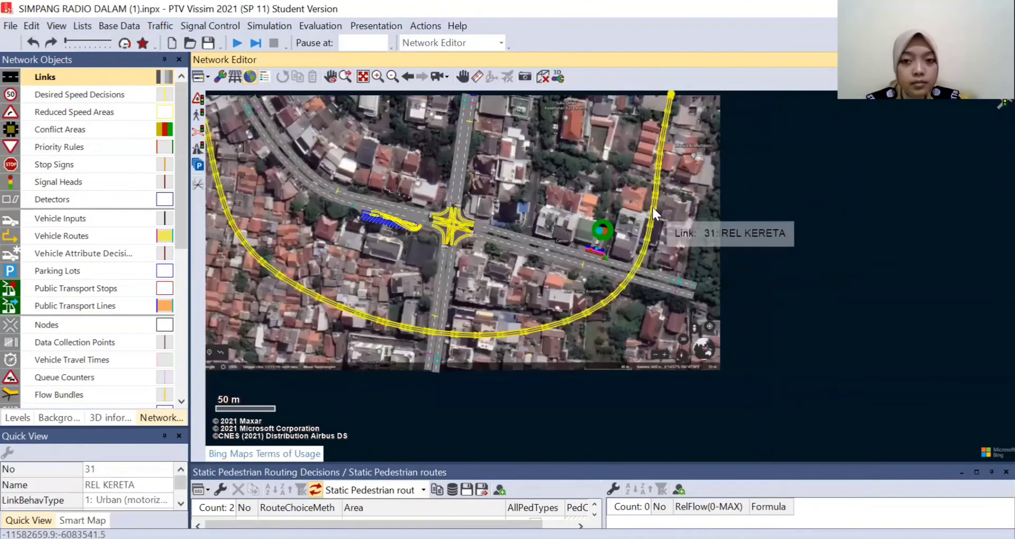
{"action": "left_click", "coordinate": [693, 209]}
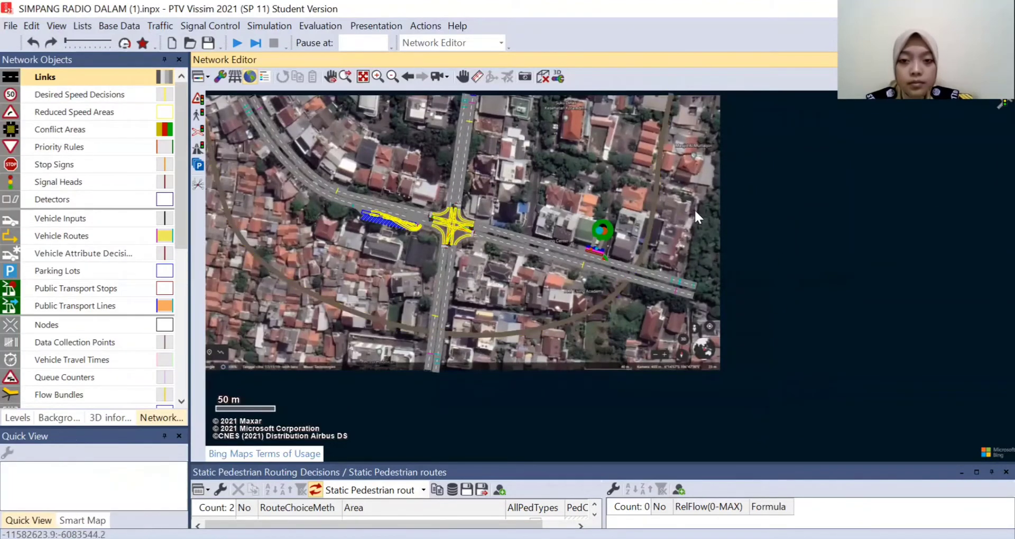
- Place a public transport stop about 21 m long on the railway link, north of the eastern road
{"action": "scroll", "coordinate": [694, 209], "scroll_direction": "up", "scroll_amount": 1}
{"action": "scroll", "coordinate": [682, 219], "scroll_direction": "up", "scroll_amount": 1}
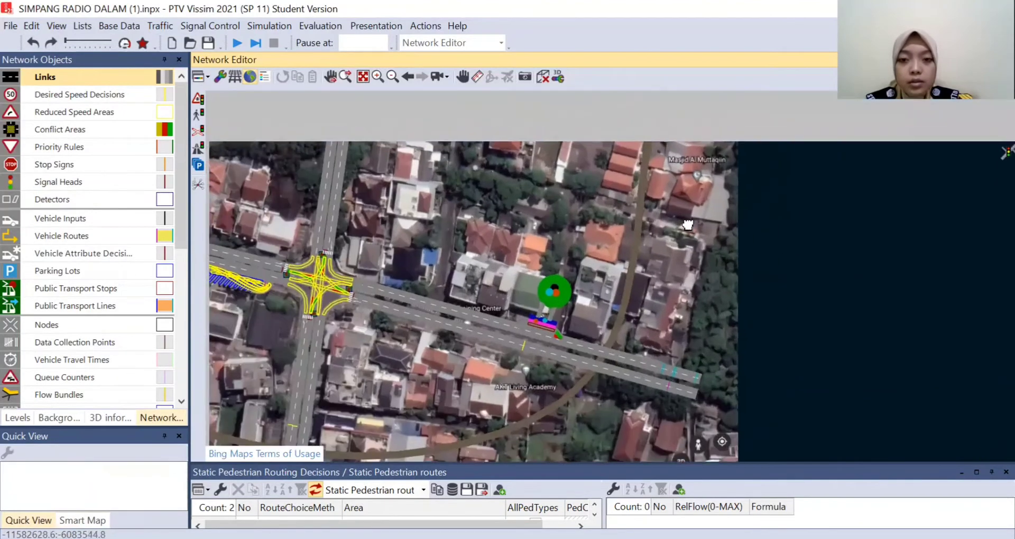
{"action": "left_click_drag", "start_coordinate": [681, 242], "coordinate": [685, 280]}
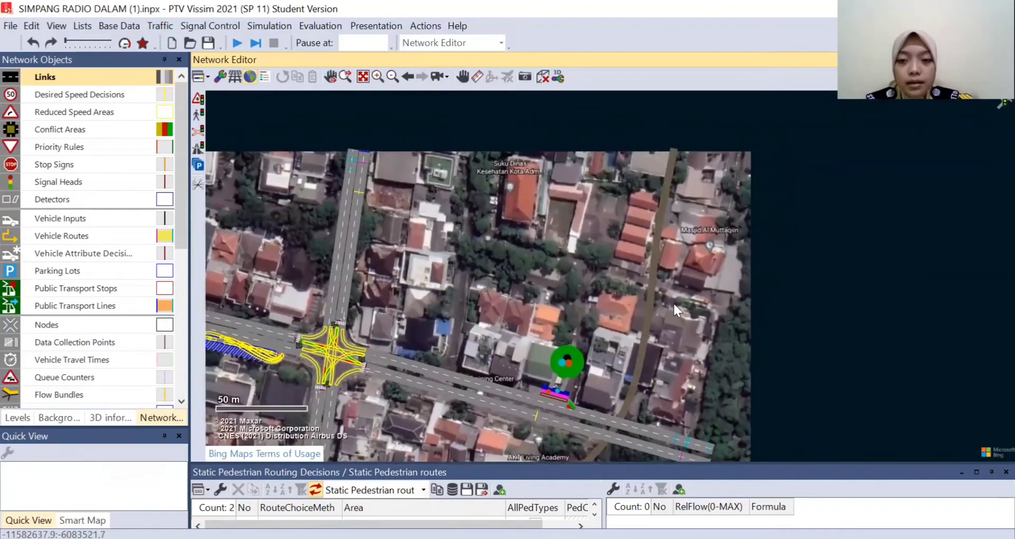
{"action": "scroll", "coordinate": [671, 304], "scroll_direction": "up", "scroll_amount": 2}
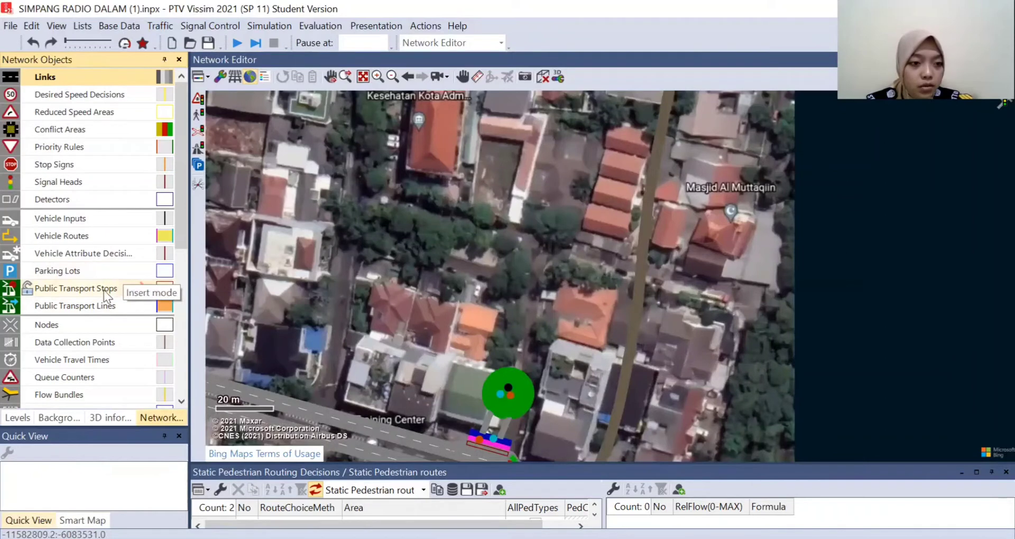
{"action": "left_click", "coordinate": [103, 291]}
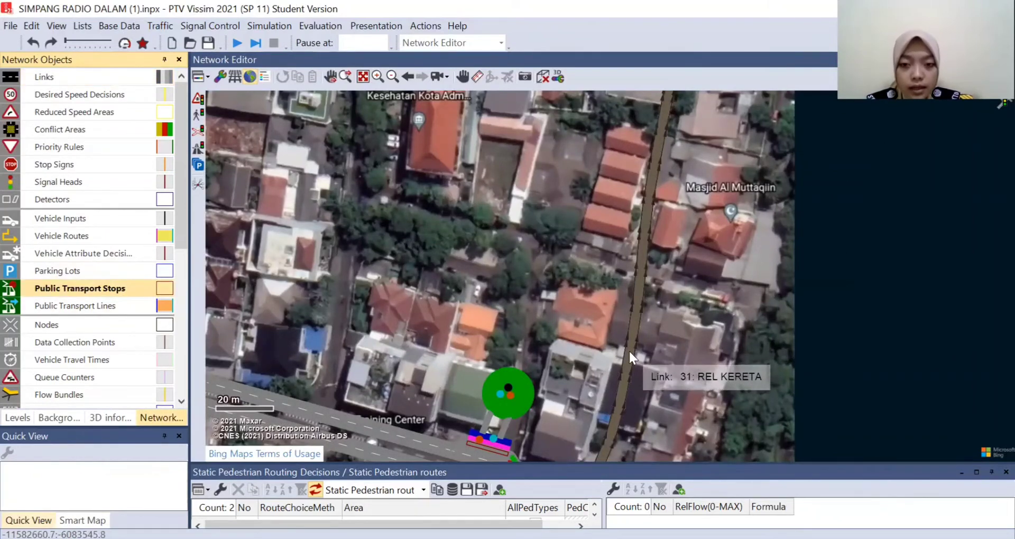
{"action": "left_click_drag", "start_coordinate": [629, 350], "coordinate": [636, 290]}
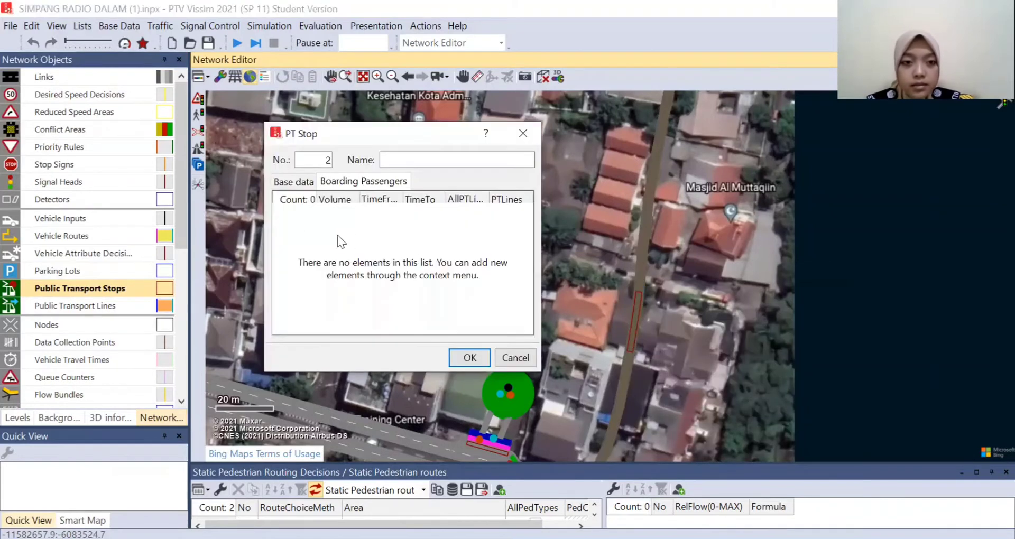
- Set the new railway stop's length to 20 m and name it KERETA, without adding boarding passengers
{"action": "left_click", "coordinate": [295, 181]}
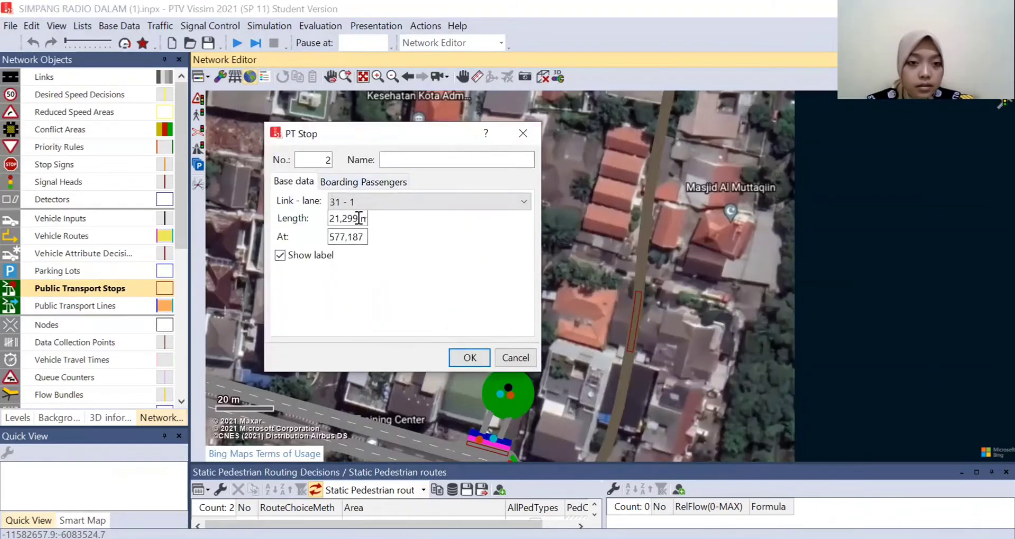
{"action": "left_click_drag", "start_coordinate": [365, 219], "coordinate": [285, 220]}
{"action": "type", "text": "20"}
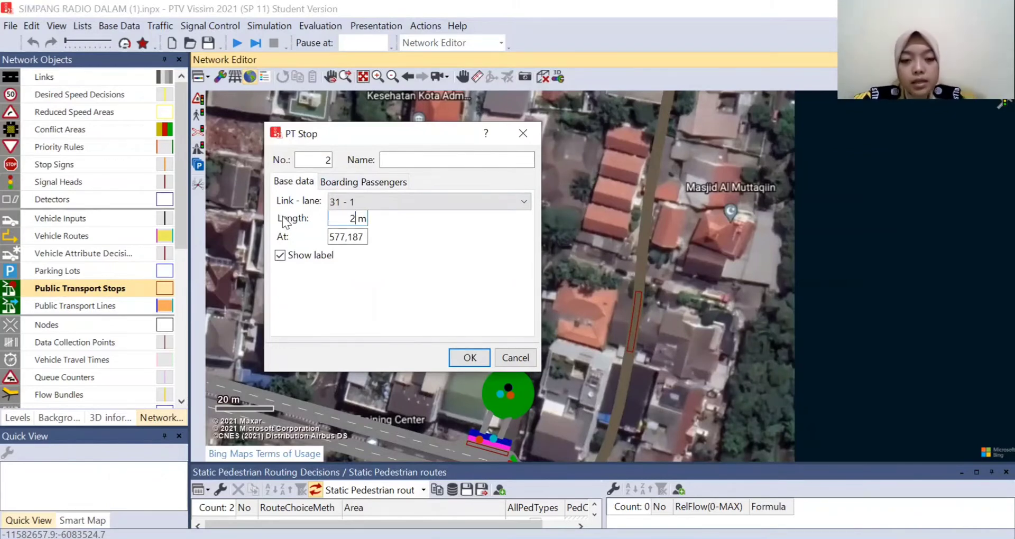
{"action": "left_click", "coordinate": [409, 160]}
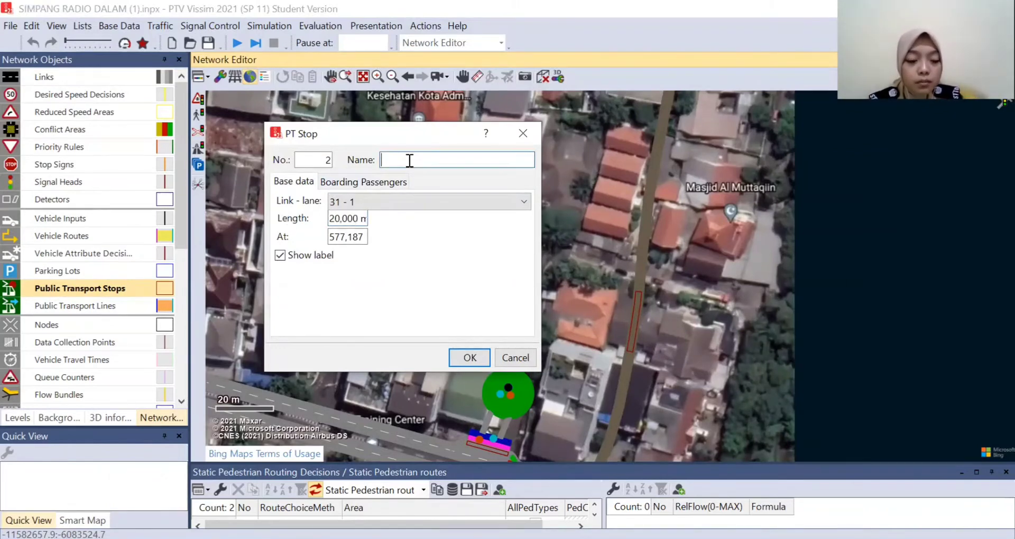
{"action": "type", "text": "KERETA"}
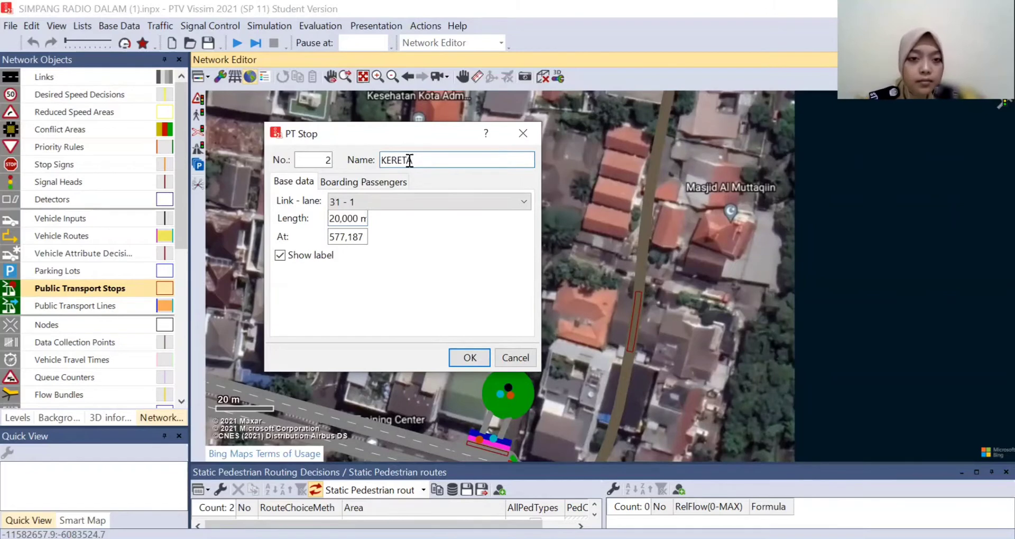
{"action": "left_click", "coordinate": [394, 188]}
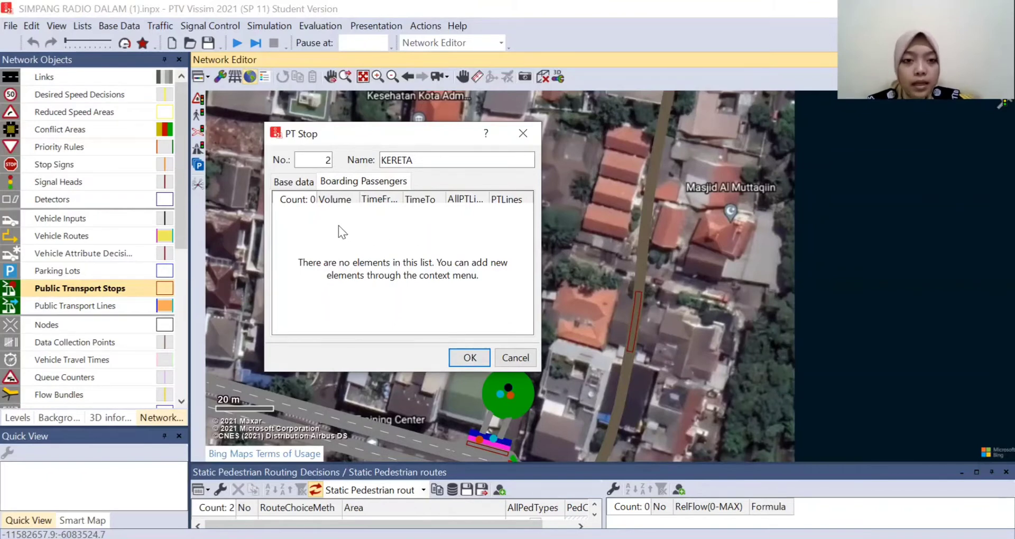
{"action": "right_click", "coordinate": [356, 222]}
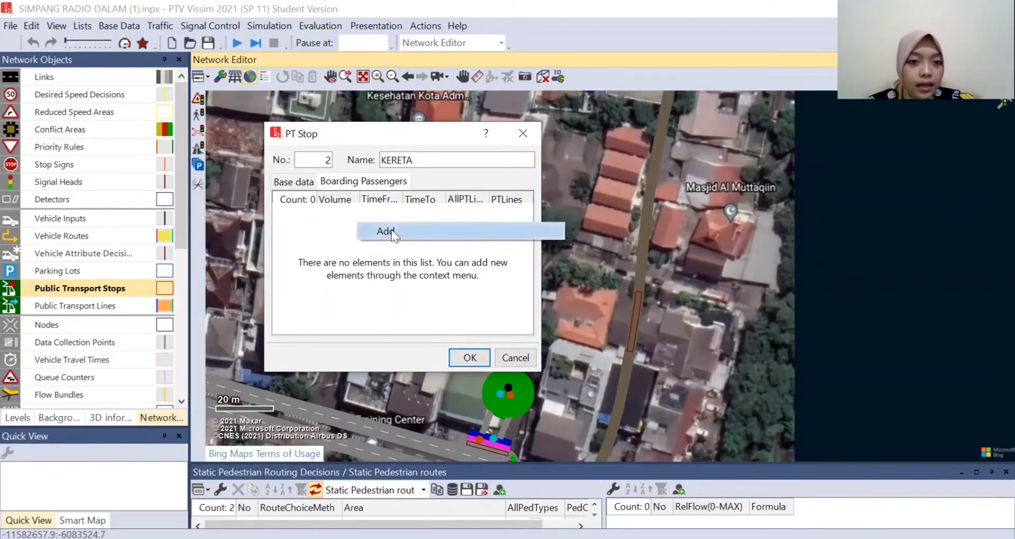
{"action": "left_click", "coordinate": [435, 316]}
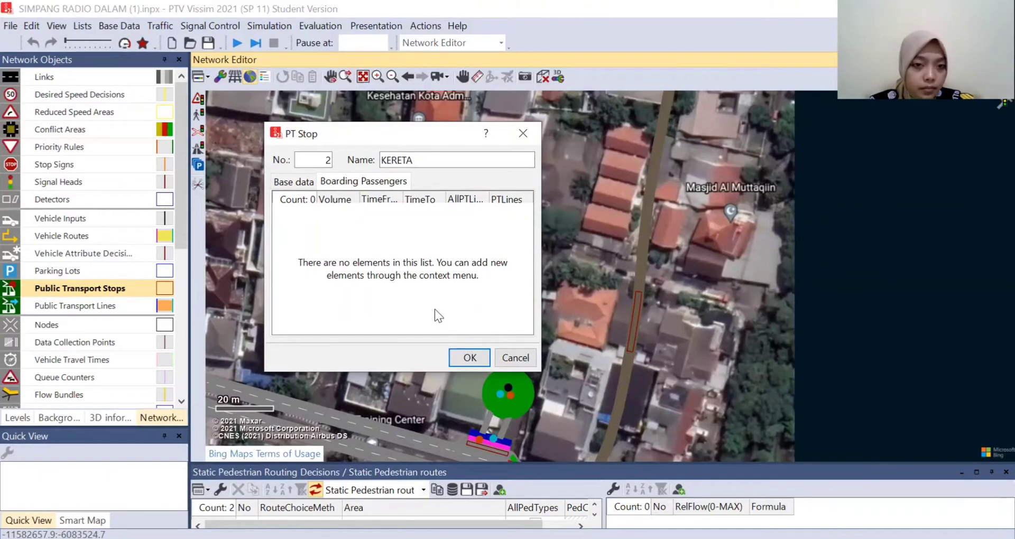
{"action": "left_click", "coordinate": [468, 358]}
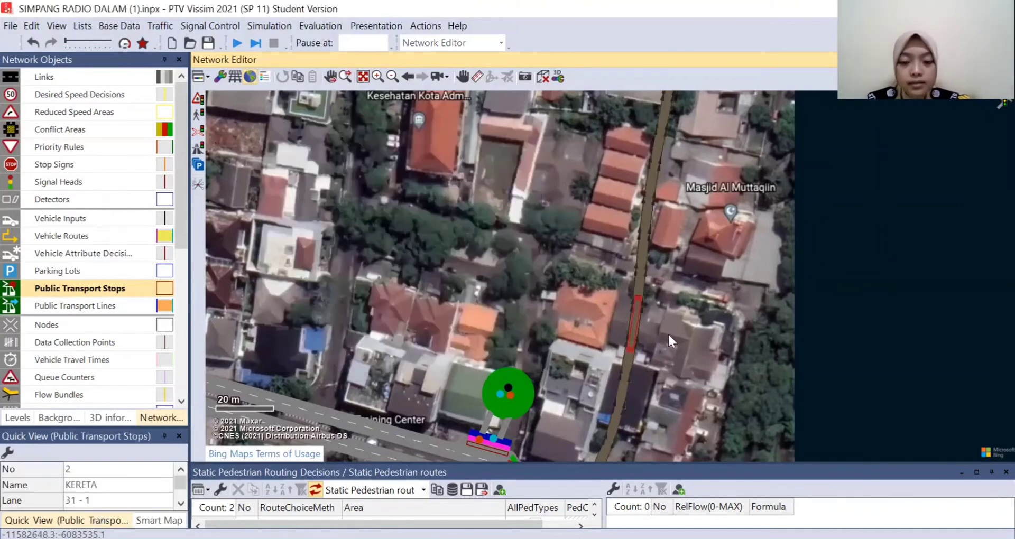
- Convert the KERETA stop on the railway link into a lay-by stop
{"action": "scroll", "coordinate": [664, 342], "scroll_direction": "up", "scroll_amount": 1}
{"action": "scroll", "coordinate": [664, 343], "scroll_direction": "up", "scroll_amount": 2}
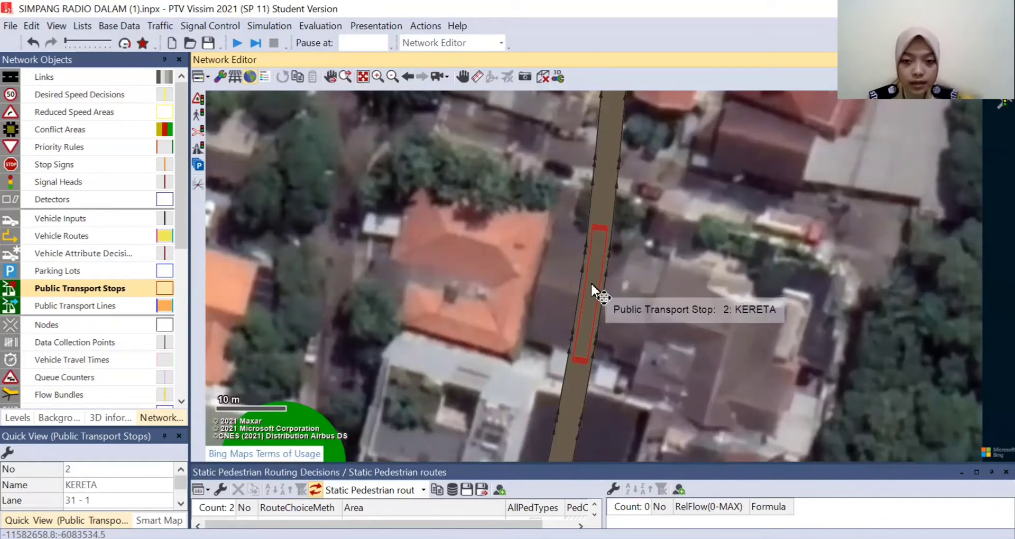
{"action": "right_click", "coordinate": [593, 285]}
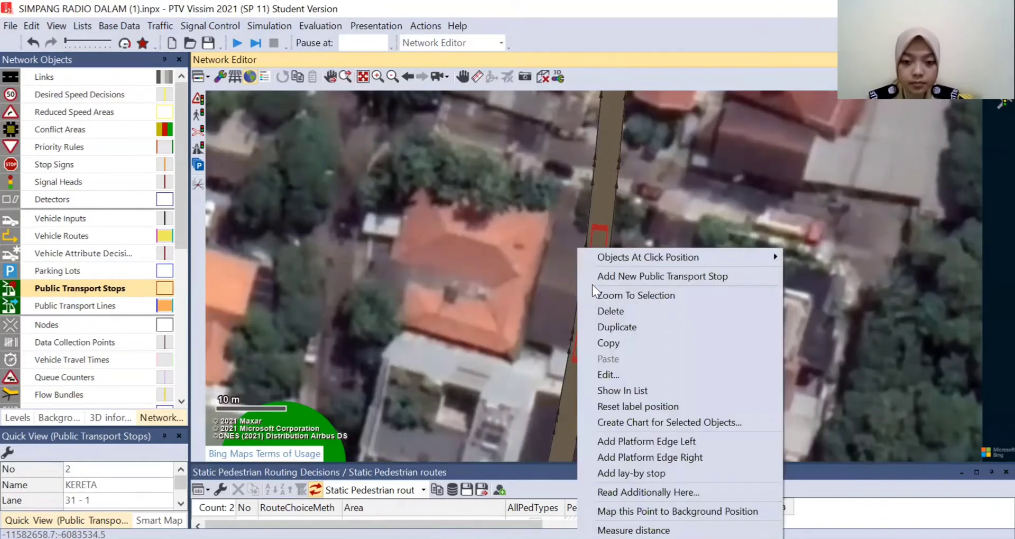
{"action": "left_click", "coordinate": [616, 473]}
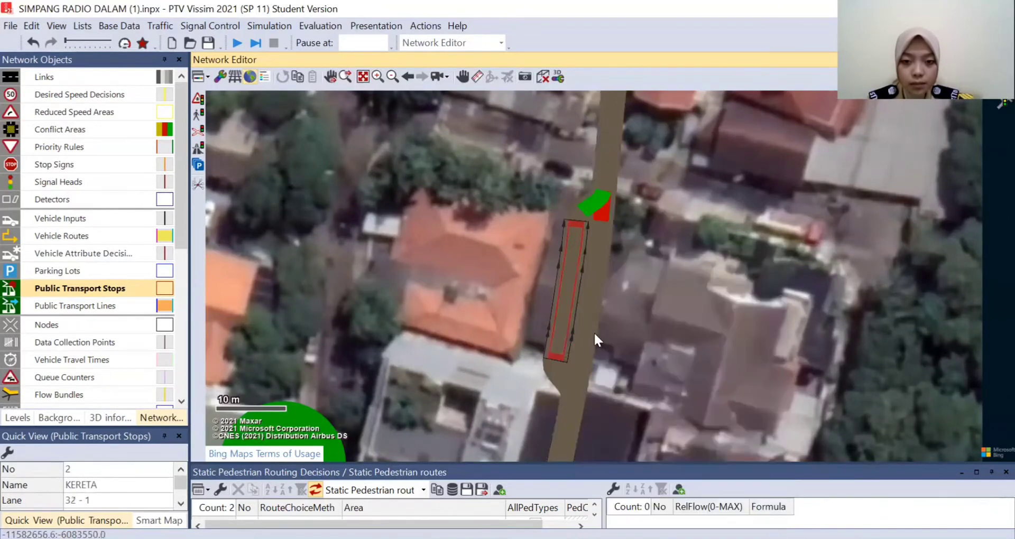
{"action": "left_click", "coordinate": [597, 275]}
{"action": "left_click", "coordinate": [573, 286]}
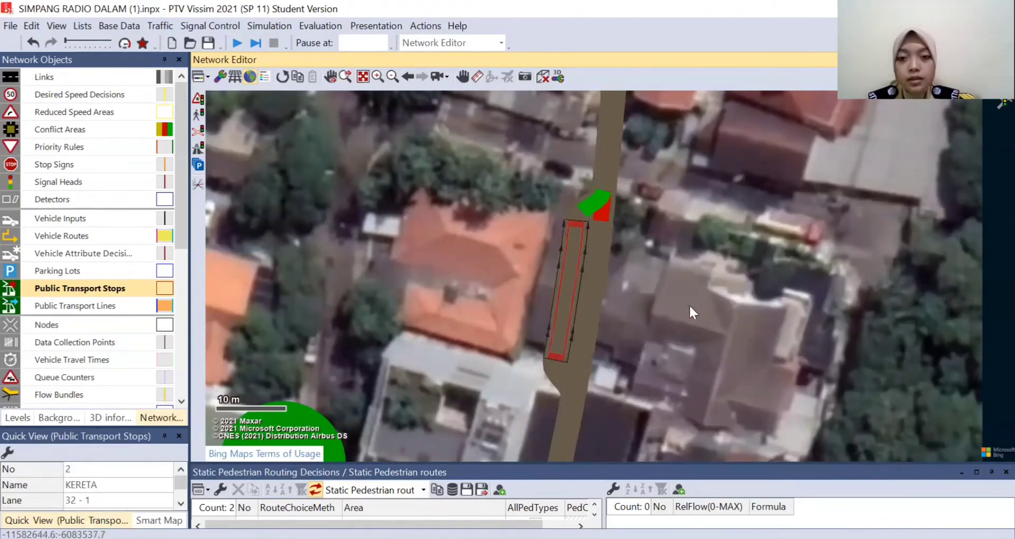
{"action": "left_click", "coordinate": [643, 300]}
- Create a public transport line along the whole railway link, from its northwest end to its northeast end
{"action": "scroll", "coordinate": [515, 266], "scroll_direction": "down", "scroll_amount": 1}
{"action": "scroll", "coordinate": [581, 300], "scroll_direction": "down", "scroll_amount": 2}
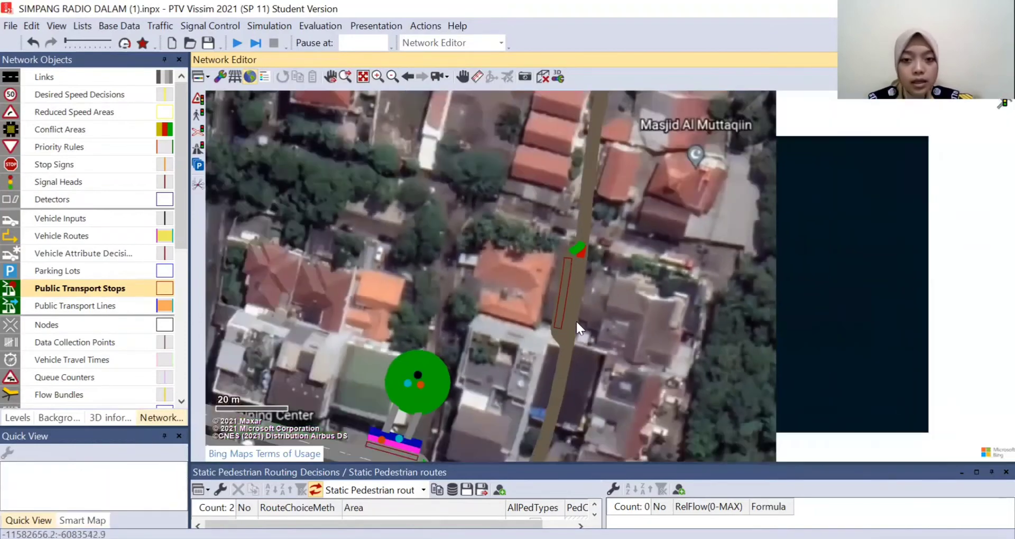
{"action": "scroll", "coordinate": [503, 364], "scroll_direction": "down", "scroll_amount": 4}
{"action": "left_click_drag", "start_coordinate": [248, 229], "coordinate": [422, 259]}
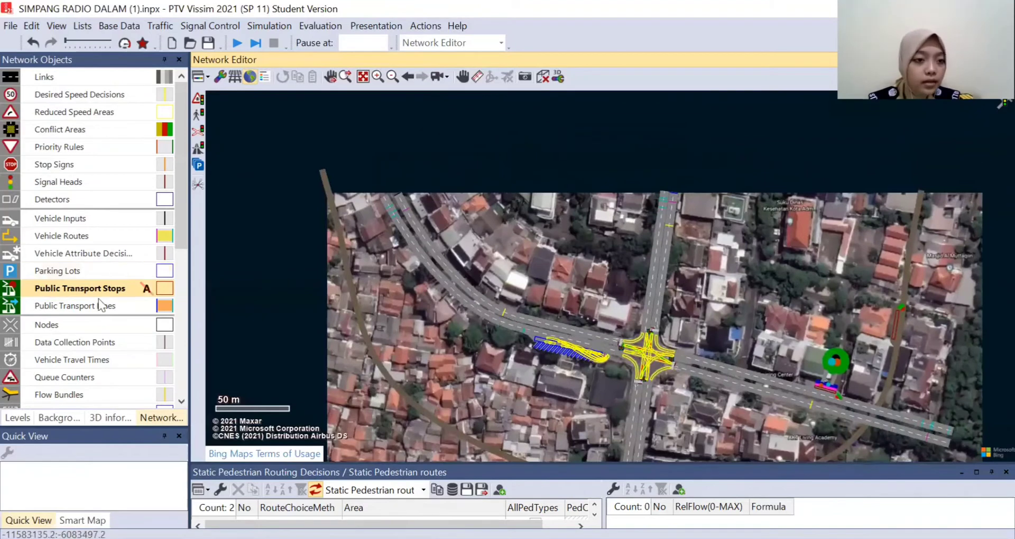
{"action": "left_click", "coordinate": [89, 308]}
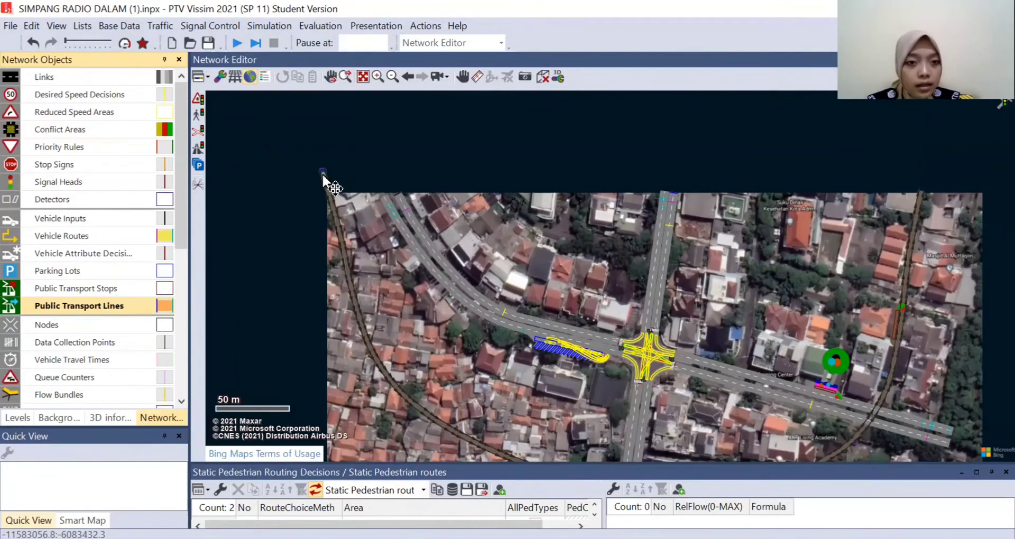
{"action": "left_click", "coordinate": [322, 173]}
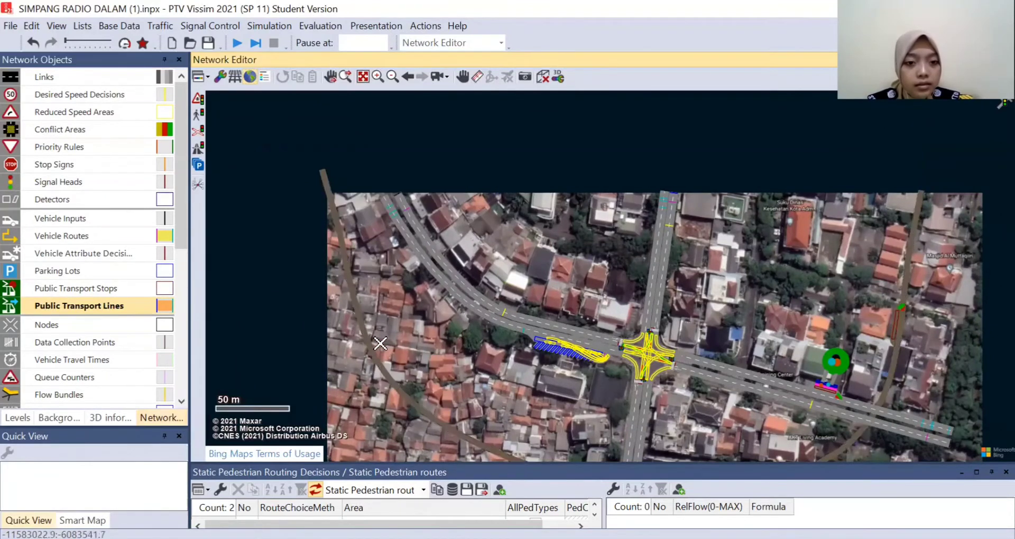
{"action": "left_click", "coordinate": [922, 198]}
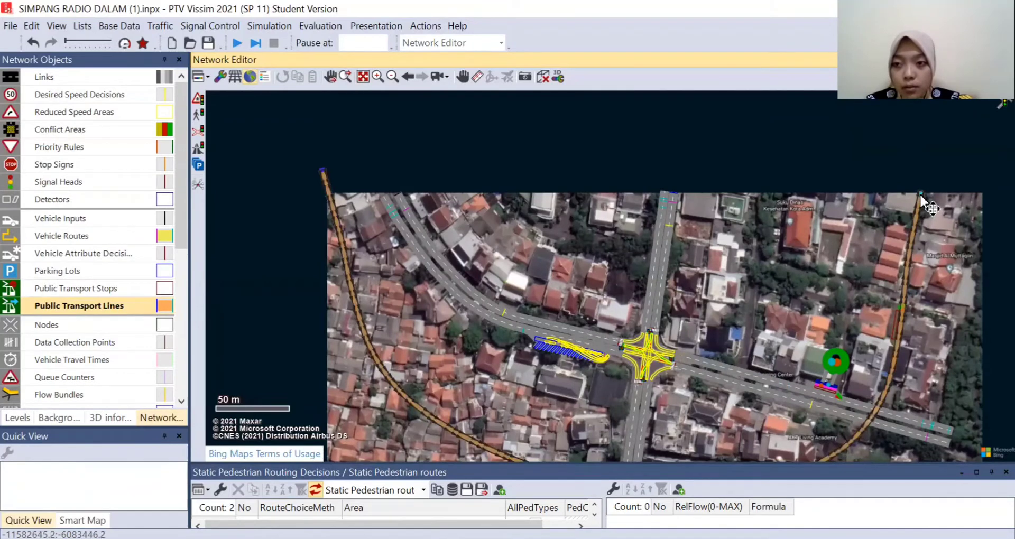
{"action": "left_click", "coordinate": [922, 197]}
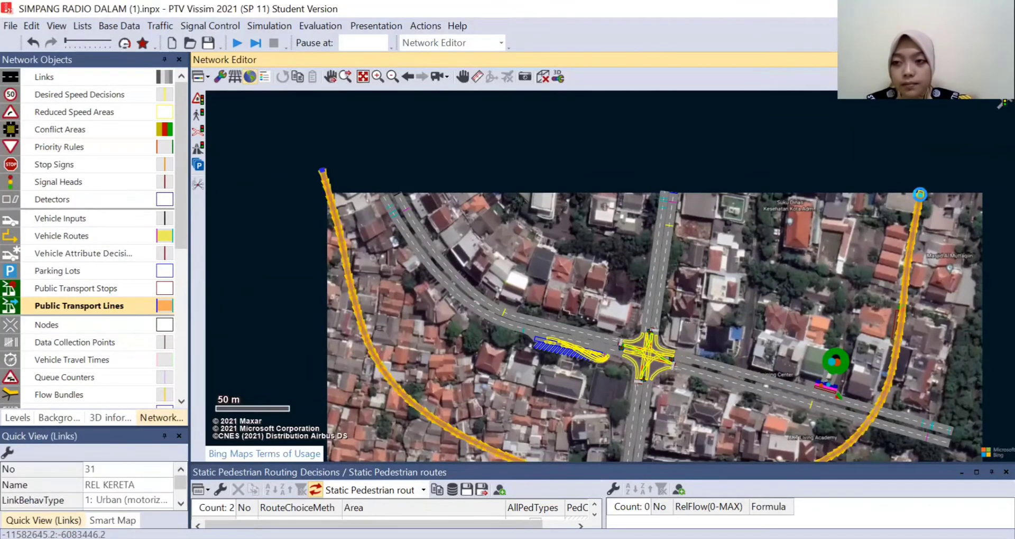
- Name the line KERETA and set its vehicle type to 400: Tram and desired speed distribution to 50 km/h
{"action": "left_click", "coordinate": [185, 96]}
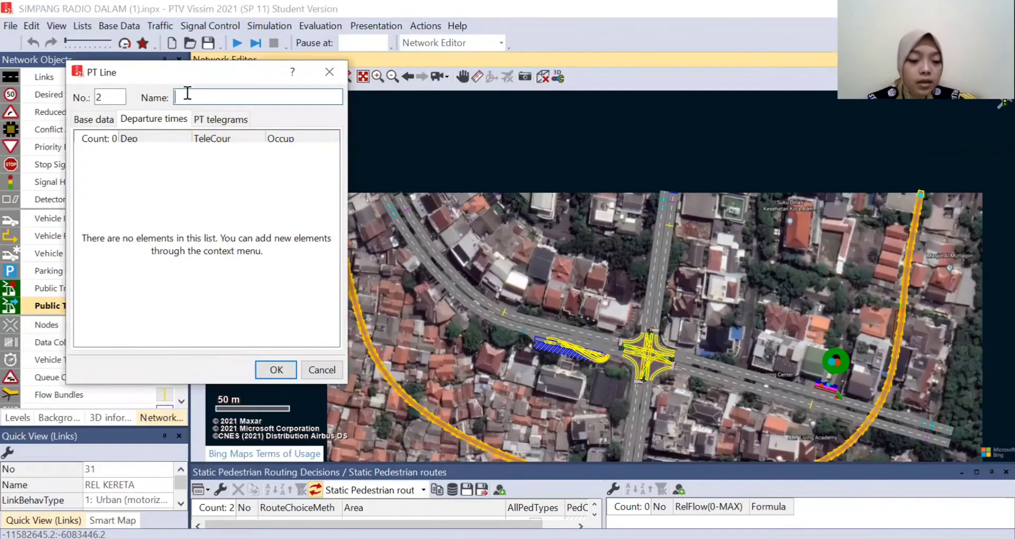
{"action": "type", "text": "KERETA"}
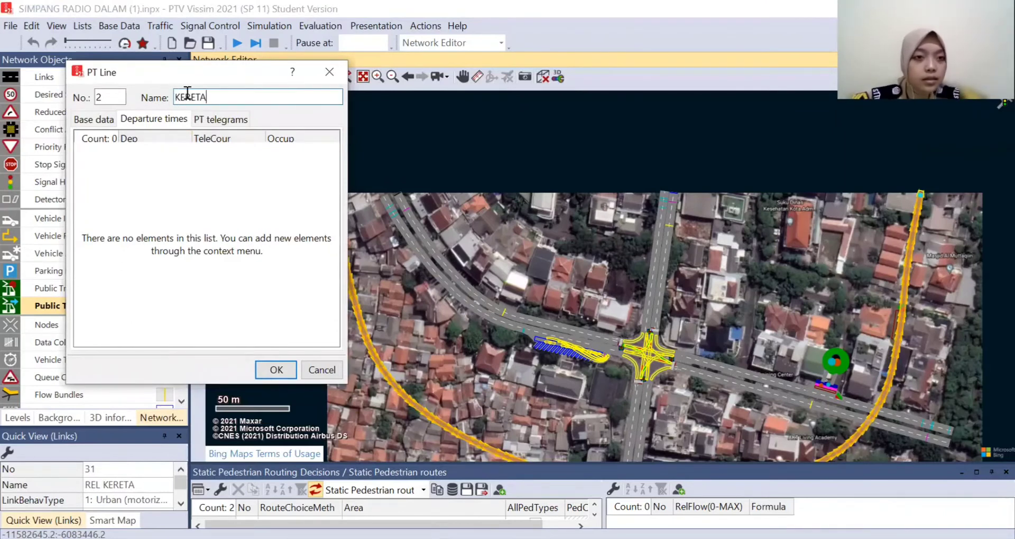
{"action": "left_click", "coordinate": [108, 122]}
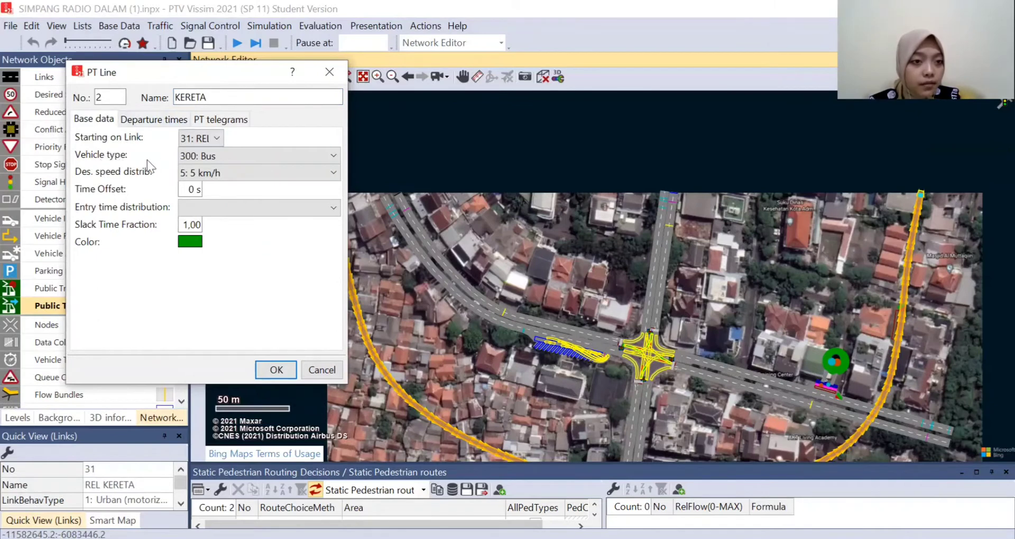
{"action": "left_click", "coordinate": [197, 155]}
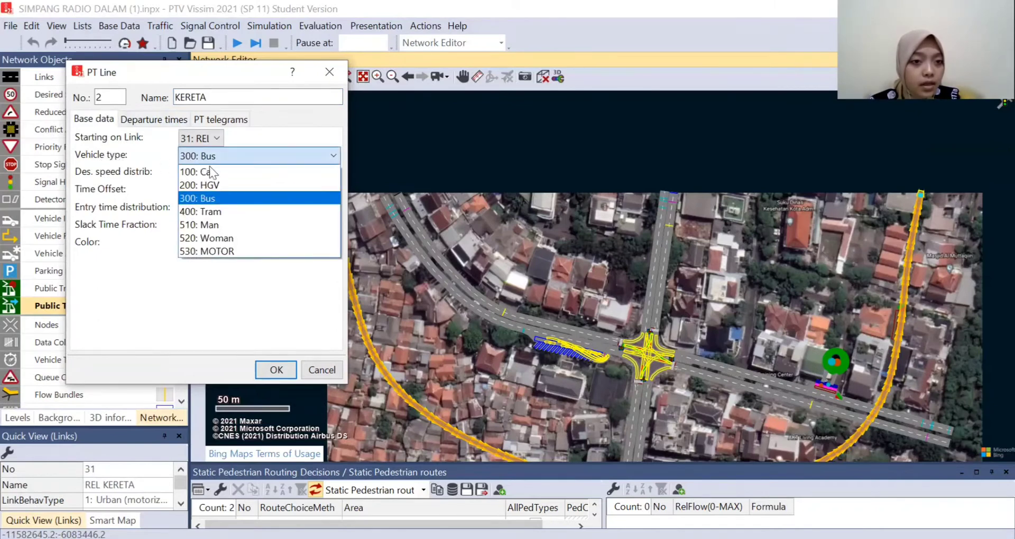
{"action": "left_click", "coordinate": [222, 211]}
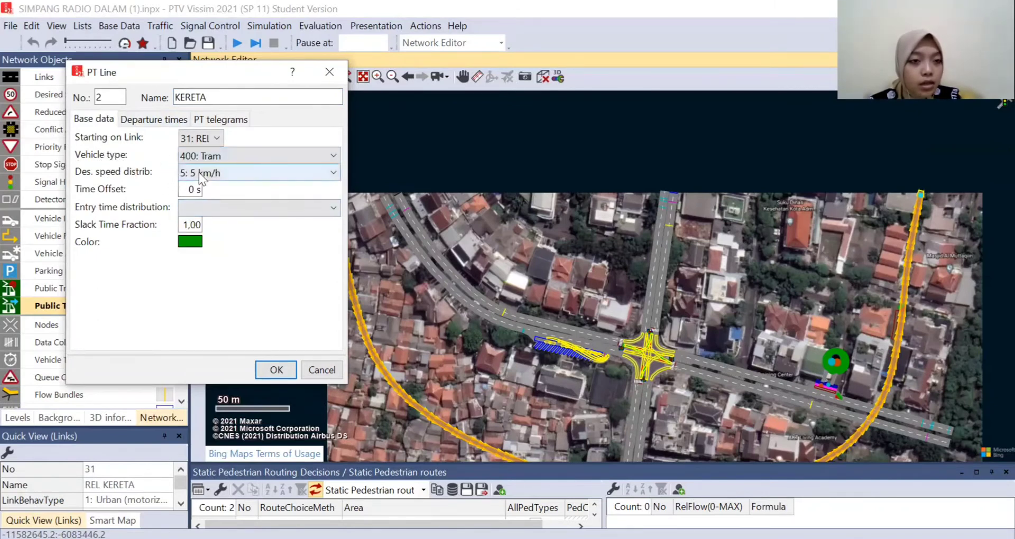
{"action": "left_click", "coordinate": [198, 172]}
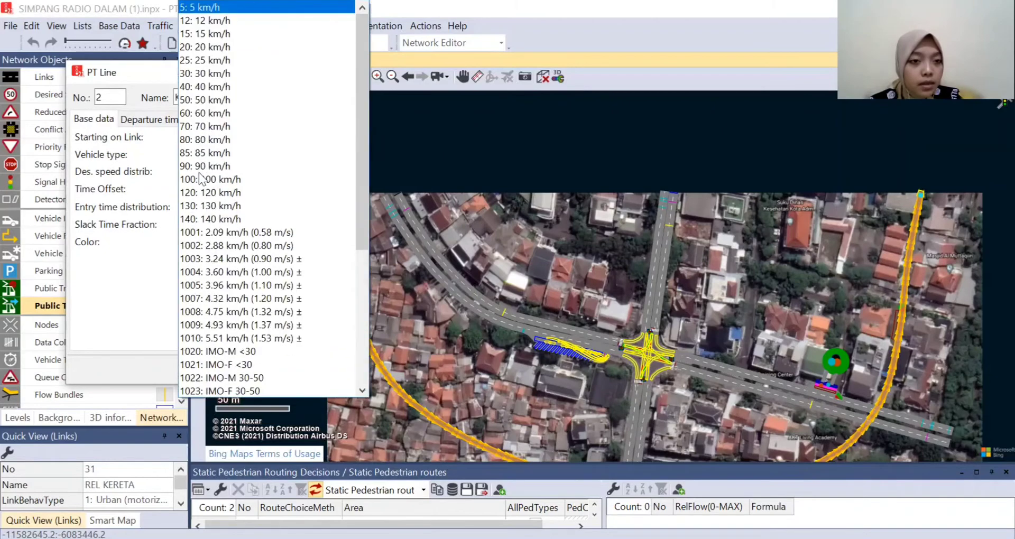
{"action": "left_click", "coordinate": [213, 98]}
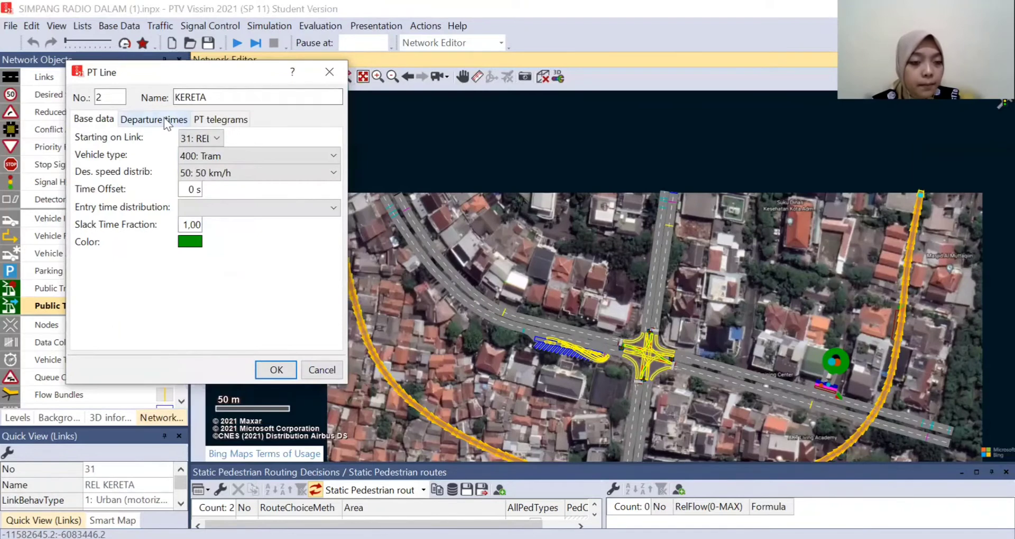
- Generate the KERETA line's start times from 0 to 200 s at a 90 s rate with an occupancy of 100
{"action": "left_click", "coordinate": [163, 118]}
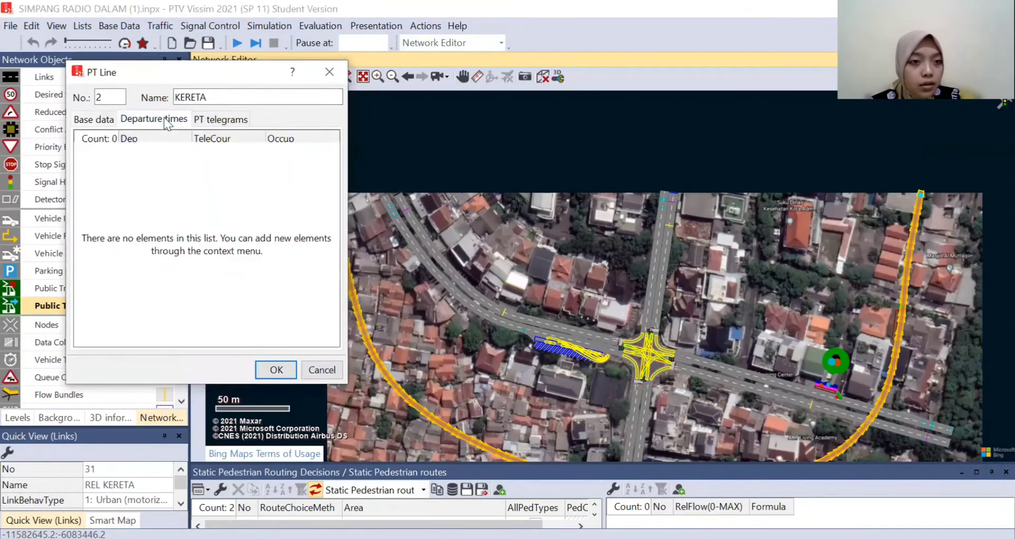
{"action": "right_click", "coordinate": [149, 190]}
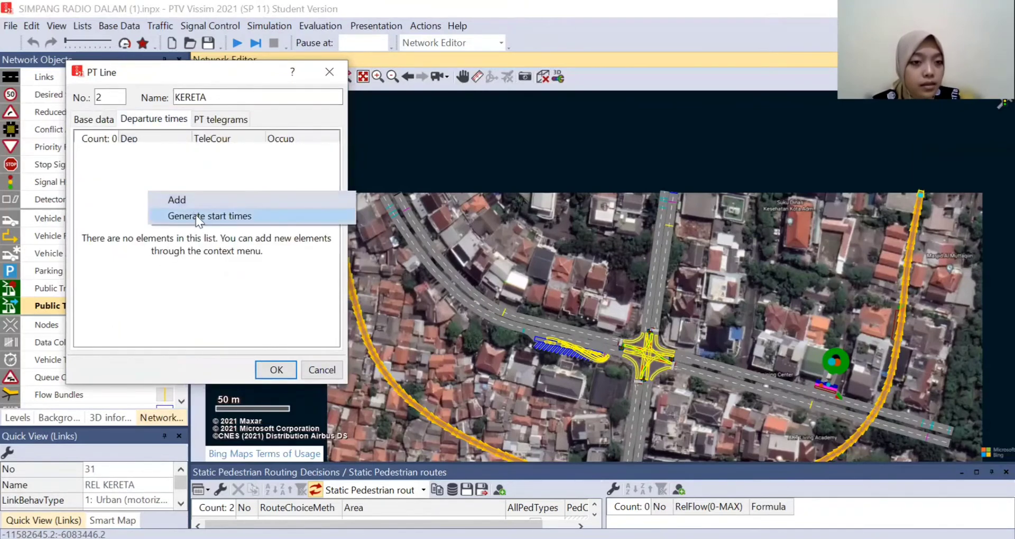
{"action": "left_click", "coordinate": [196, 214]}
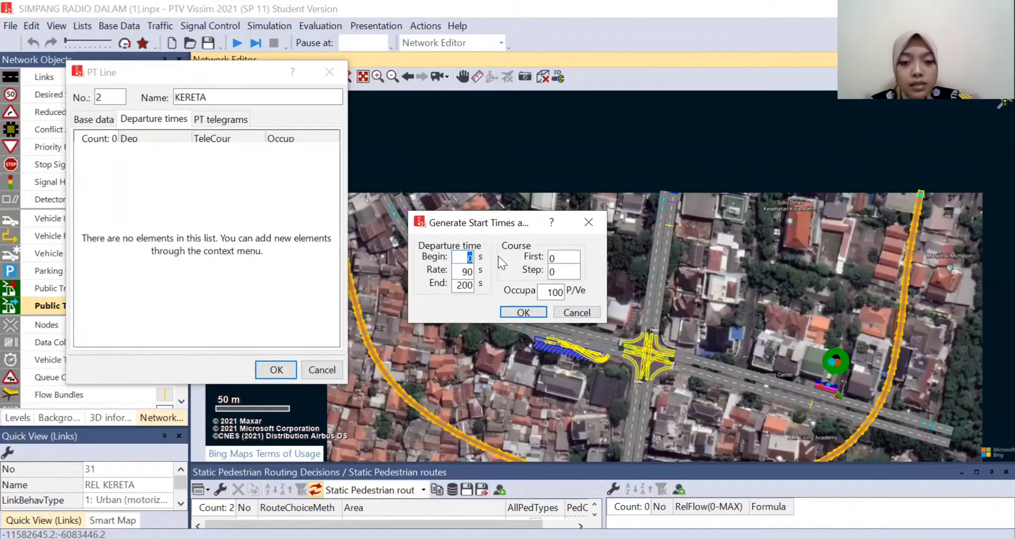
{"action": "left_click", "coordinate": [463, 258]}
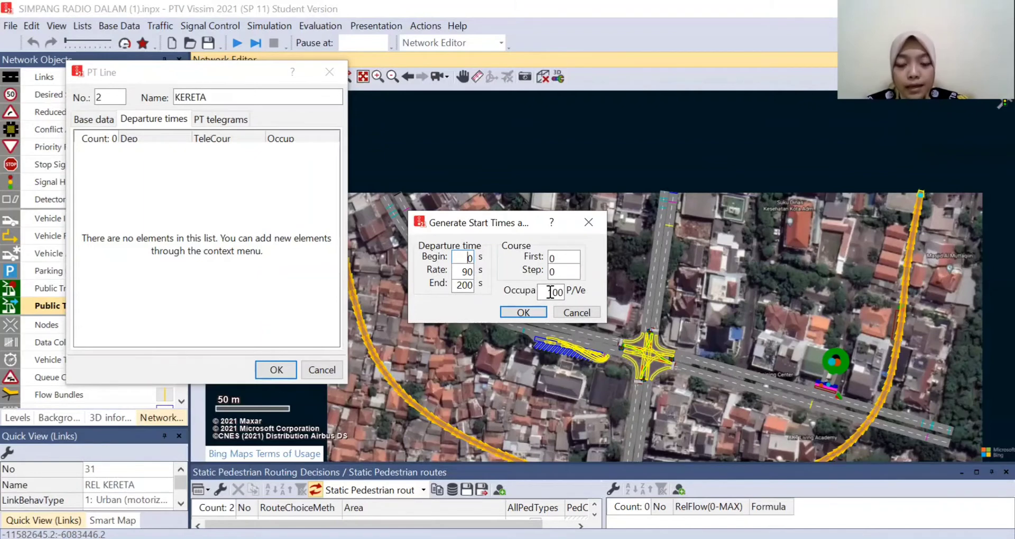
{"action": "left_click", "coordinate": [523, 312]}
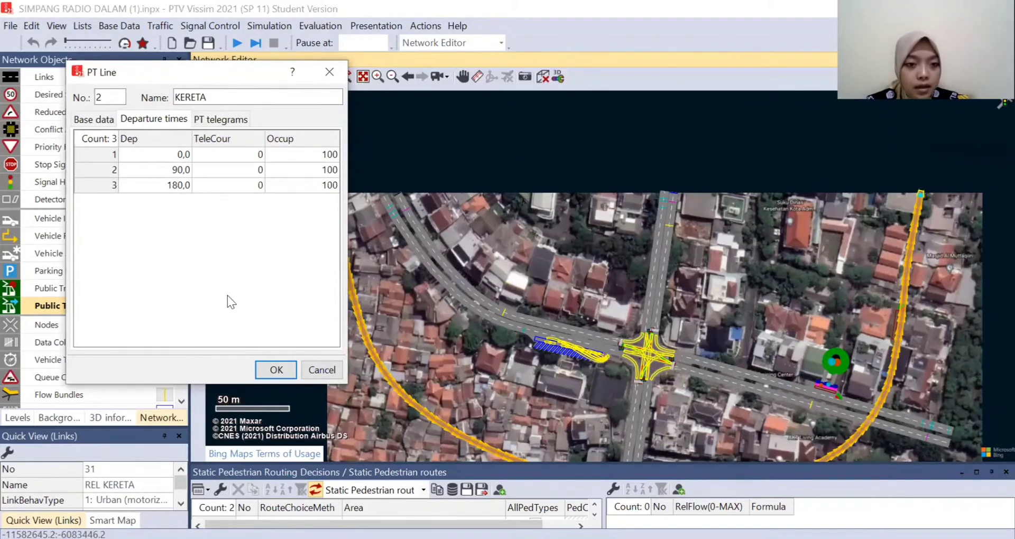
{"action": "left_click", "coordinate": [281, 370]}
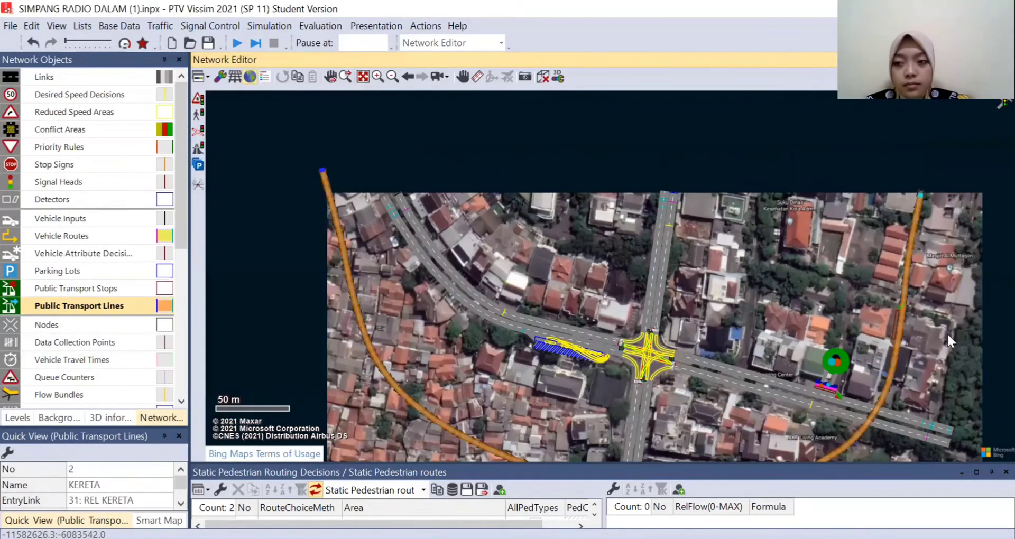
- Reroute the KERETA line off the main railway link and through the lay-by stop
{"action": "scroll", "coordinate": [949, 334], "scroll_direction": "up", "scroll_amount": 5}
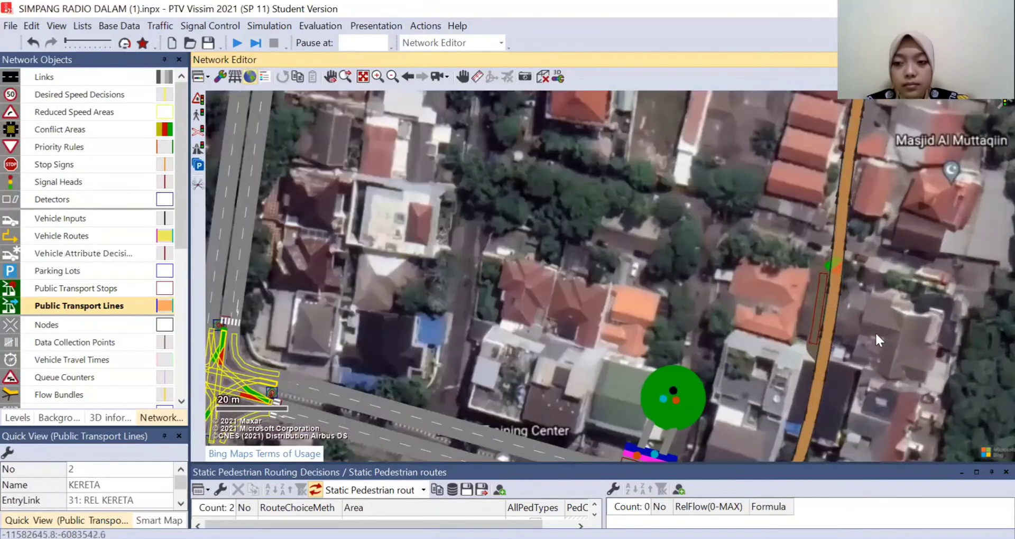
{"action": "scroll", "coordinate": [884, 317], "scroll_direction": "up", "scroll_amount": 2}
{"action": "scroll", "coordinate": [894, 318], "scroll_direction": "up", "scroll_amount": 2}
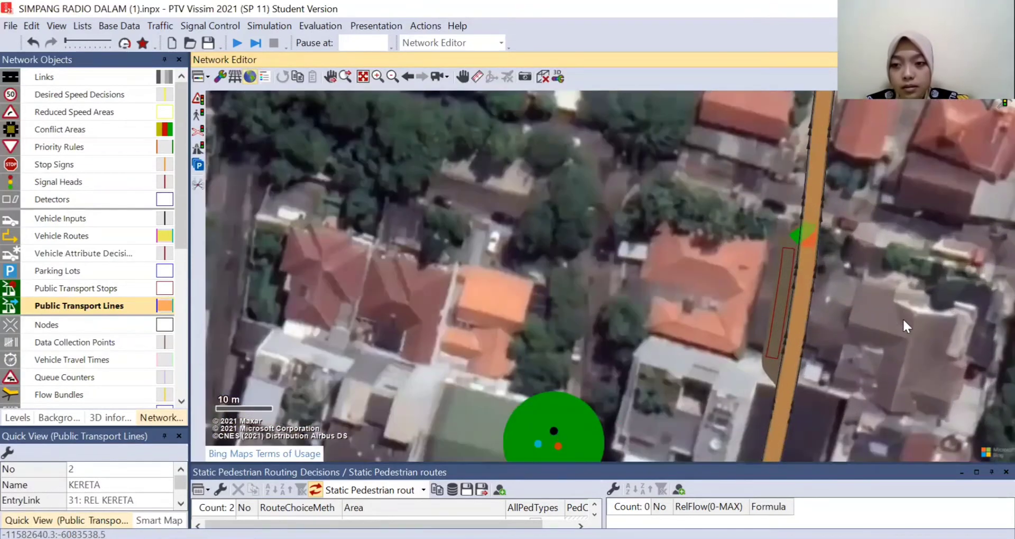
{"action": "left_click_drag", "start_coordinate": [904, 321], "coordinate": [827, 325]}
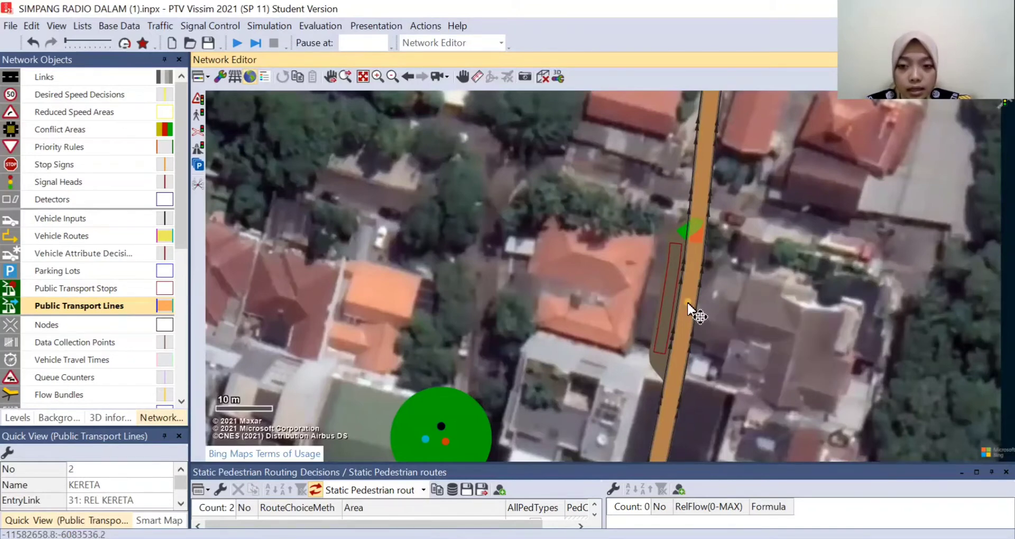
{"action": "left_click_drag", "start_coordinate": [688, 304], "coordinate": [669, 298]}
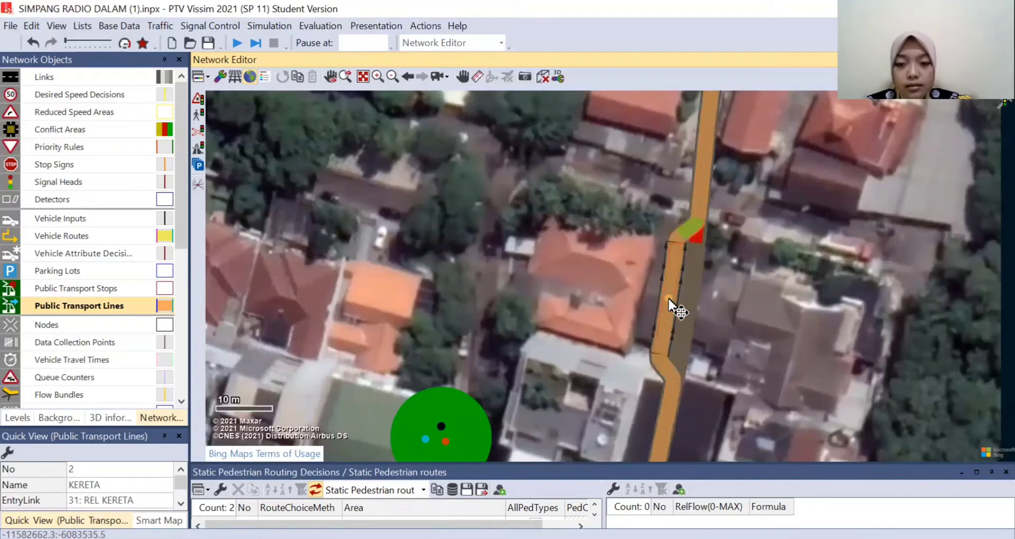
- Activate the lay-by train stop for the KERETA line and set its calculated dwell time's alighting percentage to 40%
{"action": "left_click", "coordinate": [755, 307]}
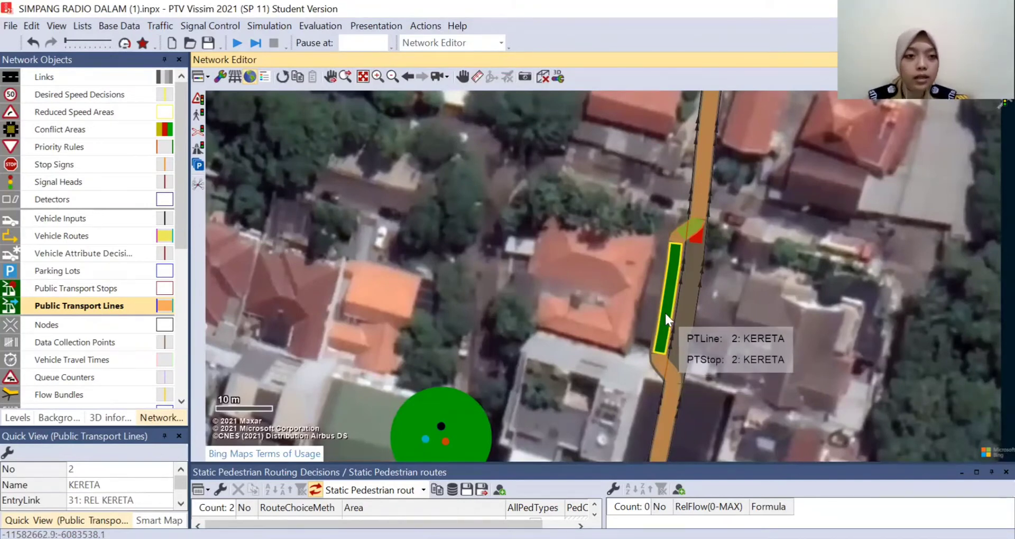
{"action": "double_click", "coordinate": [664, 312]}
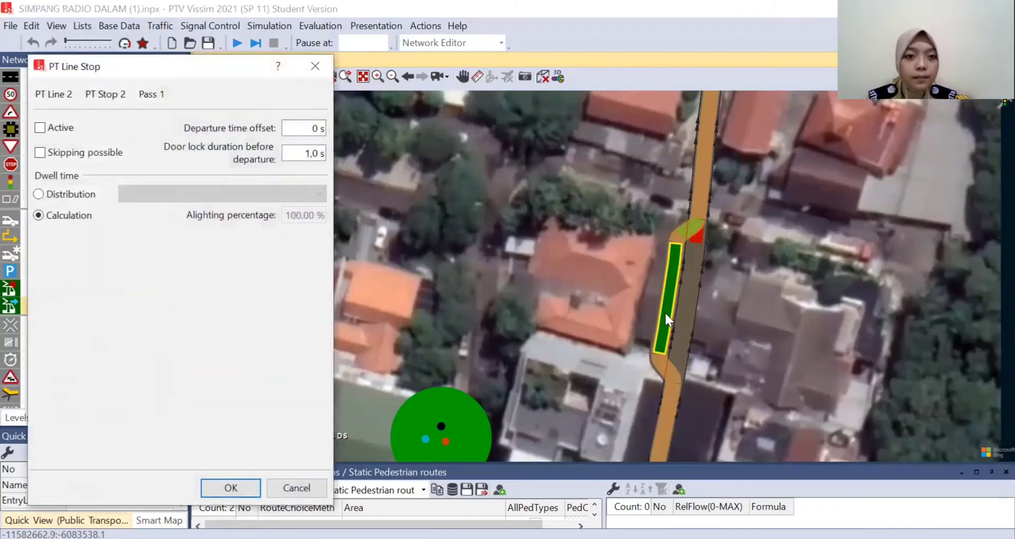
{"action": "left_click", "coordinate": [40, 132]}
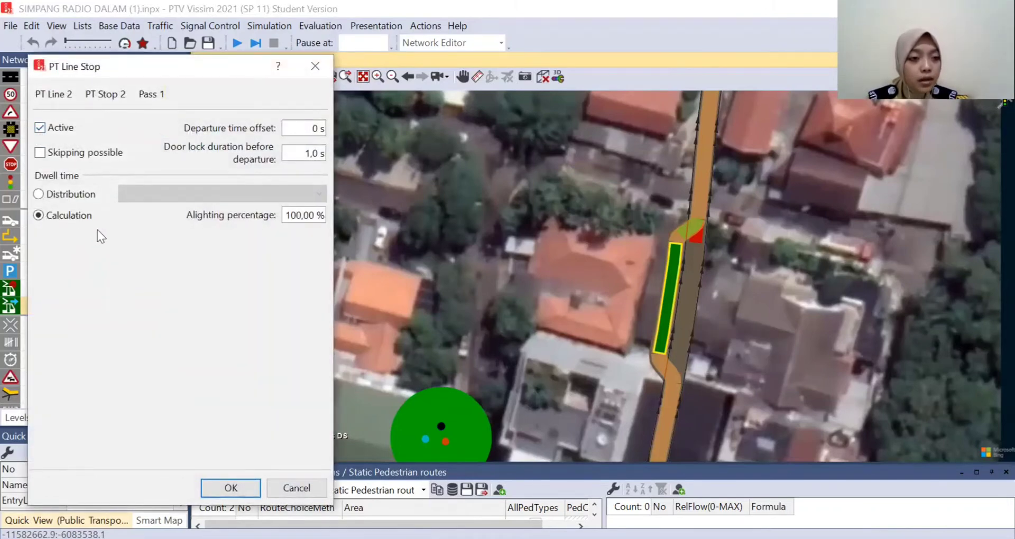
{"action": "double_click", "coordinate": [290, 215]}
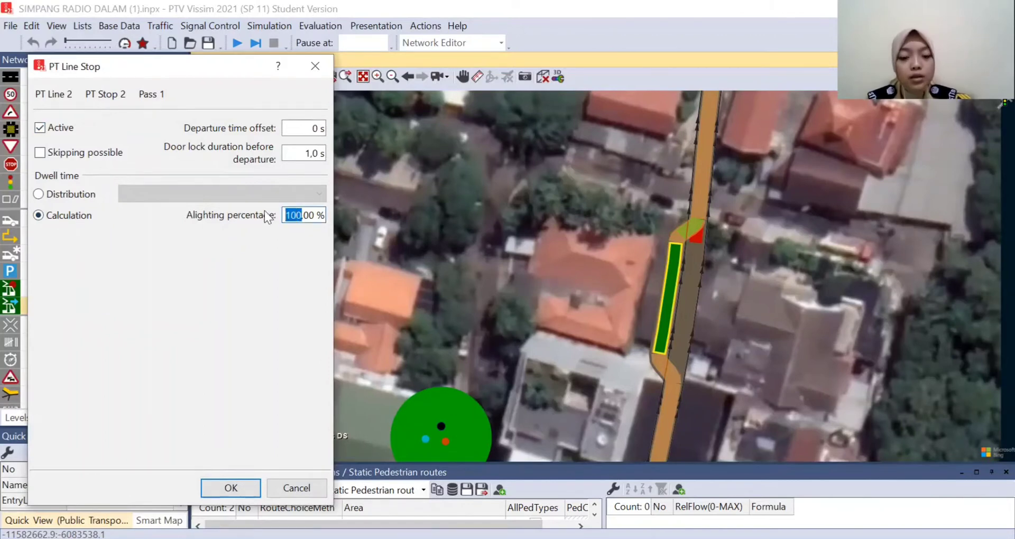
{"action": "type", "text": "40"}
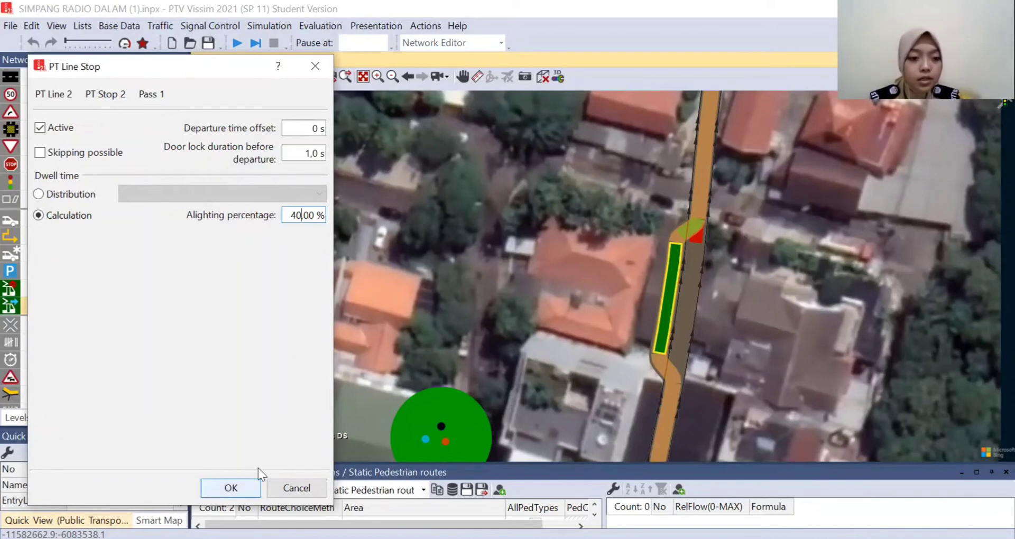
{"action": "key", "text": "Return"}
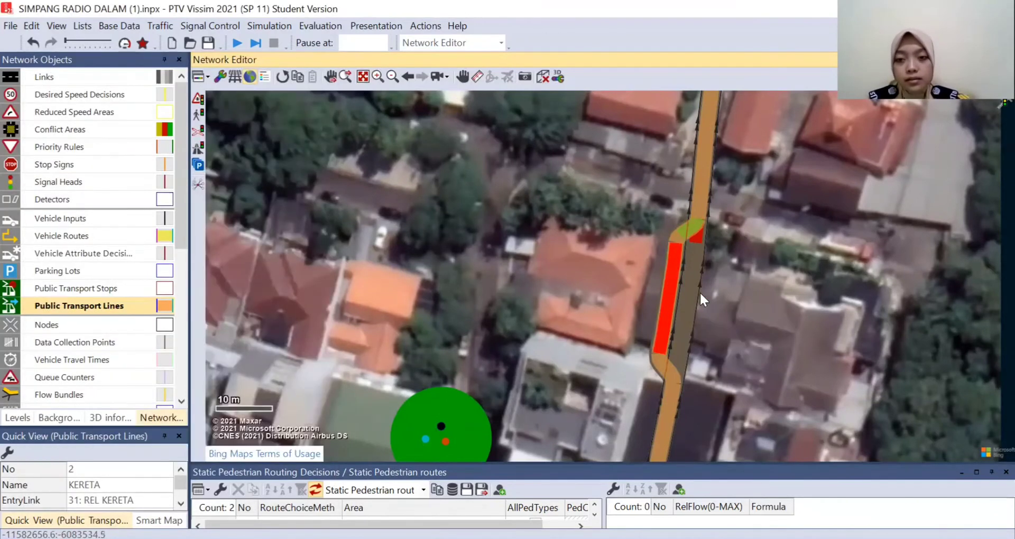
{"action": "left_click", "coordinate": [739, 338]}
{"action": "left_click", "coordinate": [662, 285]}
{"action": "left_click", "coordinate": [740, 300]}
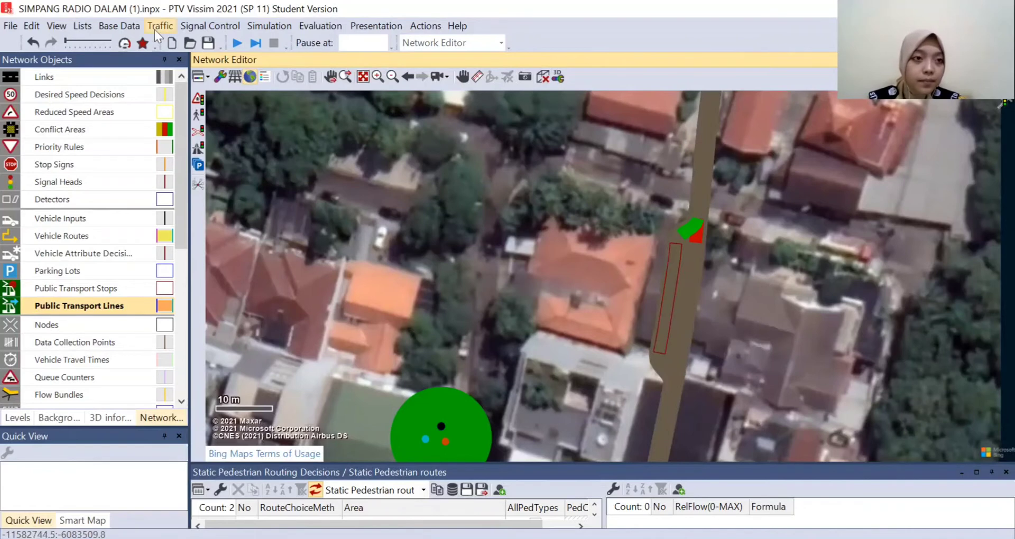
- Examine the Tram - GT8-2S entry among the 2D/3D models, including its length and first segment's 3D view
{"action": "left_click", "coordinate": [117, 28]}
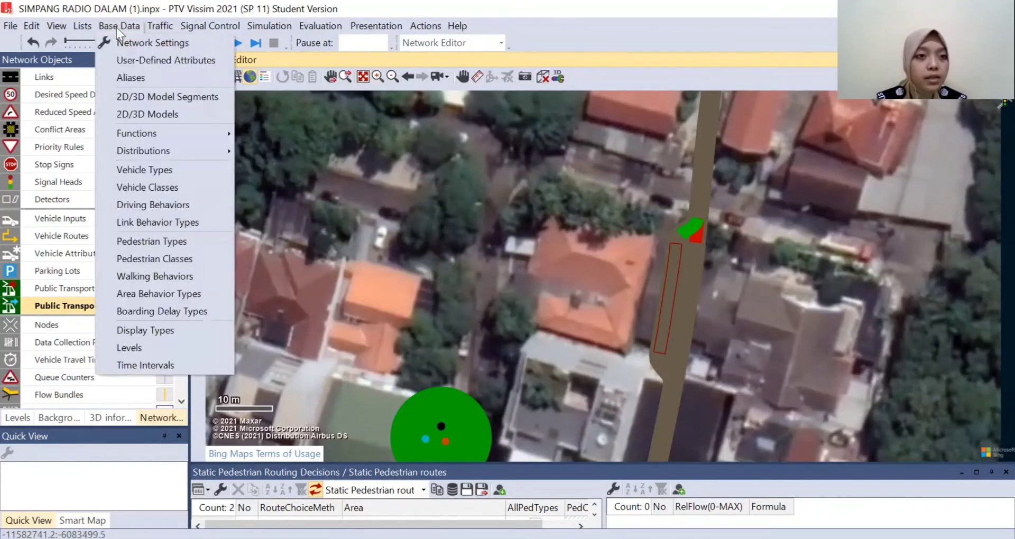
{"action": "left_click", "coordinate": [151, 114]}
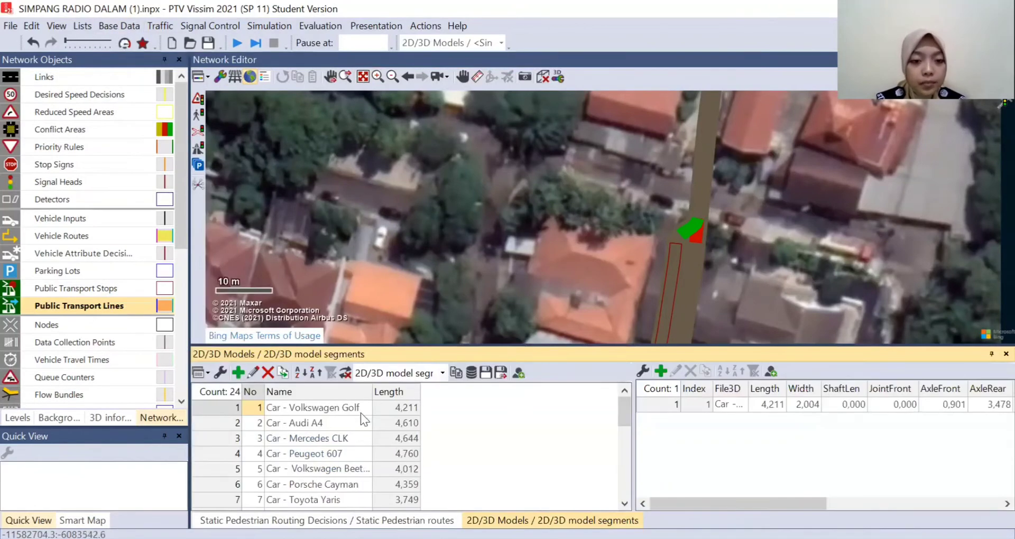
{"action": "scroll", "coordinate": [363, 418], "scroll_direction": "down", "scroll_amount": 2}
{"action": "scroll", "coordinate": [367, 430], "scroll_direction": "down", "scroll_amount": 1}
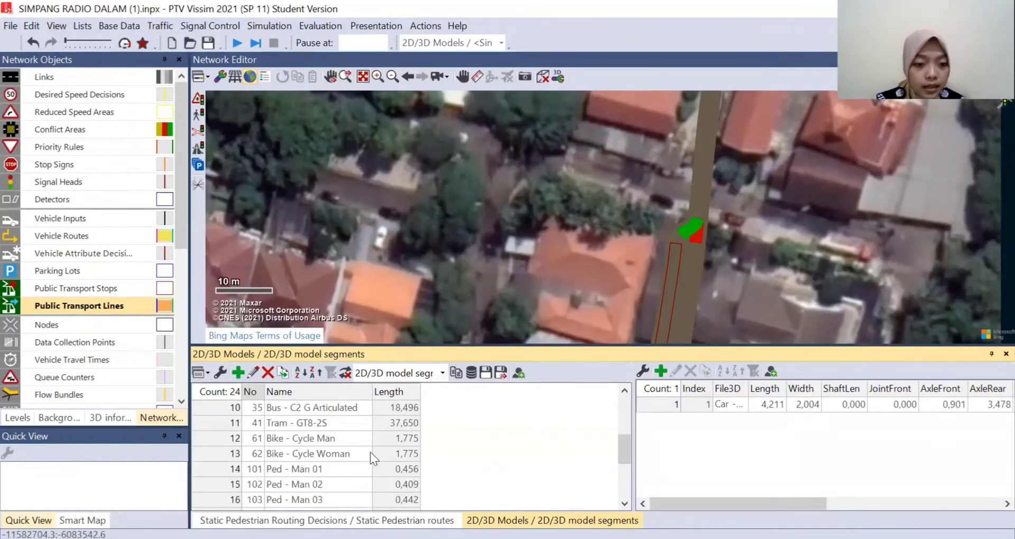
{"action": "left_click", "coordinate": [395, 424]}
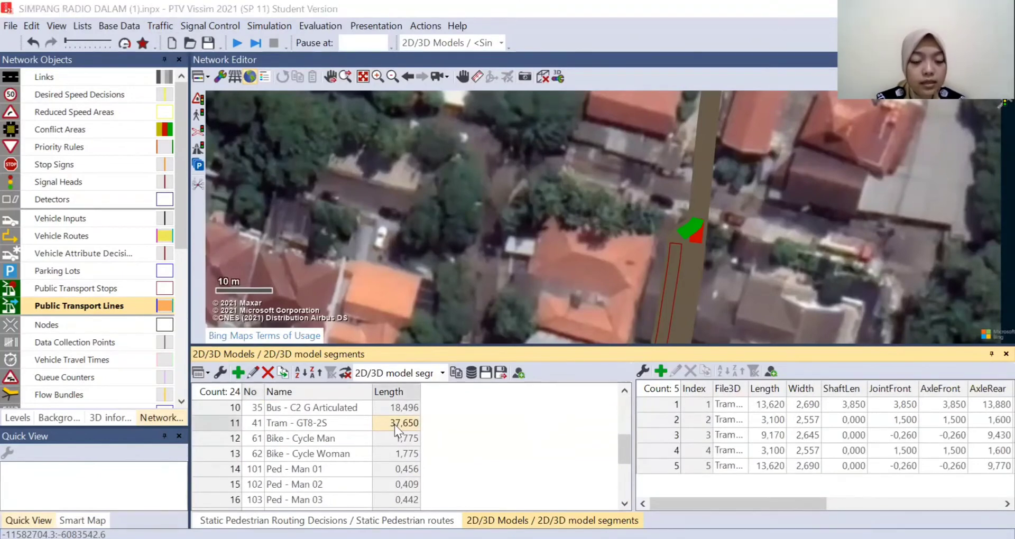
{"action": "double_click", "coordinate": [394, 424]}
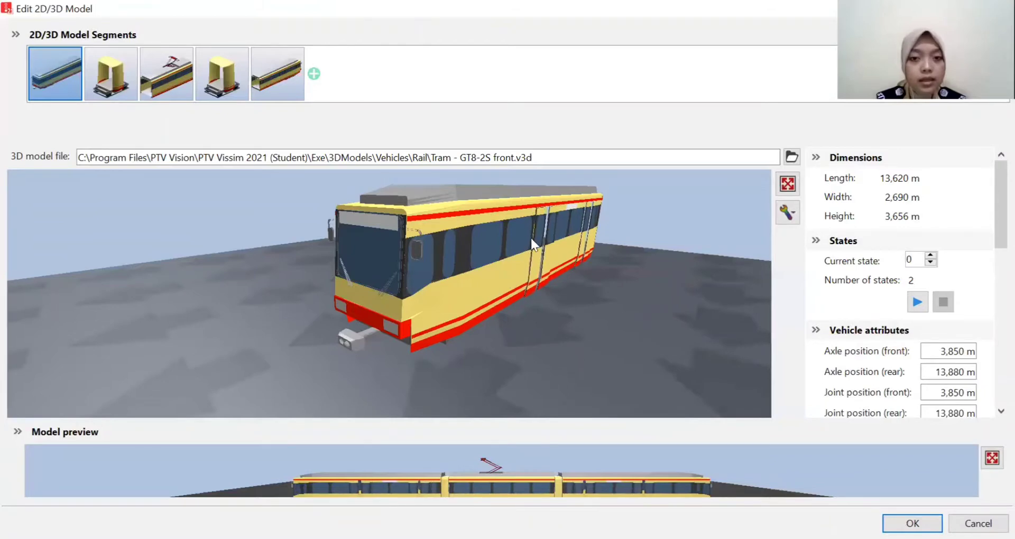
{"action": "left_click", "coordinate": [579, 260]}
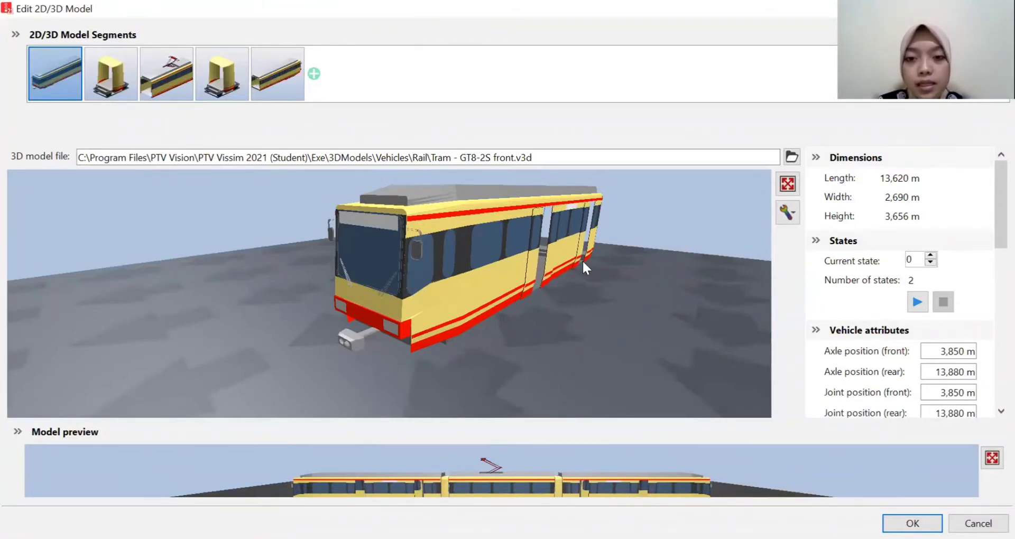
{"action": "left_click", "coordinate": [912, 524]}
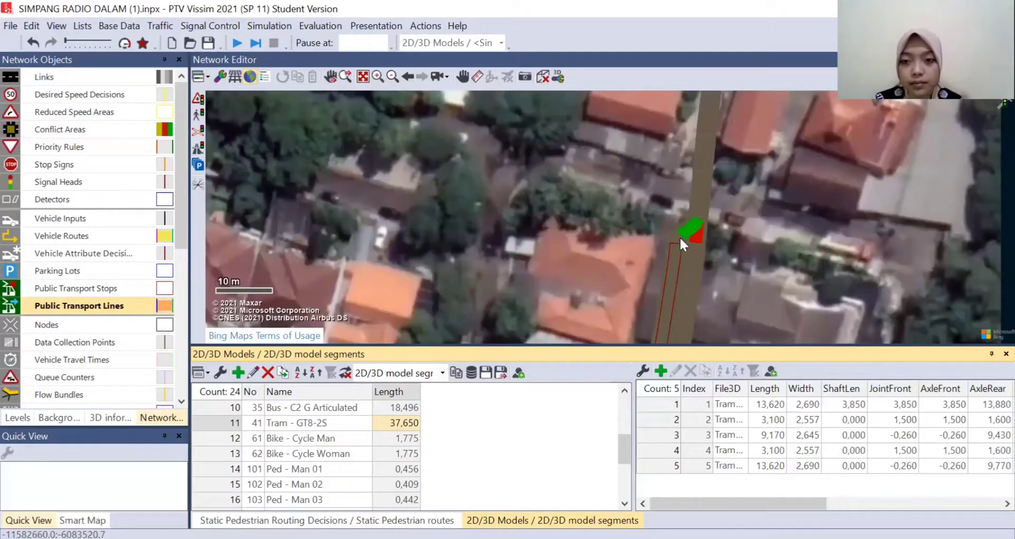
{"action": "left_click", "coordinate": [991, 355]}
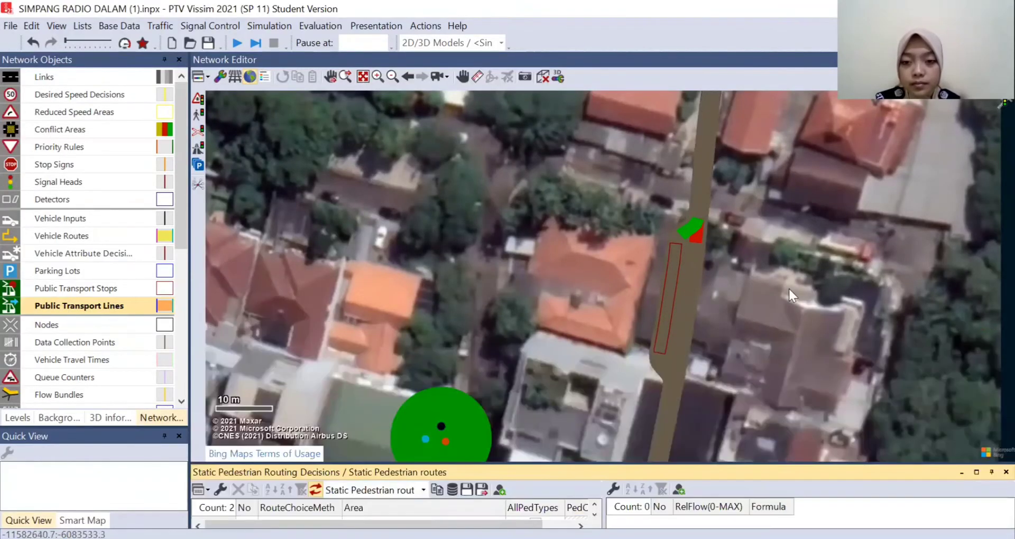
- Place a railway crossing where the REL KERETA track crosses both carriageways of Jl. Kramat Pela
{"action": "scroll", "coordinate": [814, 360], "scroll_direction": "down", "scroll_amount": 1}
{"action": "left_click_drag", "start_coordinate": [813, 378], "coordinate": [659, 155]}
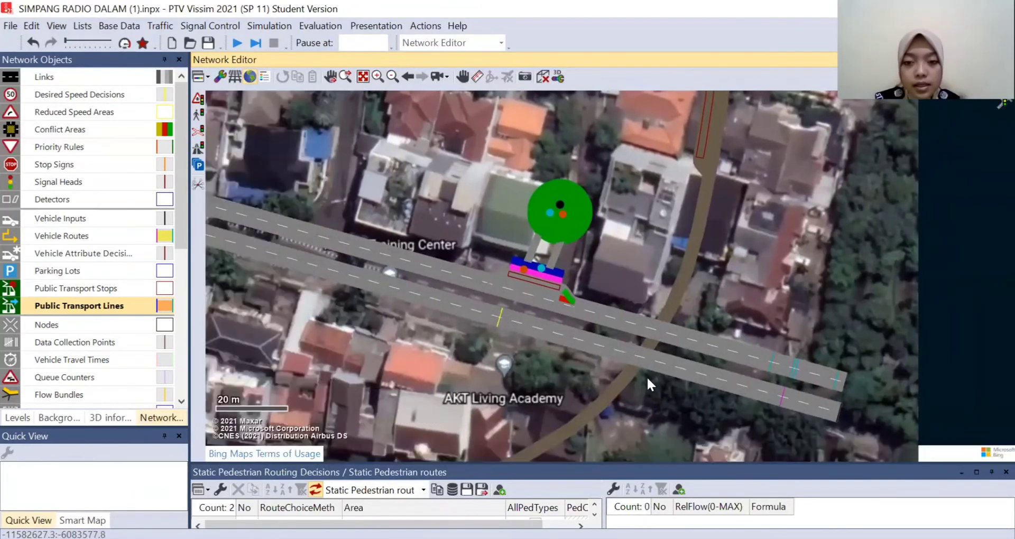
{"action": "scroll", "coordinate": [639, 352], "scroll_direction": "up", "scroll_amount": 1}
{"action": "scroll", "coordinate": [672, 346], "scroll_direction": "up", "scroll_amount": 1}
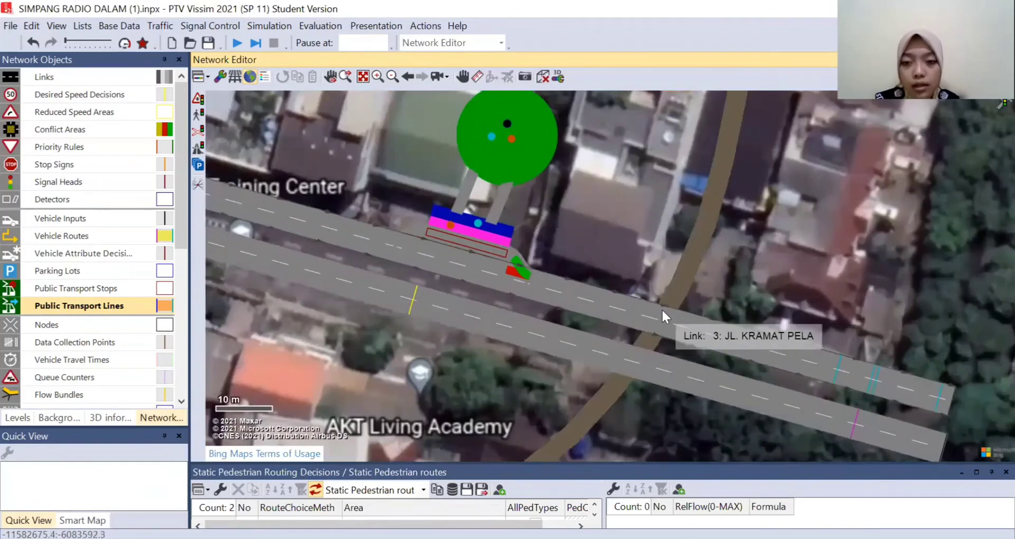
{"action": "left_click", "coordinate": [678, 293]}
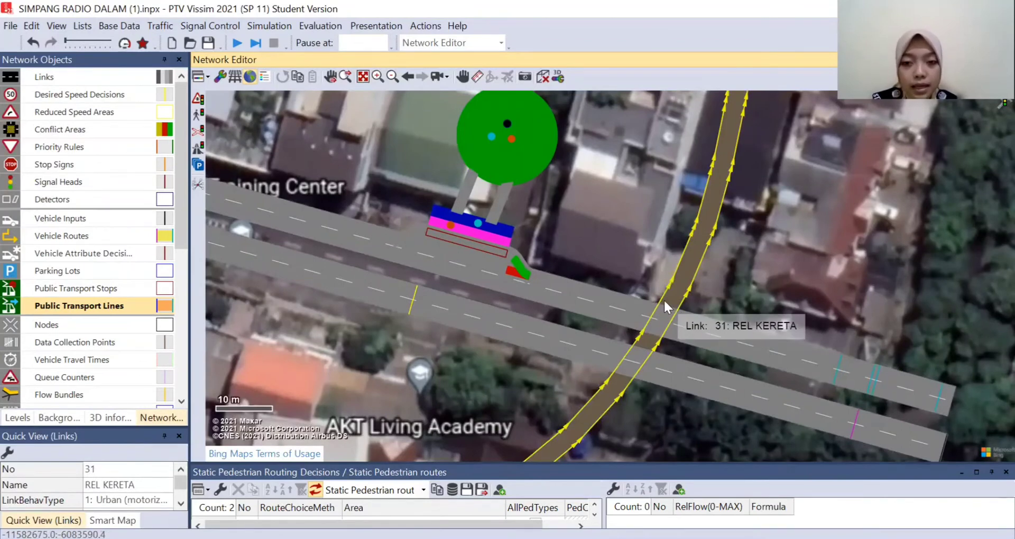
{"action": "left_click", "coordinate": [199, 132]}
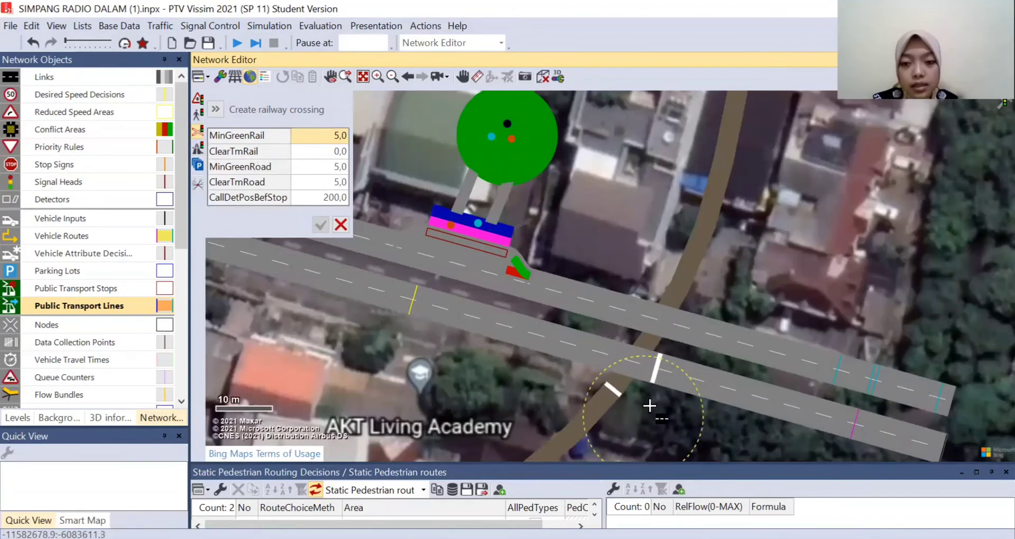
{"action": "left_click", "coordinate": [650, 265]}
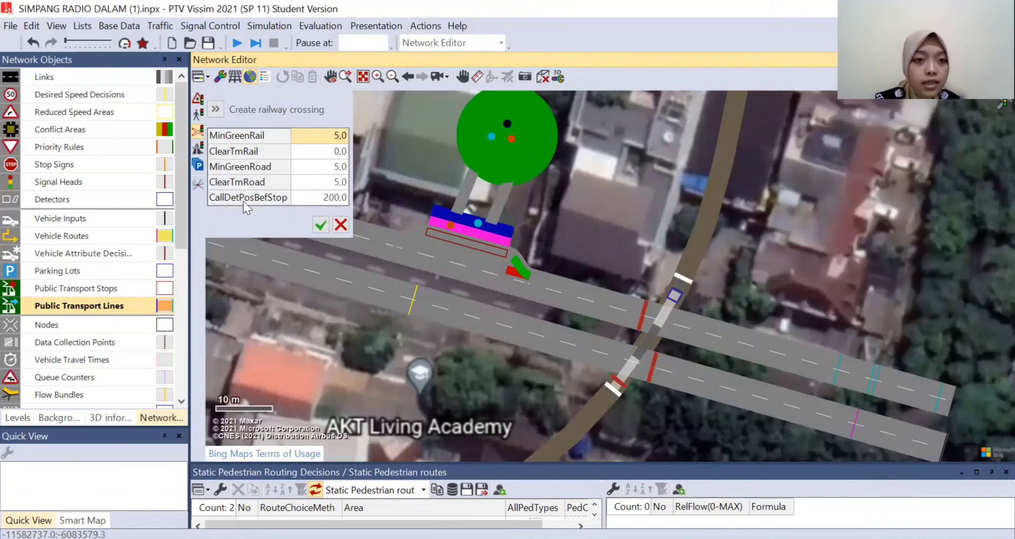
- Open the railway crossing's call detector distance before the stop line for editing
{"action": "mouse_move", "coordinate": [274, 204]}
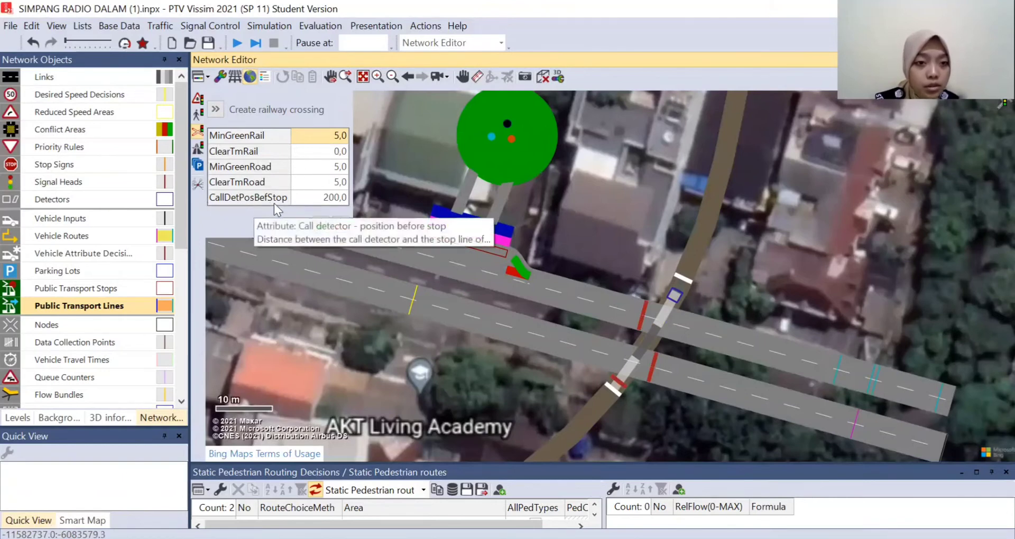
{"action": "left_click", "coordinate": [322, 200]}
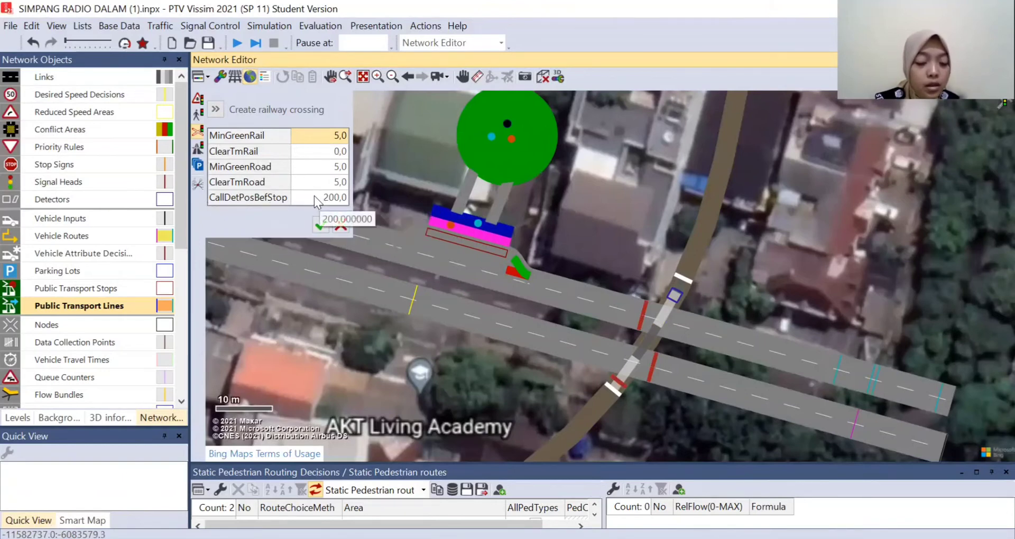
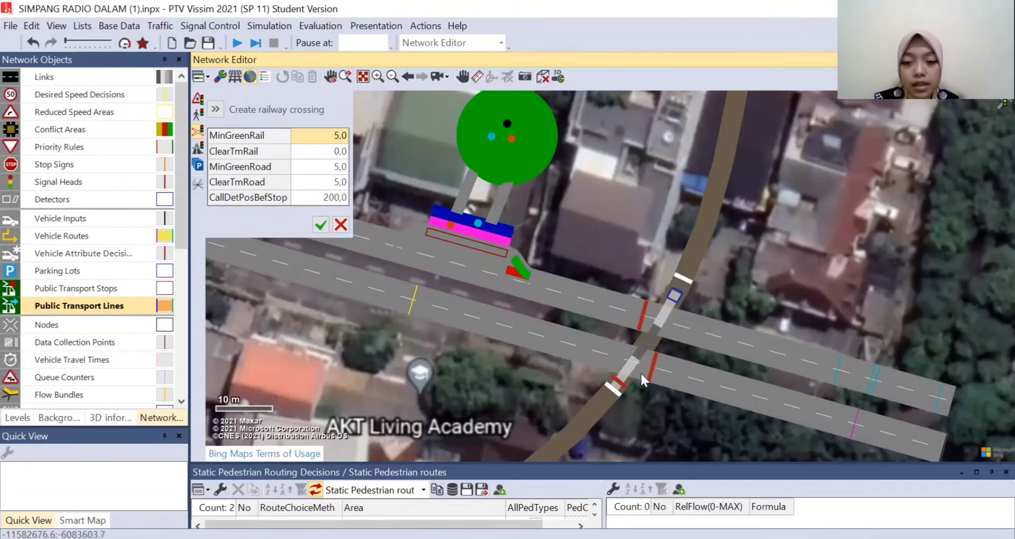
- Confirm the Jl. Kramat Pela railway crossing and create another where the track crosses both carriageways of Jl. Radio Dalam
{"action": "left_click", "coordinate": [320, 226]}
{"action": "left_click_drag", "start_coordinate": [447, 370], "coordinate": [757, 300]}
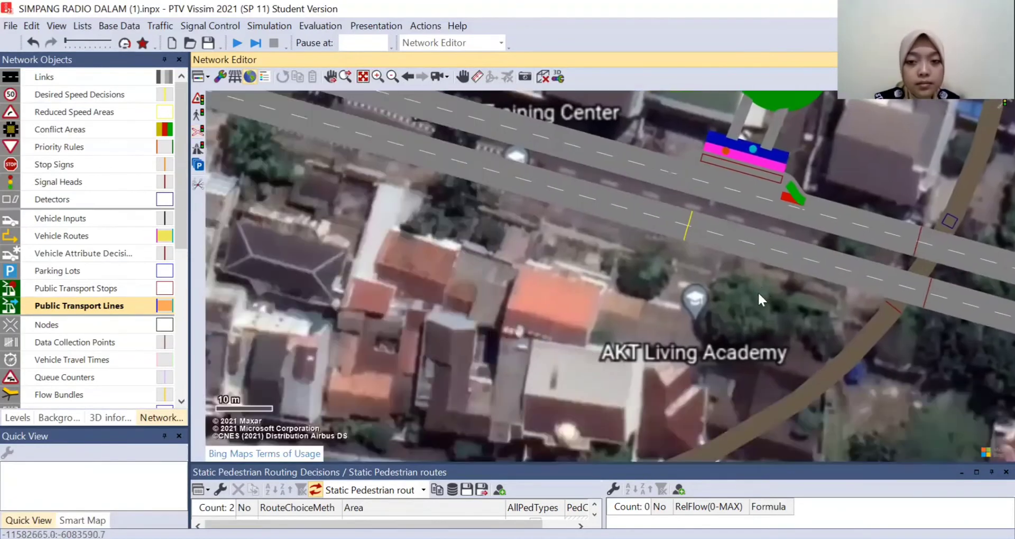
{"action": "left_click_drag", "start_coordinate": [446, 355], "coordinate": [697, 237]}
{"action": "left_click_drag", "start_coordinate": [470, 360], "coordinate": [713, 291]}
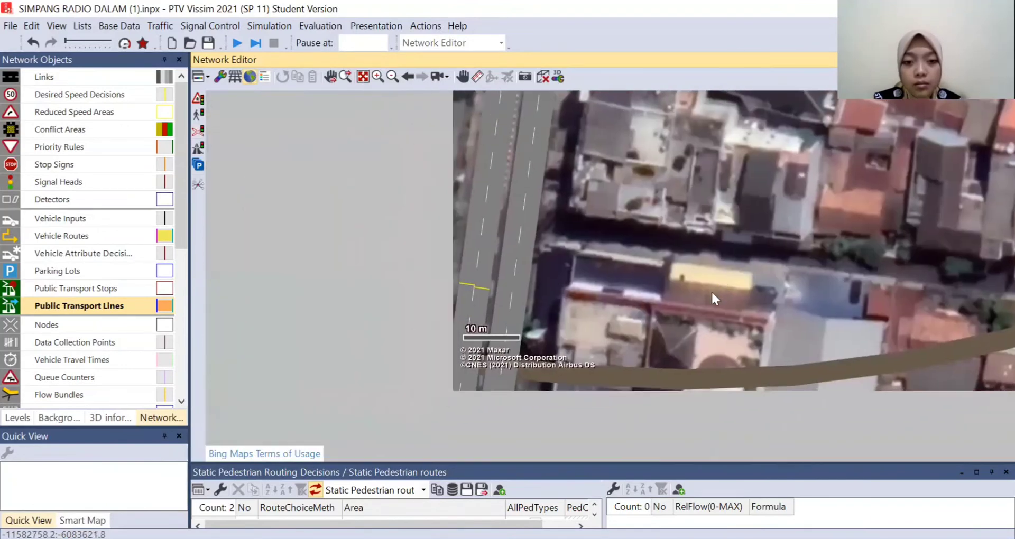
{"action": "scroll", "coordinate": [664, 290], "scroll_direction": "down", "scroll_amount": 2}
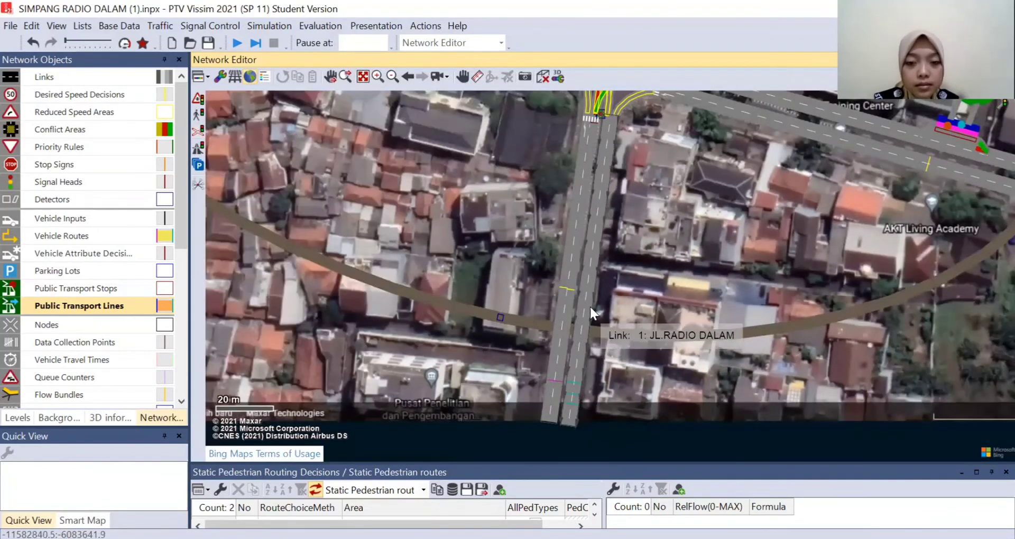
{"action": "scroll", "coordinate": [595, 303], "scroll_direction": "up", "scroll_amount": 1}
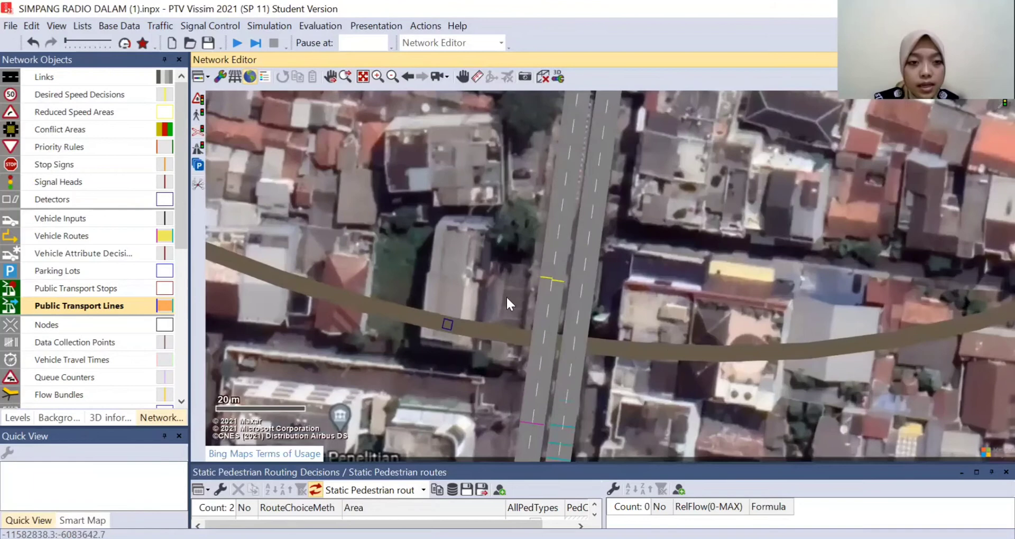
{"action": "left_click", "coordinate": [199, 130]}
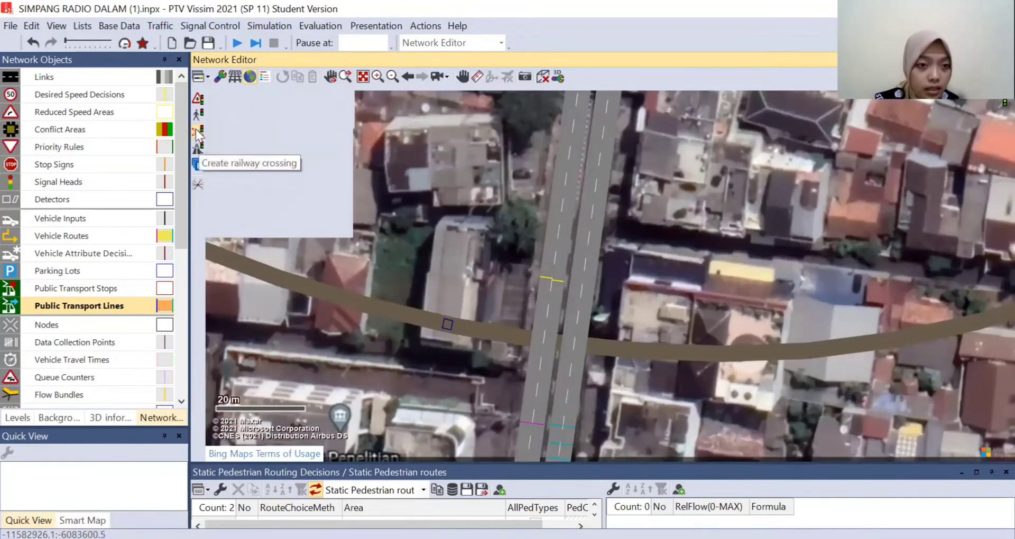
{"action": "left_click", "coordinate": [490, 379]}
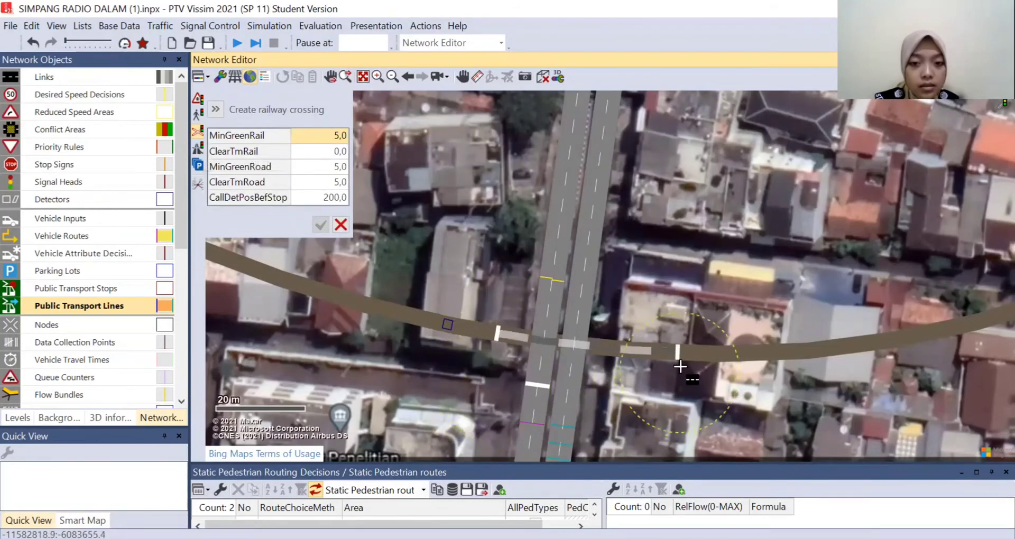
{"action": "left_click", "coordinate": [630, 299]}
{"action": "left_click", "coordinate": [320, 226]}
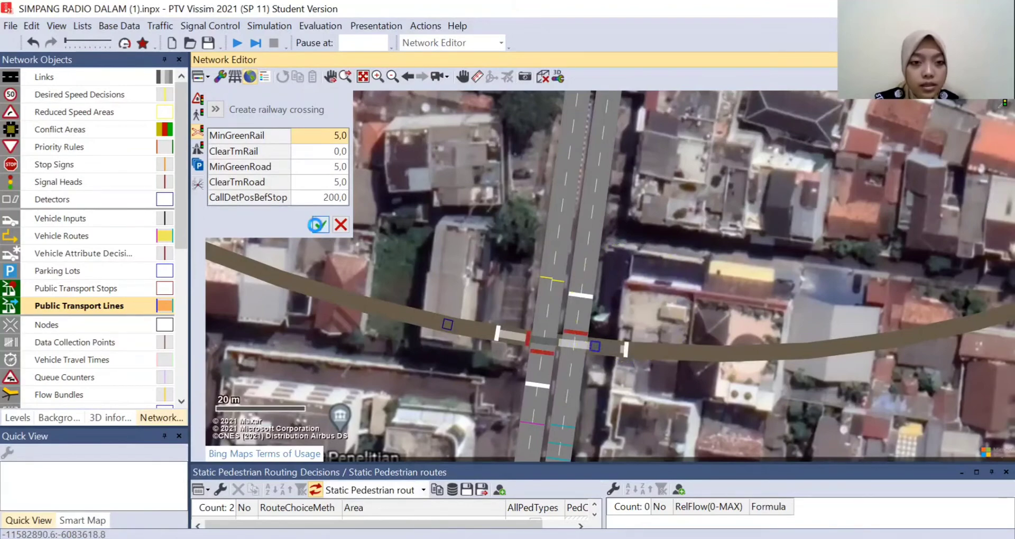
{"action": "scroll", "coordinate": [744, 236], "scroll_direction": "down", "scroll_amount": 1}
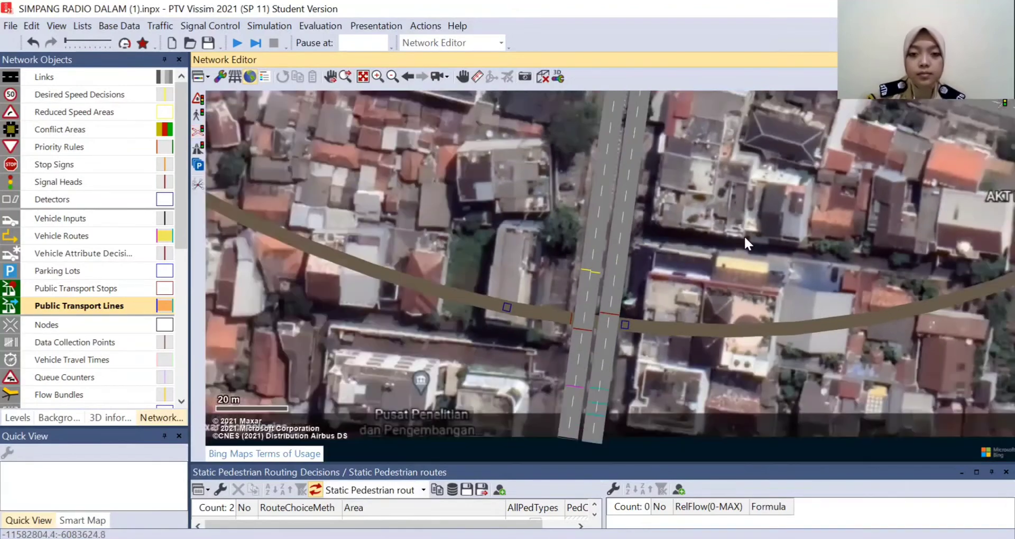
{"action": "left_click_drag", "start_coordinate": [791, 230], "coordinate": [666, 303]}
{"action": "scroll", "coordinate": [779, 218], "scroll_direction": "down", "scroll_amount": 1}
{"action": "left_click_drag", "start_coordinate": [916, 204], "coordinate": [759, 256]}
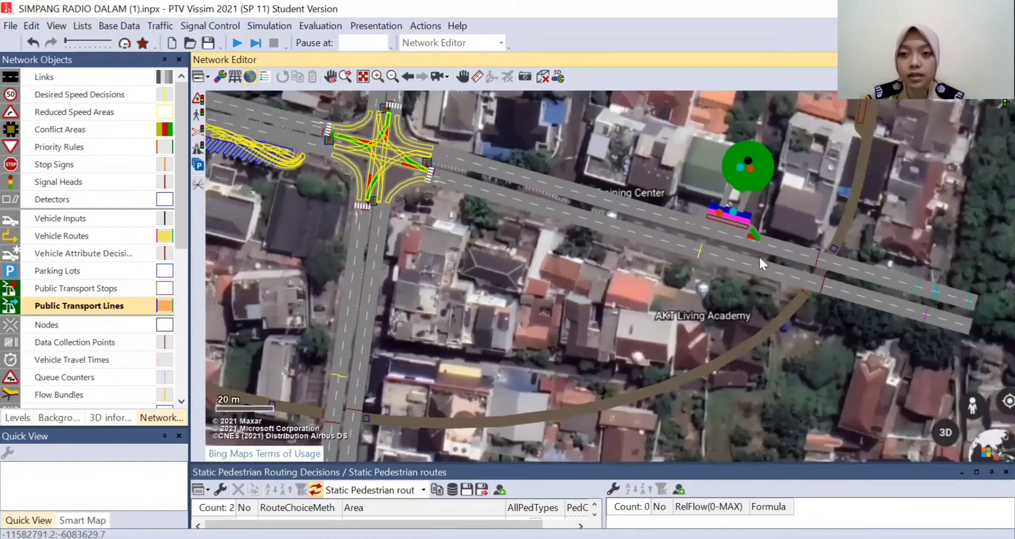
{"action": "left_click_drag", "start_coordinate": [833, 118], "coordinate": [795, 208]}
{"action": "left_click_drag", "start_coordinate": [800, 163], "coordinate": [735, 235]}
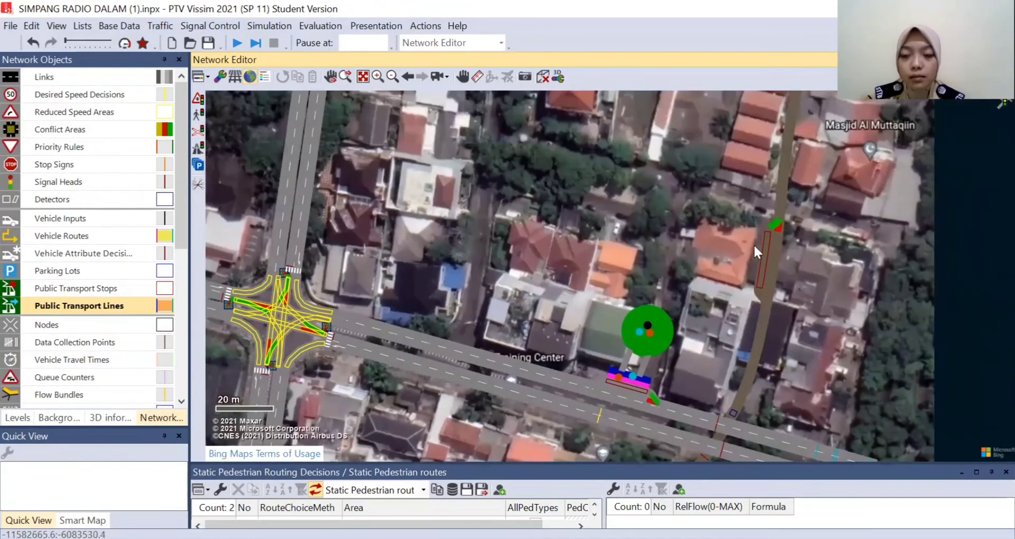
{"action": "scroll", "coordinate": [741, 266], "scroll_direction": "up", "scroll_amount": 1}
{"action": "scroll", "coordinate": [741, 266], "scroll_direction": "up", "scroll_amount": 1}
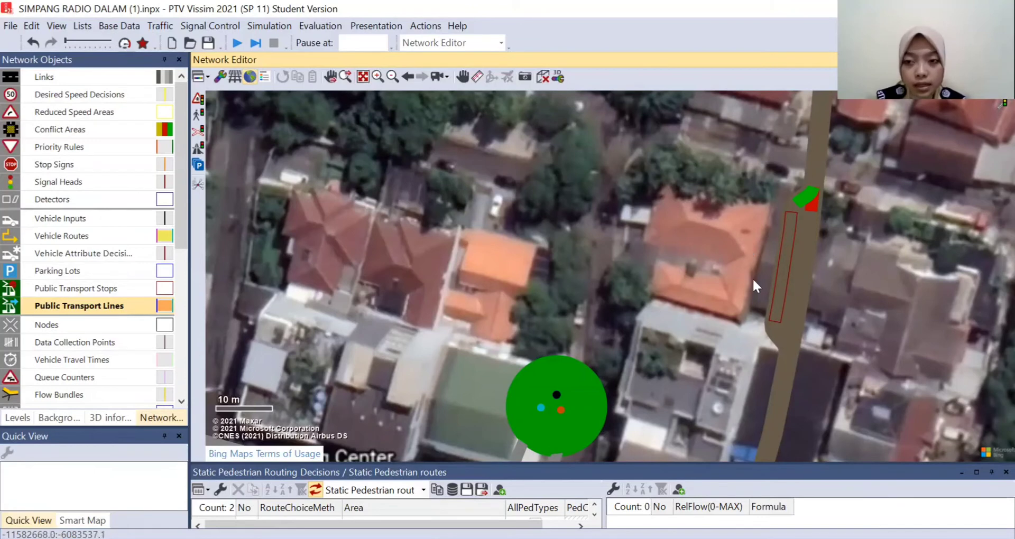
{"action": "left_click", "coordinate": [788, 268]}
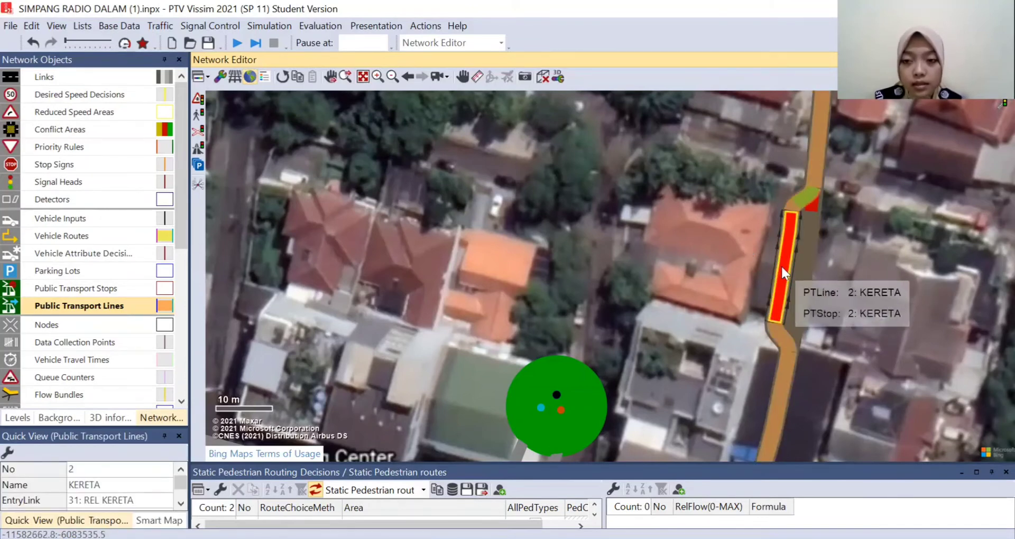
{"action": "right_click", "coordinate": [782, 267]}
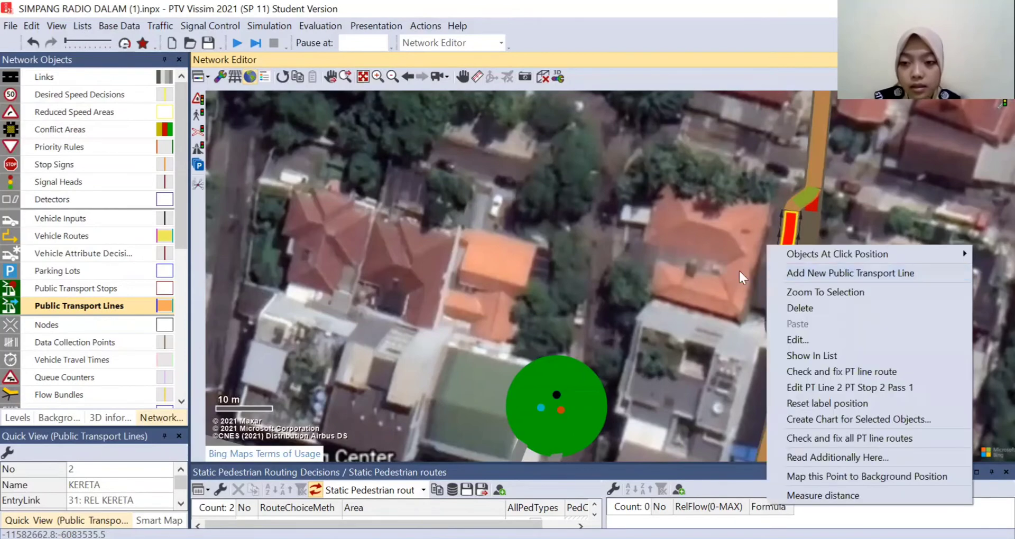
{"action": "left_click", "coordinate": [732, 270]}
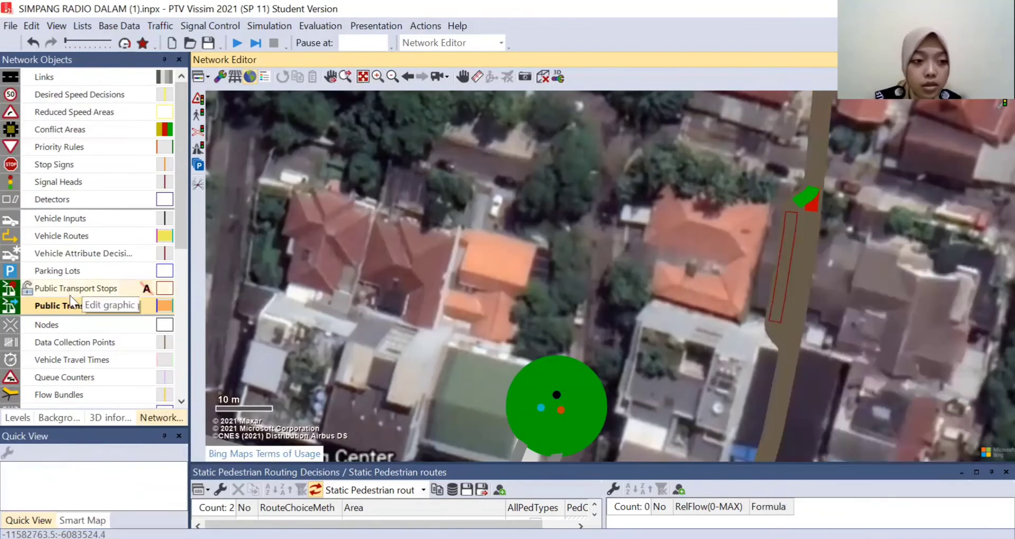
- Add a left platform edge to the KERETA public transport stop, working with polygon areas
{"action": "scroll", "coordinate": [74, 362], "scroll_direction": "down", "scroll_amount": 2}
{"action": "scroll", "coordinate": [53, 314], "scroll_direction": "down", "scroll_amount": 2}
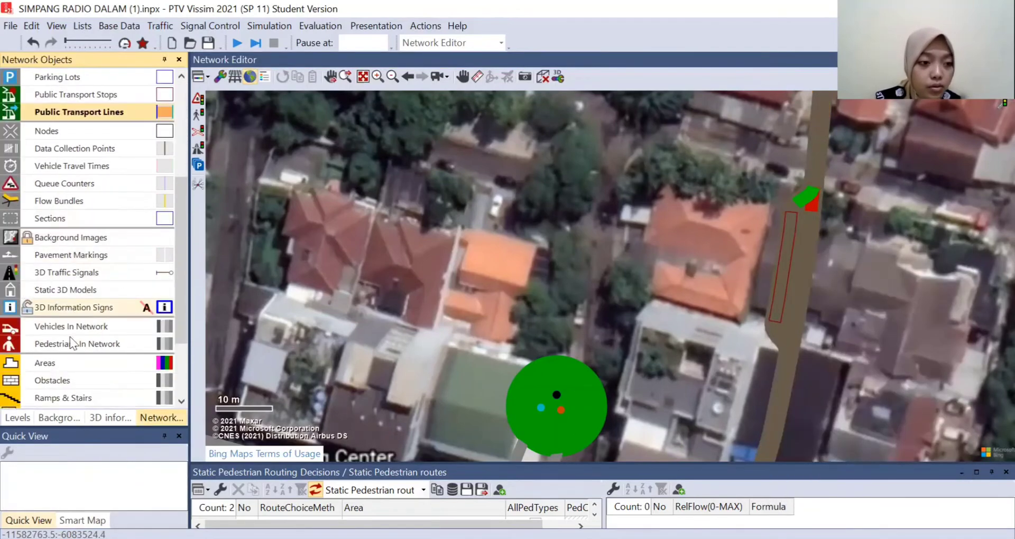
{"action": "left_click", "coordinate": [68, 366]}
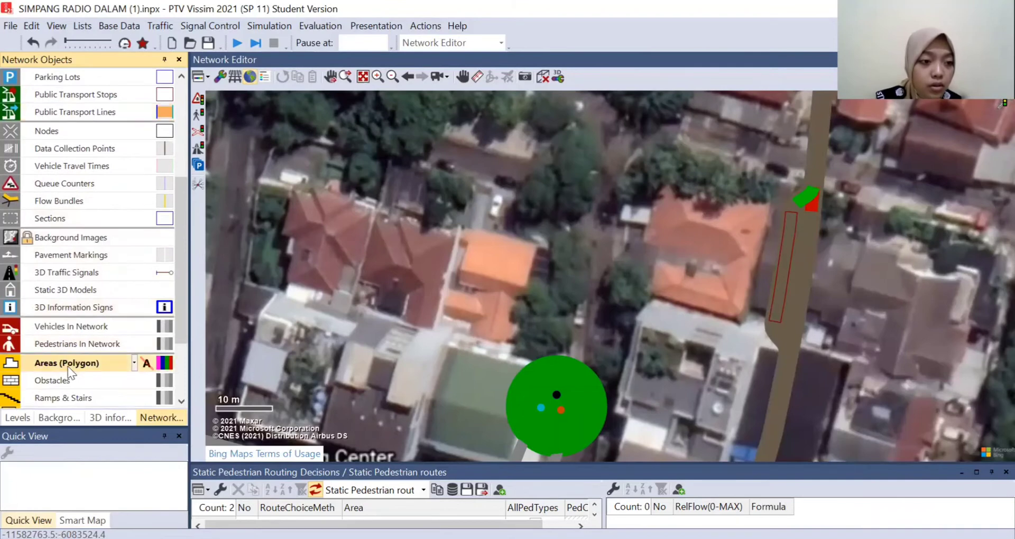
{"action": "left_click", "coordinate": [787, 261]}
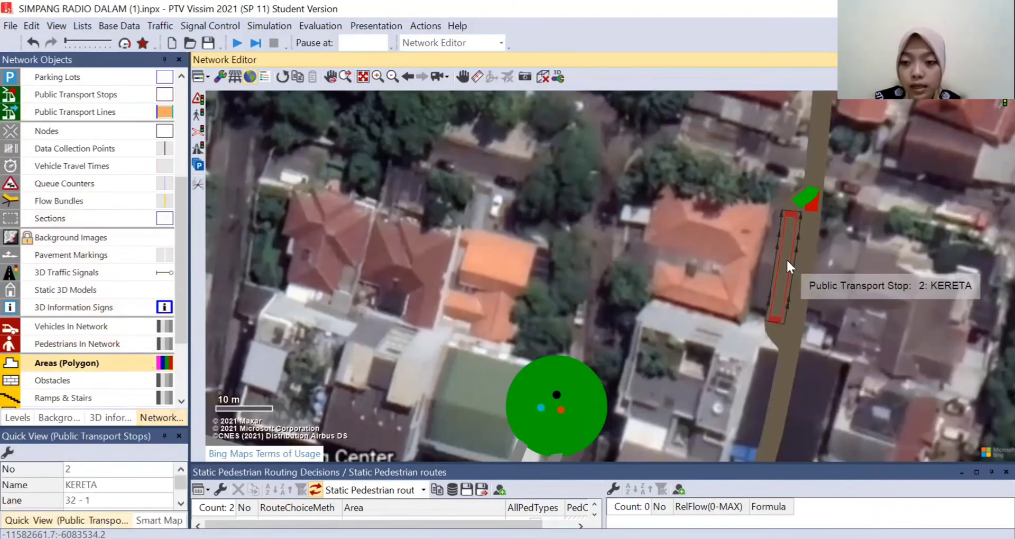
{"action": "right_click", "coordinate": [786, 258]}
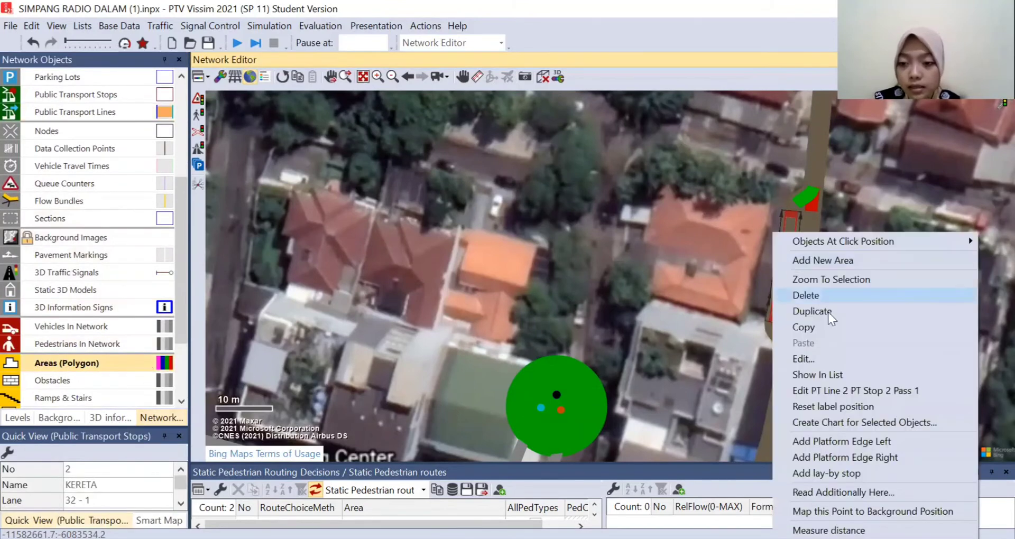
{"action": "left_click", "coordinate": [837, 446]}
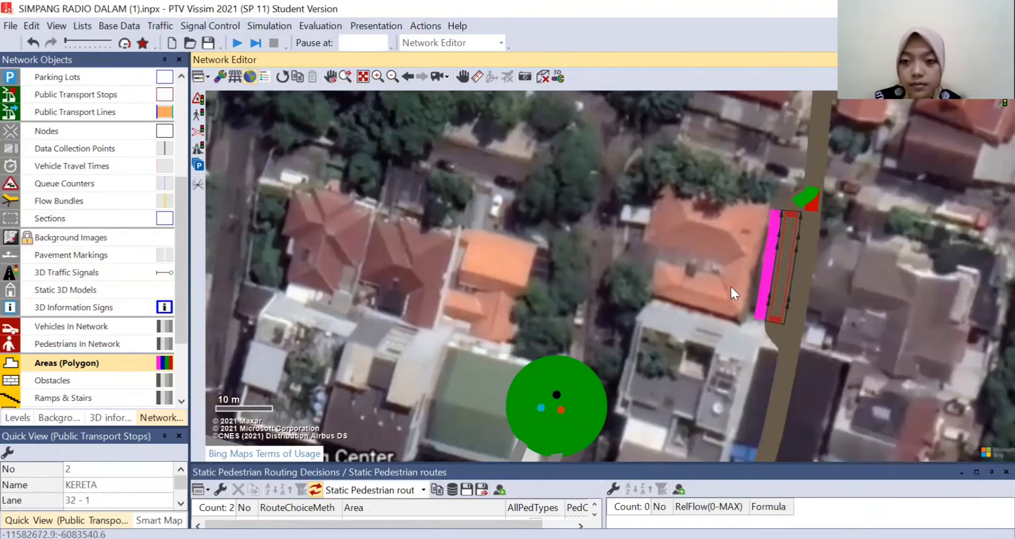
- Duplicate the KERETA stop's platform edge area and place the copy directly alongside it, on the side away from the track
{"action": "scroll", "coordinate": [730, 286], "scroll_direction": "up", "scroll_amount": 1}
{"action": "scroll", "coordinate": [748, 236], "scroll_direction": "up", "scroll_amount": 1}
{"action": "left_click", "coordinate": [799, 221]}
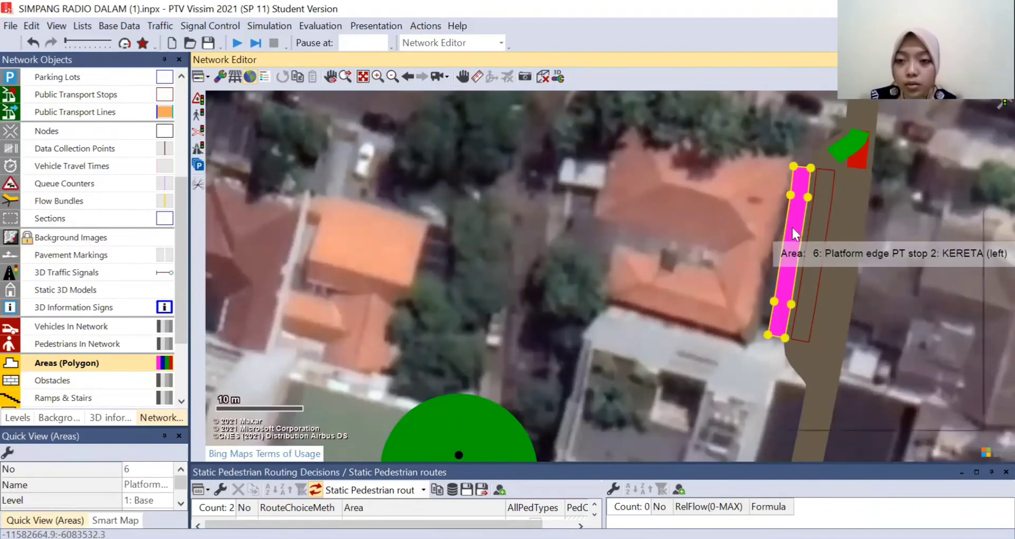
{"action": "right_click", "coordinate": [779, 207]}
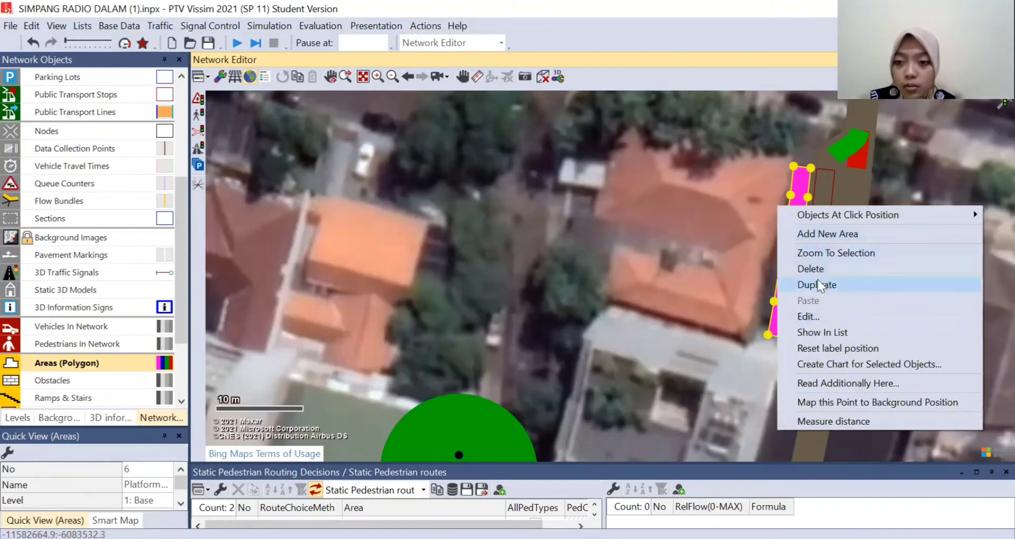
{"action": "left_click", "coordinate": [817, 281]}
{"action": "left_click_drag", "start_coordinate": [788, 249], "coordinate": [779, 247]}
{"action": "left_click", "coordinate": [757, 239]}
- Set the duplicated area's usage to Waiting area for the KERETA stop with boarding location 1: Uniform
{"action": "left_click", "coordinate": [782, 222]}
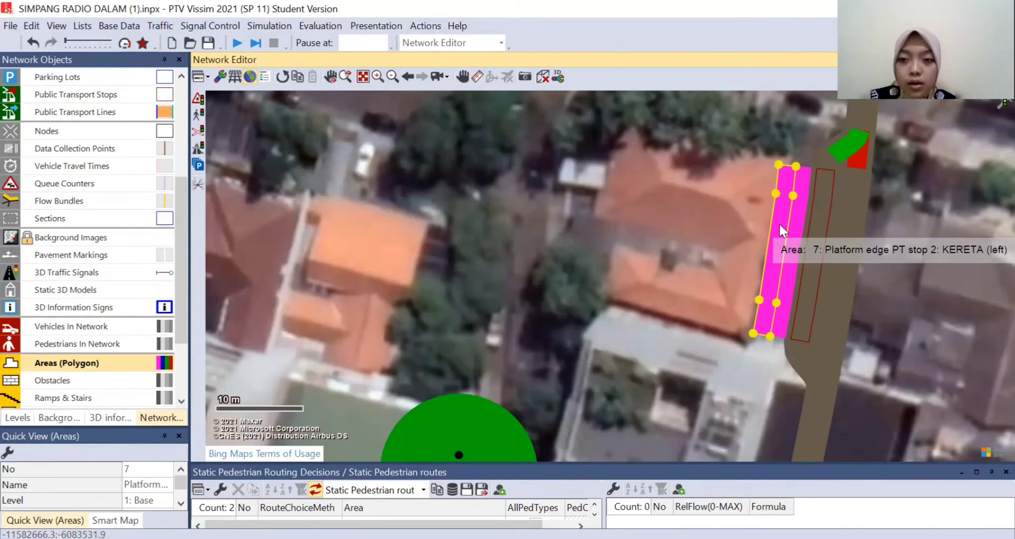
{"action": "double_click", "coordinate": [779, 223]}
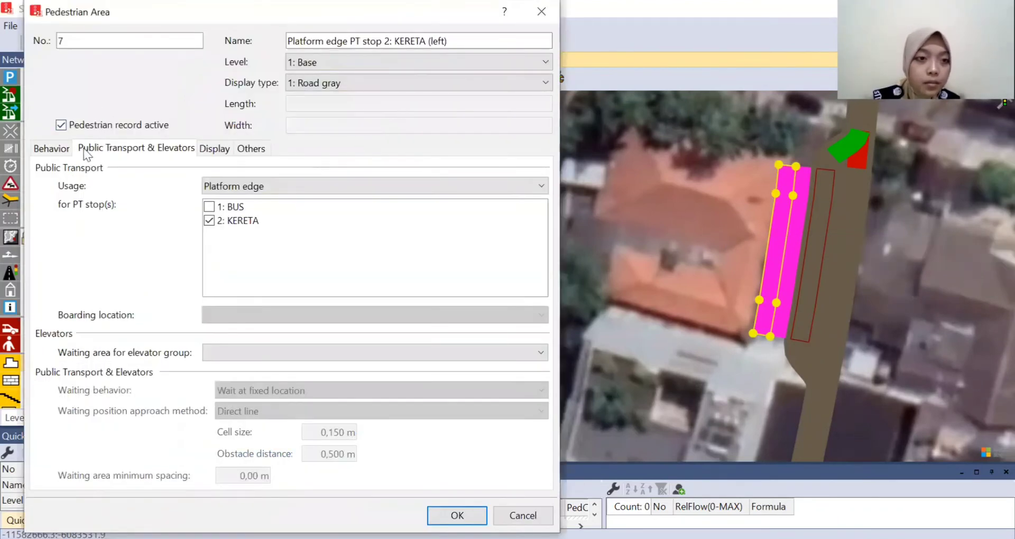
{"action": "left_click", "coordinate": [229, 187]}
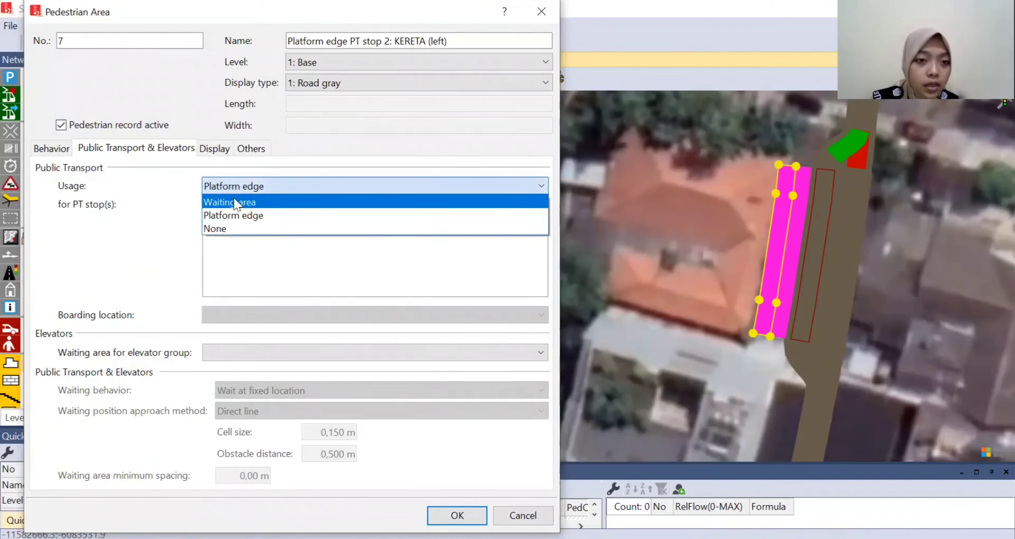
{"action": "left_click", "coordinate": [237, 203]}
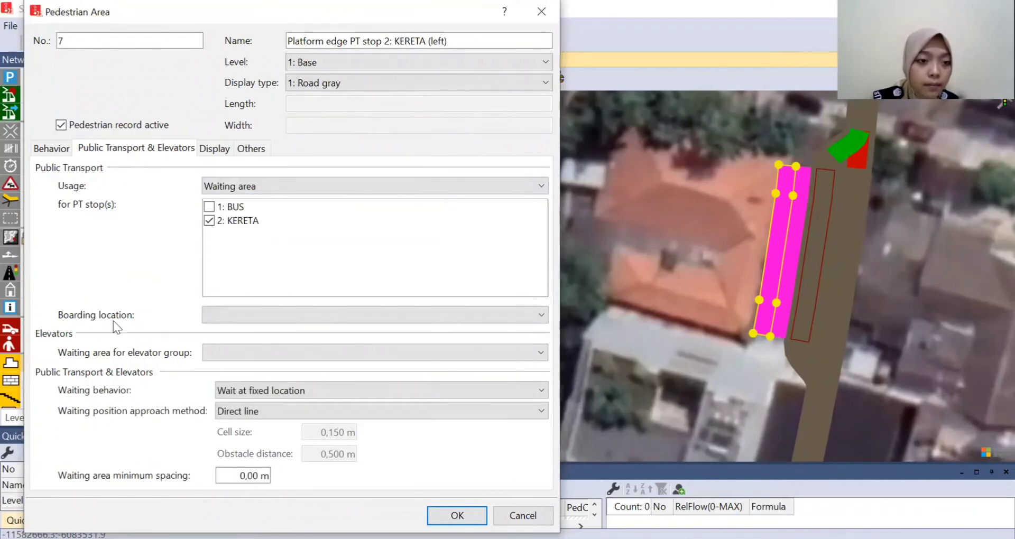
{"action": "left_click", "coordinate": [214, 321]}
{"action": "left_click", "coordinate": [221, 344]}
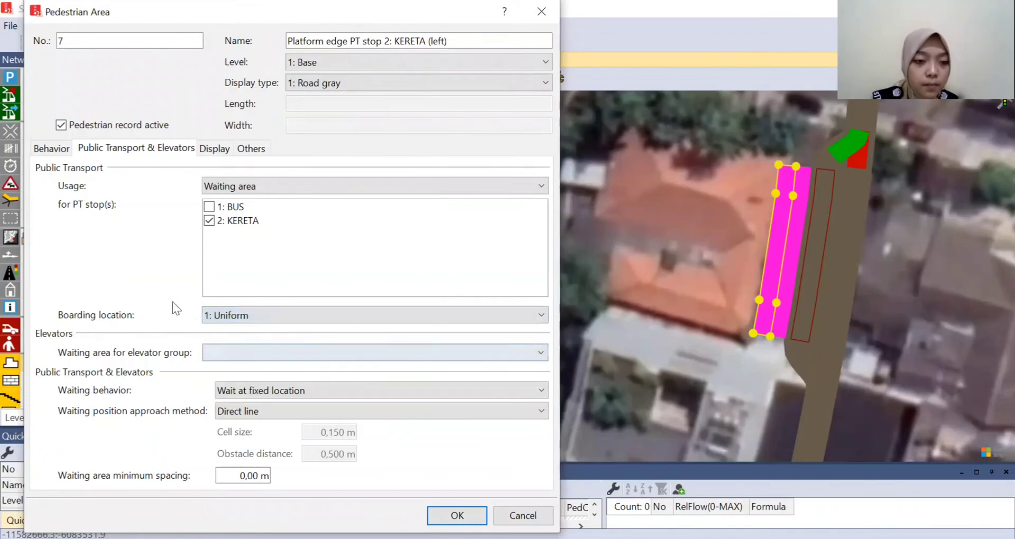
{"action": "left_click", "coordinate": [214, 319]}
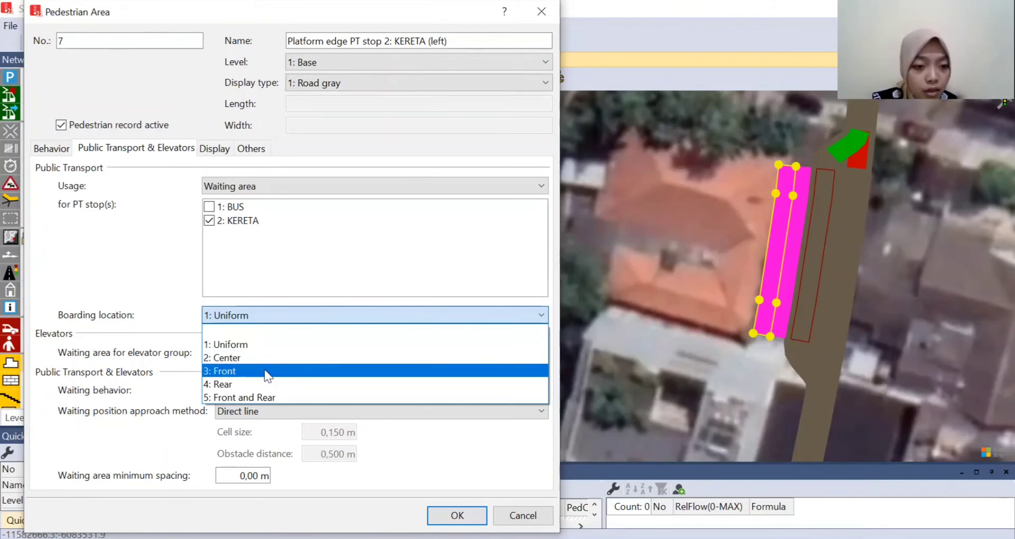
{"action": "left_click", "coordinate": [251, 345]}
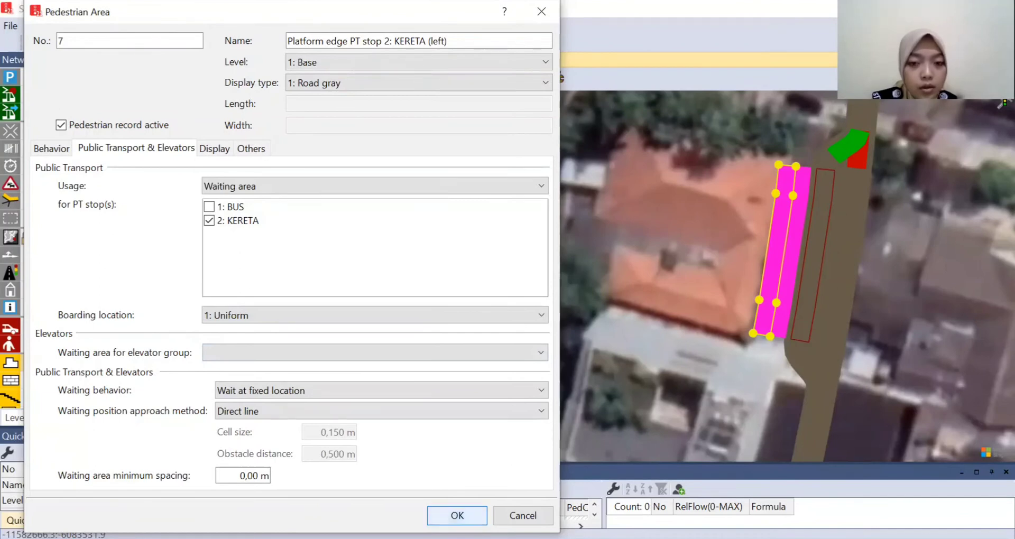
{"action": "key", "text": "Return"}
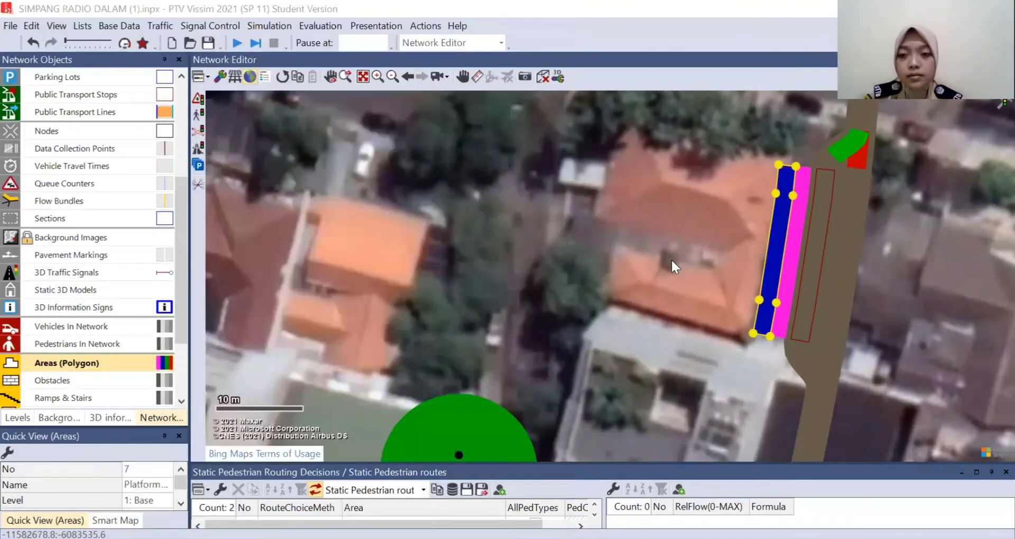
{"action": "left_click", "coordinate": [671, 262]}
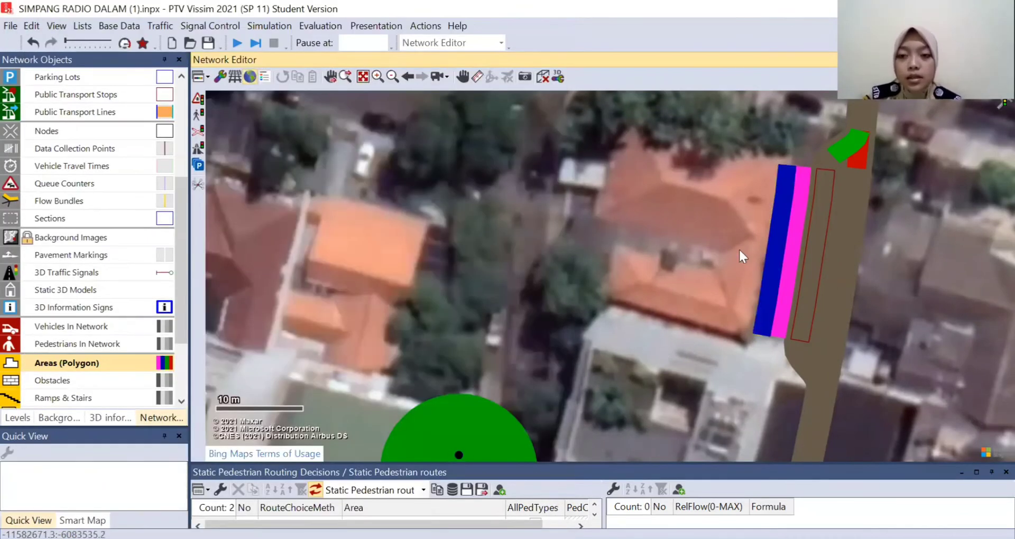
- Draw a four-cornered pedestrian walkway area about 23 m long from beside the KERETA waiting area away from the track, with usage None
{"action": "left_click_drag", "start_coordinate": [657, 288], "coordinate": [641, 243]}
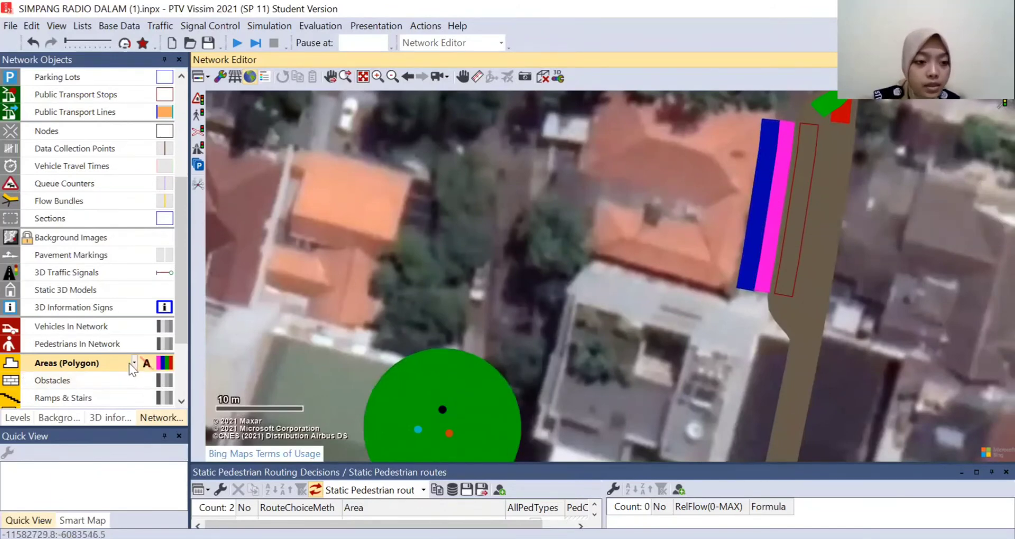
{"action": "left_click", "coordinate": [134, 363]}
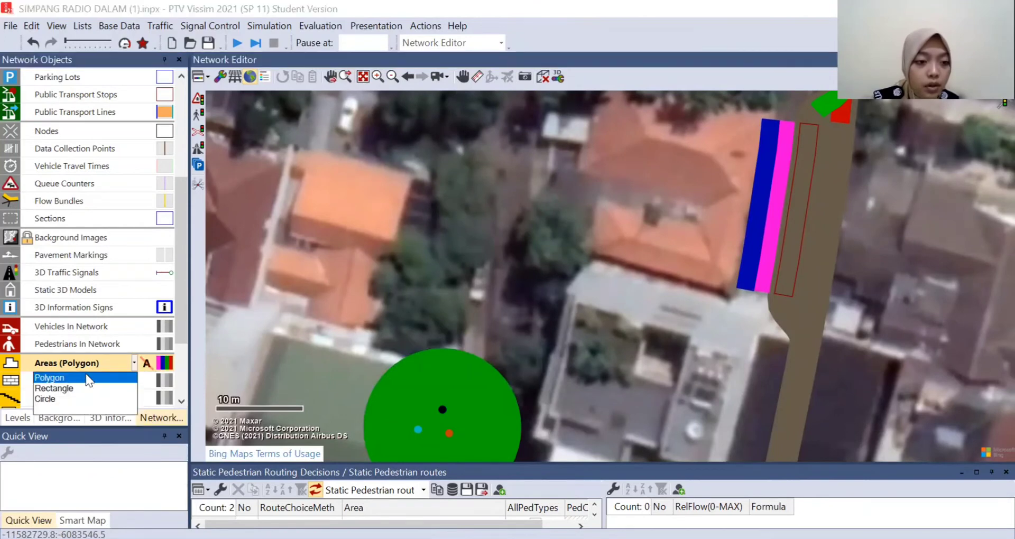
{"action": "left_click", "coordinate": [519, 271]}
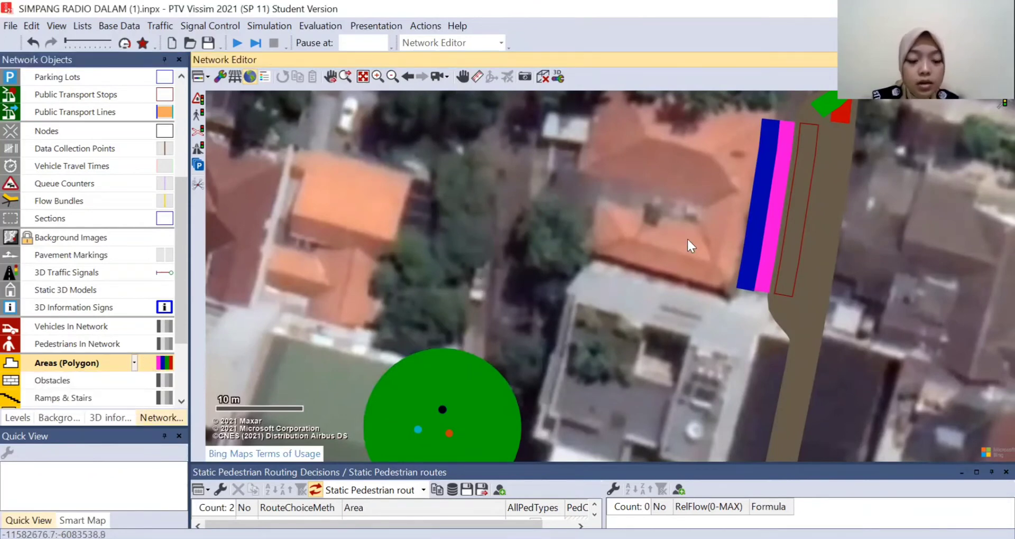
{"action": "right_click", "coordinate": [746, 177]}
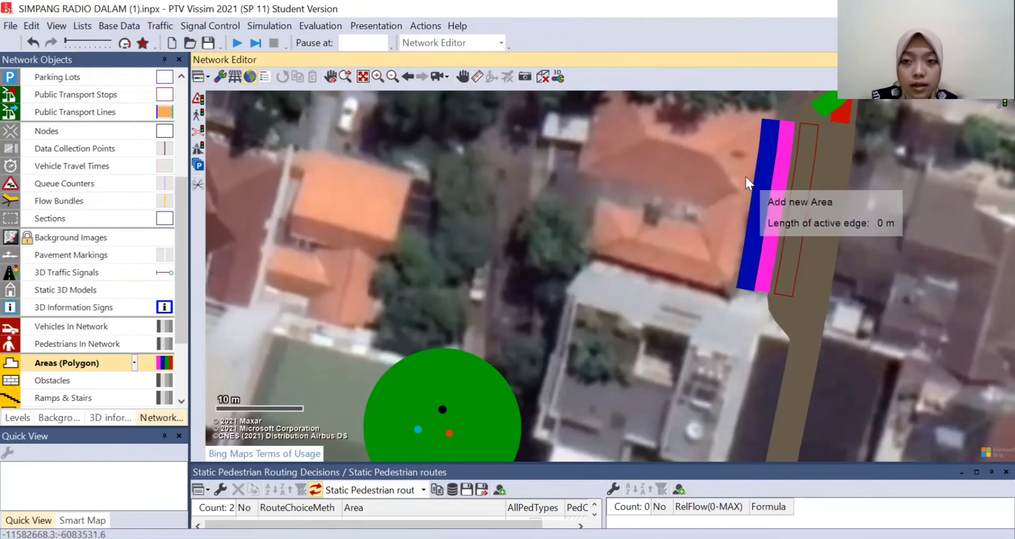
{"action": "left_click", "coordinate": [739, 215]}
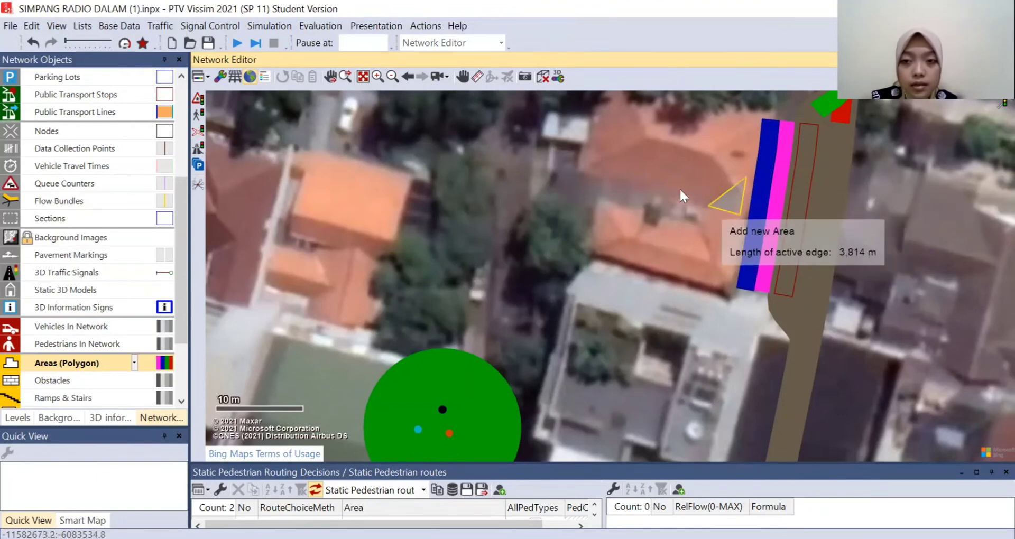
{"action": "left_click", "coordinate": [544, 194]}
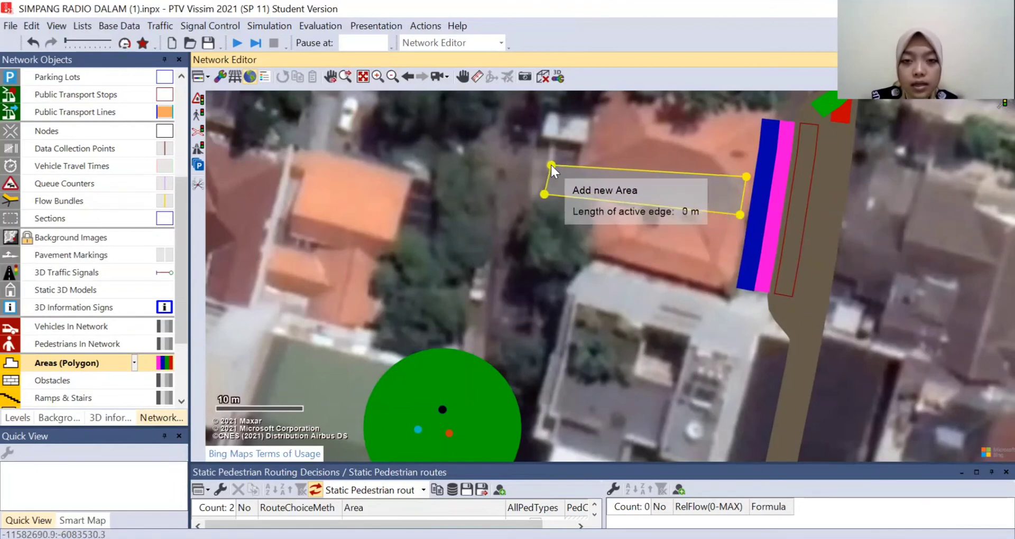
{"action": "double_click", "coordinate": [551, 166]}
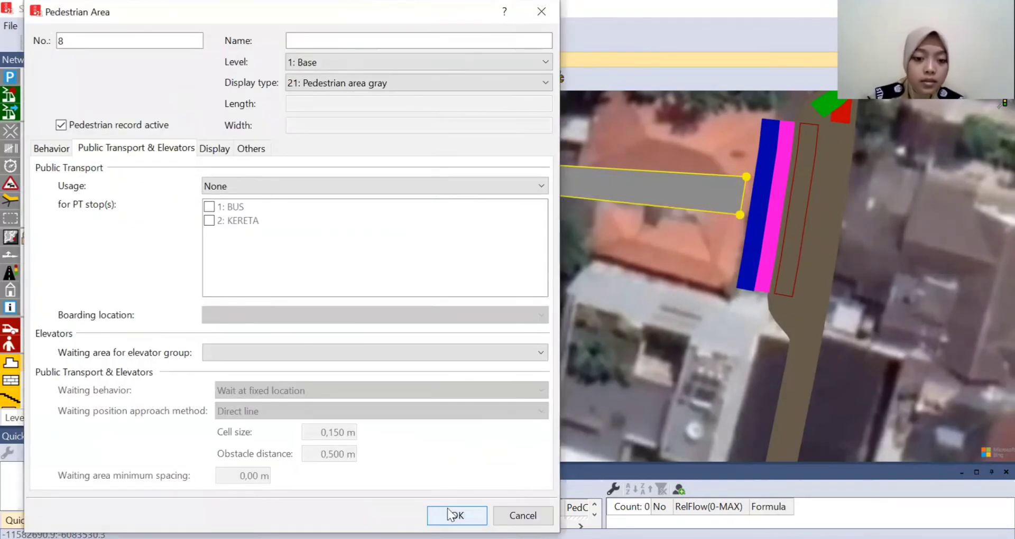
{"action": "left_click", "coordinate": [449, 514]}
- Adjust the walkway's corners so one end overlaps the KERETA waiting area and both ends have similar width
{"action": "left_click_drag", "start_coordinate": [745, 178], "coordinate": [752, 217]}
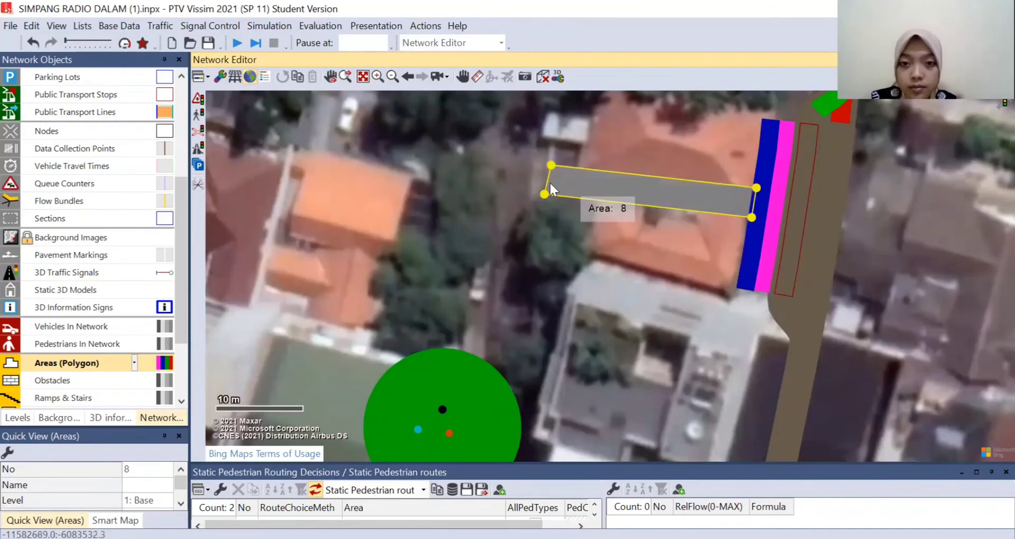
{"action": "left_click_drag", "start_coordinate": [545, 196], "coordinate": [542, 165]}
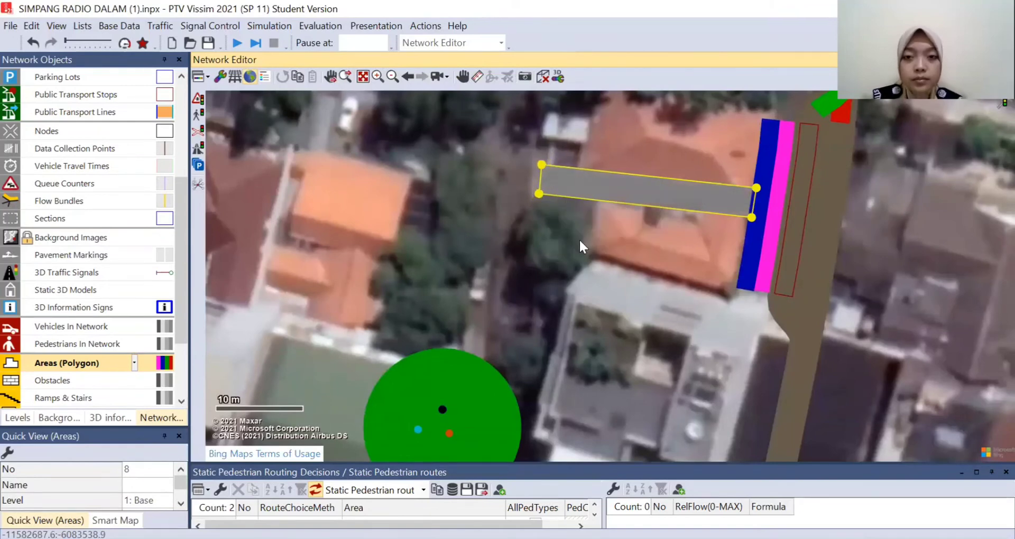
{"action": "left_click", "coordinate": [579, 239]}
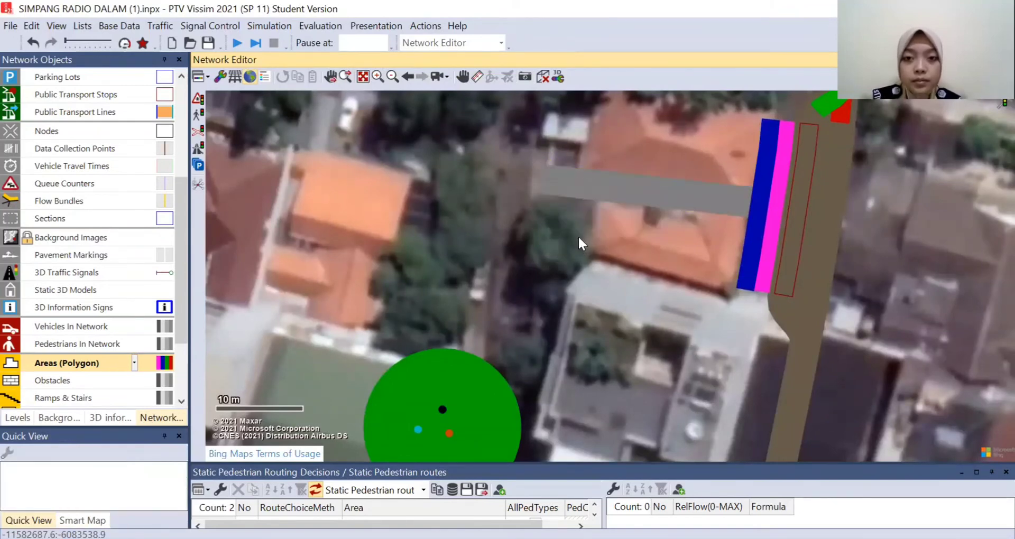
- Duplicate the walkway area and place the copy between the original walkway and the green circular area
{"action": "left_click", "coordinate": [589, 188]}
{"action": "right_click", "coordinate": [591, 183]}
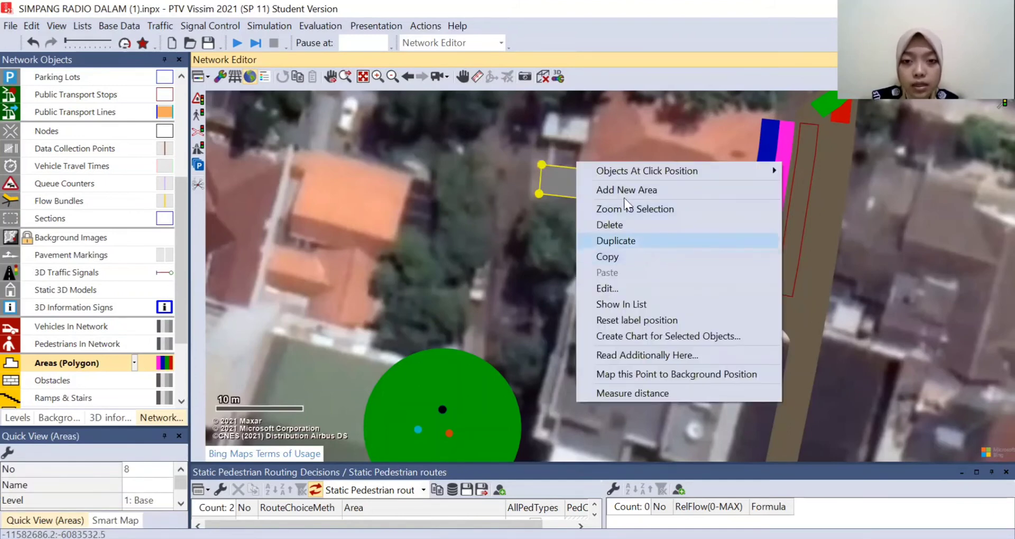
{"action": "left_click", "coordinate": [613, 240]}
{"action": "left_click_drag", "start_coordinate": [606, 212], "coordinate": [562, 311]}
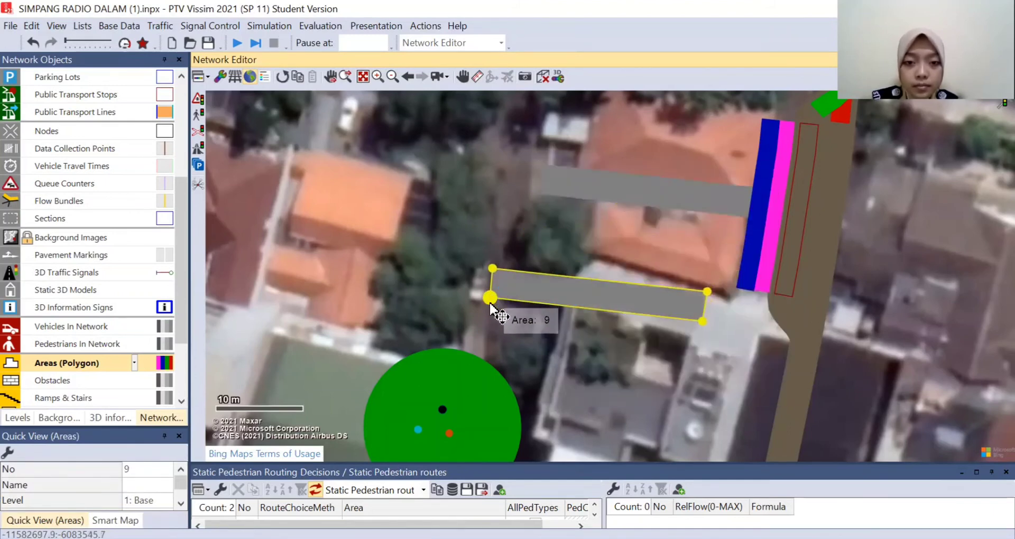
- Reshape the duplicated area into a diagonal walkway overlapping the first walkway's far end and the green circular area
{"action": "left_click_drag", "start_coordinate": [491, 305], "coordinate": [479, 362]}
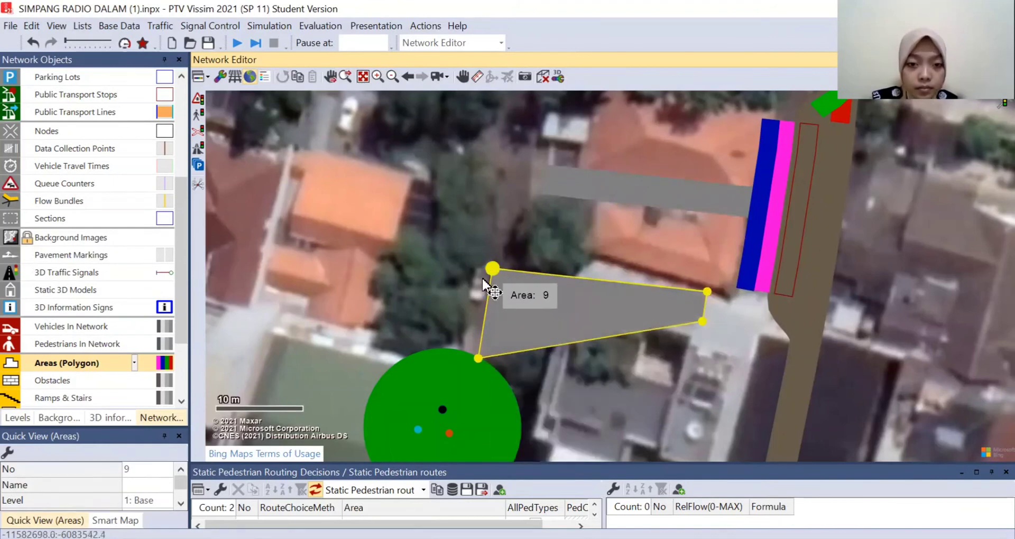
{"action": "left_click_drag", "start_coordinate": [492, 269], "coordinate": [446, 357]}
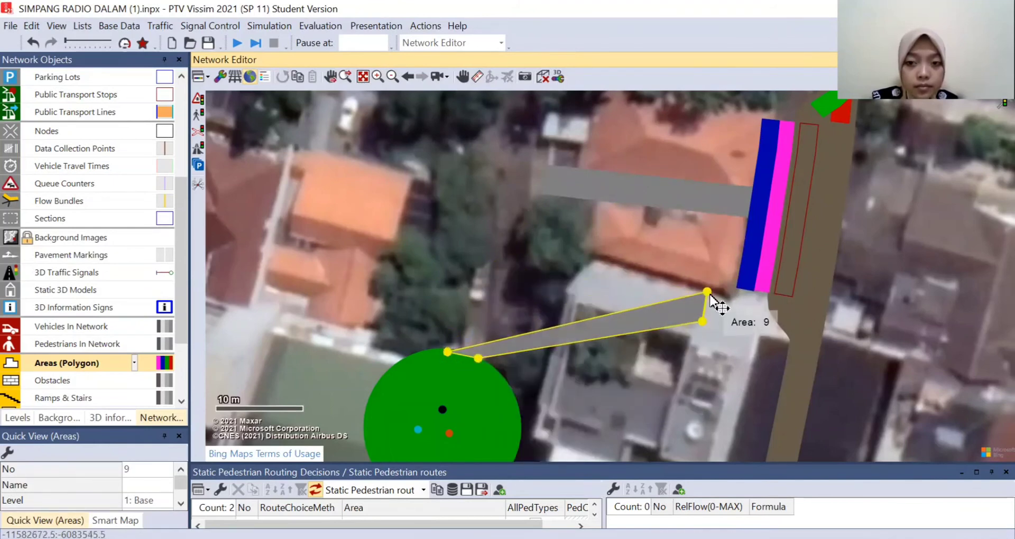
{"action": "left_click_drag", "start_coordinate": [709, 292], "coordinate": [543, 170]}
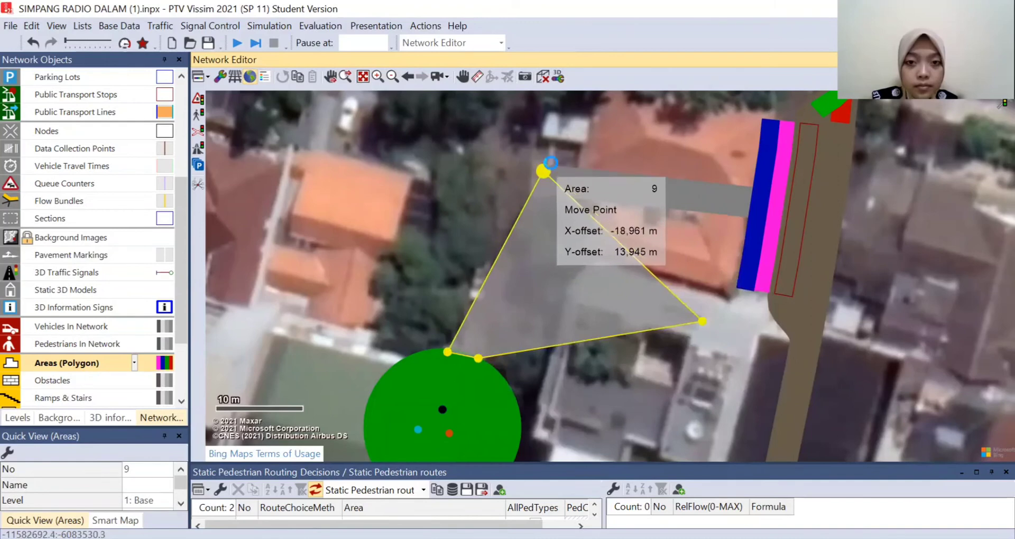
{"action": "left_click_drag", "start_coordinate": [702, 317], "coordinate": [550, 188]}
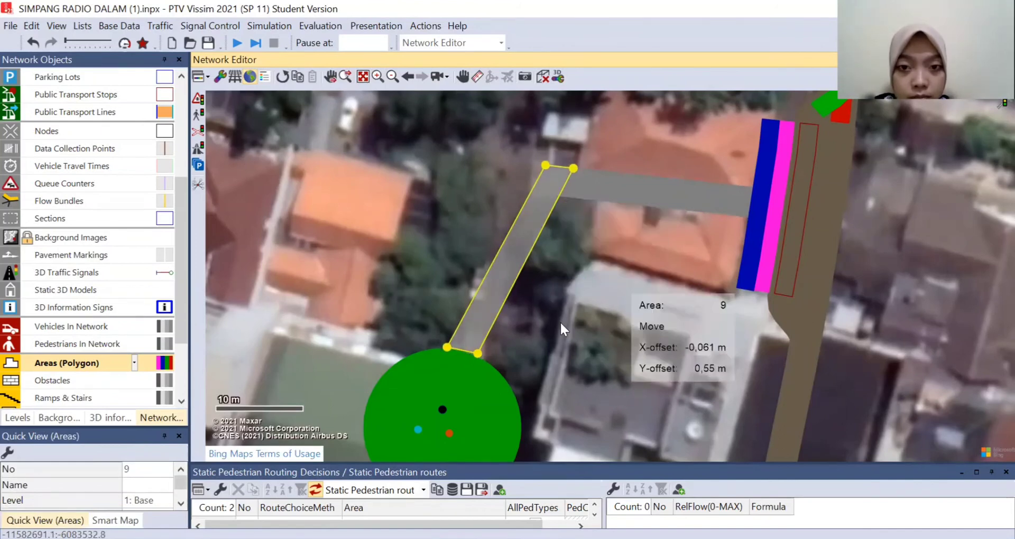
{"action": "left_click", "coordinate": [545, 350]}
{"action": "left_click", "coordinate": [477, 315]}
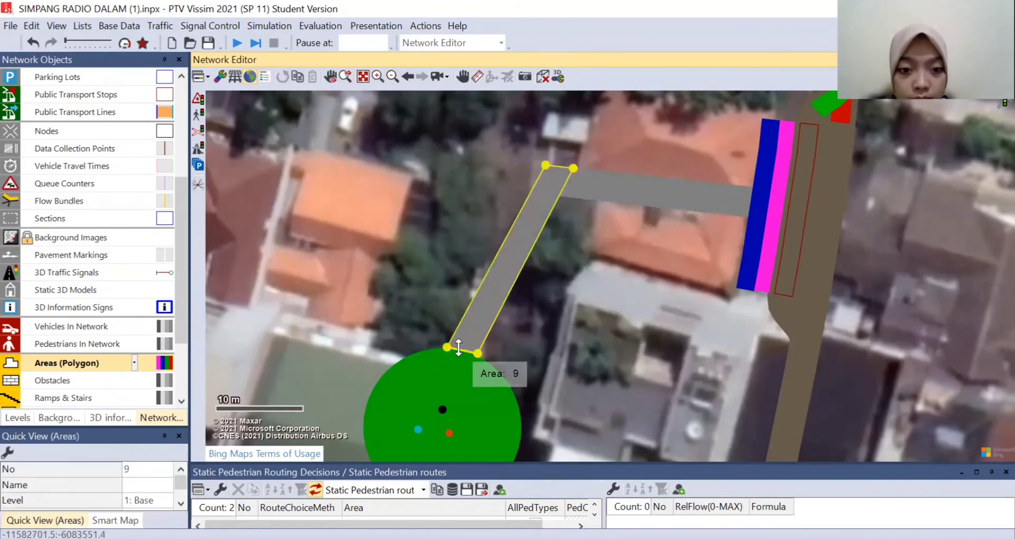
{"action": "left_click_drag", "start_coordinate": [461, 350], "coordinate": [693, 291]}
{"action": "left_click", "coordinate": [619, 273]}
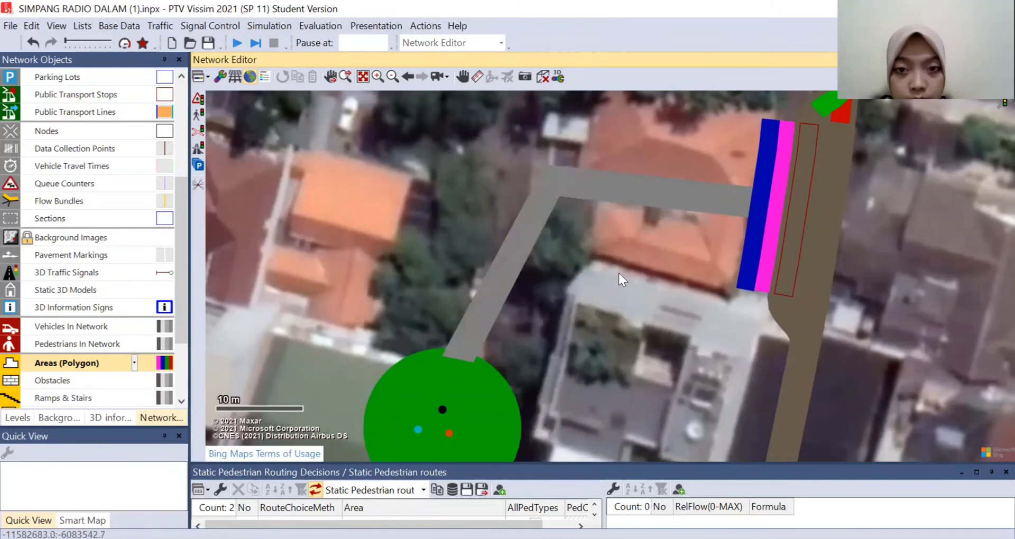
- Shift the diagonal walkway slightly to refine its alignment with the first walkway and the green circular area
{"action": "left_click", "coordinate": [532, 227]}
{"action": "left_click_drag", "start_coordinate": [531, 227], "coordinate": [531, 227]}
{"action": "left_click", "coordinate": [609, 259]}
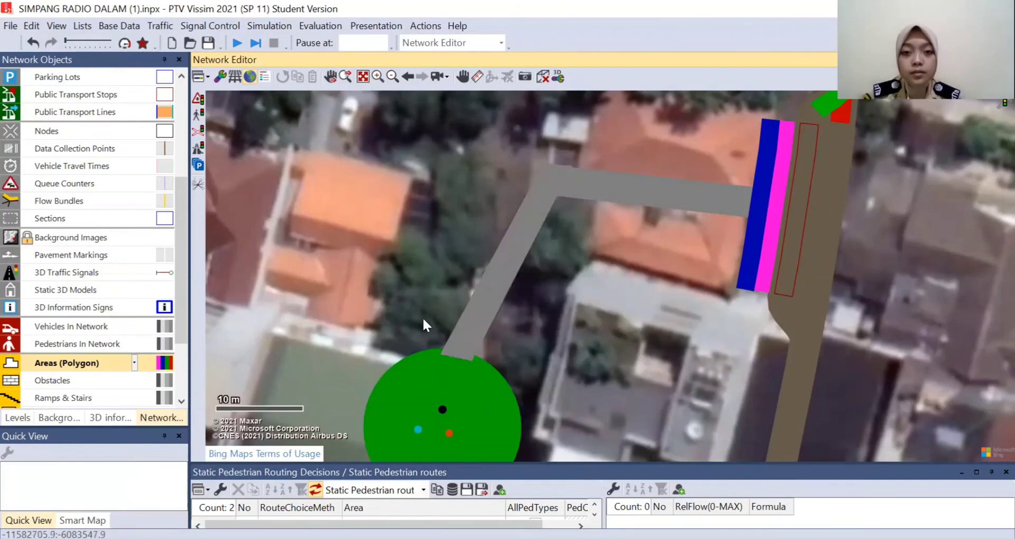
{"action": "left_click_drag", "start_coordinate": [469, 316], "coordinate": [474, 323]}
{"action": "left_click", "coordinate": [597, 262]}
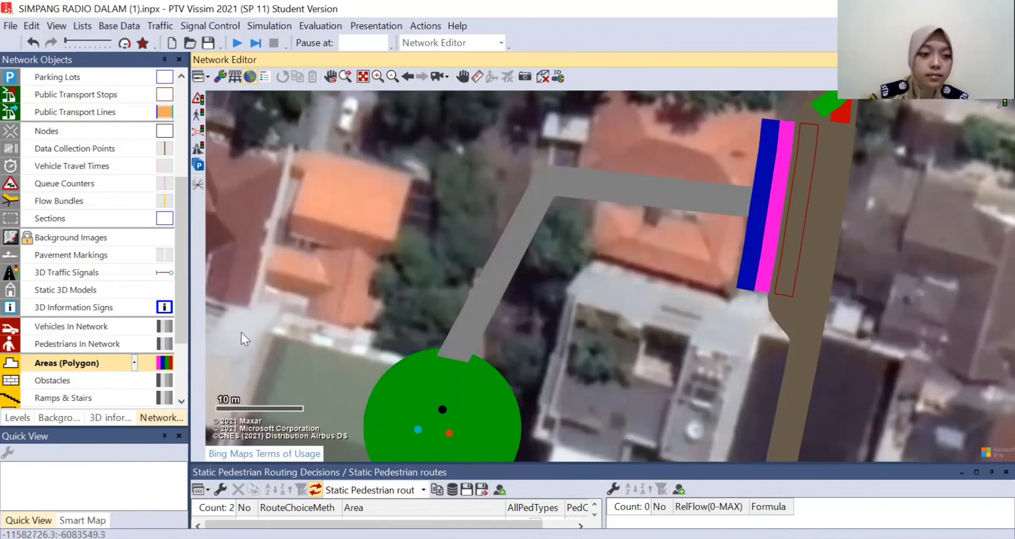
- Add a static pedestrian routing decision on the KERETA platform edge with a route to the green circular area
{"action": "scroll", "coordinate": [98, 349], "scroll_direction": "down", "scroll_amount": 2}
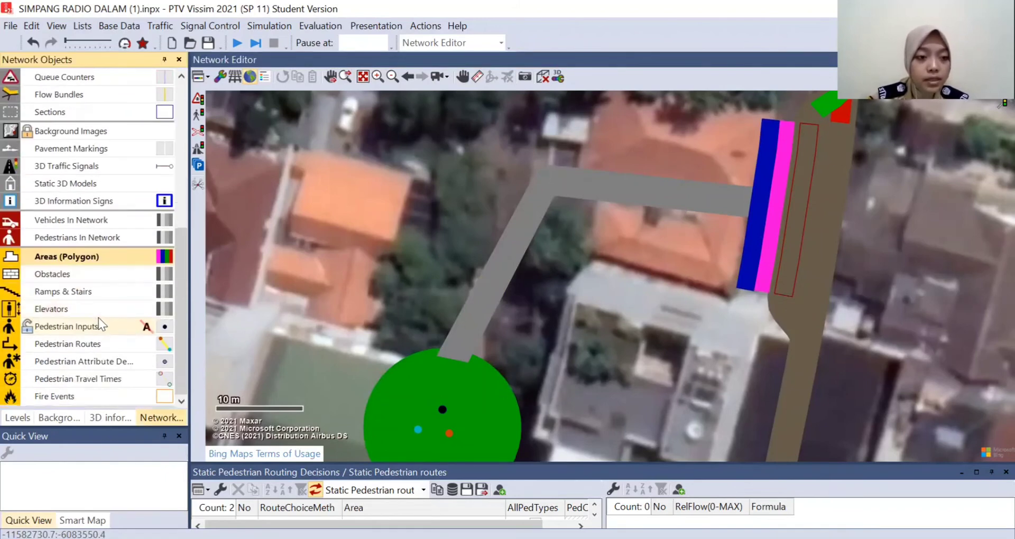
{"action": "left_click", "coordinate": [63, 347]}
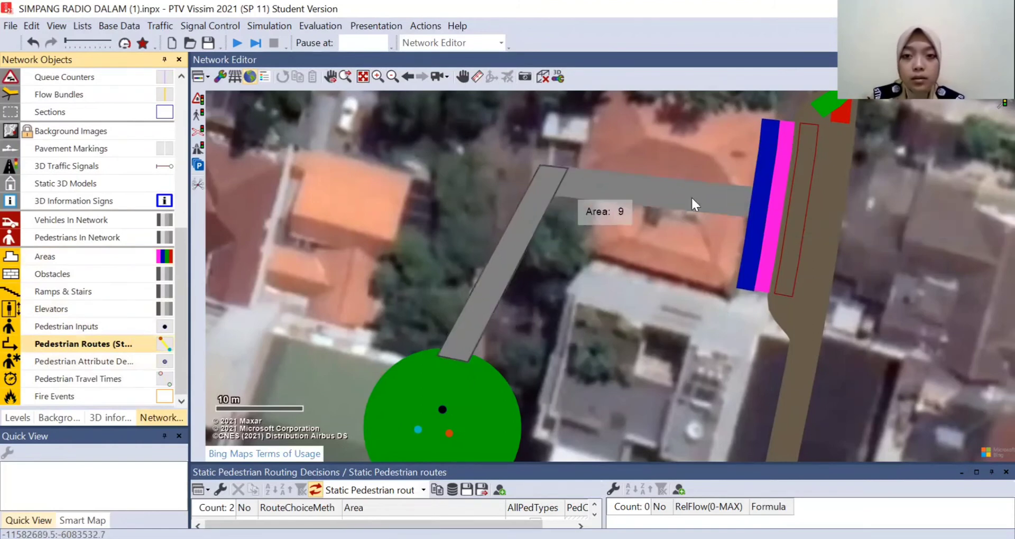
{"action": "left_click", "coordinate": [777, 206]}
{"action": "right_click", "coordinate": [776, 203]}
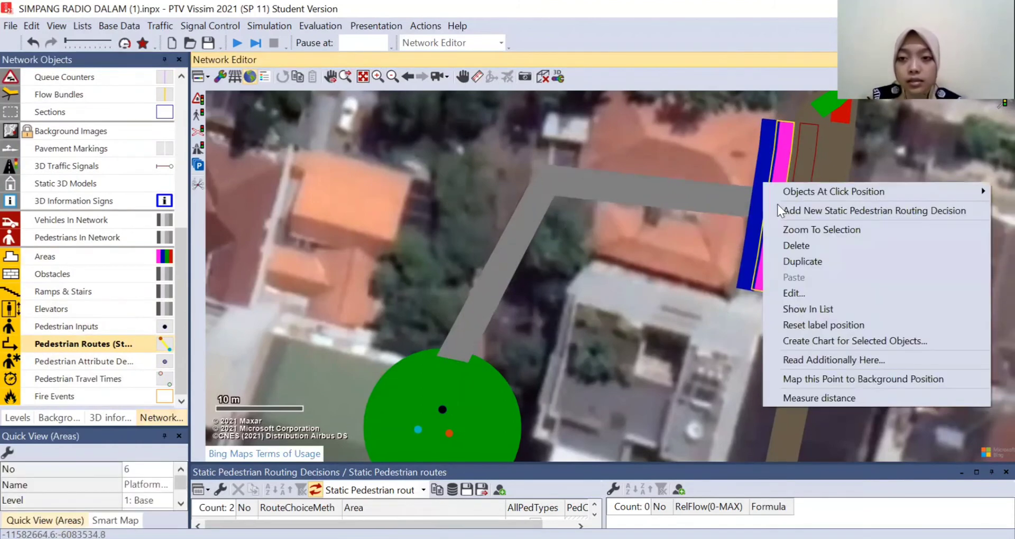
{"action": "left_click", "coordinate": [806, 210]}
{"action": "left_click", "coordinate": [439, 383]}
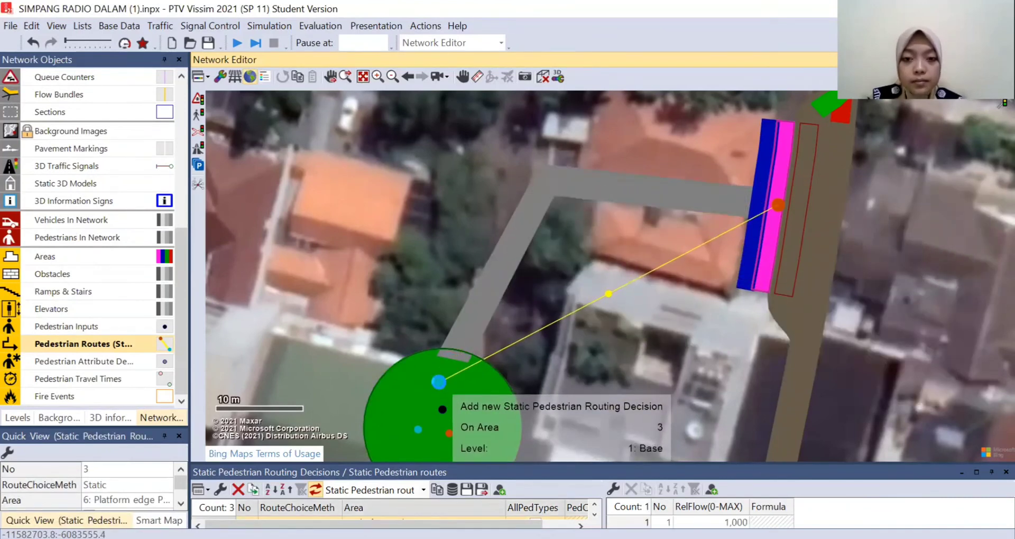
- Add two intermediate points to the KERETA pedestrian route, one on each walkway, so it follows them to the circular area
{"action": "left_click", "coordinate": [615, 297]}
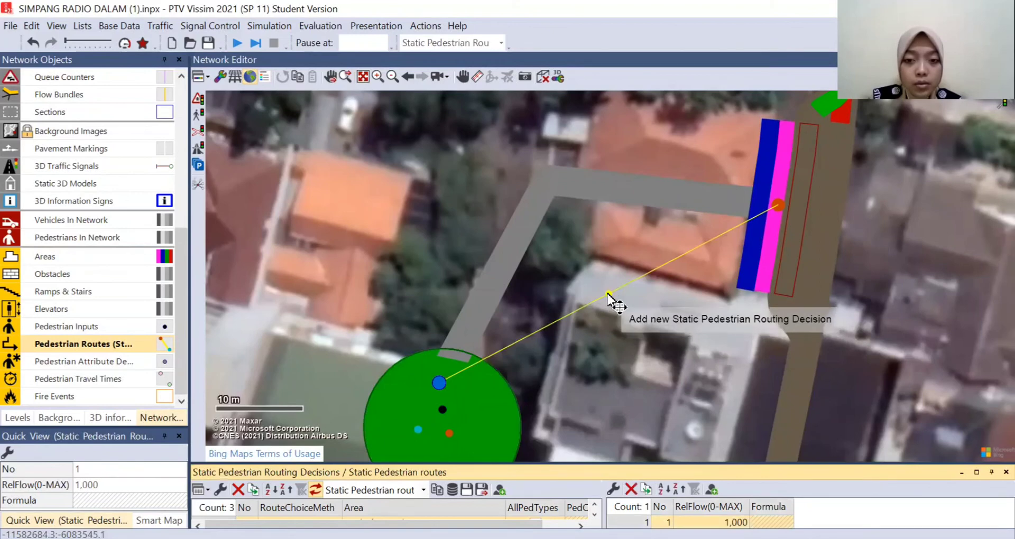
{"action": "left_click_drag", "start_coordinate": [608, 289], "coordinate": [624, 191]}
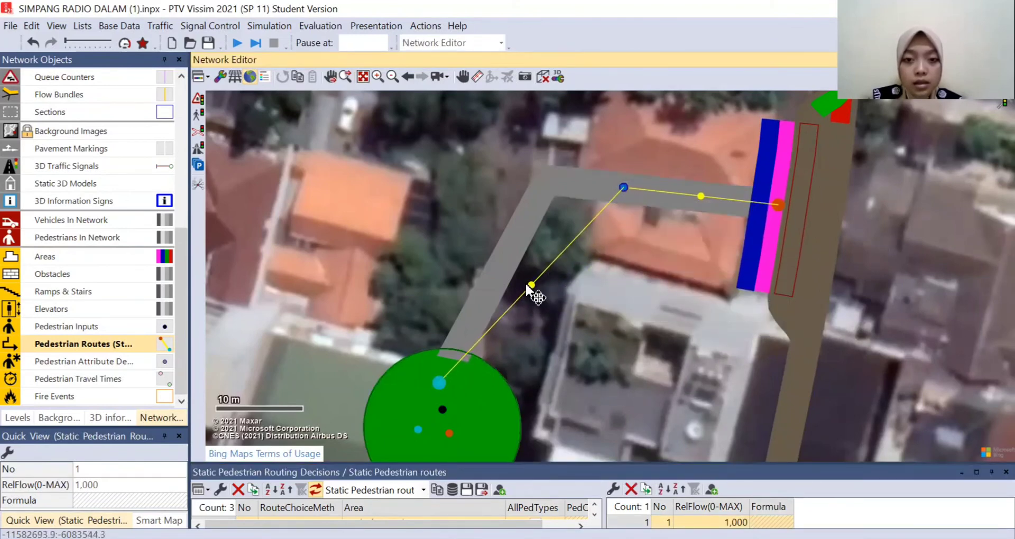
{"action": "left_click_drag", "start_coordinate": [530, 285], "coordinate": [513, 239]}
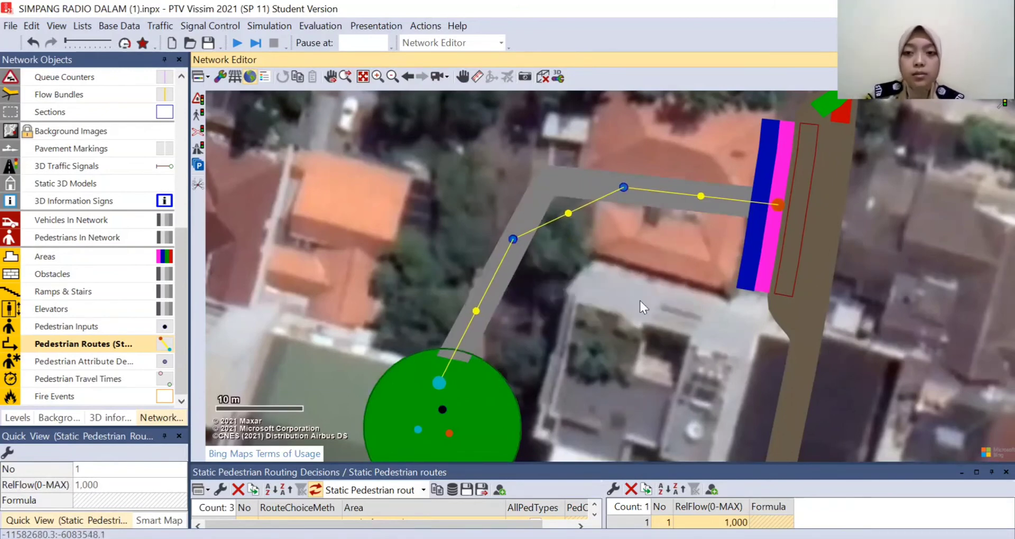
{"action": "left_click", "coordinate": [629, 260]}
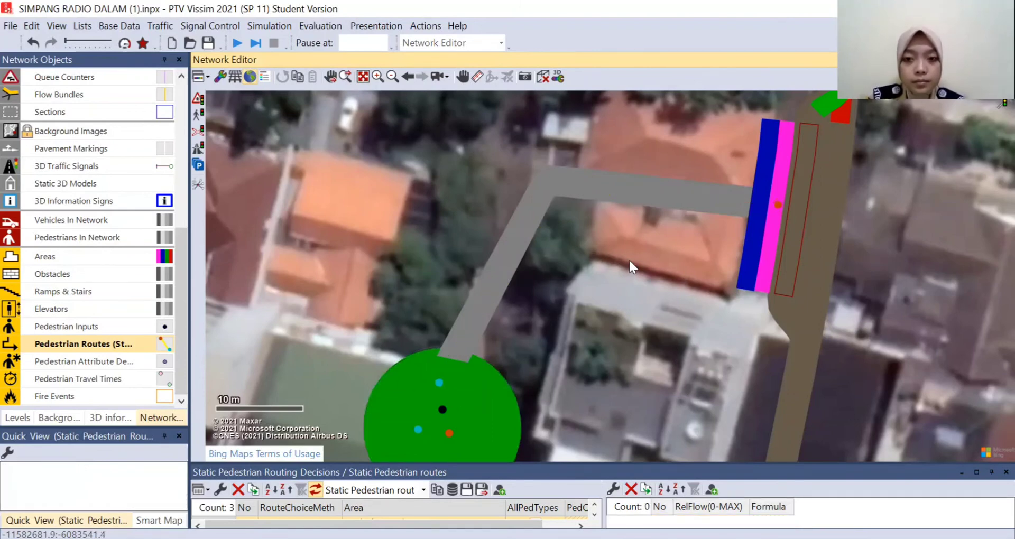
- Save the changes and run the simulation, viewing the train stop, the bus stop and the railway crossing
{"action": "scroll", "coordinate": [623, 266], "scroll_direction": "down", "scroll_amount": 3}
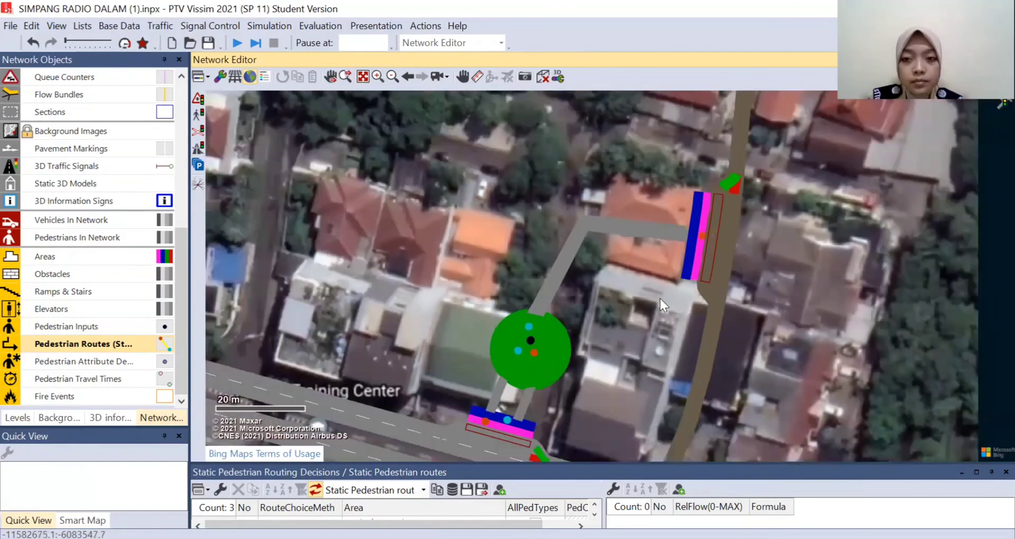
{"action": "left_click_drag", "start_coordinate": [660, 299], "coordinate": [618, 248]}
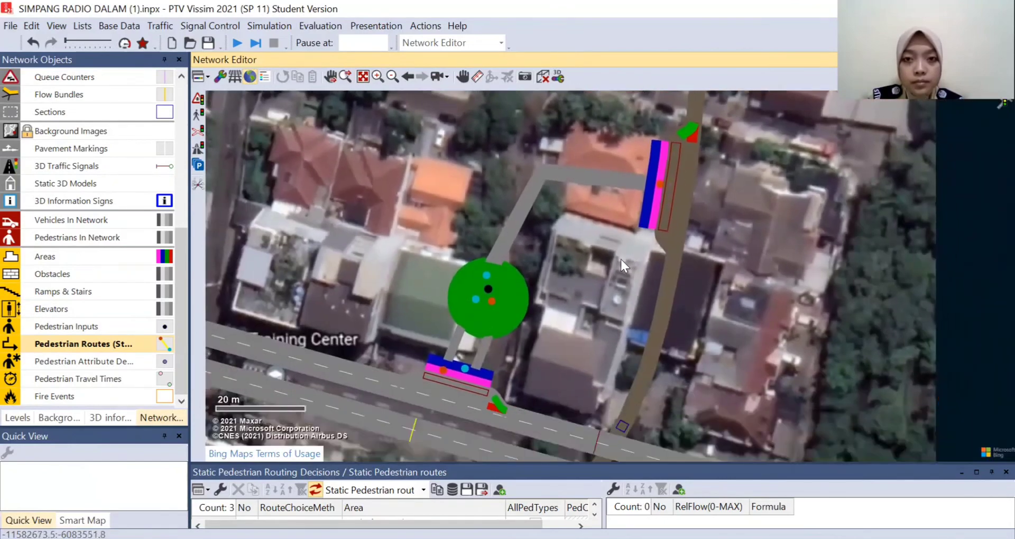
{"action": "scroll", "coordinate": [621, 258], "scroll_direction": "down", "scroll_amount": 1}
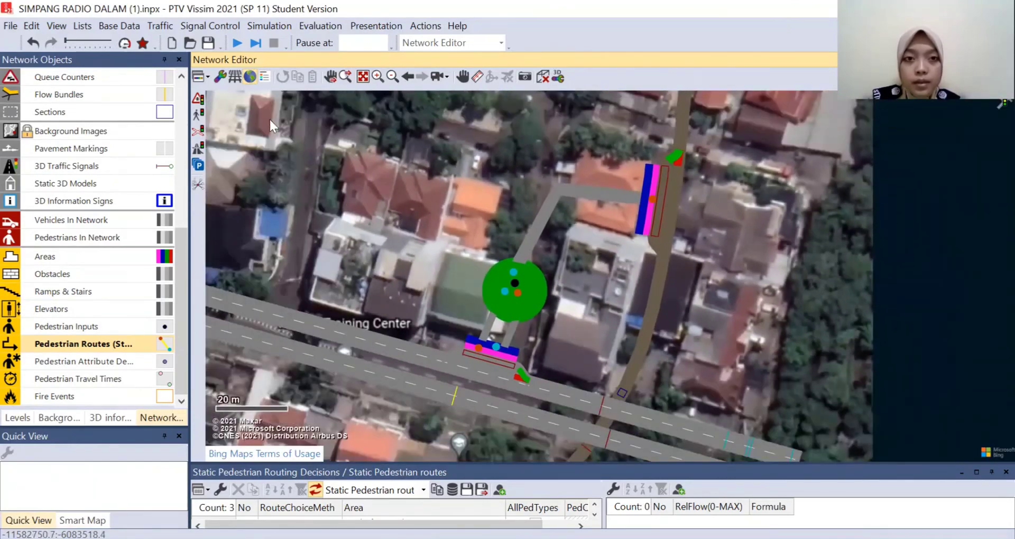
{"action": "left_click", "coordinate": [238, 43]}
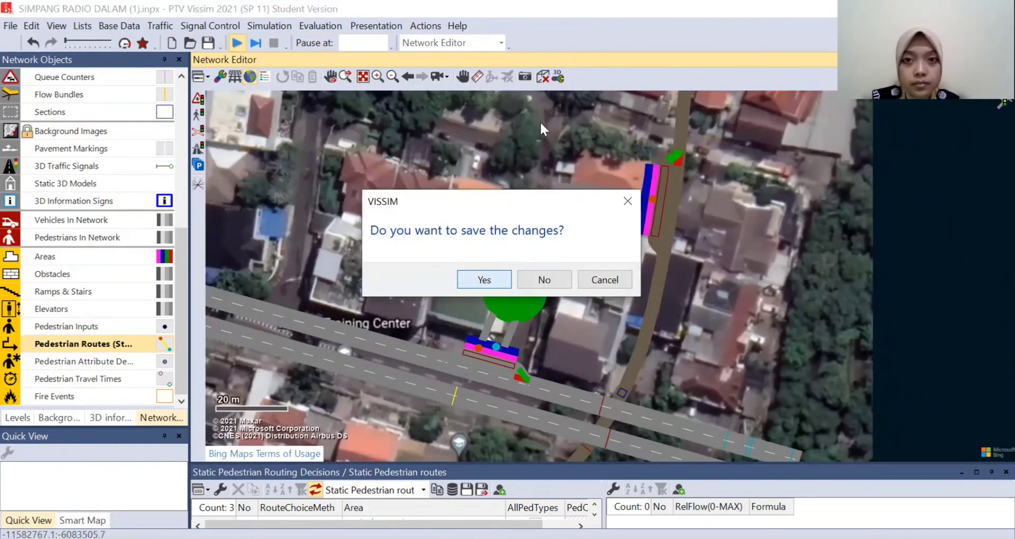
{"action": "key", "text": "Return"}
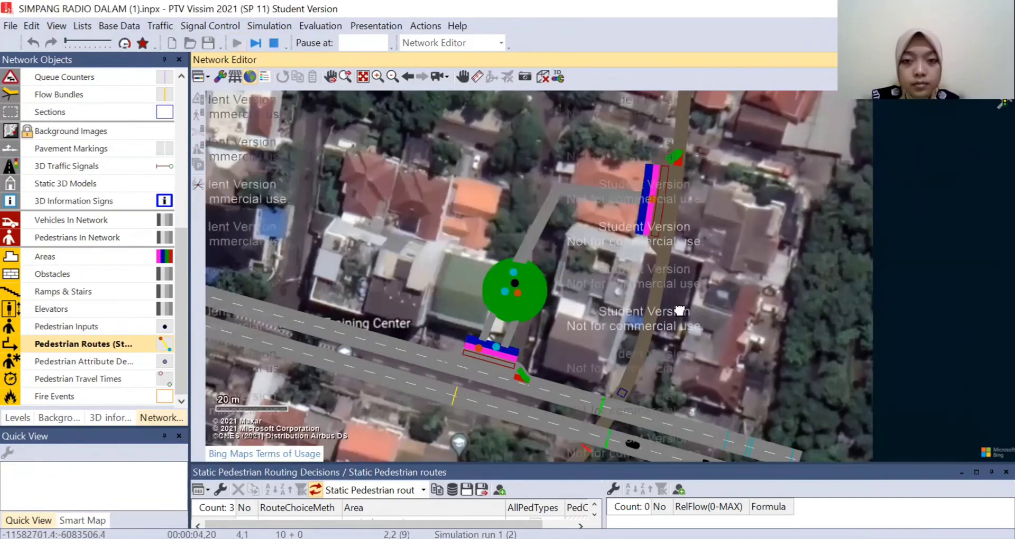
{"action": "left_click_drag", "start_coordinate": [630, 329], "coordinate": [597, 332]}
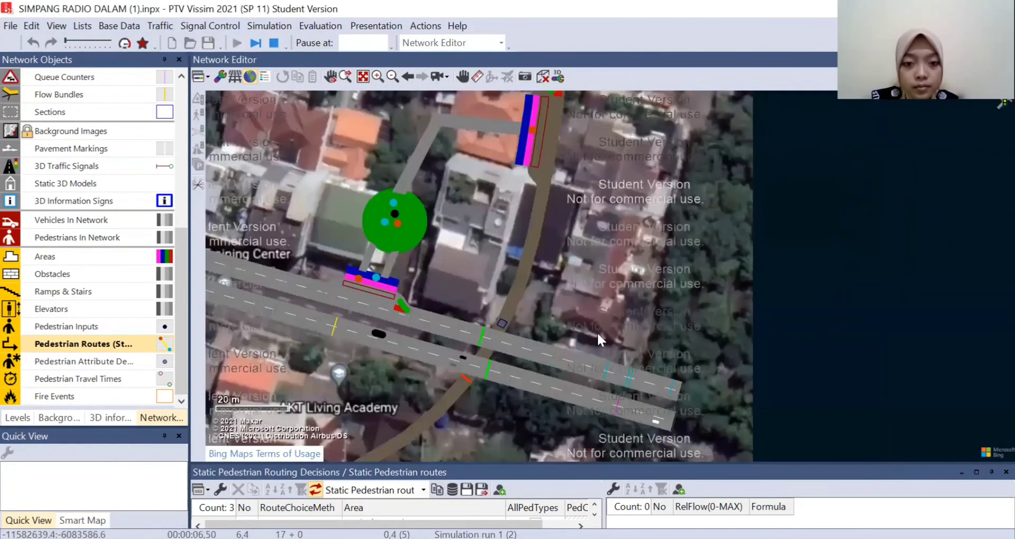
{"action": "scroll", "coordinate": [477, 395], "scroll_direction": "down", "scroll_amount": 2}
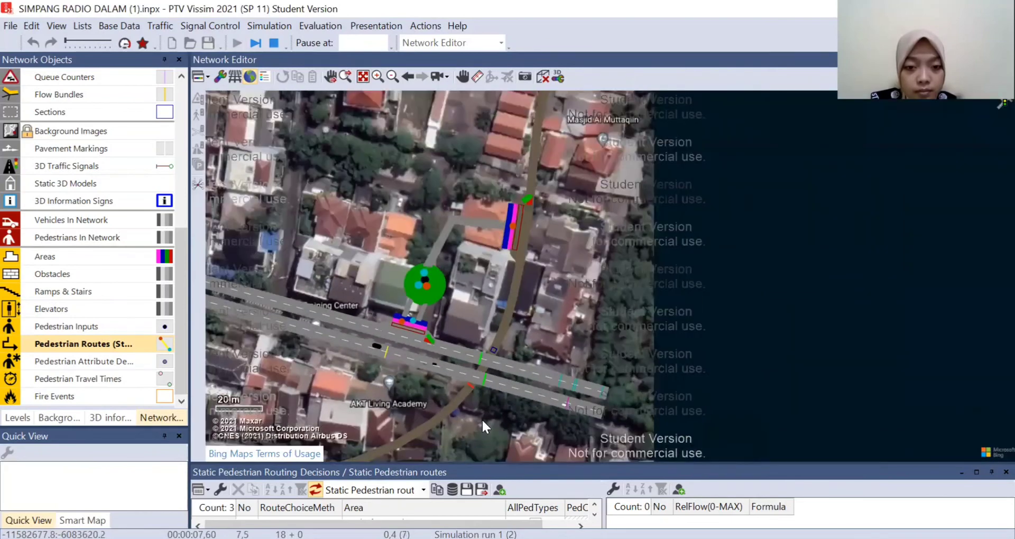
- Observe the running simulation in 2D around the intersection, the railway crossing, the bus stop and the train stop
{"action": "left_click_drag", "start_coordinate": [481, 419], "coordinate": [604, 330]}
{"action": "left_click_drag", "start_coordinate": [527, 396], "coordinate": [650, 369]}
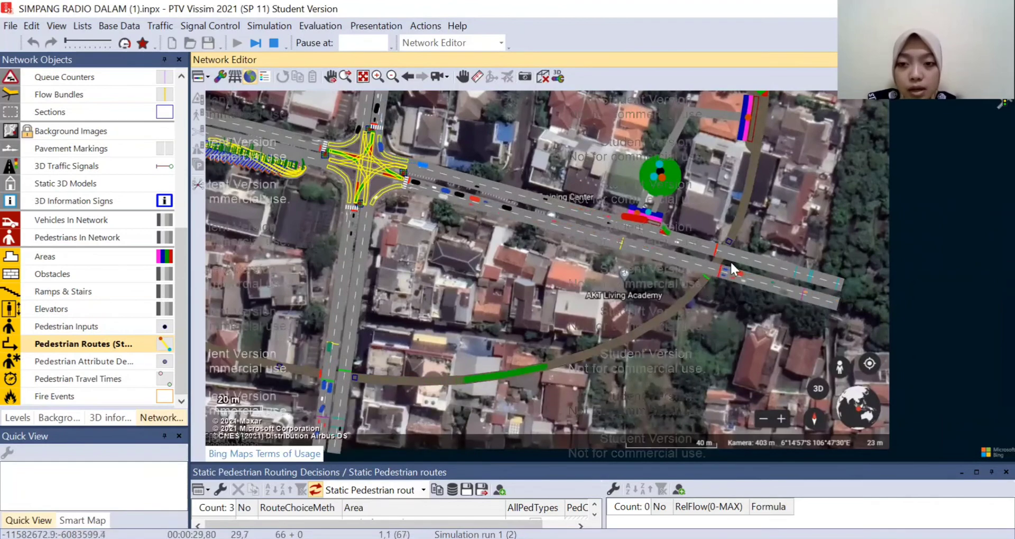
{"action": "left_click_drag", "start_coordinate": [811, 226], "coordinate": [740, 312]}
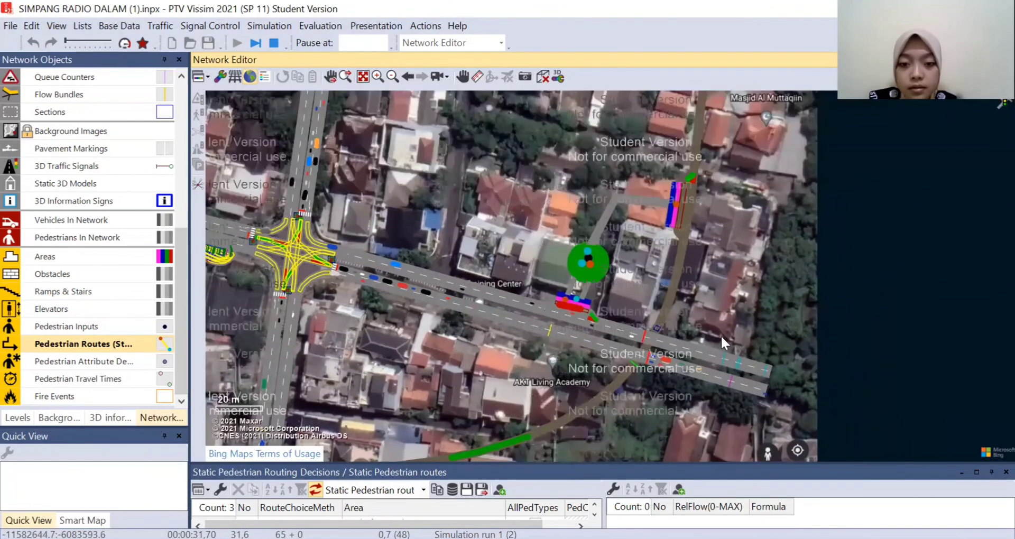
{"action": "scroll", "coordinate": [721, 334], "scroll_direction": "up", "scroll_amount": 1}
{"action": "scroll", "coordinate": [669, 348], "scroll_direction": "up", "scroll_amount": 1}
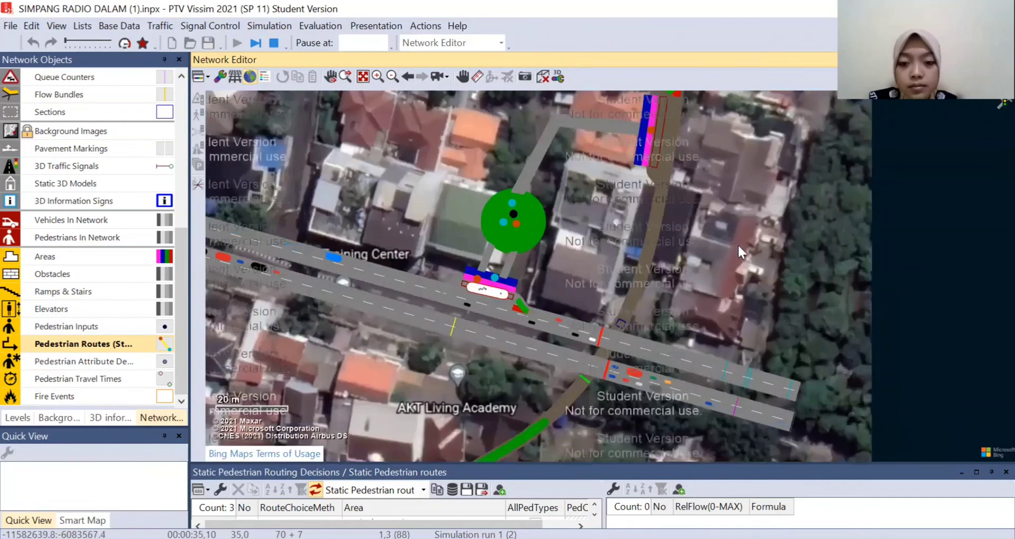
{"action": "left_click_drag", "start_coordinate": [738, 245], "coordinate": [723, 291]}
- Watch passengers at the train stop platform in 3D, continuing the simulation with limited pedestrian input
{"action": "left_click", "coordinate": [543, 75]}
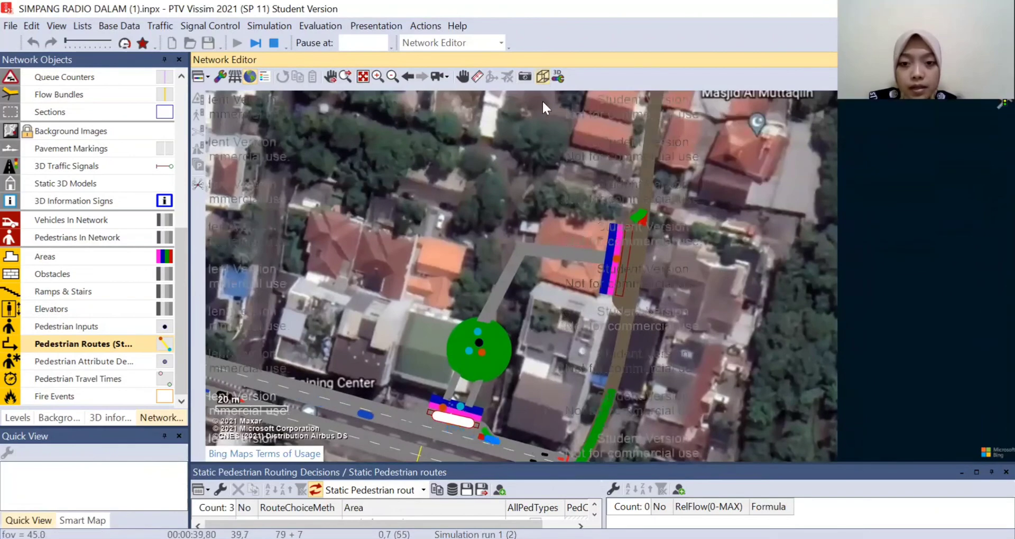
{"action": "scroll", "coordinate": [806, 254], "scroll_direction": "up", "scroll_amount": 2}
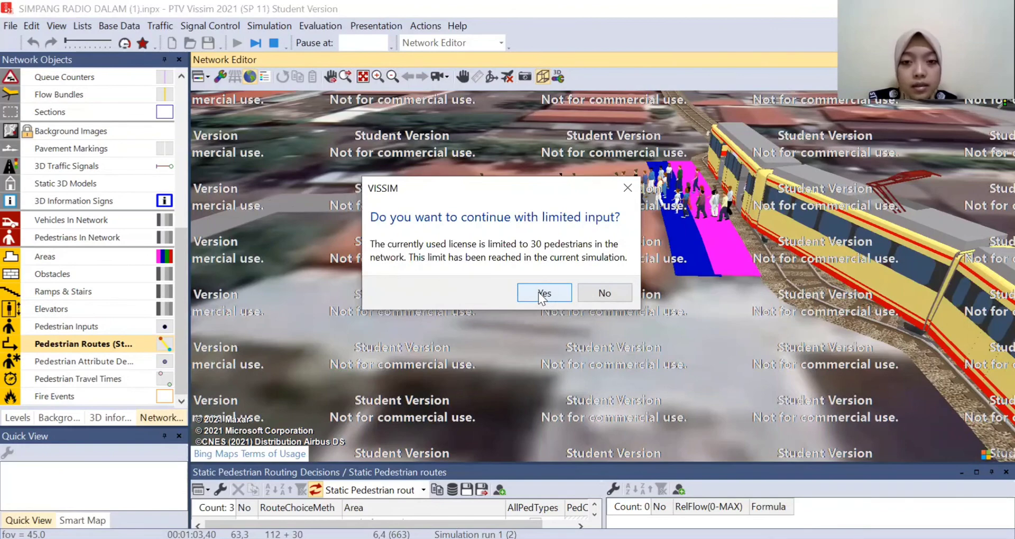
{"action": "left_click", "coordinate": [544, 292]}
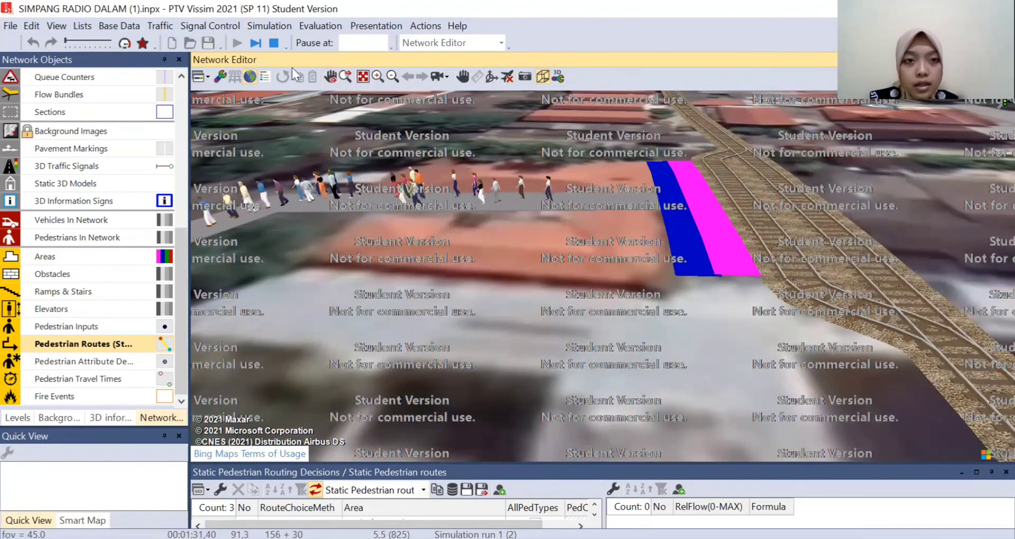
- Stop the simulation, ignore its warnings and return the network to the 2D view
{"action": "left_click", "coordinate": [274, 43]}
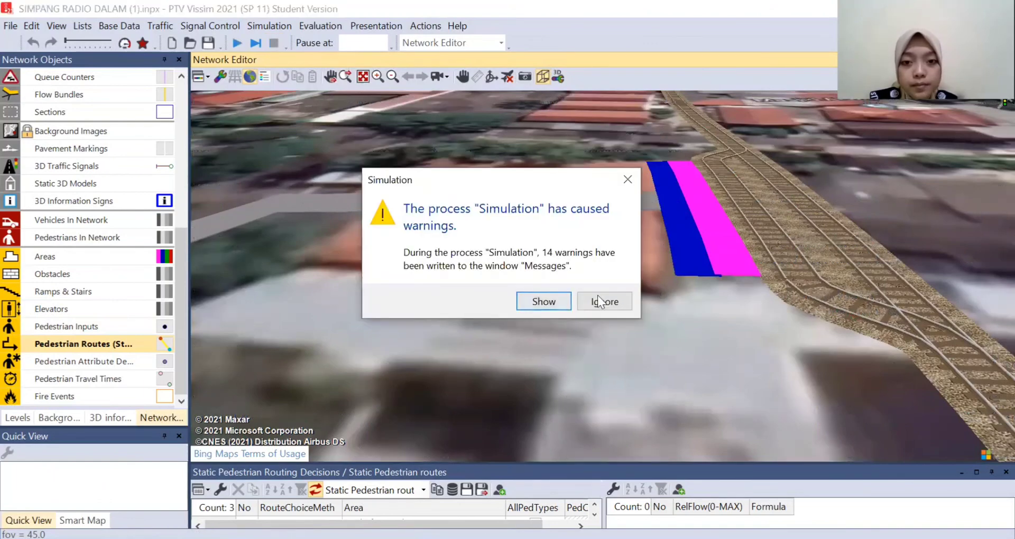
{"action": "left_click", "coordinate": [613, 302]}
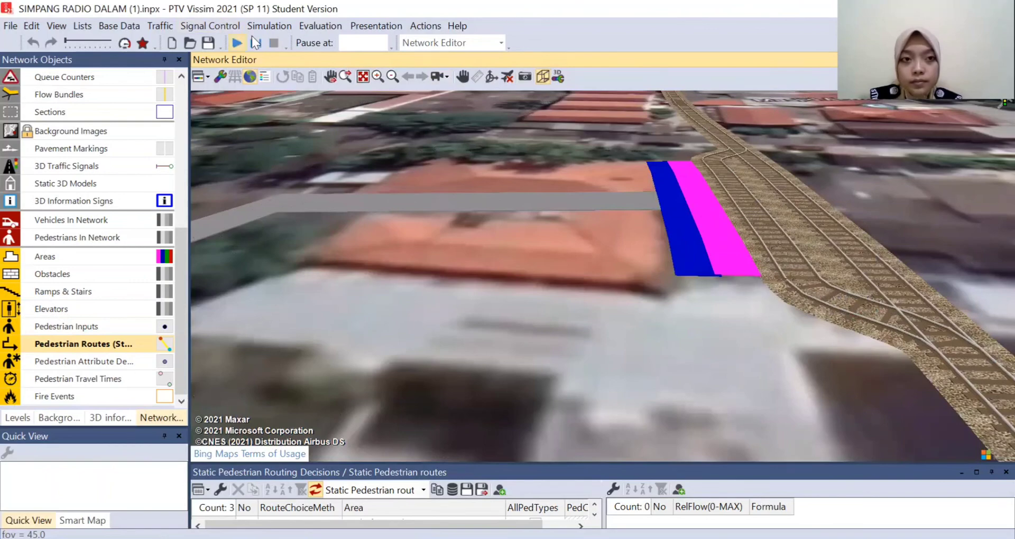
{"action": "scroll", "coordinate": [576, 214], "scroll_direction": "down", "scroll_amount": 5}
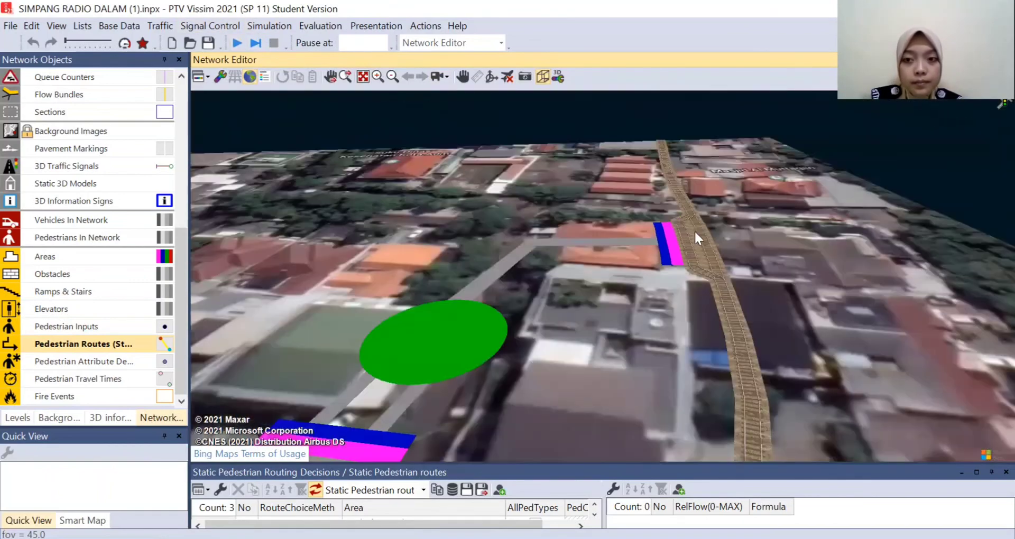
{"action": "left_click", "coordinate": [542, 78]}
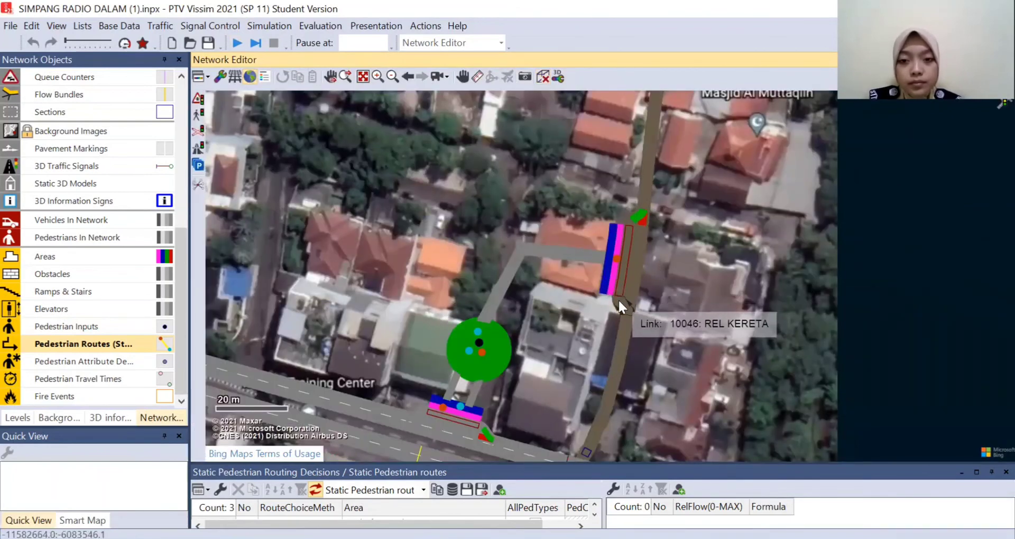
{"action": "scroll", "coordinate": [731, 300], "scroll_direction": "down", "scroll_amount": 2}
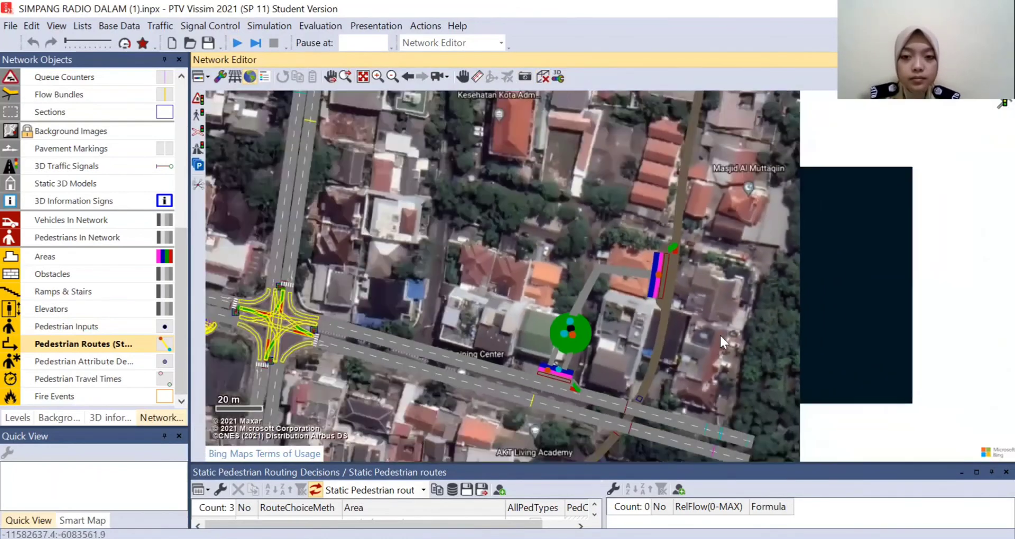
{"action": "left_click_drag", "start_coordinate": [719, 335], "coordinate": [712, 258]}
{"action": "scroll", "coordinate": [706, 284], "scroll_direction": "up", "scroll_amount": 1}
{"action": "scroll", "coordinate": [723, 212], "scroll_direction": "up", "scroll_amount": 1}
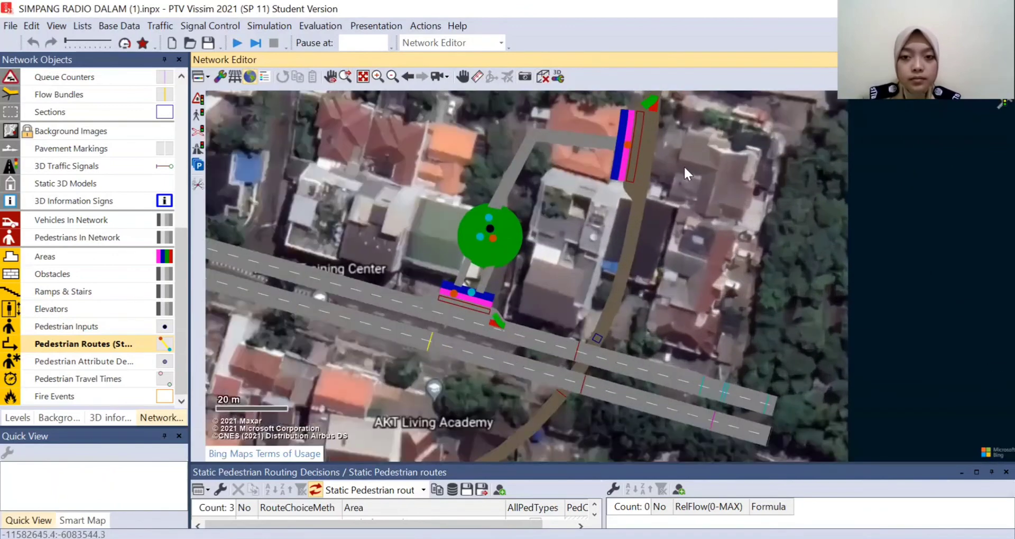
{"action": "left_click_drag", "start_coordinate": [682, 165], "coordinate": [756, 270]}
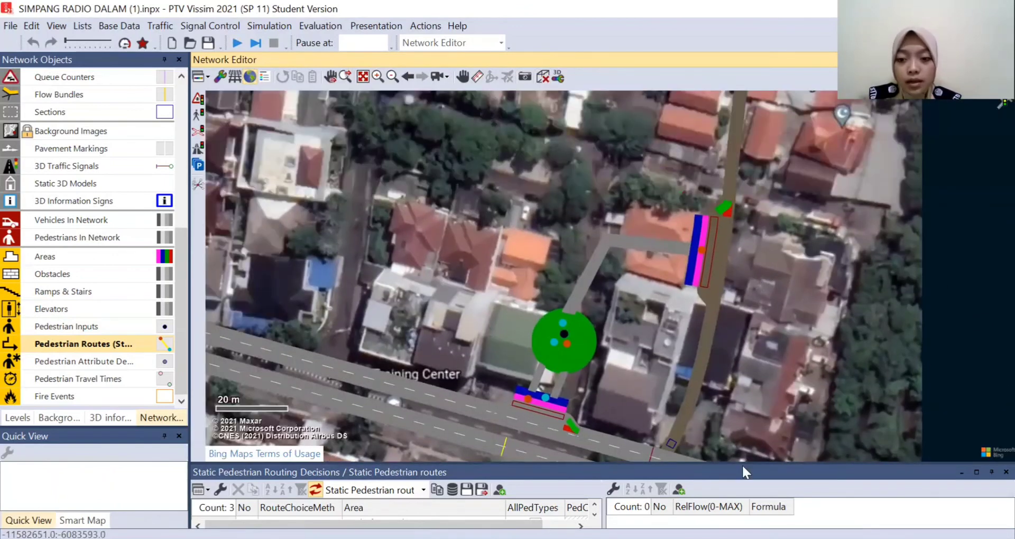